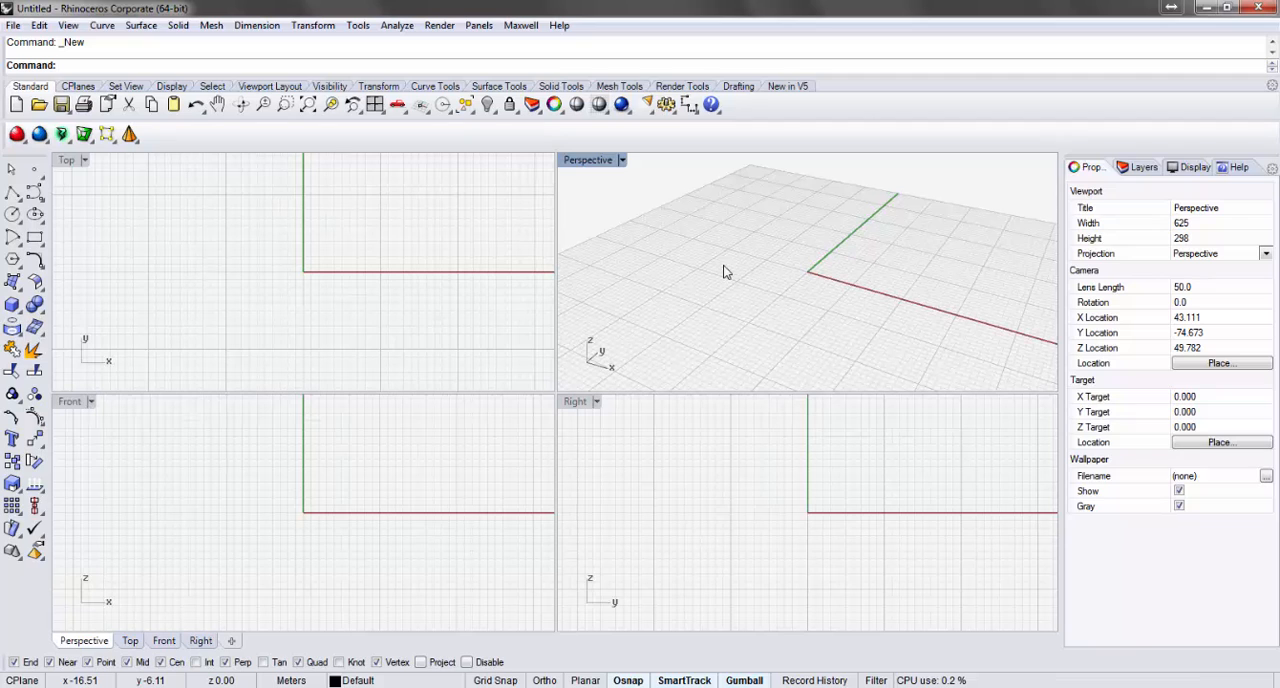
# Switch to Firefox and look over the Grasshopper website's home page, including the Start Here section and its introduction videos.
pyautogui.moveTo(190, 687)
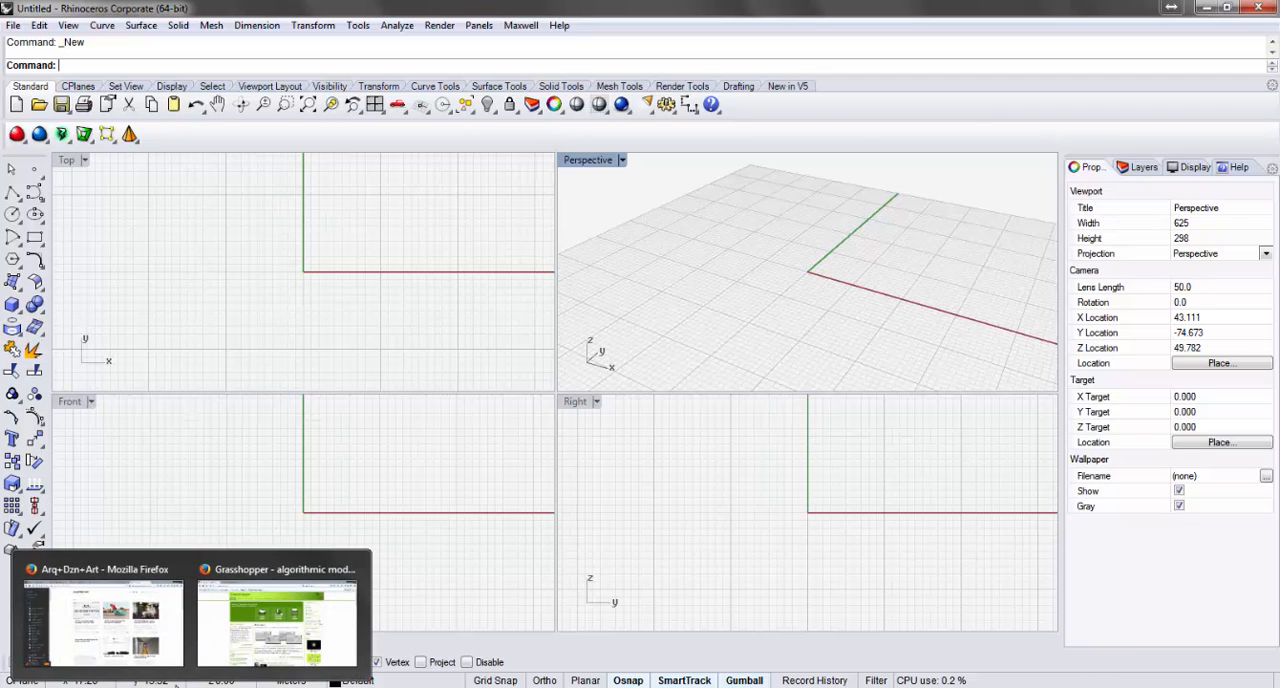
pyautogui.click(240, 630)
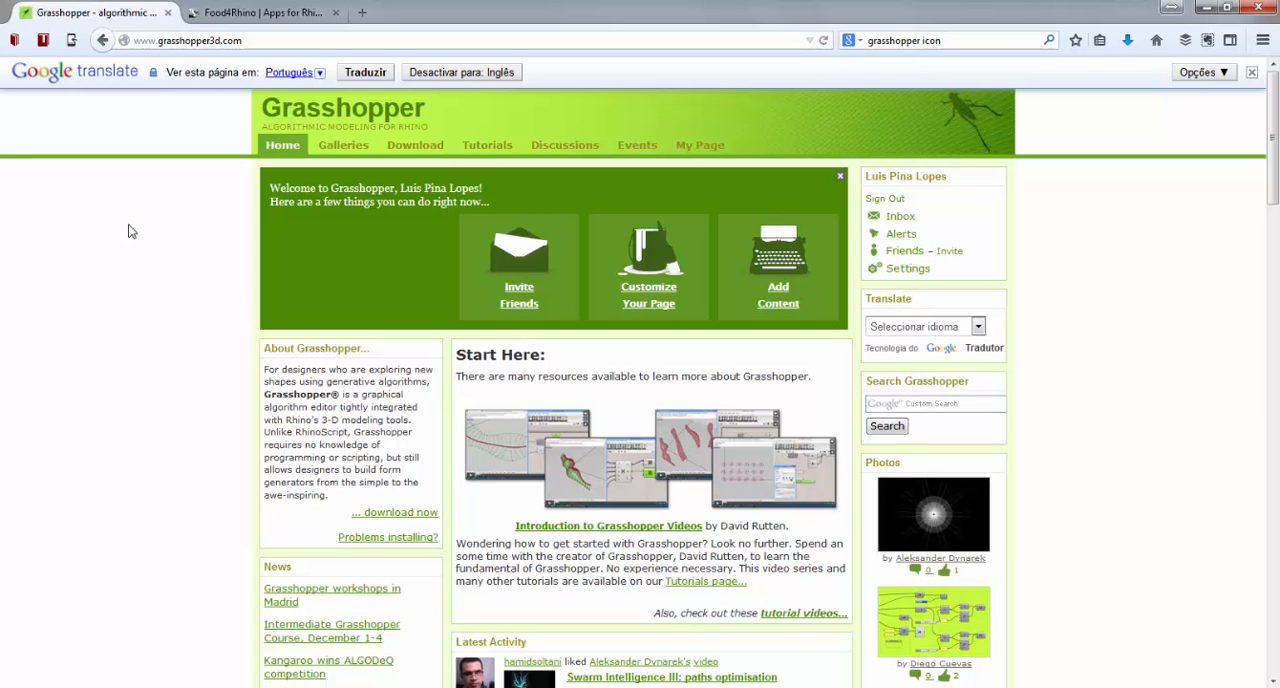
pyautogui.scroll(-2, 128, 231)
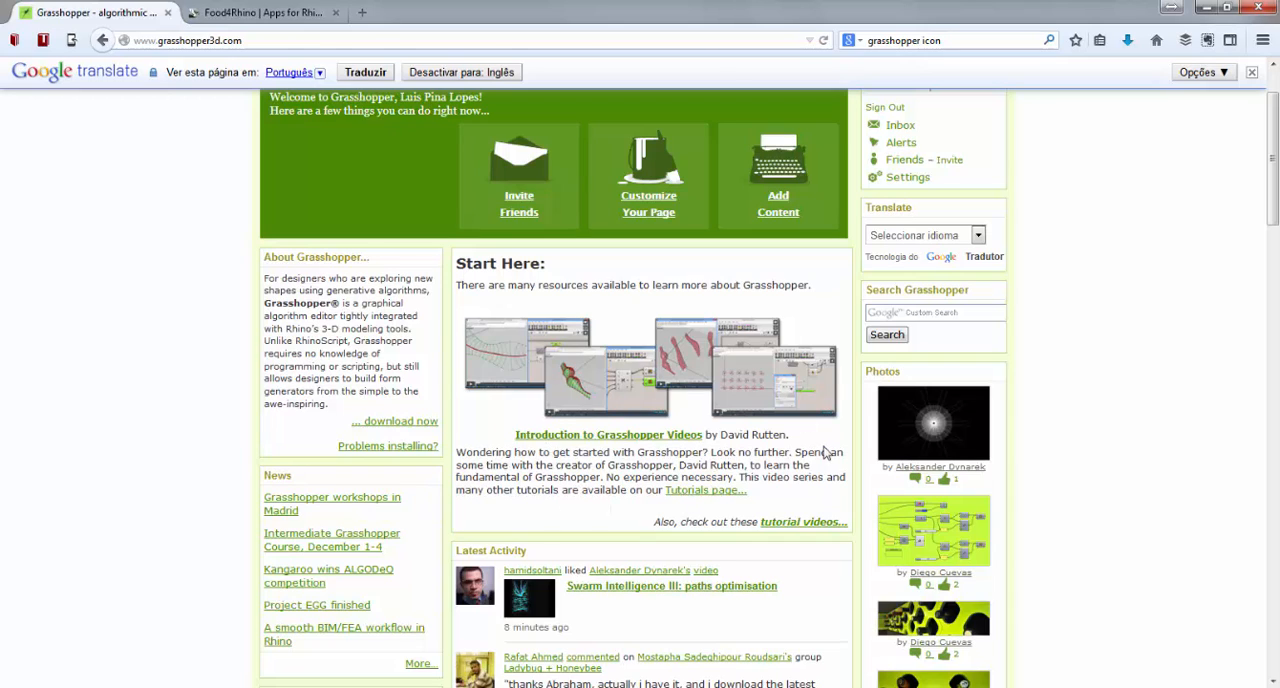
pyautogui.scroll(3, 652, 478)
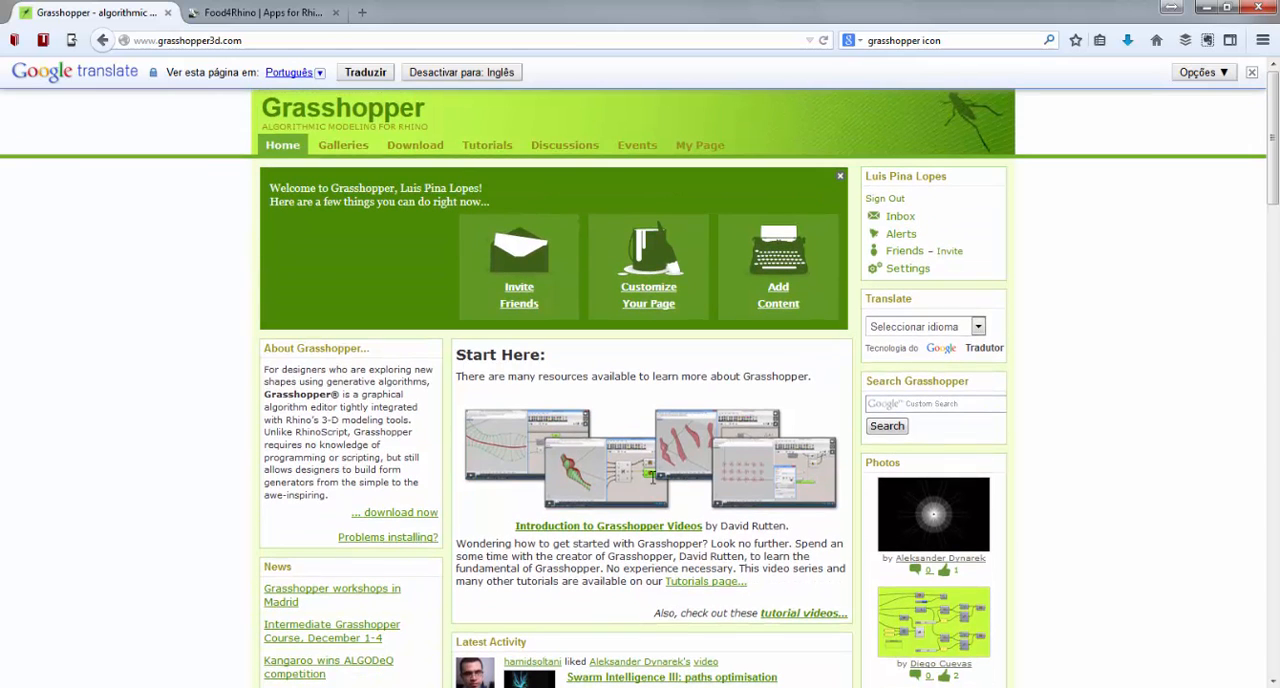
# Look over the Rhino plug-ins and Grasshopper add-ons offered on the Food4Rhino home page.
pyautogui.moveTo(487, 150)
pyautogui.click(230, 14)
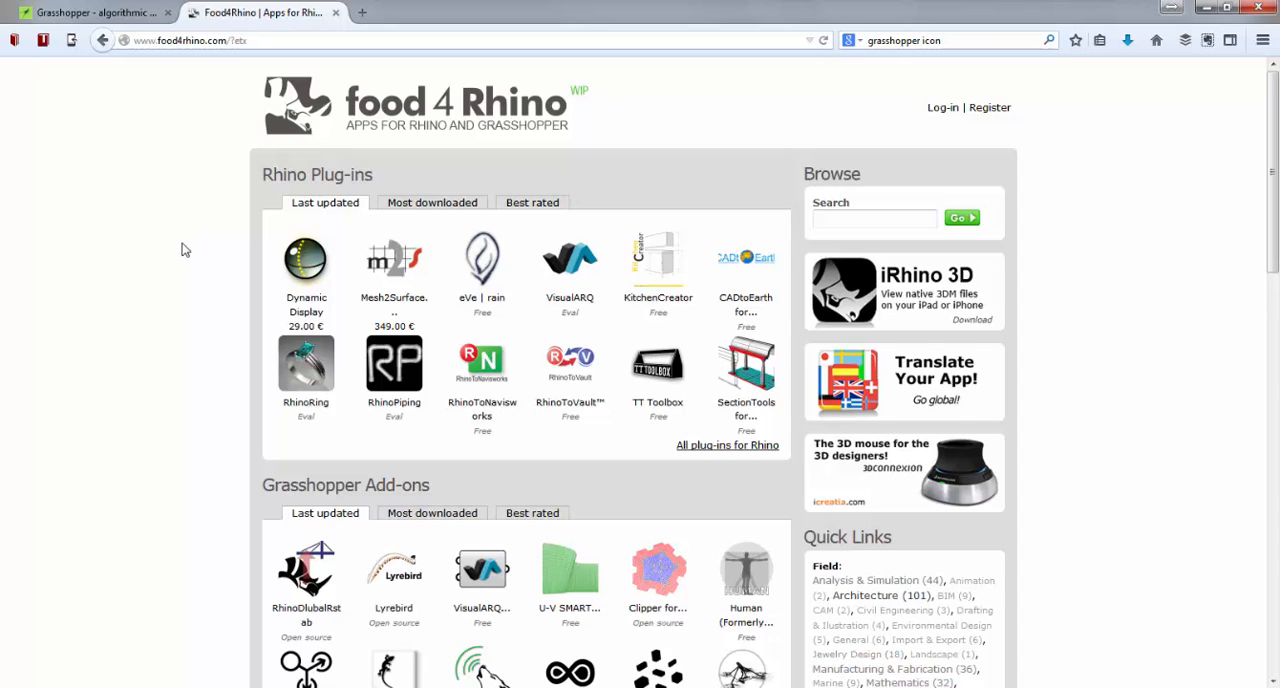
pyautogui.scroll(-3, 181, 249)
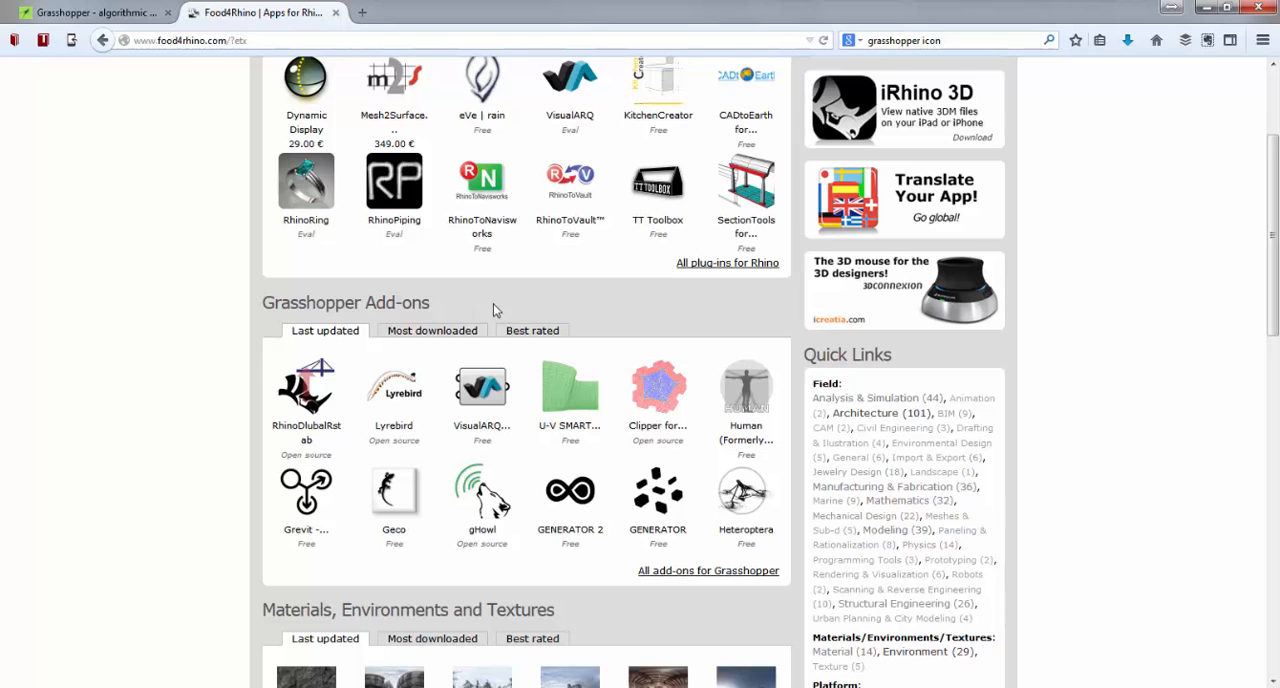
pyautogui.scroll(2, 494, 306)
pyautogui.scroll(2, 503, 338)
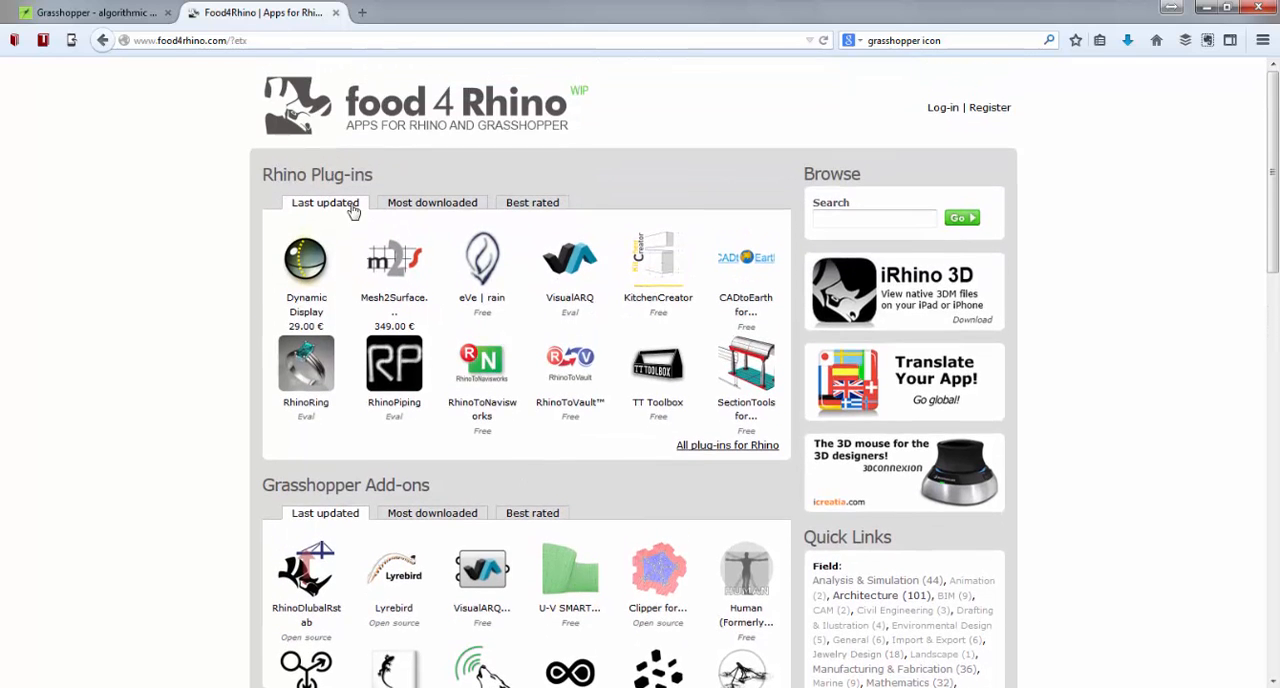
pyautogui.scroll(-4, 510, 236)
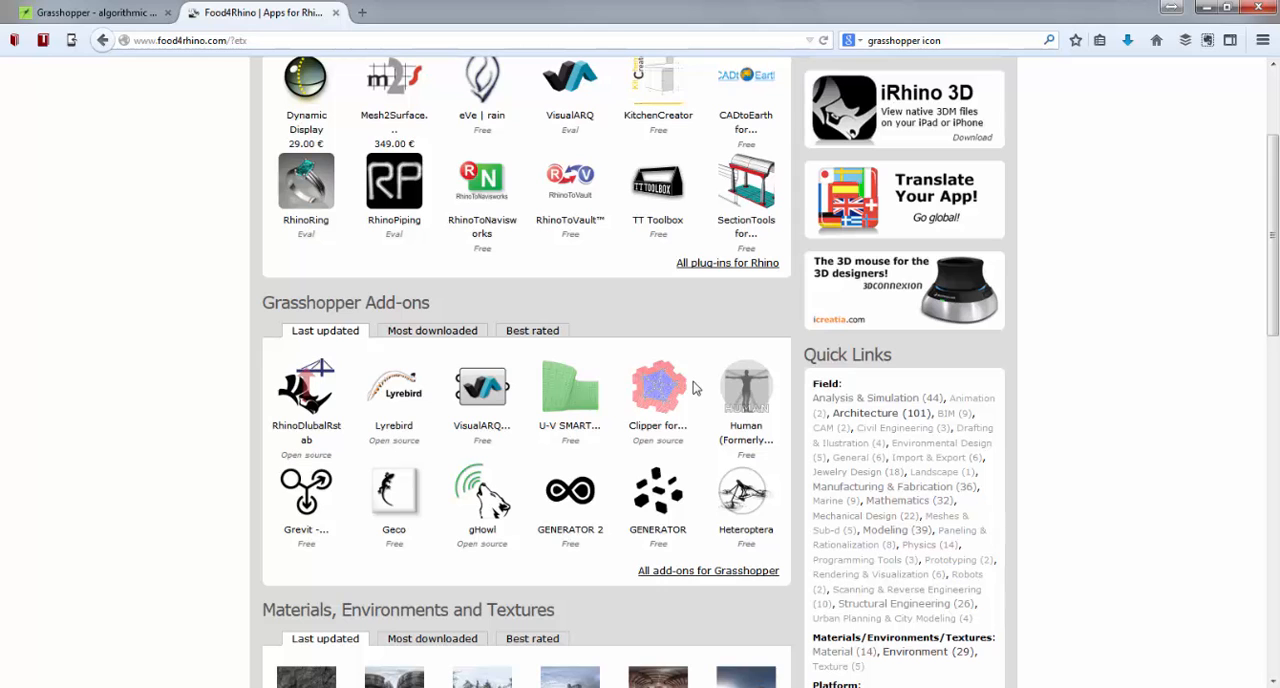
pyautogui.scroll(4, 697, 388)
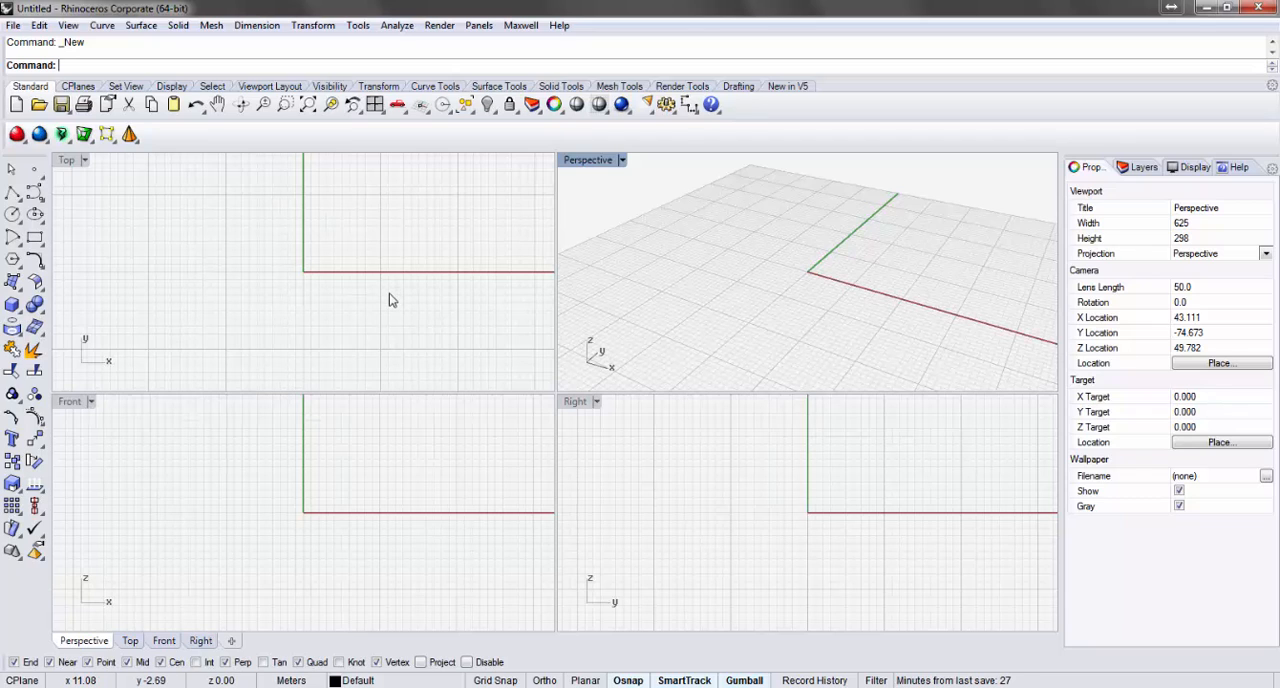
# Switch to Rhino, launch Grasshopper with the Grasshopper command, and close its window after viewing it.
pyautogui.write('Grasshopp')
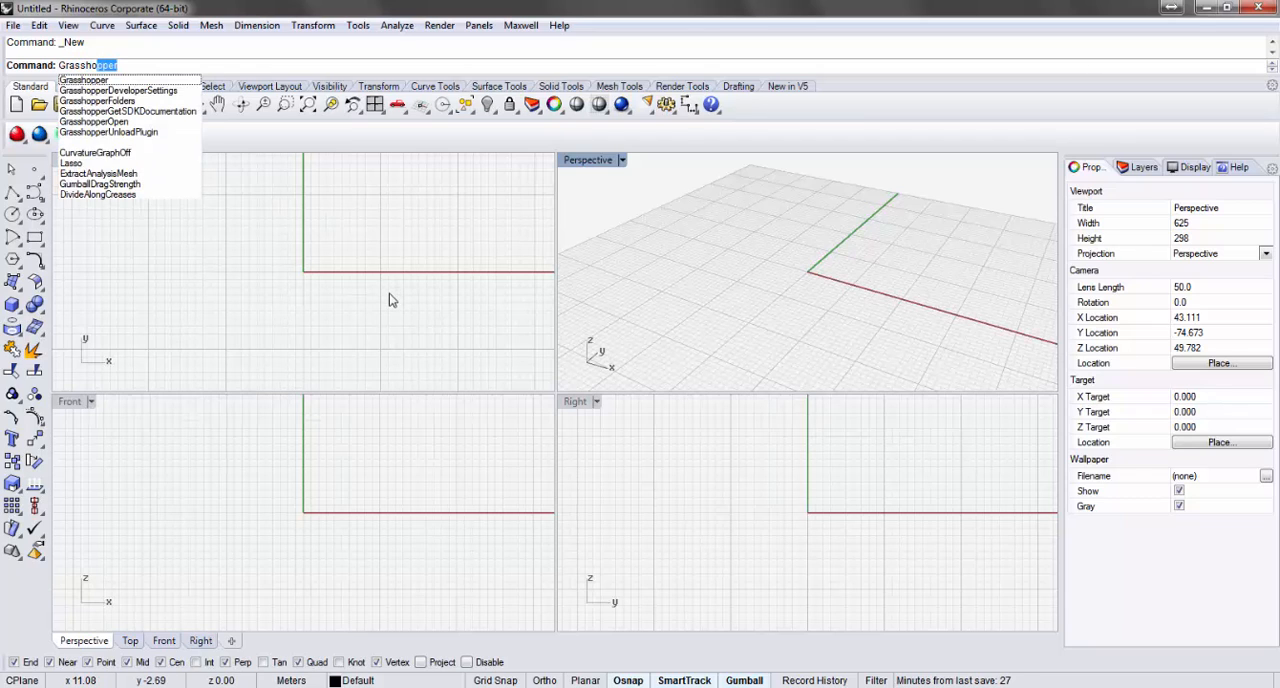
pyautogui.write('er')
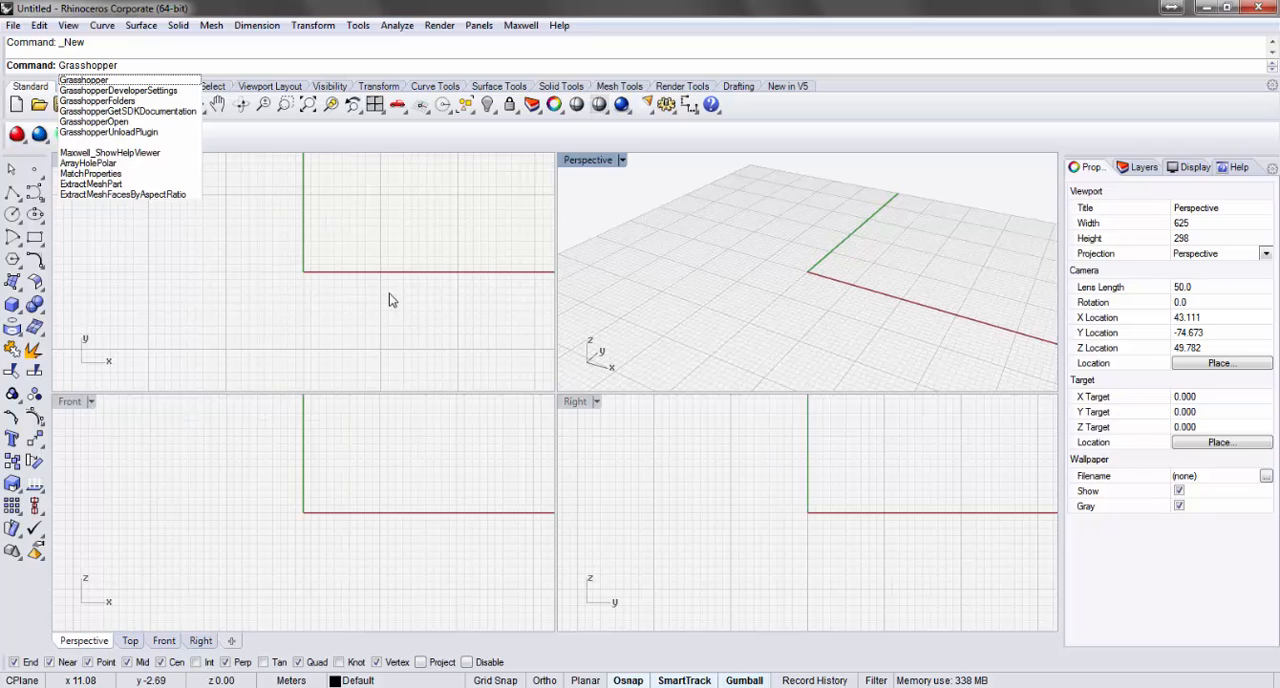
pyautogui.click(88, 80)
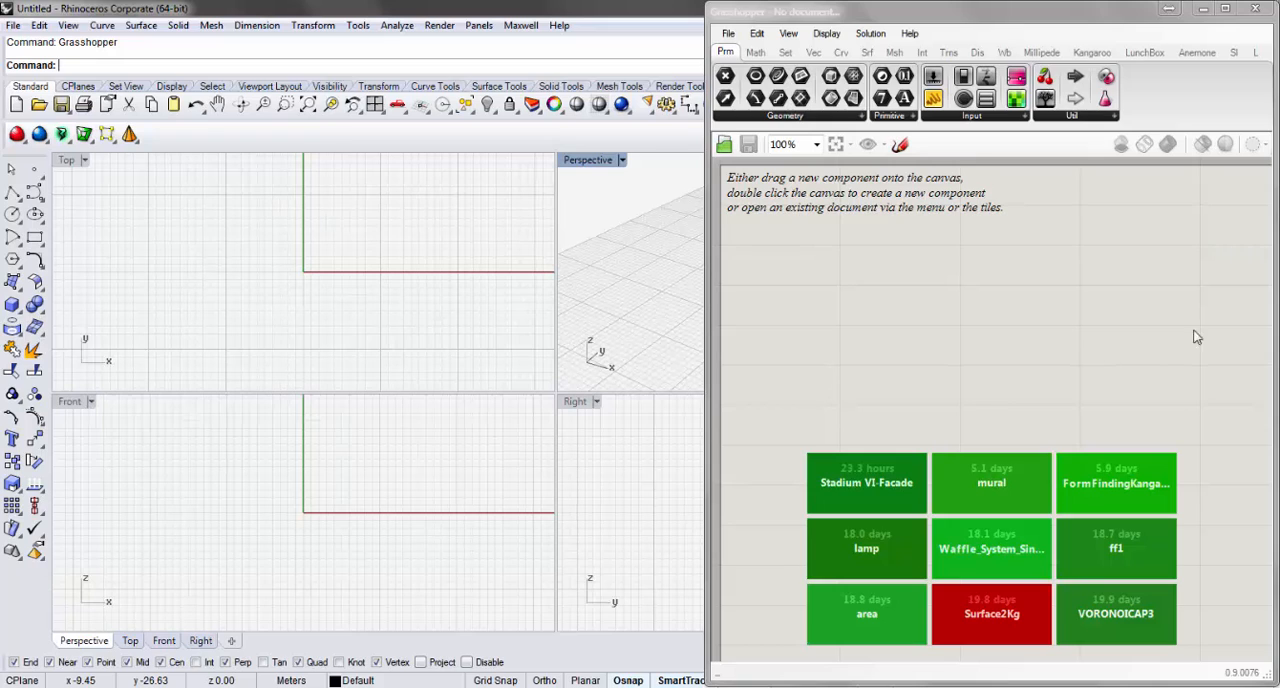
pyautogui.click(1255, 8)
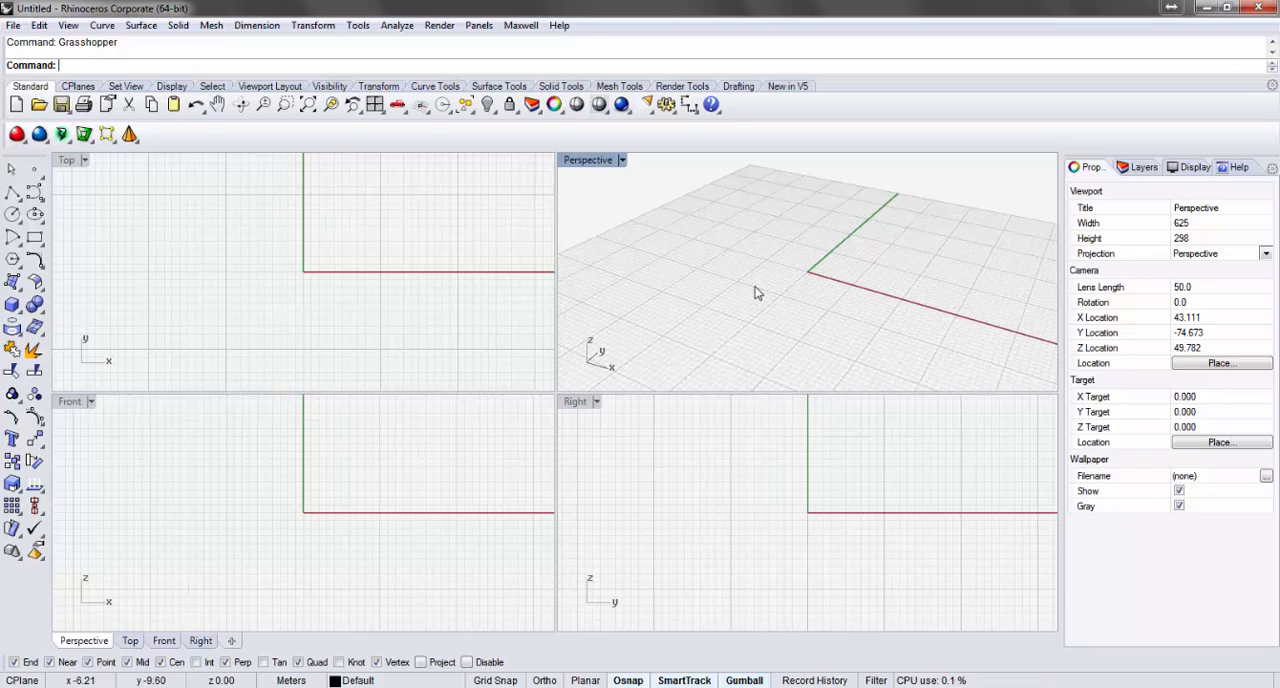
# Open the toolbar settings in the Rhino options and expand their category.
pyautogui.rightClick(864, 104)
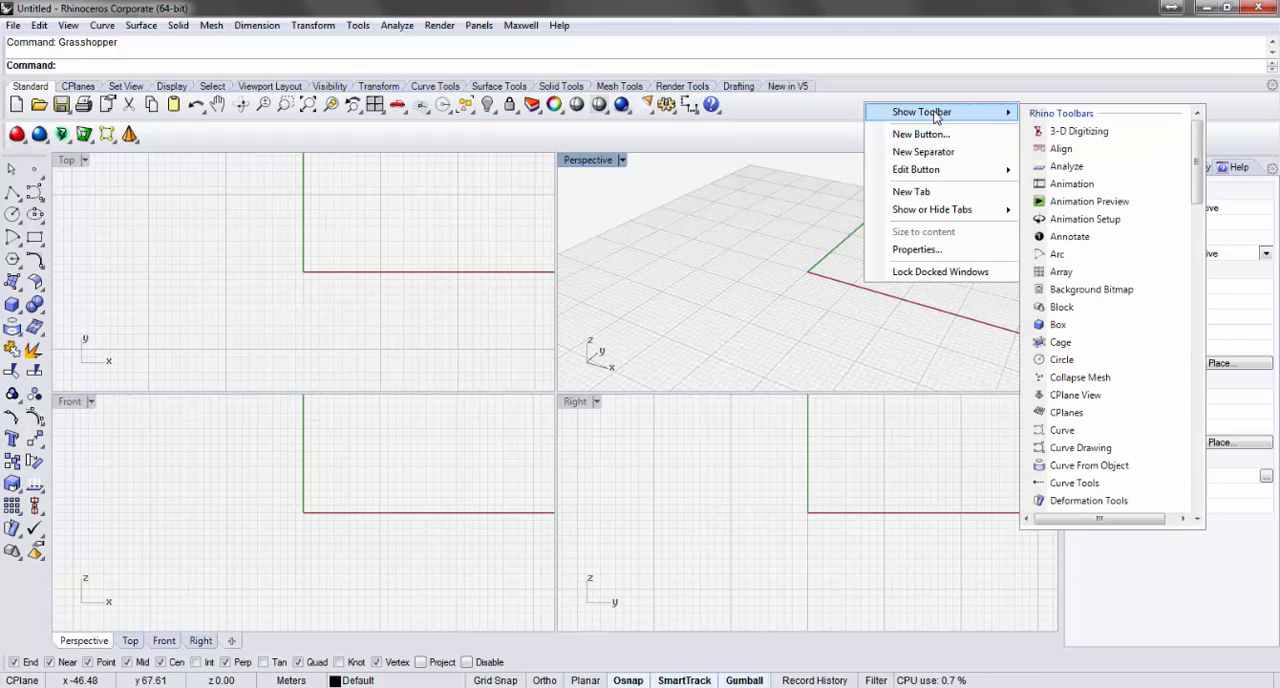
pyautogui.click(358, 25)
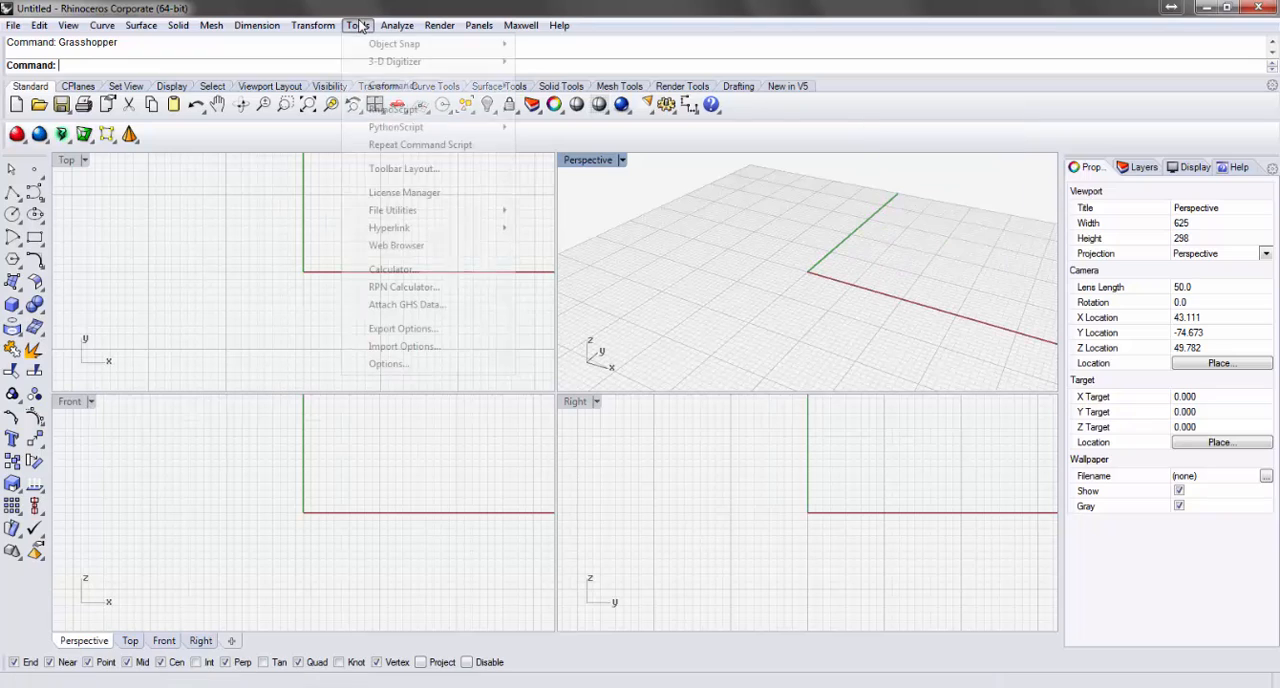
pyautogui.click(412, 360)
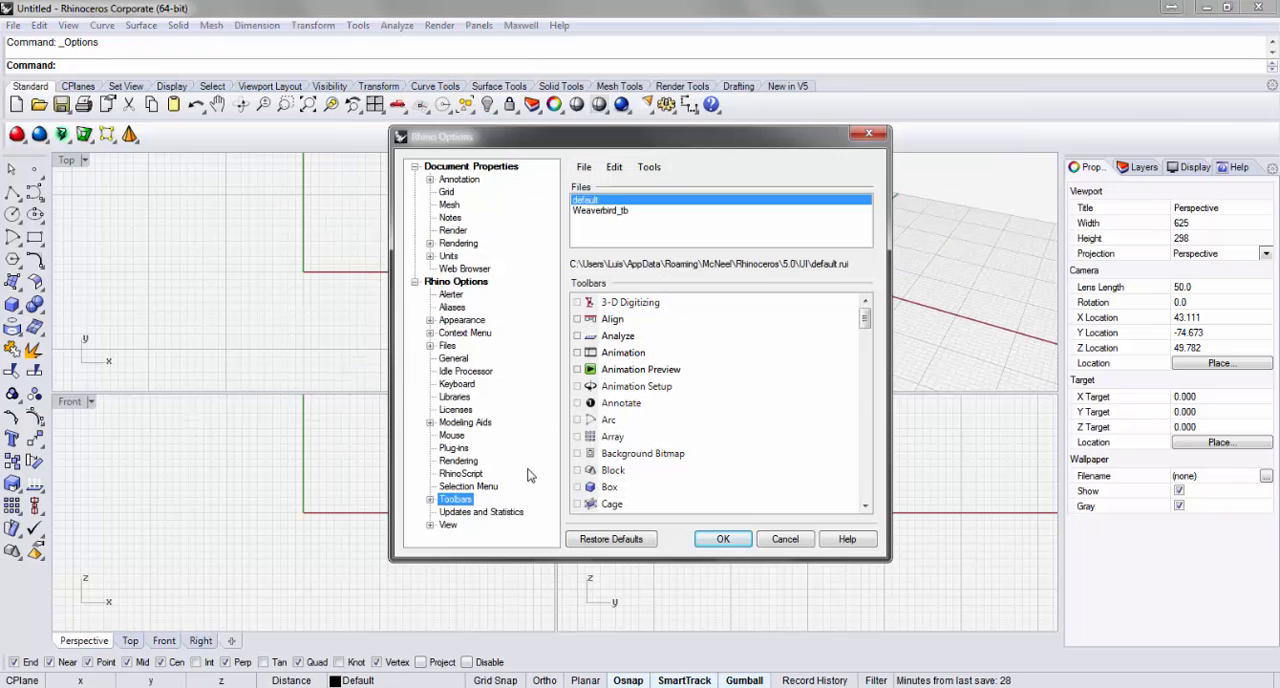
pyautogui.click(430, 499)
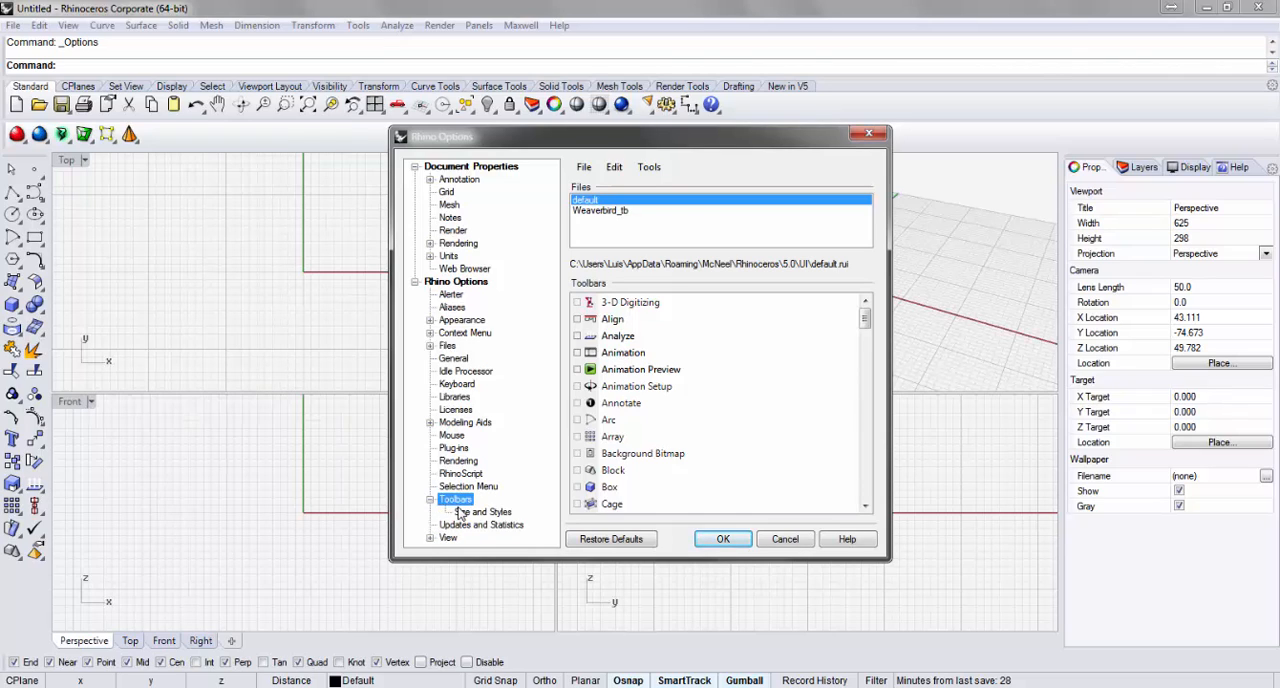
# Start a new toolbar in the default toolbar file and name it Grasshopper.
pyautogui.click(585, 170)
pyautogui.moveTo(614, 170)
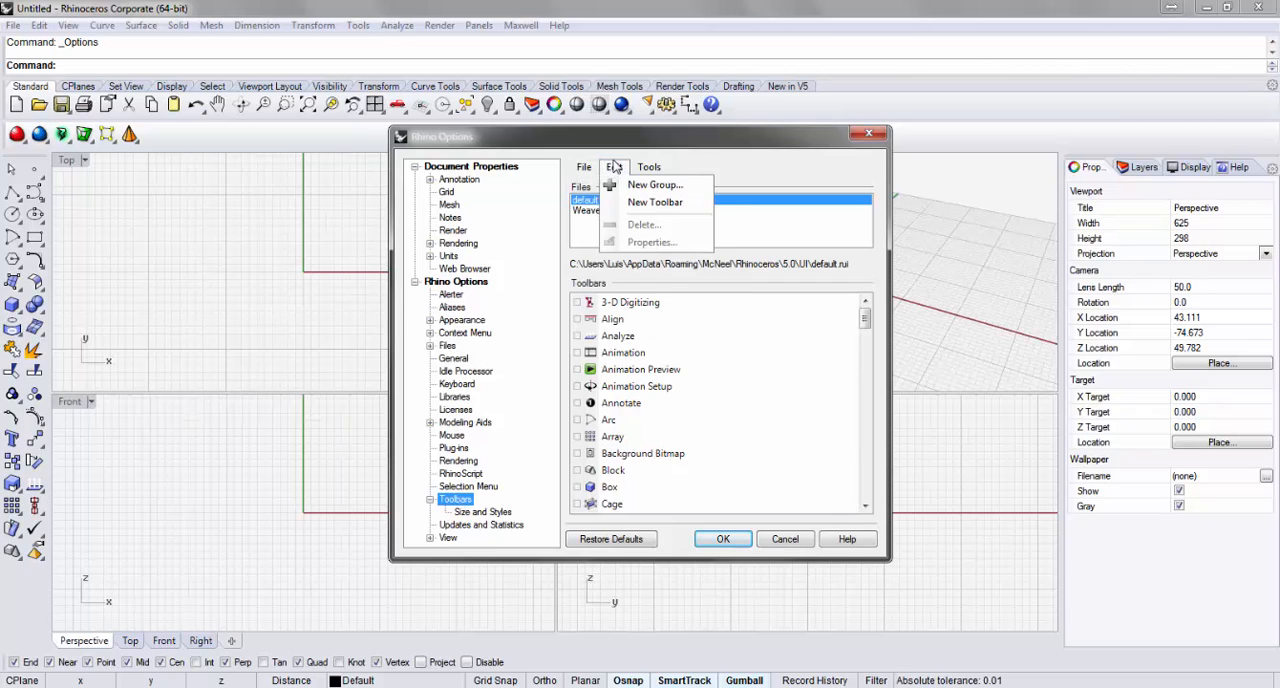
pyautogui.click(639, 206)
pyautogui.moveTo(626, 234); pyautogui.dragTo(539, 234)
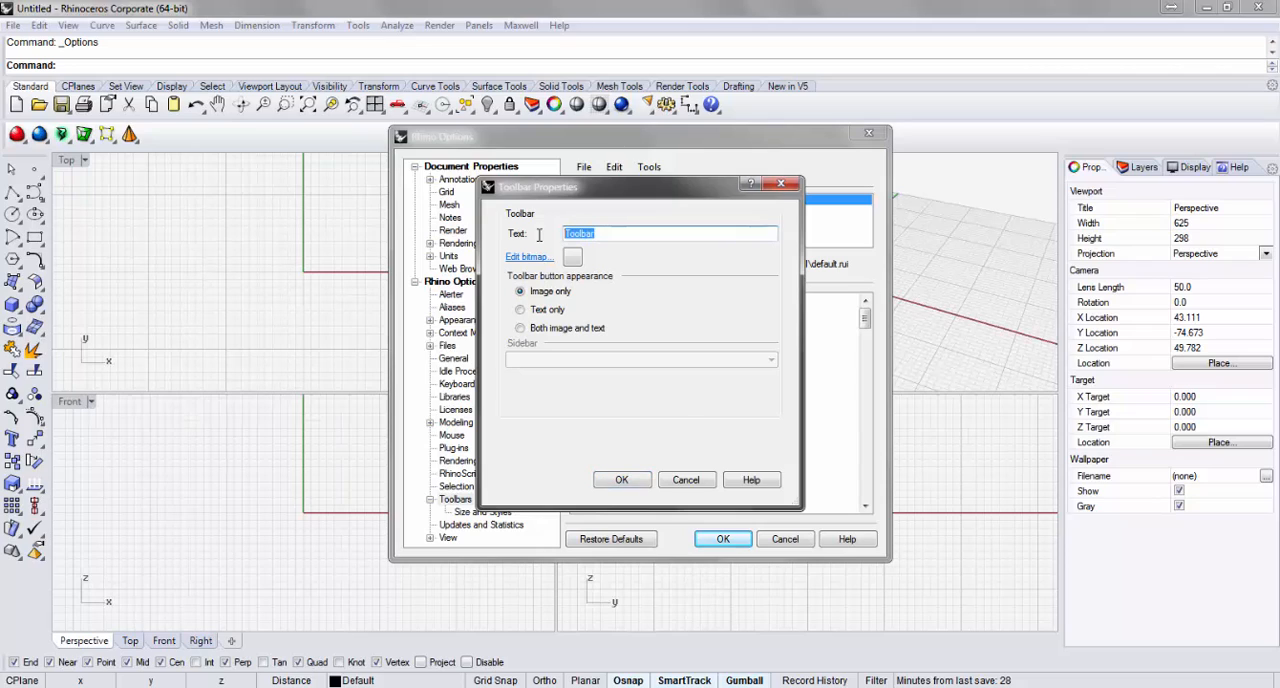
pyautogui.write('Grass')
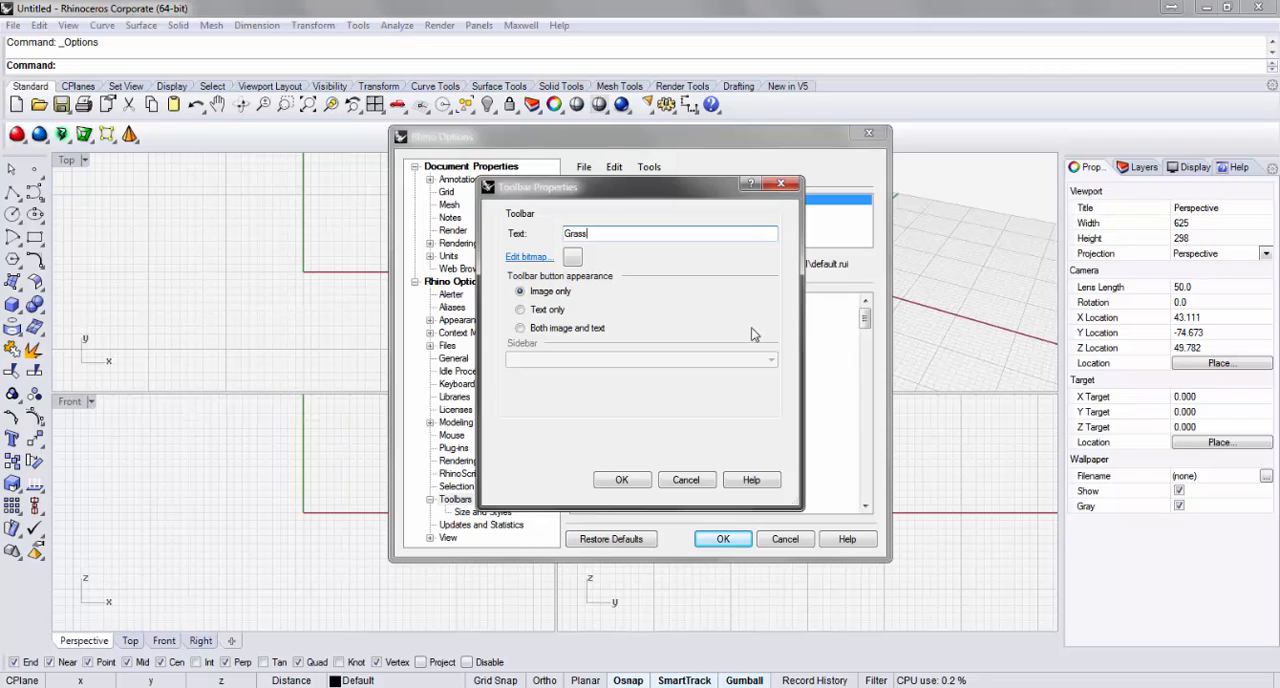
pyautogui.write('ho')
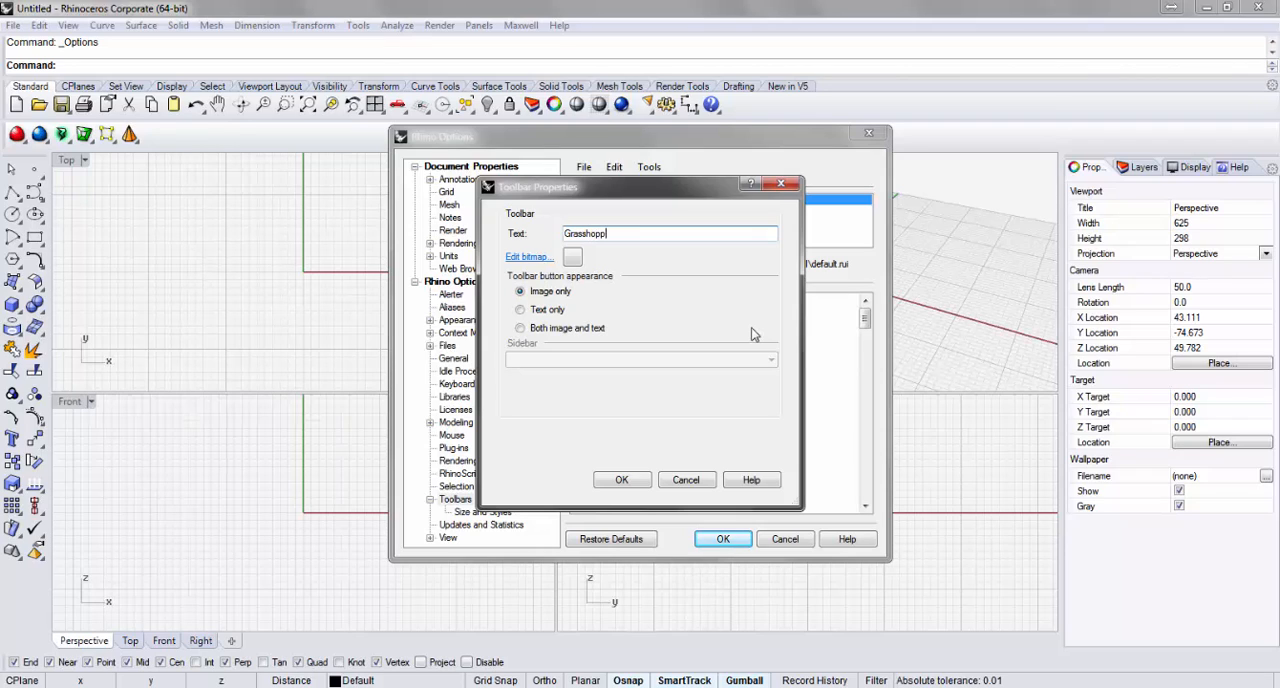
# Import grasshopper-icon.jpg, scaled to fit, as the new toolbar's 16 x 16 bitmap.
pyautogui.click(573, 258)
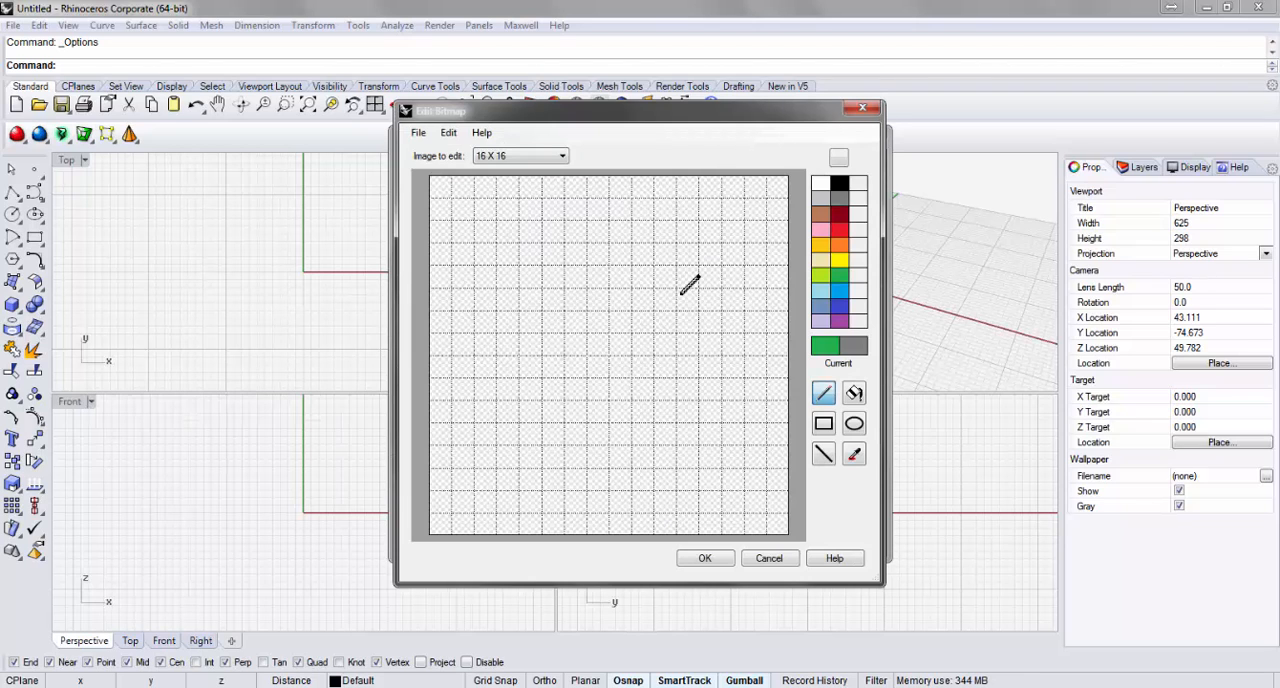
pyautogui.click(440, 140)
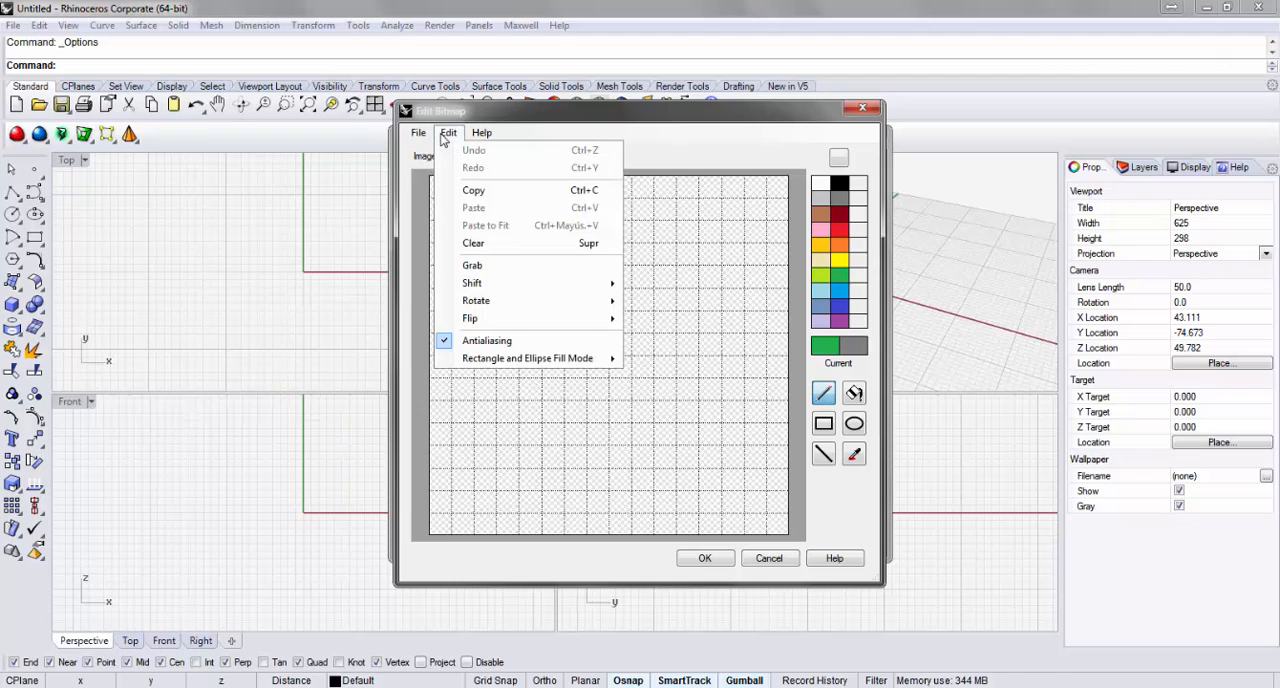
pyautogui.moveTo(417, 136)
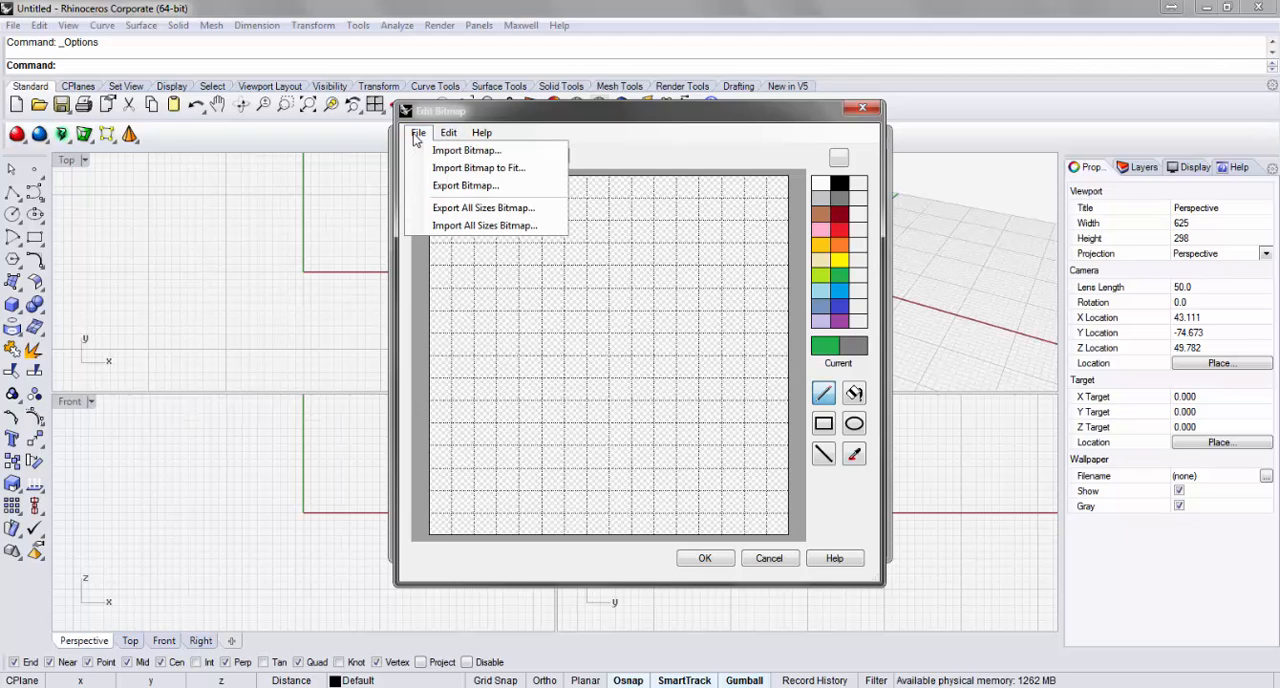
pyautogui.click(450, 168)
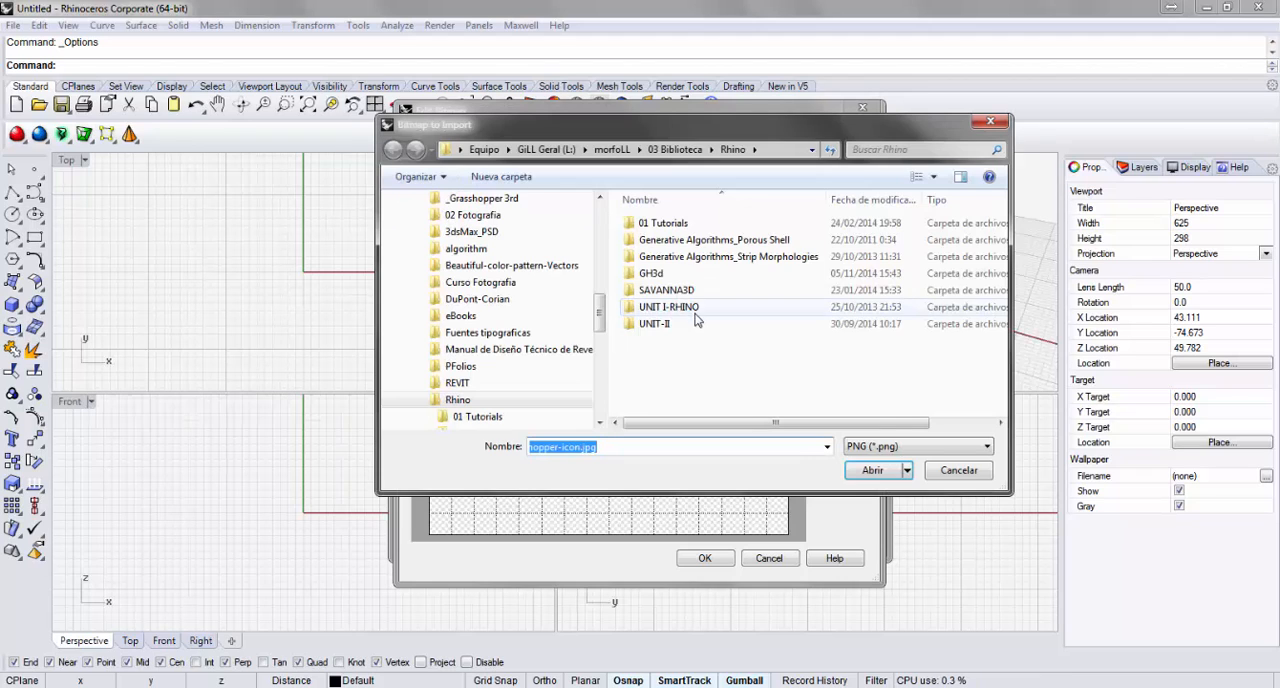
pyautogui.click(880, 447)
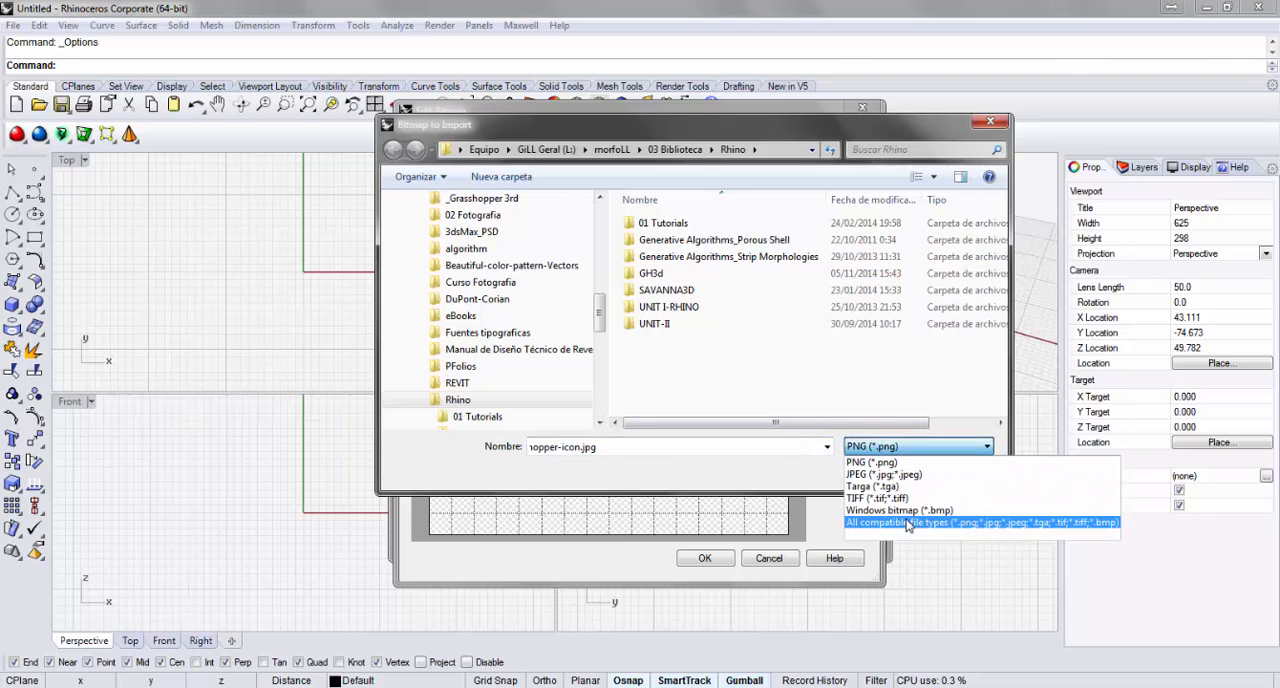
pyautogui.click(890, 524)
pyautogui.click(684, 341)
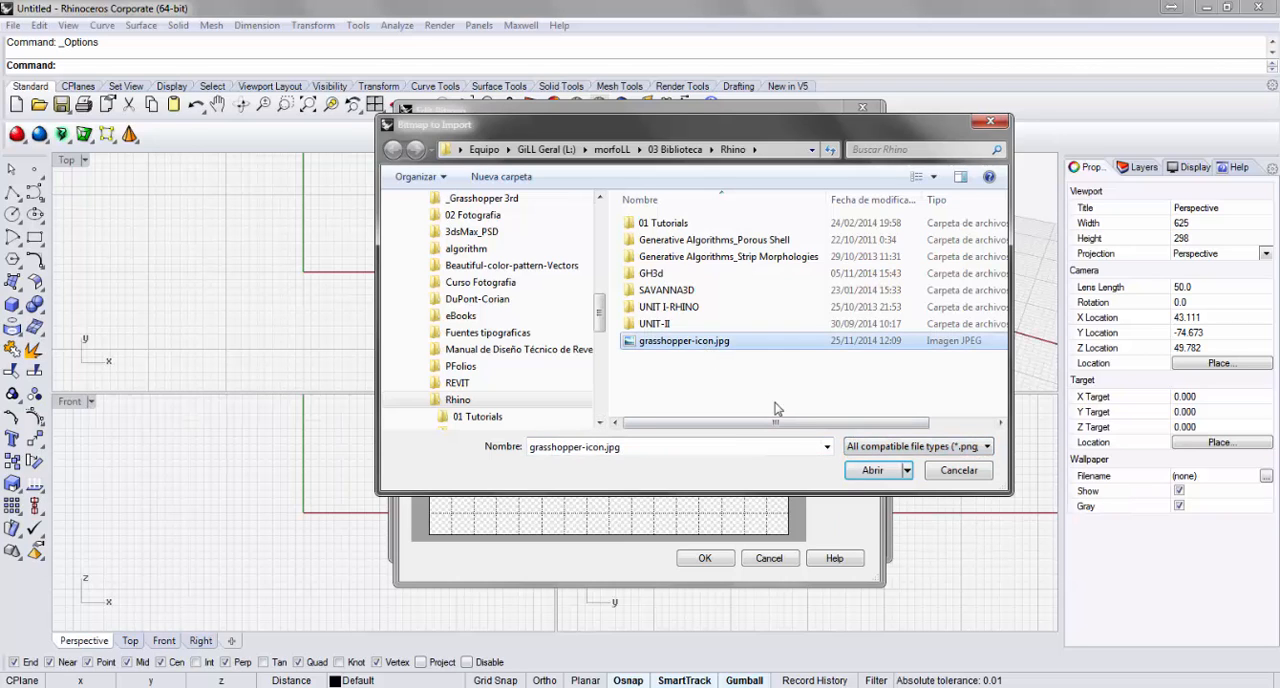
pyautogui.click(872, 470)
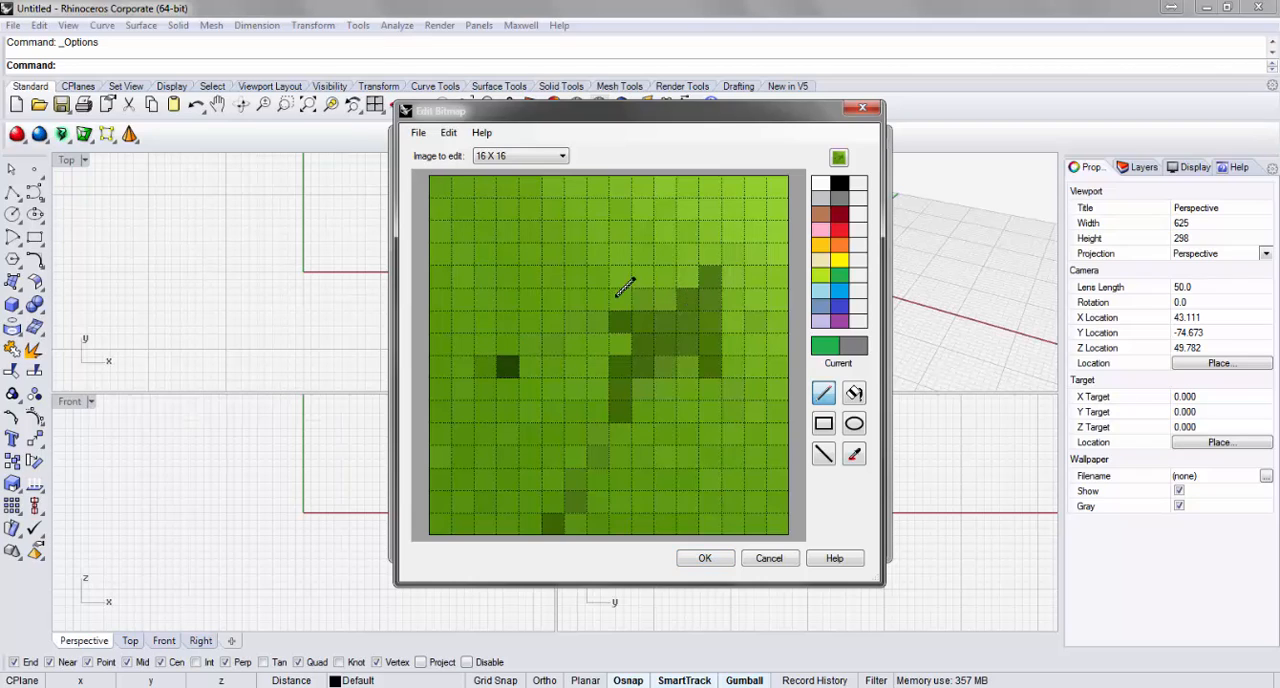
# Import grasshopper-icon.jpg, scaled to fit, as the 32 x 32 bitmap, and accept the bitmap edits and toolbar properties.
pyautogui.click(545, 158)
pyautogui.click(541, 192)
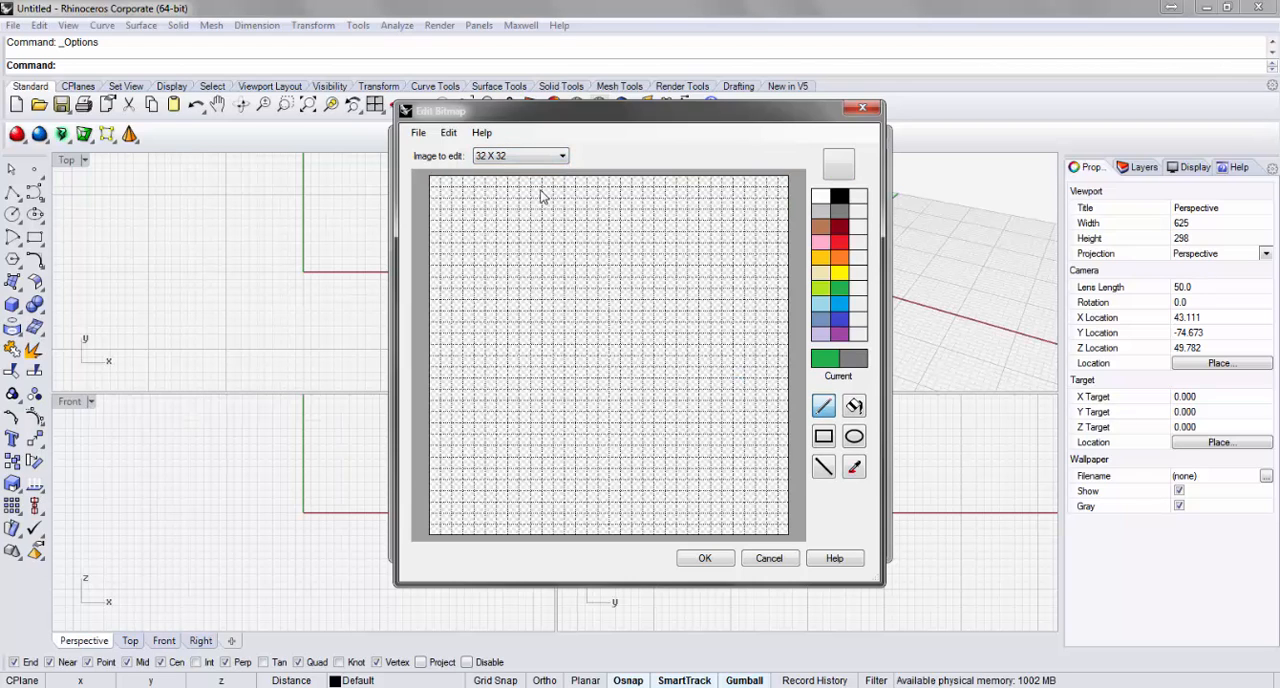
pyautogui.click(449, 133)
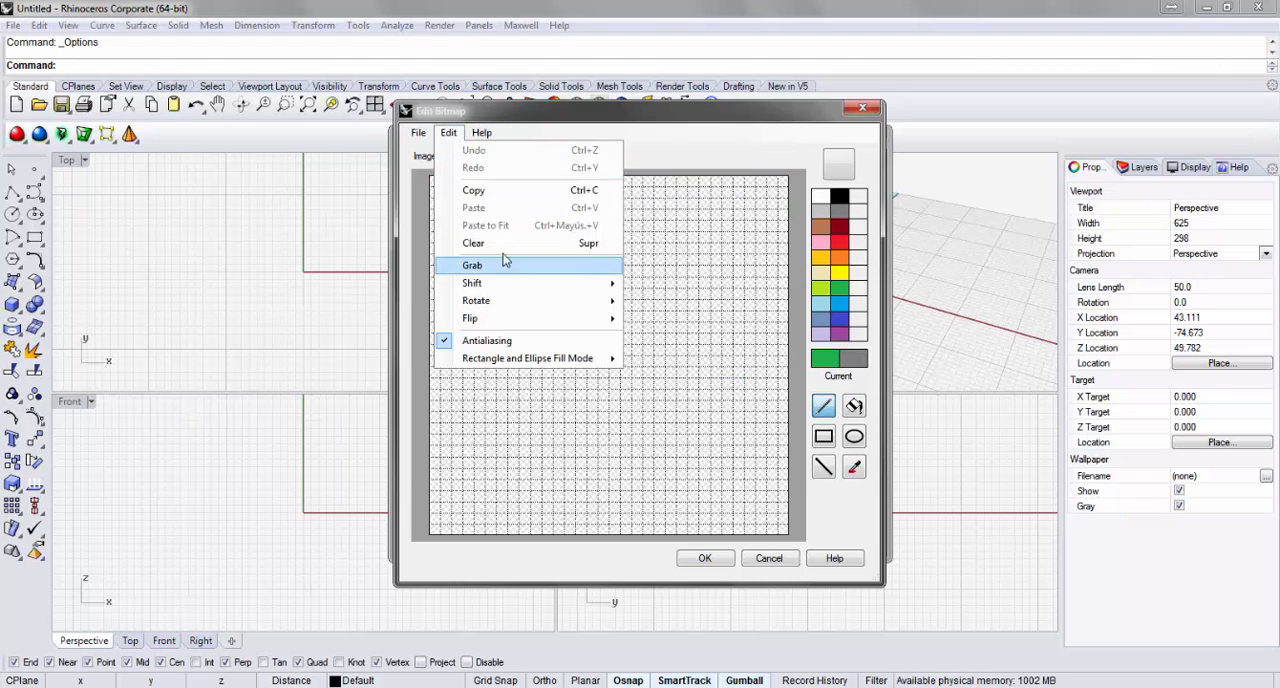
pyautogui.moveTo(426, 129)
pyautogui.click(444, 169)
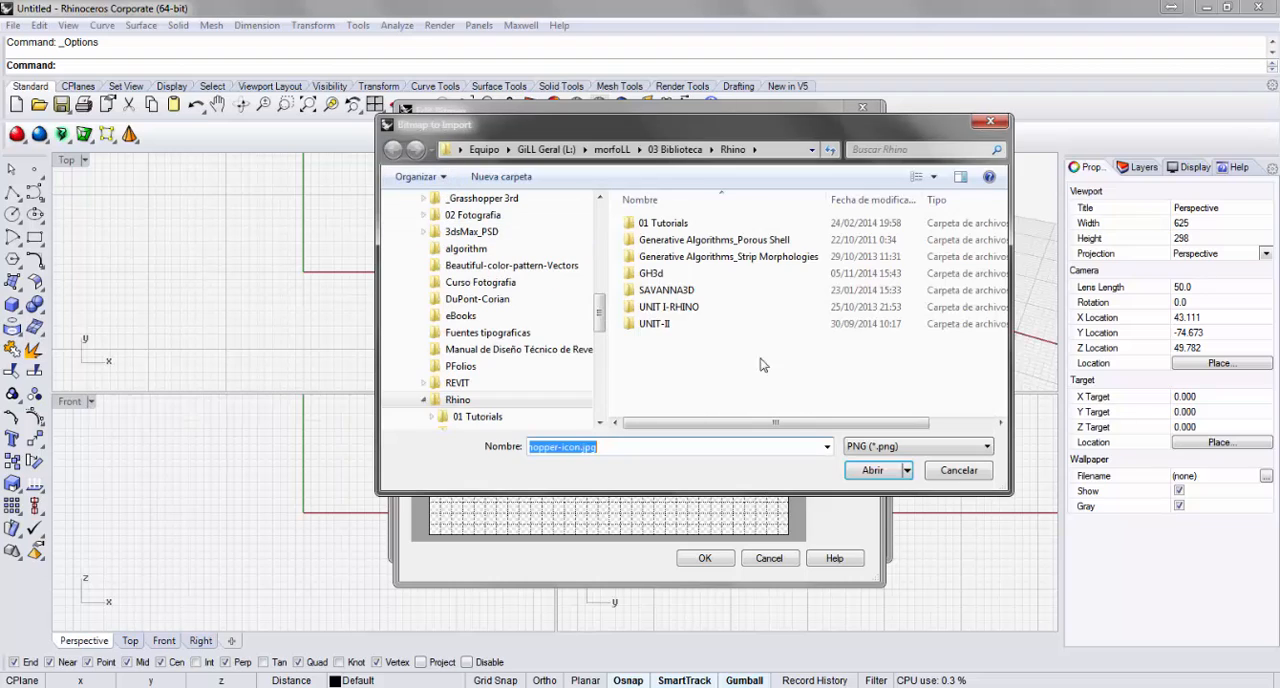
pyautogui.click(912, 447)
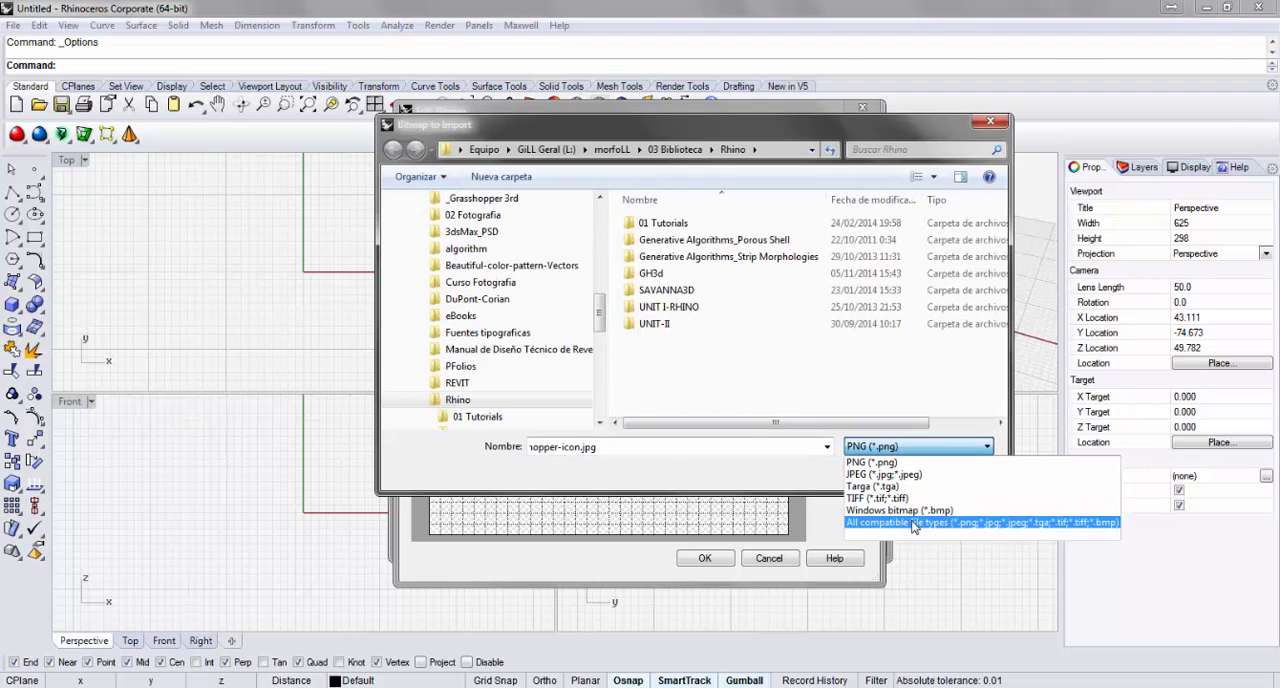
pyautogui.click(912, 524)
pyautogui.click(680, 343)
pyautogui.click(869, 477)
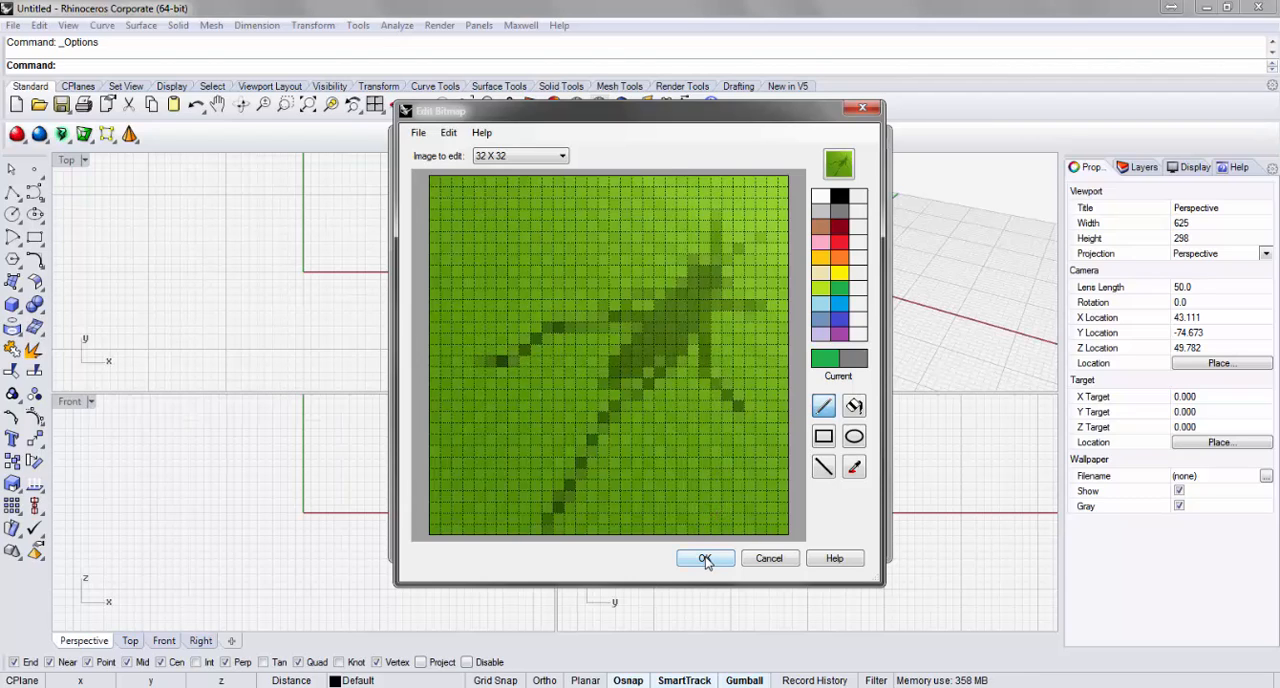
pyautogui.click(705, 559)
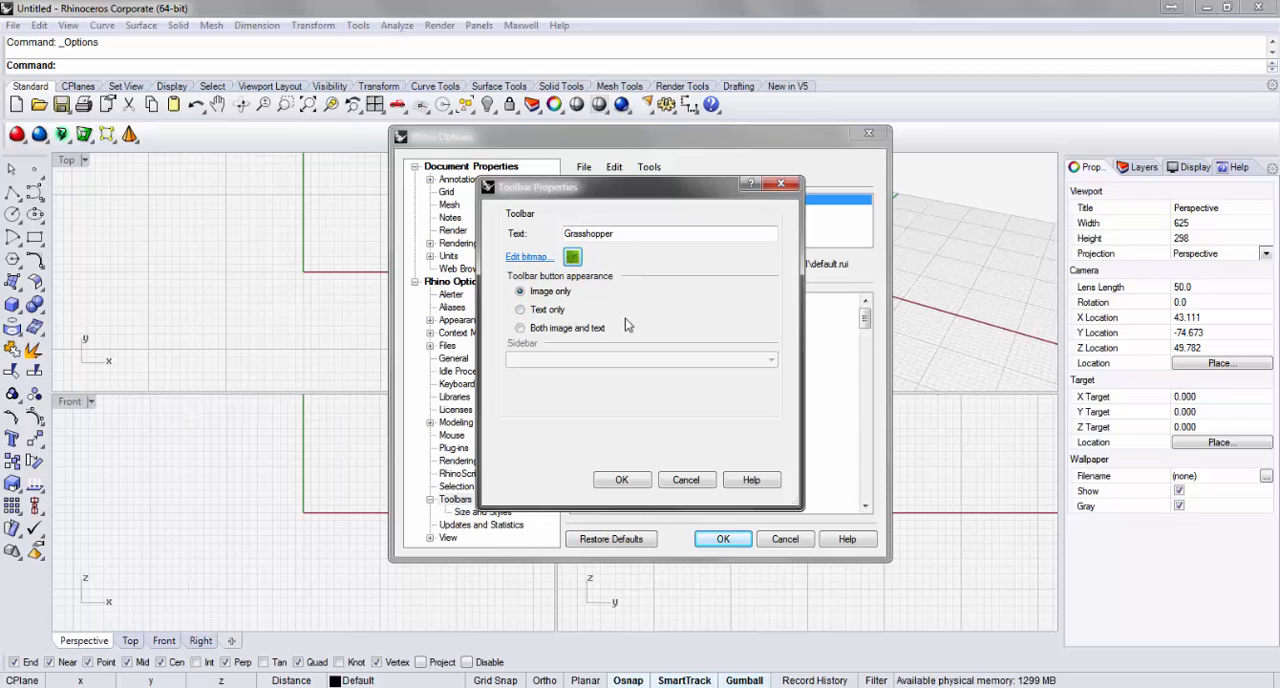
pyautogui.click(622, 481)
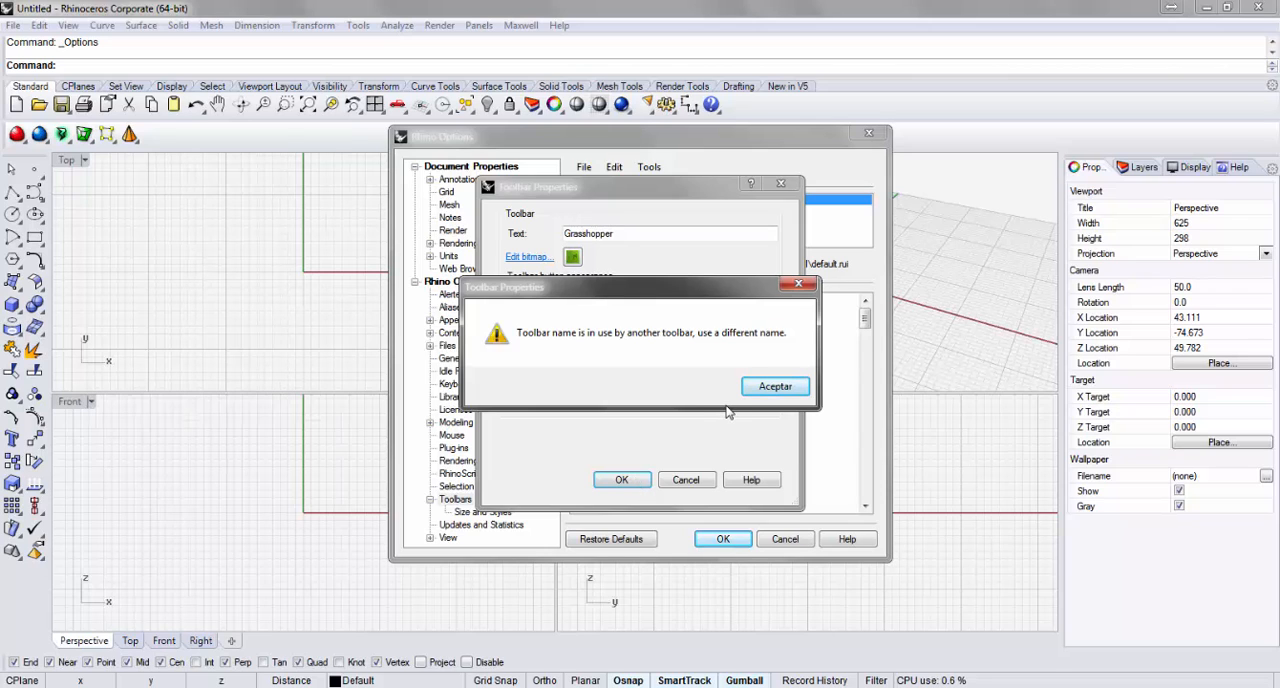
# Discard the toolbar whose name is already in use and start a new toolbar named Grasshopper2 in the default toolbar file.
pyautogui.click(757, 389)
pyautogui.click(686, 480)
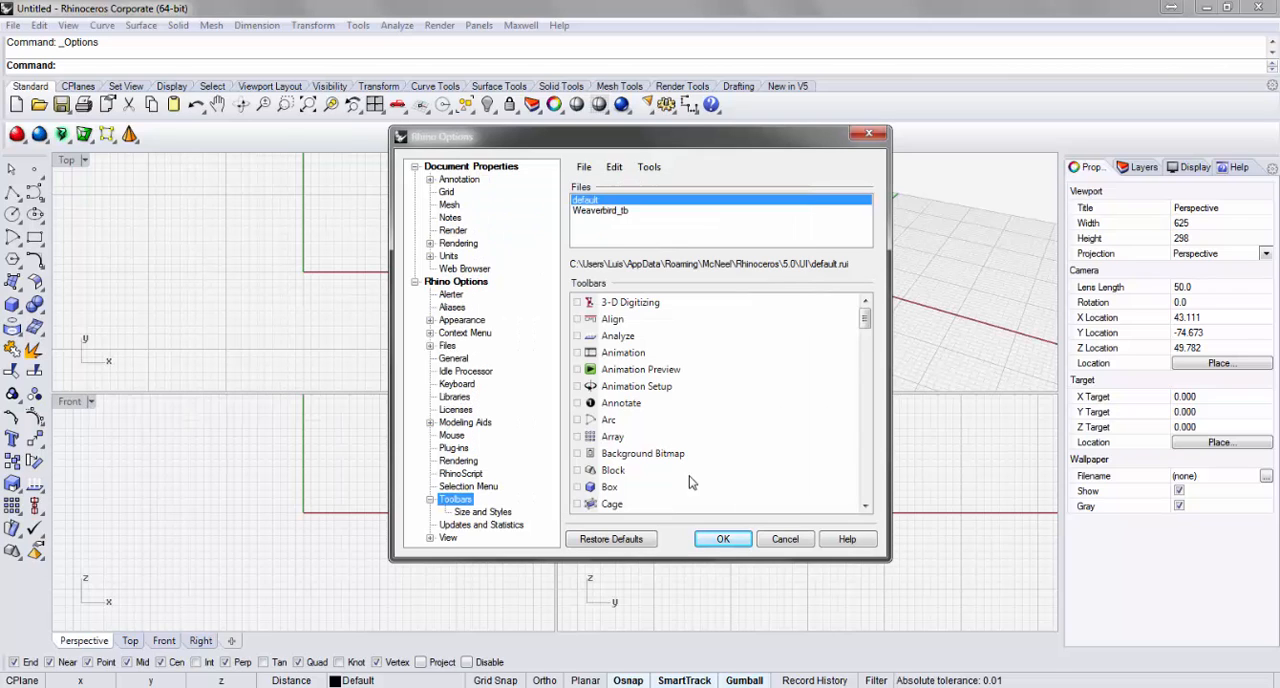
pyautogui.moveTo(865, 318); pyautogui.dragTo(865, 371)
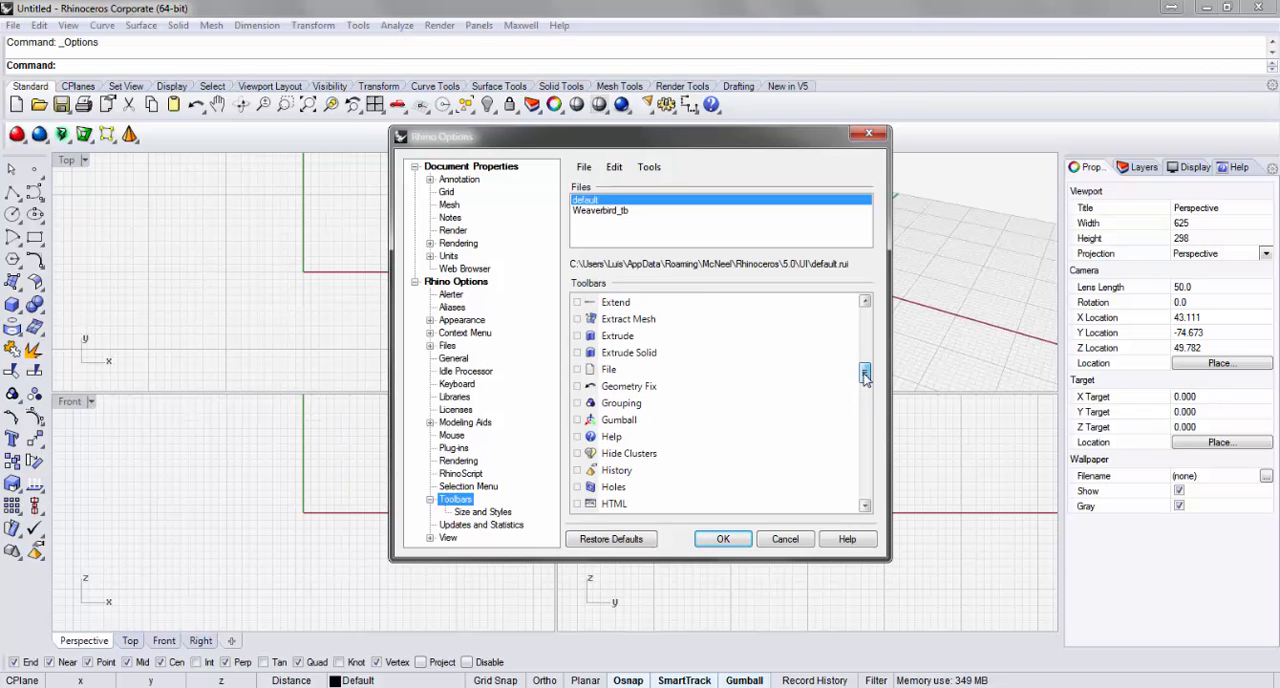
pyautogui.click(612, 167)
pyautogui.click(636, 201)
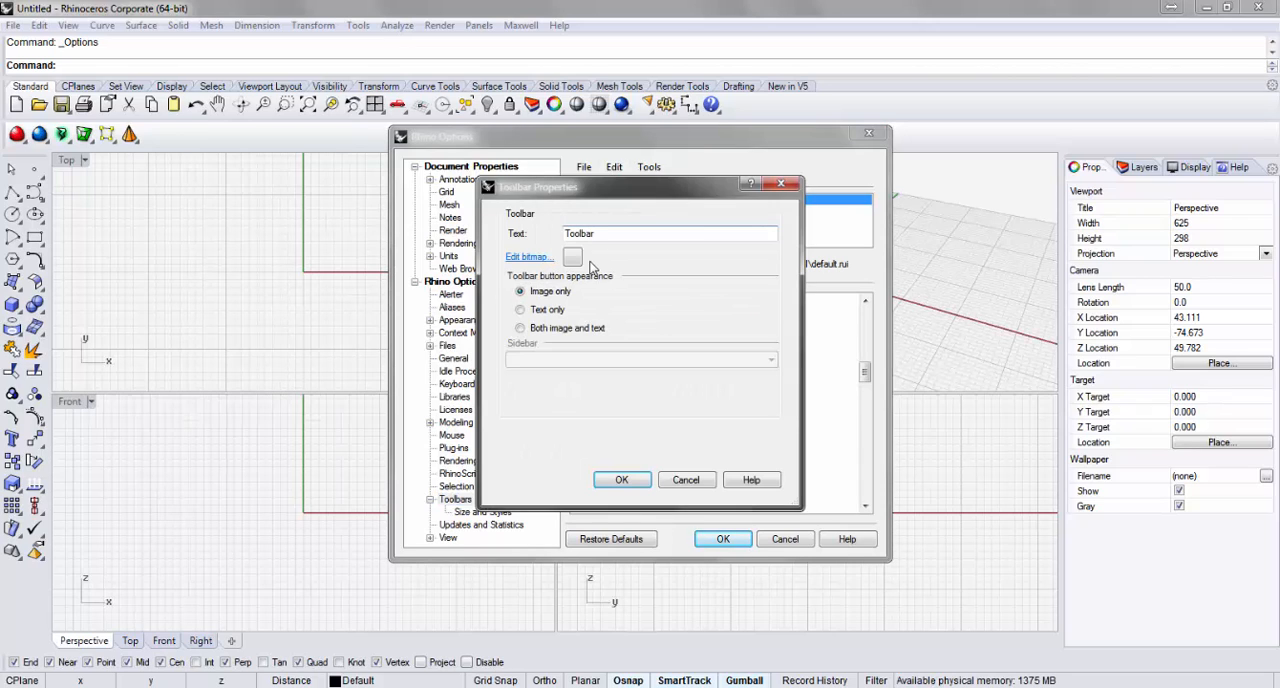
pyautogui.moveTo(600, 233); pyautogui.dragTo(524, 238)
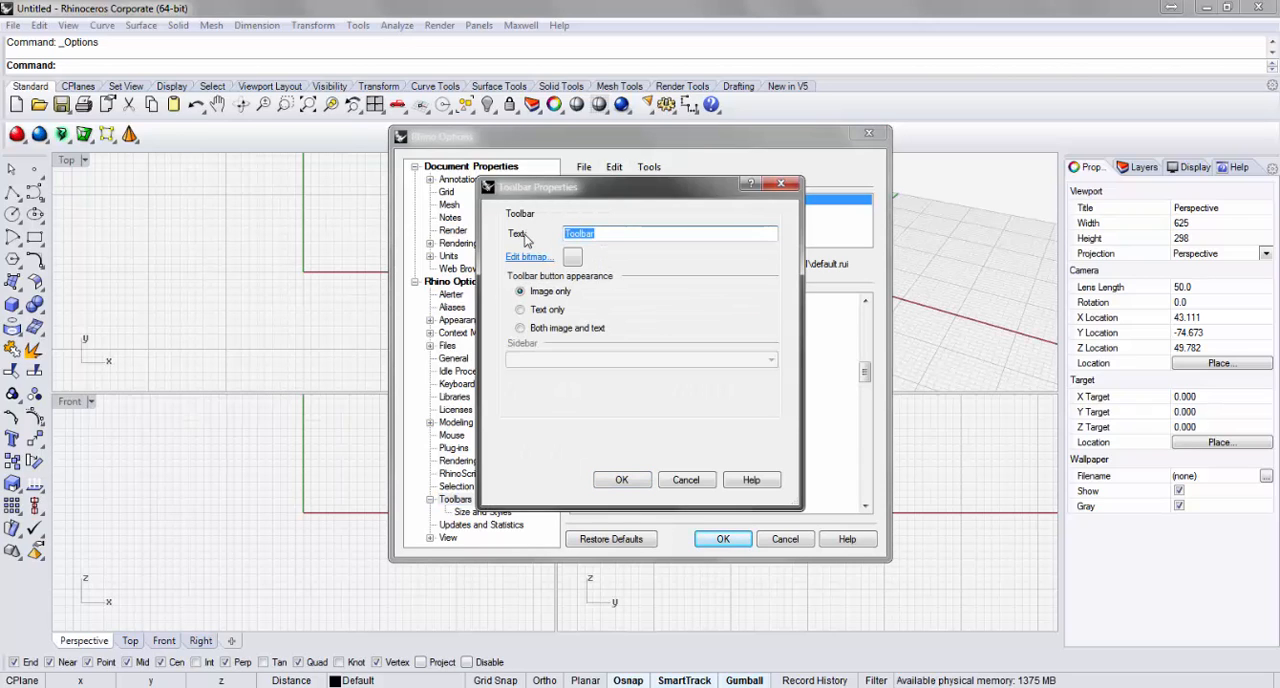
pyautogui.write('Grasshopper2')
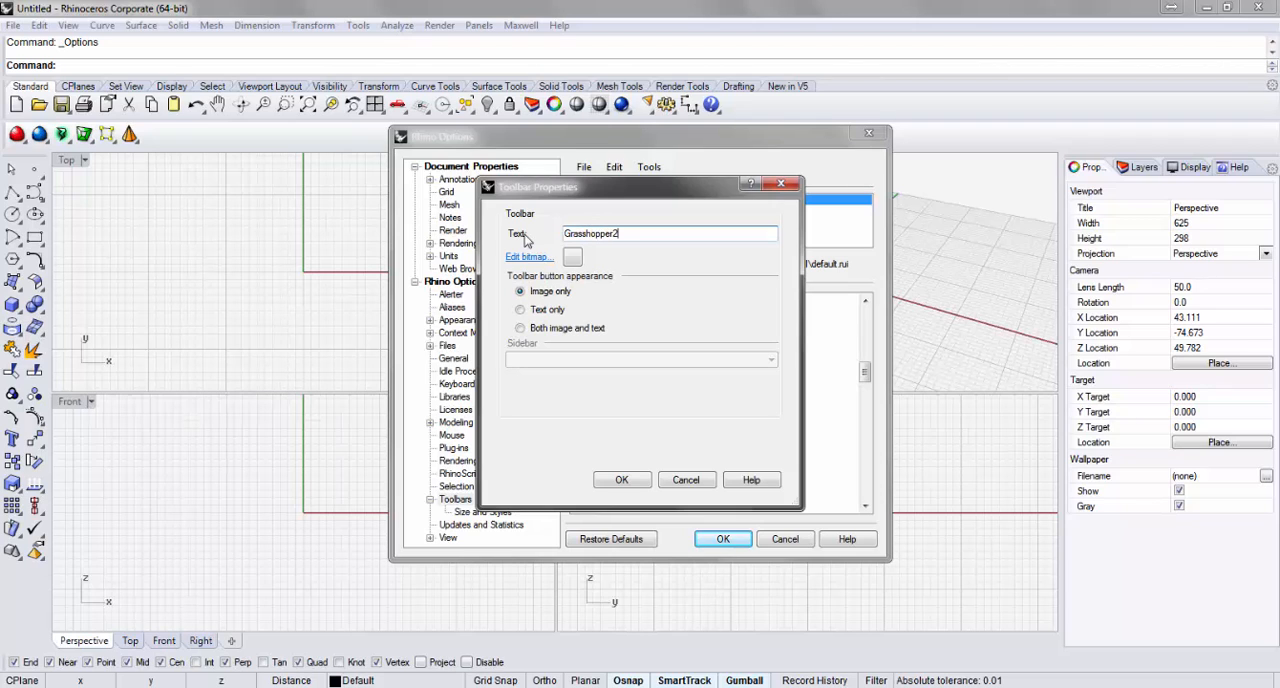
# Import grasshopper-icon.jpg, scaled to fit, as the Grasshopper2 toolbar's 32 x 32 bitmap and accept the bitmap edit.
pyautogui.click(572, 258)
pyautogui.click(515, 157)
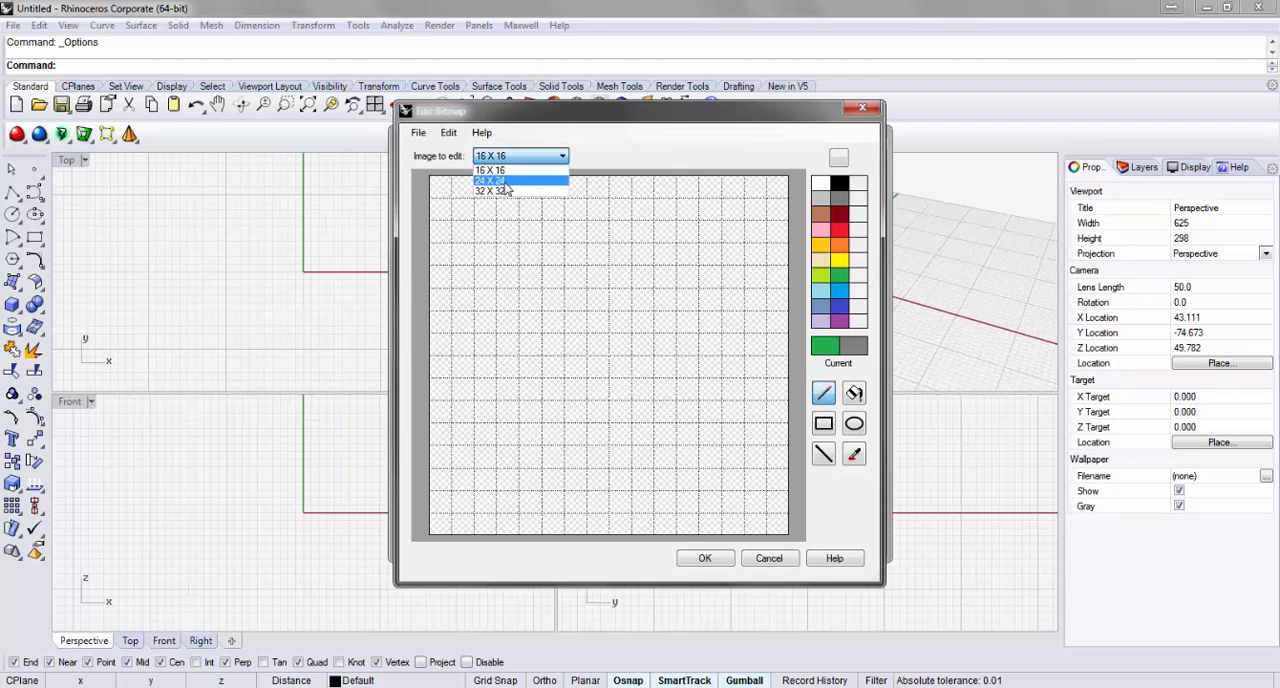
pyautogui.click(500, 191)
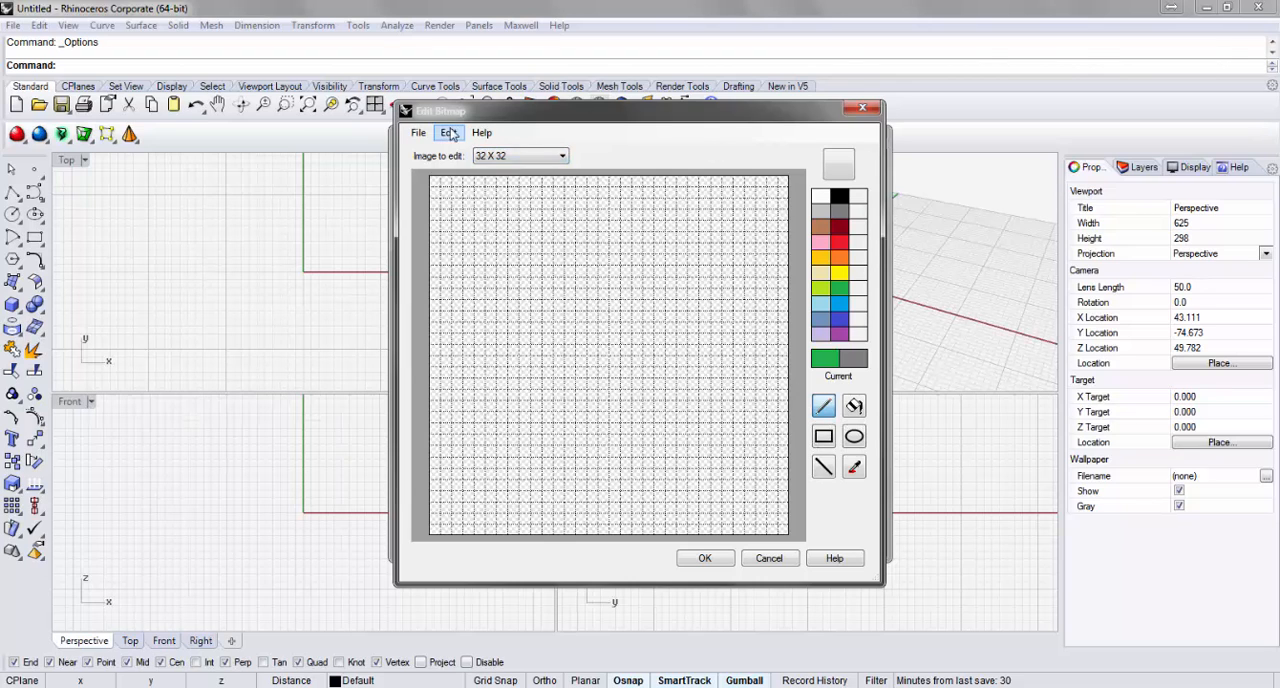
pyautogui.click(418, 132)
pyautogui.click(445, 166)
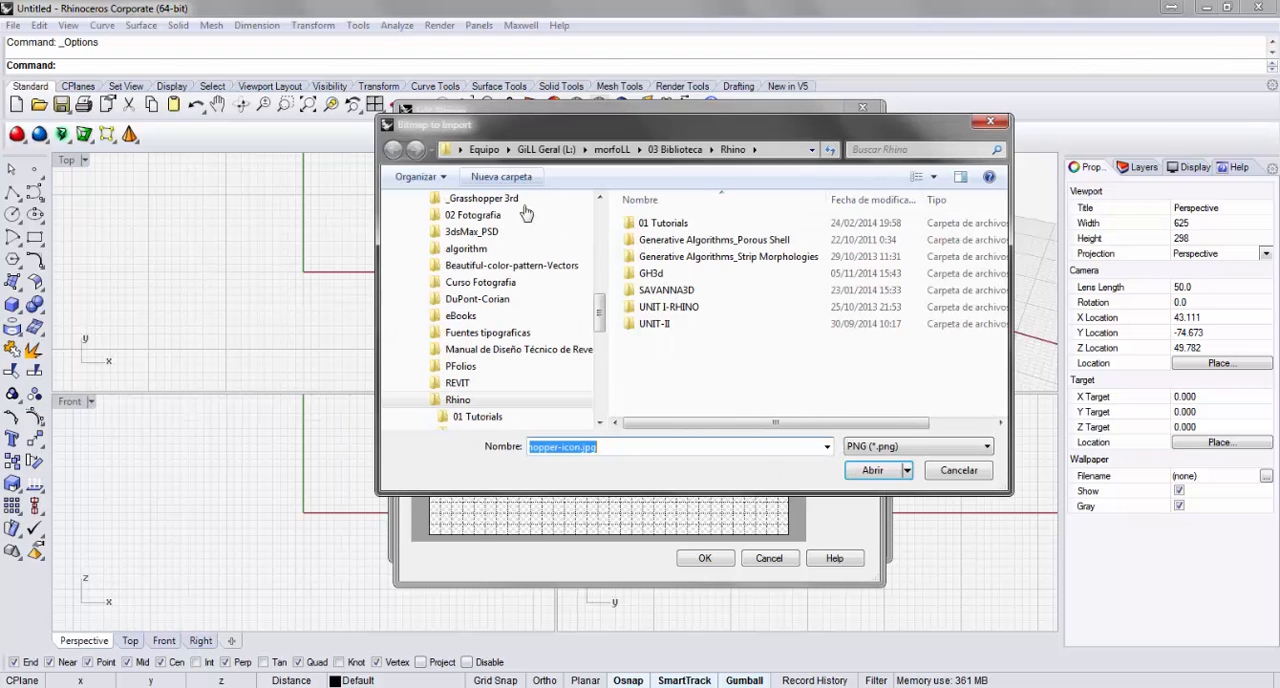
pyautogui.click(890, 446)
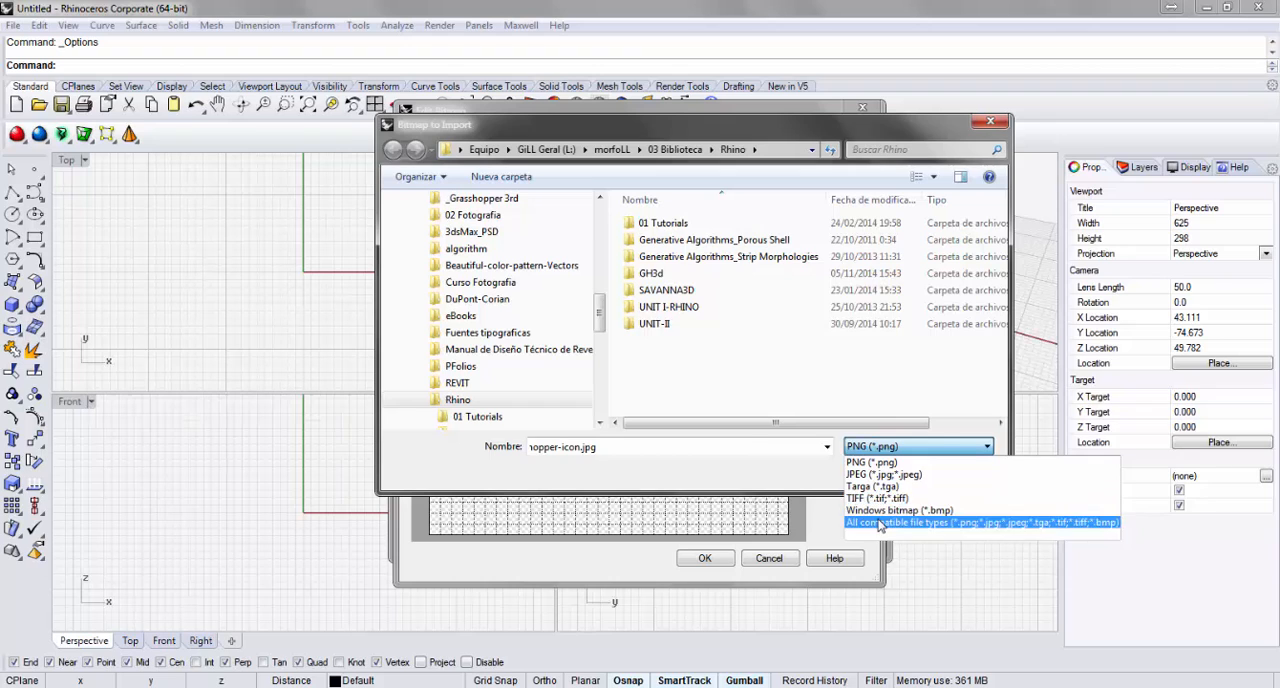
pyautogui.click(880, 523)
pyautogui.click(660, 340)
pyautogui.click(846, 474)
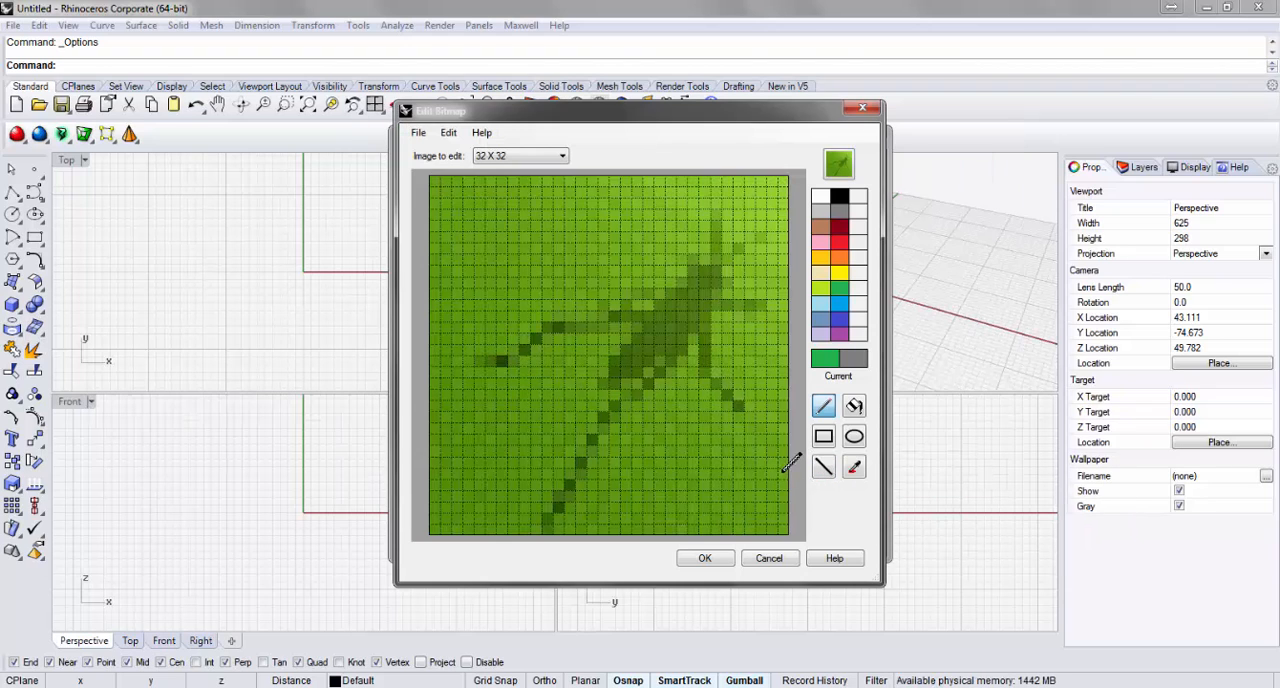
pyautogui.click(705, 560)
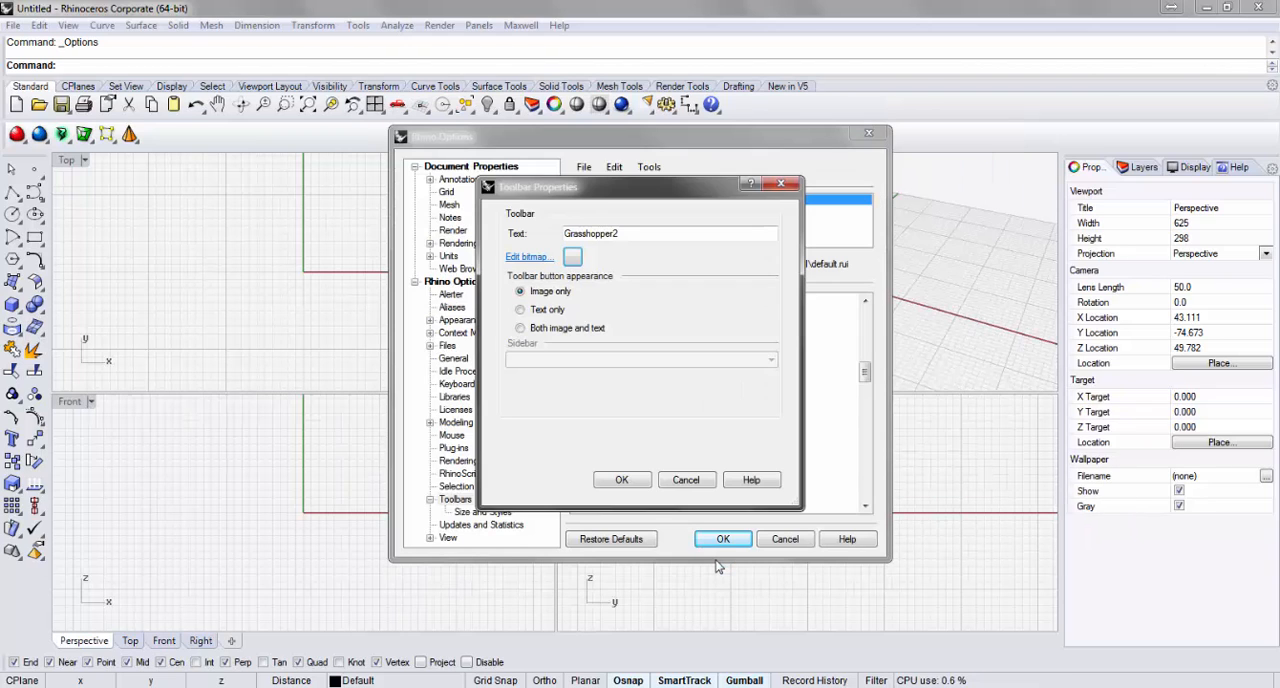
# Recheck the Grasshopper2 toolbar's 32 x 32 bitmap and accept the toolbar properties and Rhino options.
pyautogui.click(572, 257)
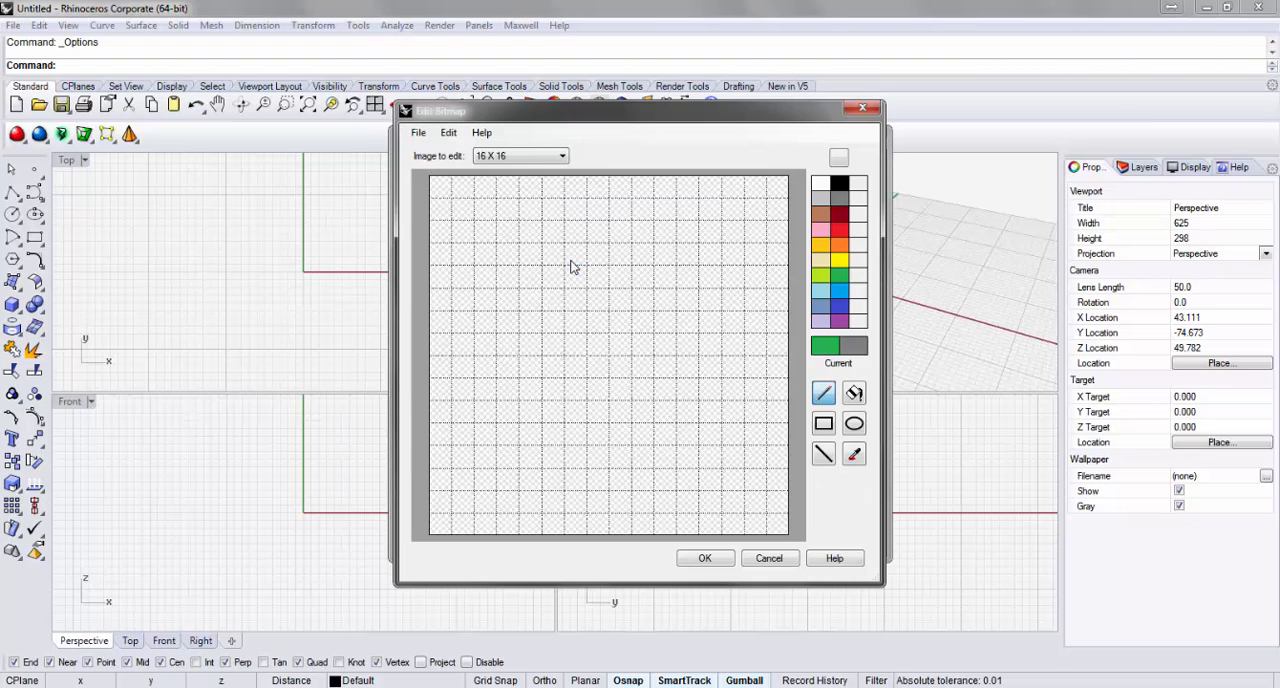
pyautogui.click(525, 160)
pyautogui.click(522, 190)
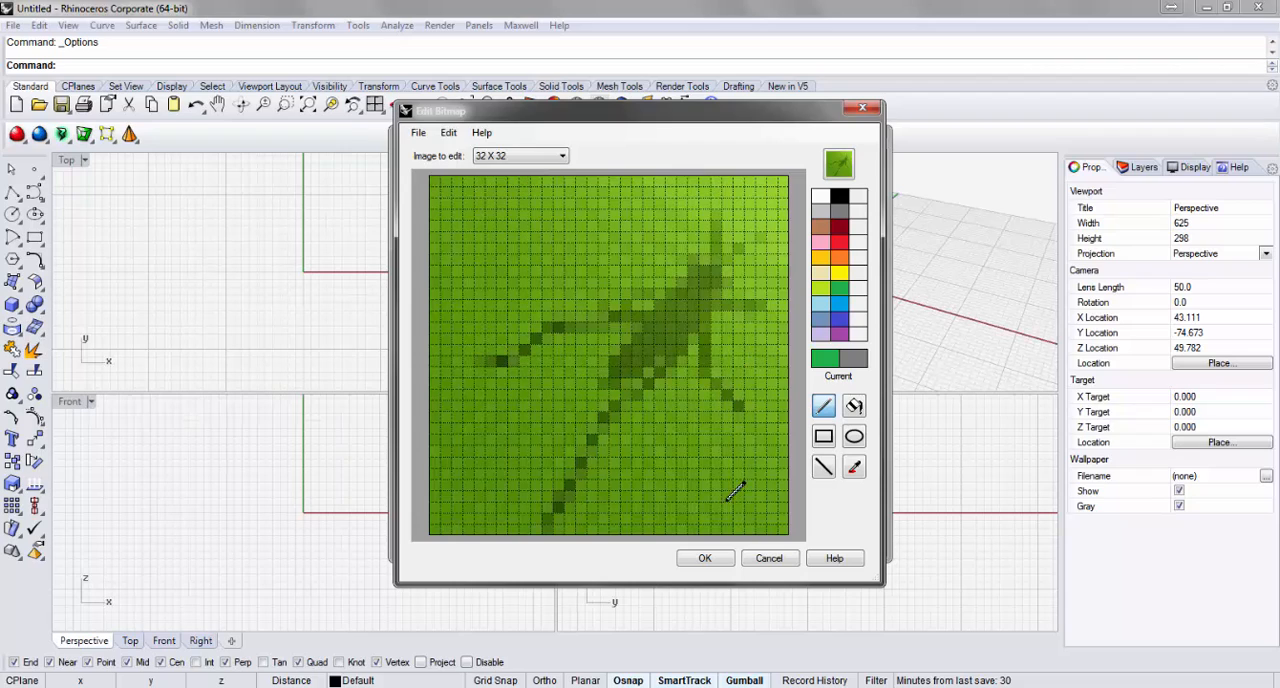
pyautogui.click(704, 559)
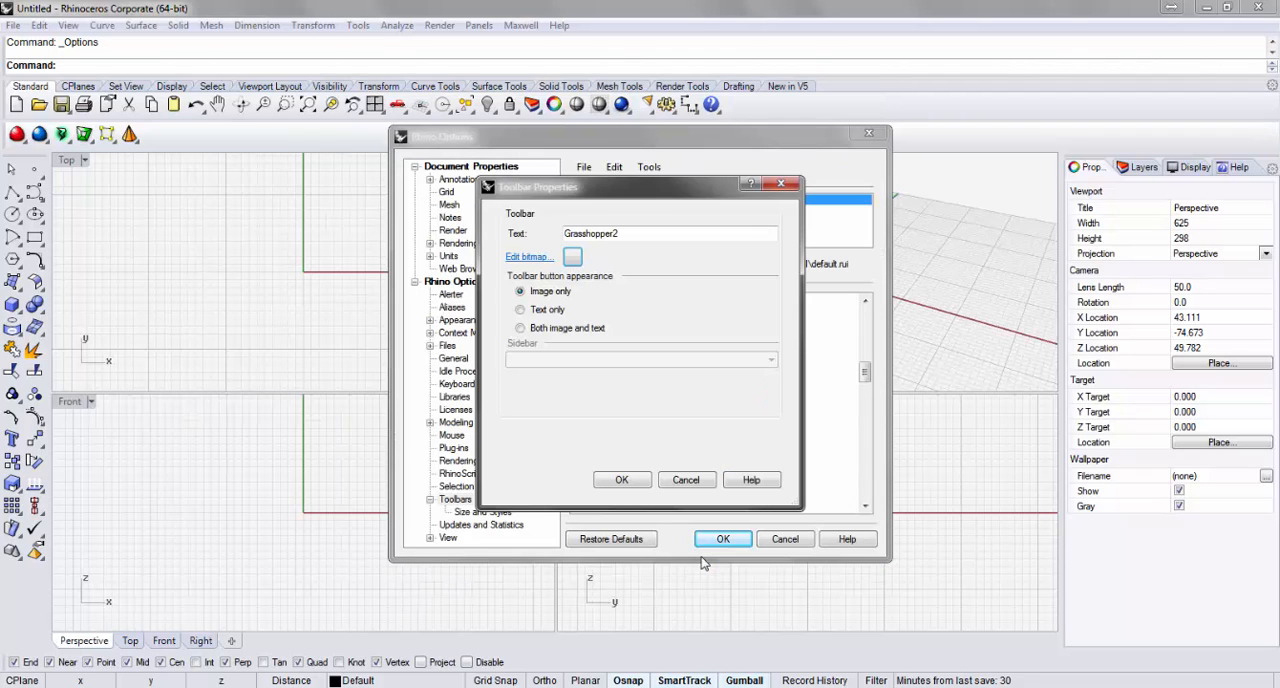
pyautogui.click(630, 484)
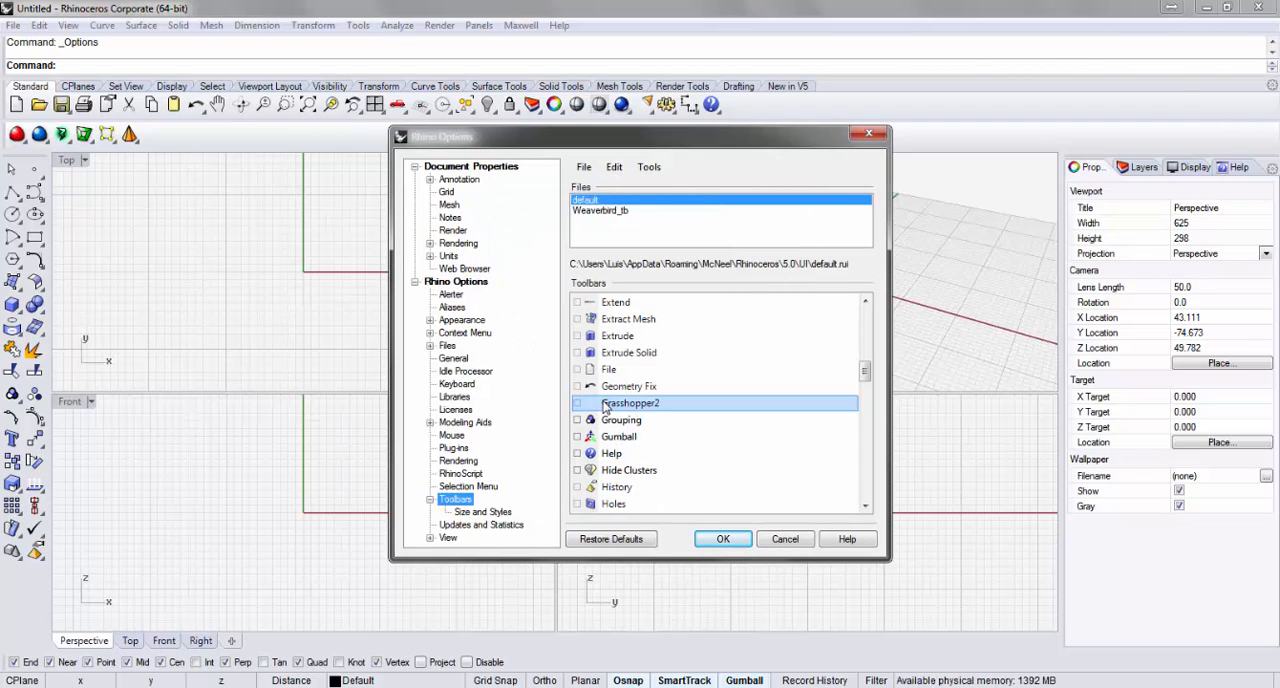
pyautogui.click(725, 539)
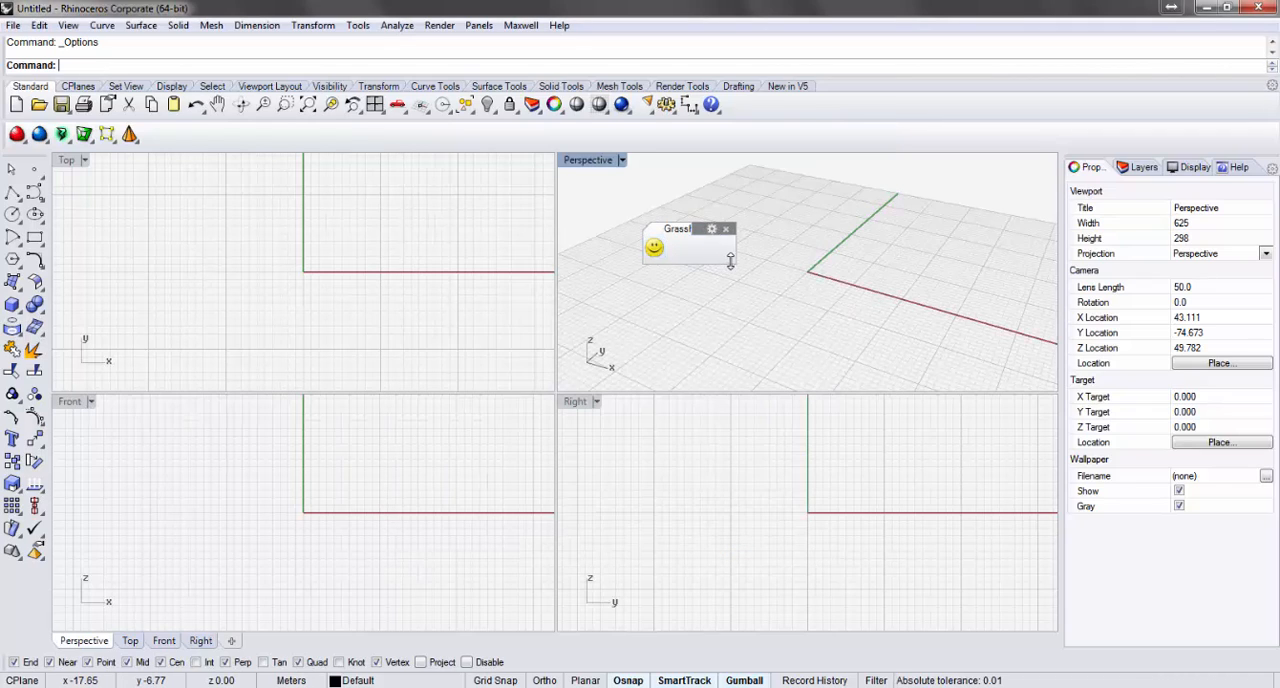
# Enlarge the floating Grasshopper2 toolbar and reposition it over the Perspective viewport.
pyautogui.moveTo(737, 263); pyautogui.dragTo(778, 308)
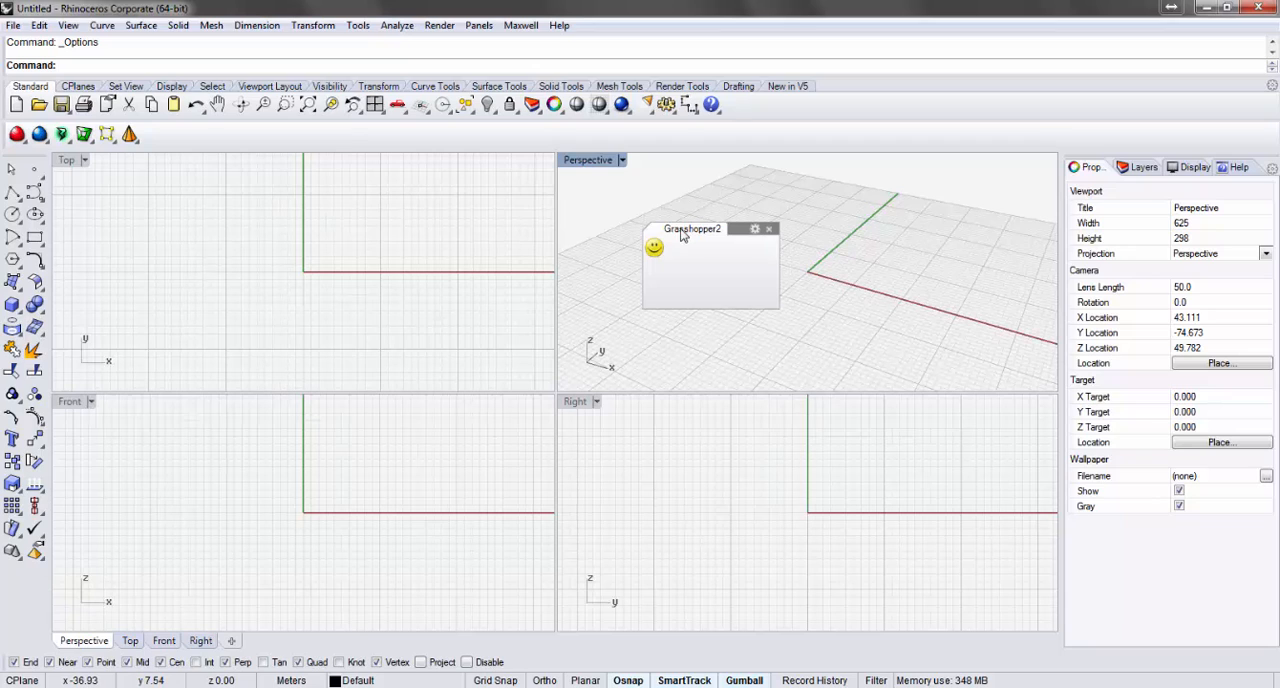
pyautogui.moveTo(691, 230); pyautogui.dragTo(716, 276)
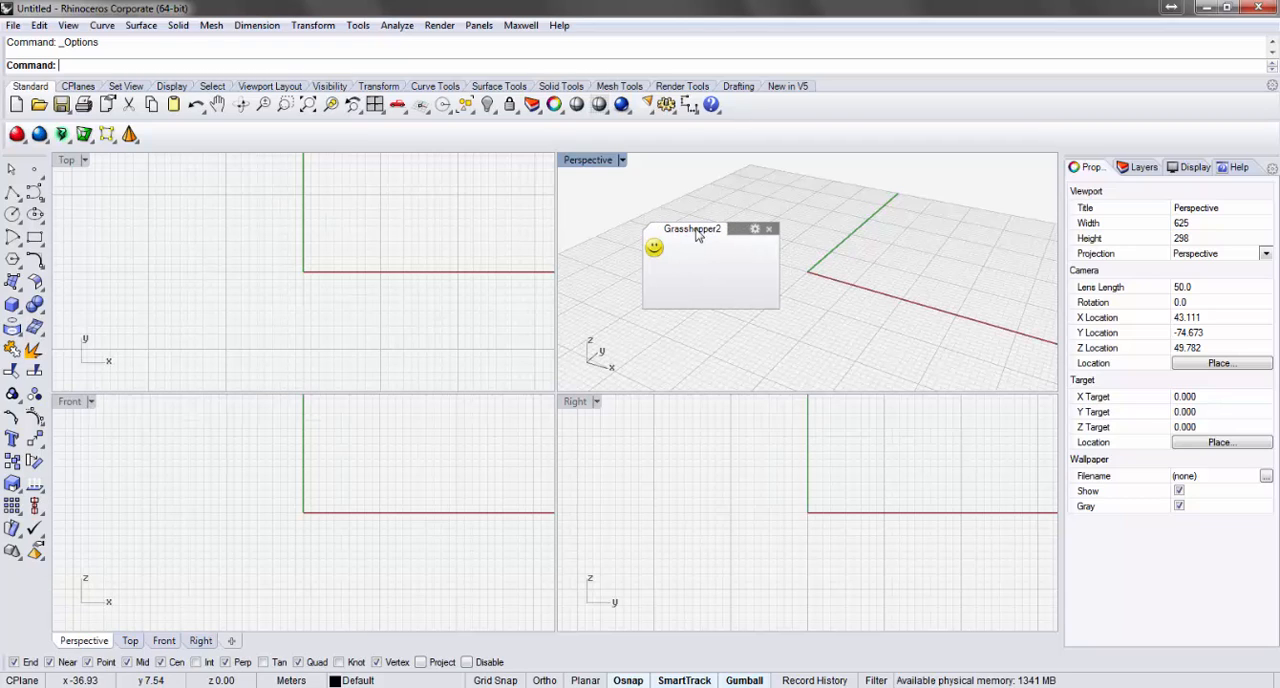
pyautogui.moveTo(736, 231); pyautogui.dragTo(709, 273)
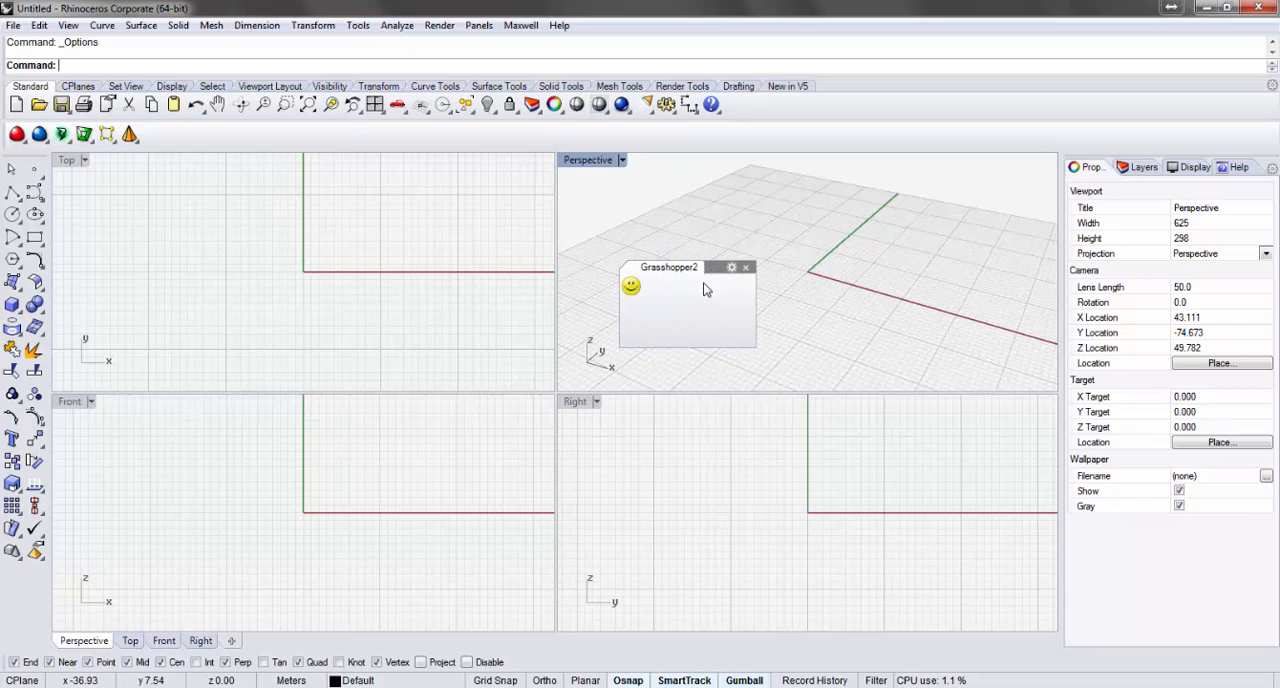
# Edit the smiley button of the Grasshopper2 toolbar and import grasshopper-icon.jpg, scaled to fit, as its 32 x 32 bitmap.
pyautogui.keyDown('shift'); pyautogui.rightClick(630, 287); pyautogui.keyUp('shift')
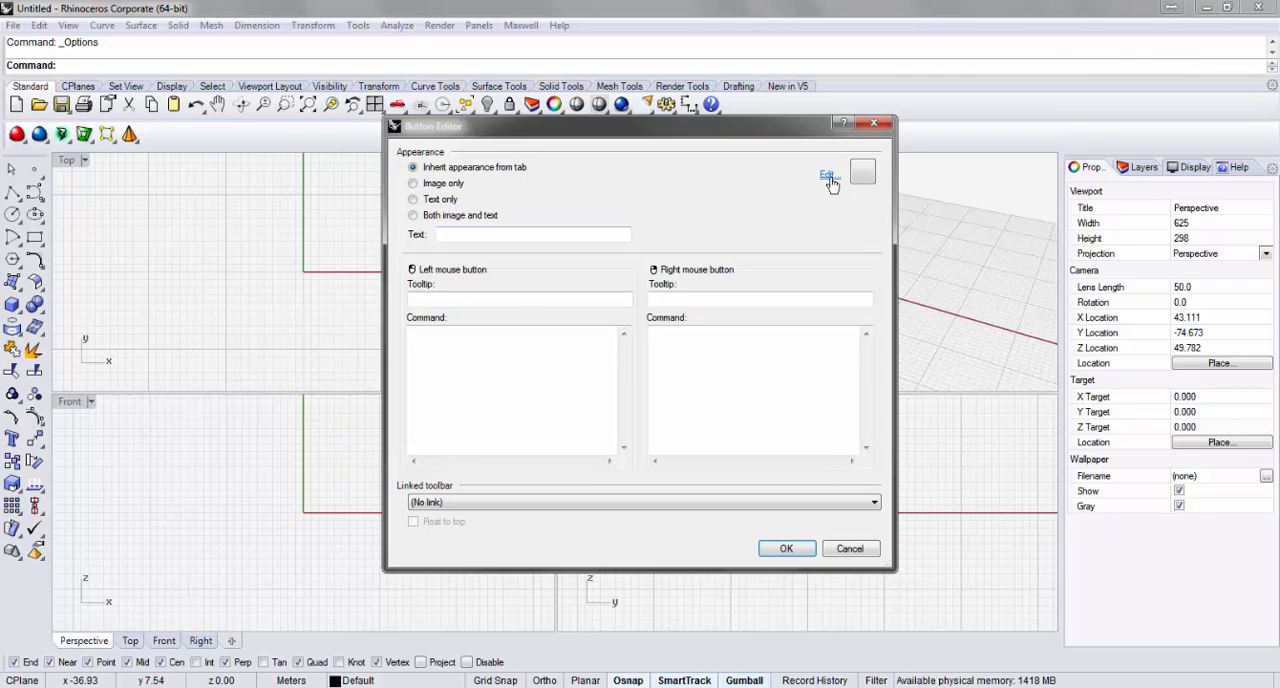
pyautogui.click(828, 177)
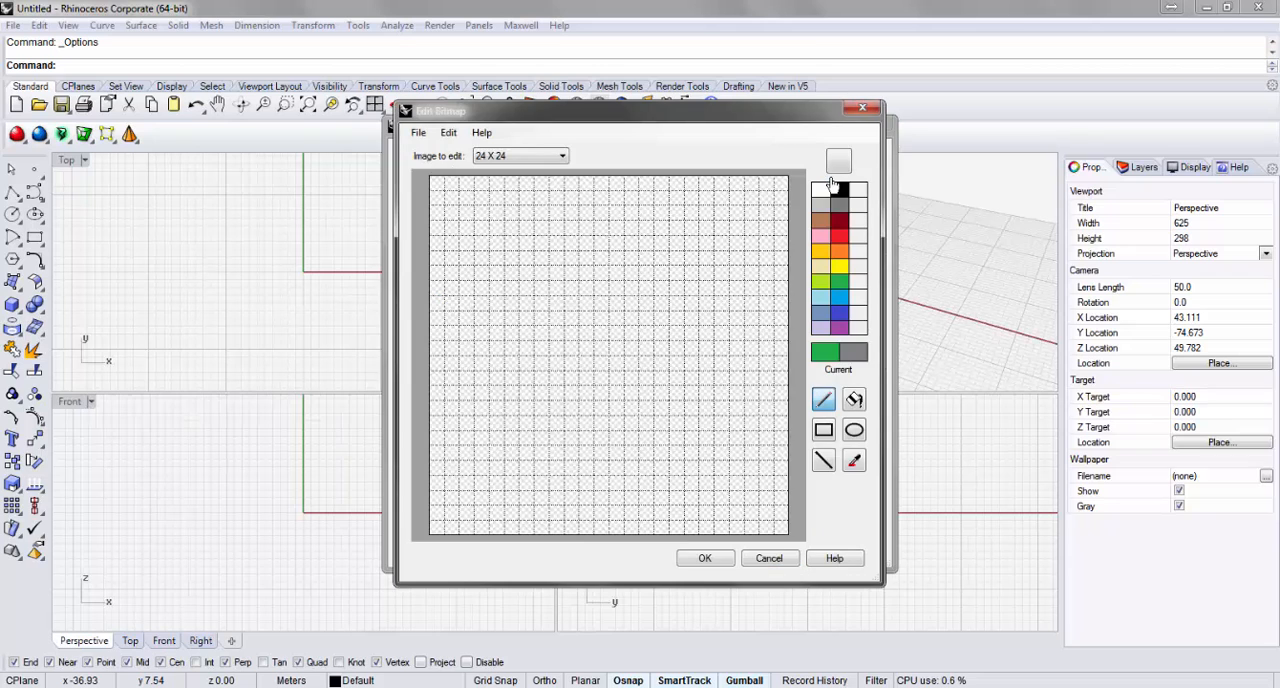
pyautogui.click(546, 156)
pyautogui.click(540, 191)
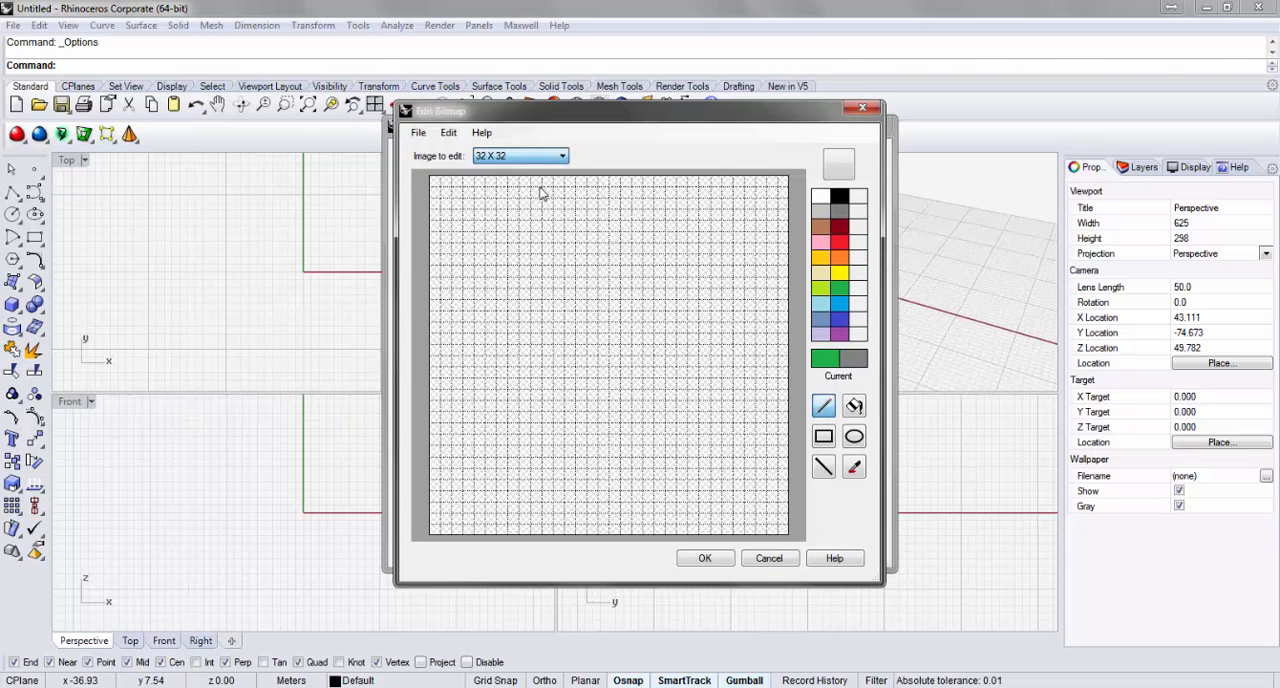
pyautogui.click(418, 132)
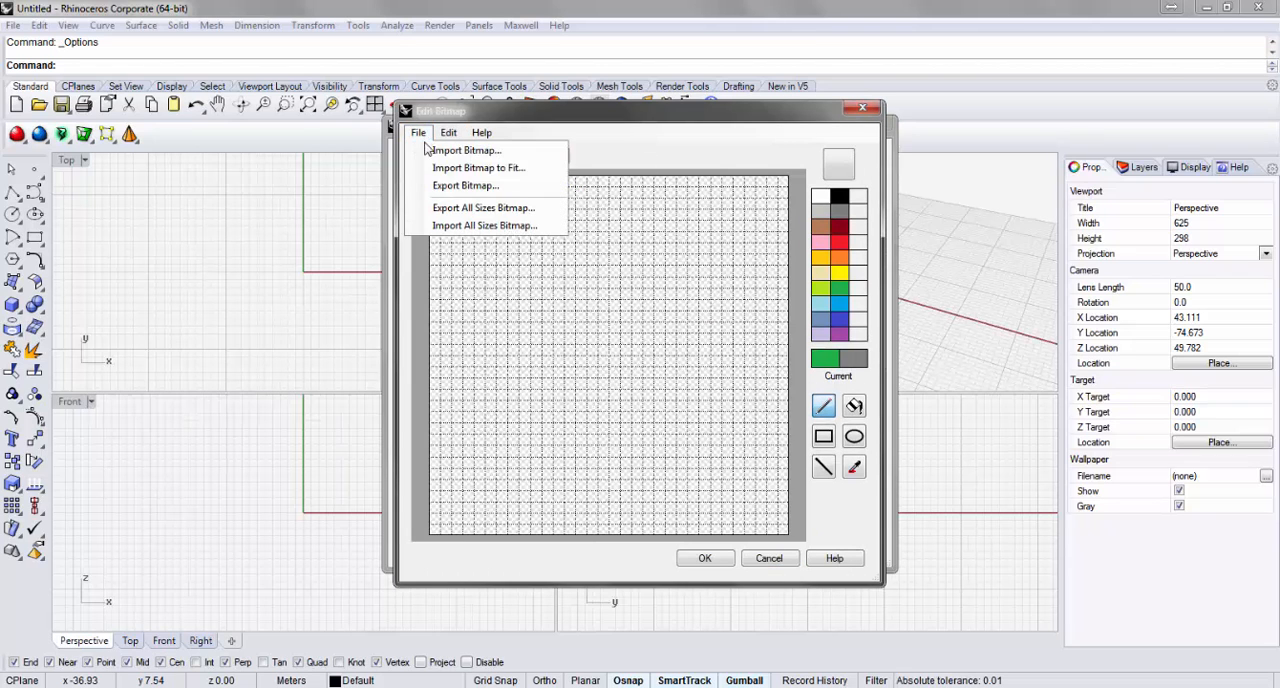
pyautogui.click(450, 167)
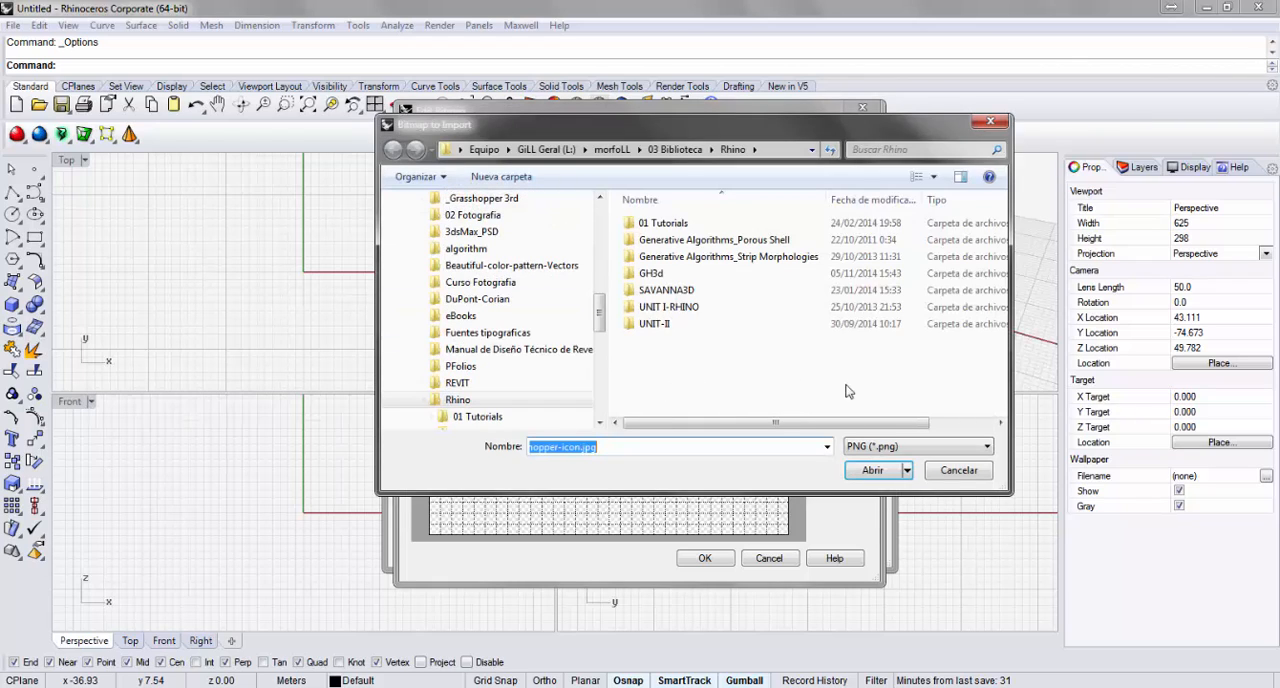
pyautogui.click(980, 446)
pyautogui.click(910, 532)
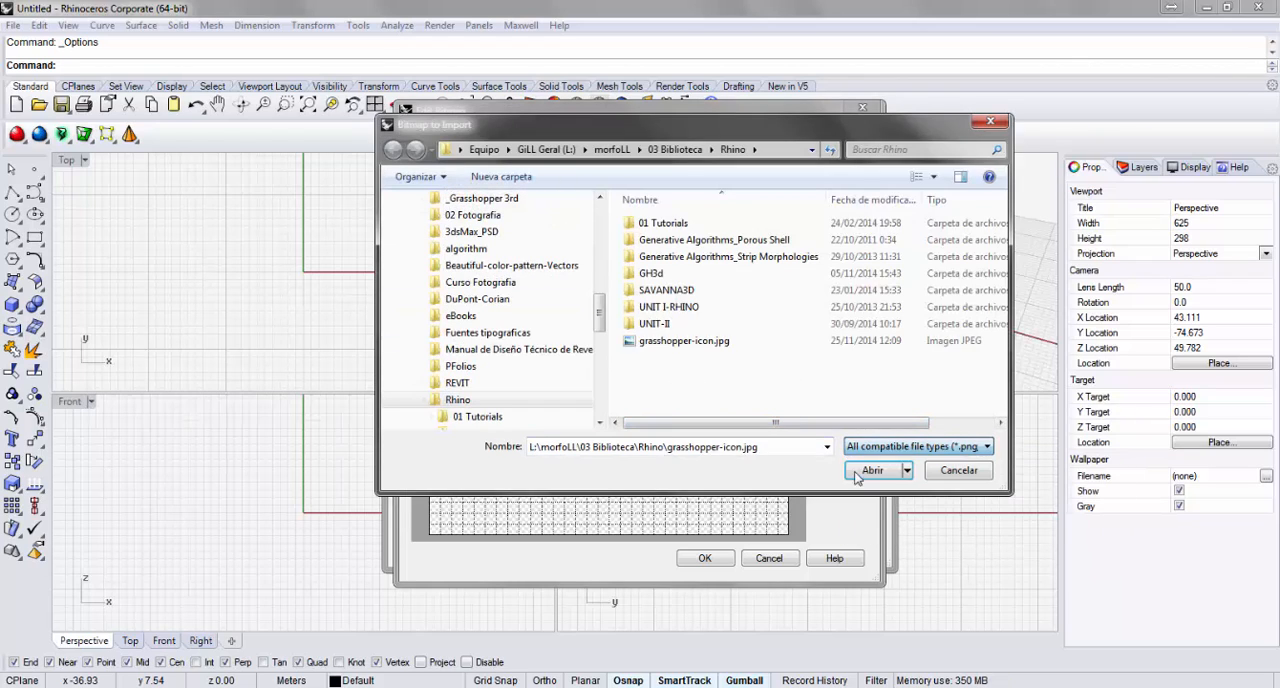
pyautogui.click(870, 472)
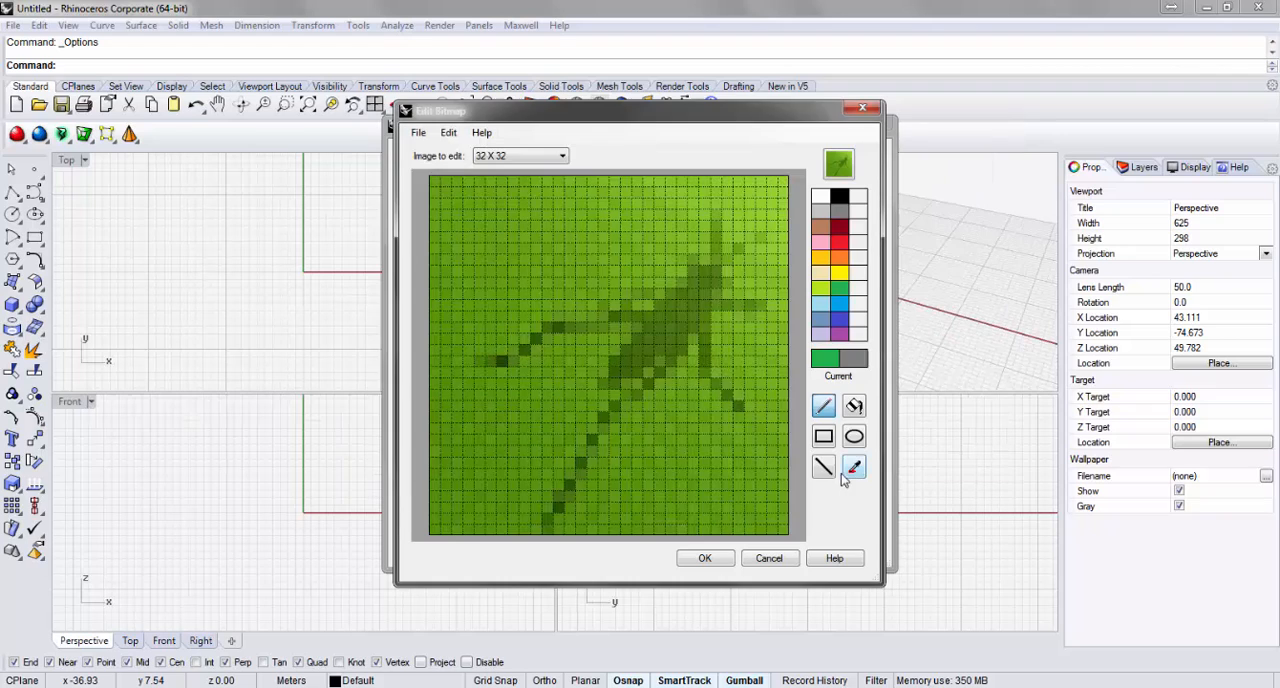
pyautogui.click(704, 558)
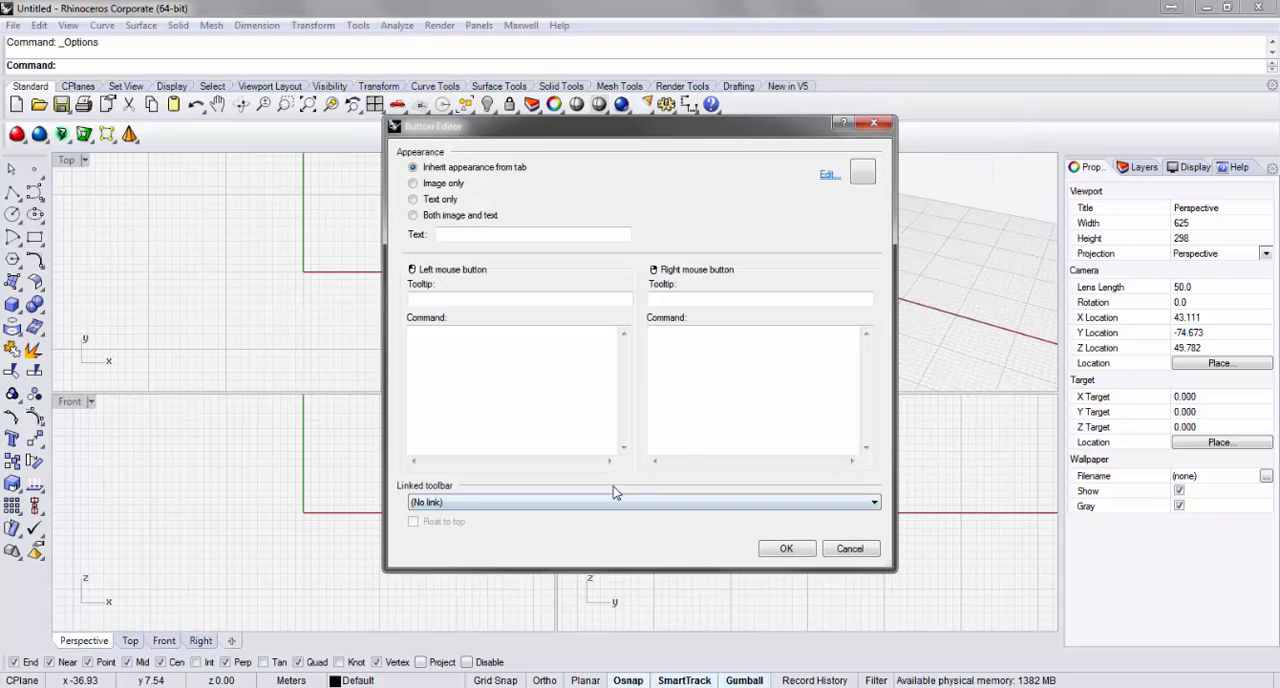
pyautogui.click(508, 364)
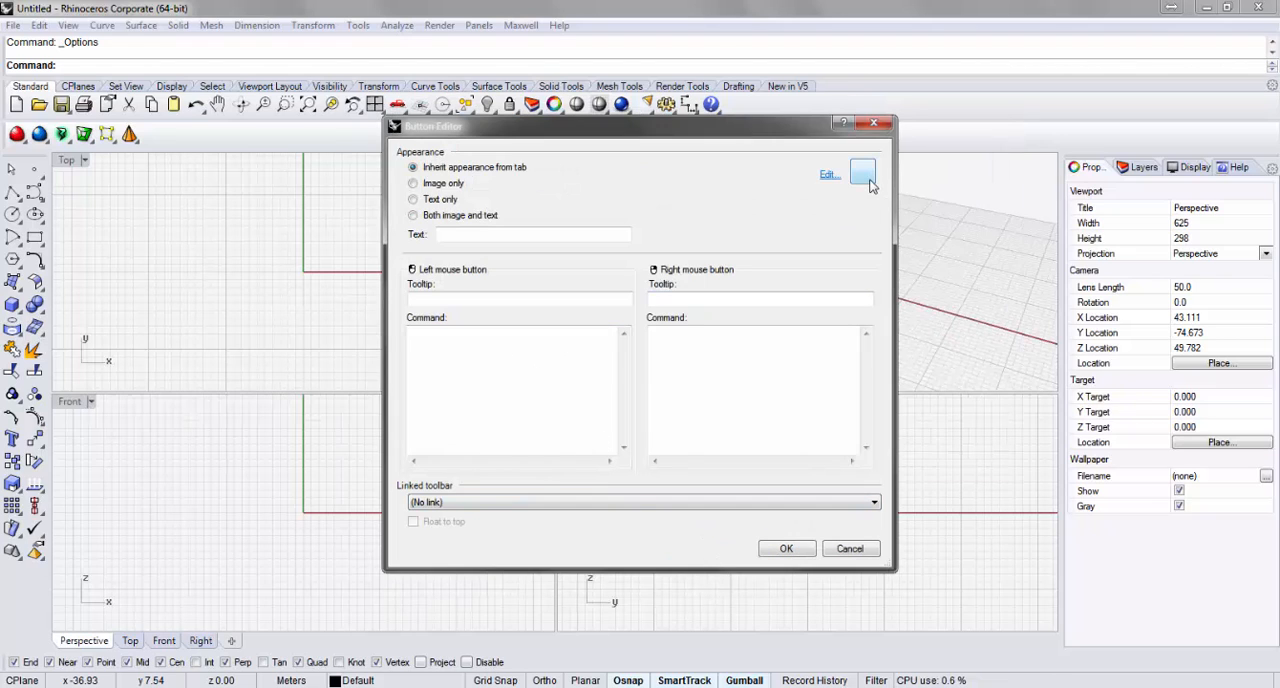
# Import grasshopper-icon.jpg, scaled to fit, as the toolbar button's 24 x 24 bitmap and accept the bitmap edit.
pyautogui.click(828, 175)
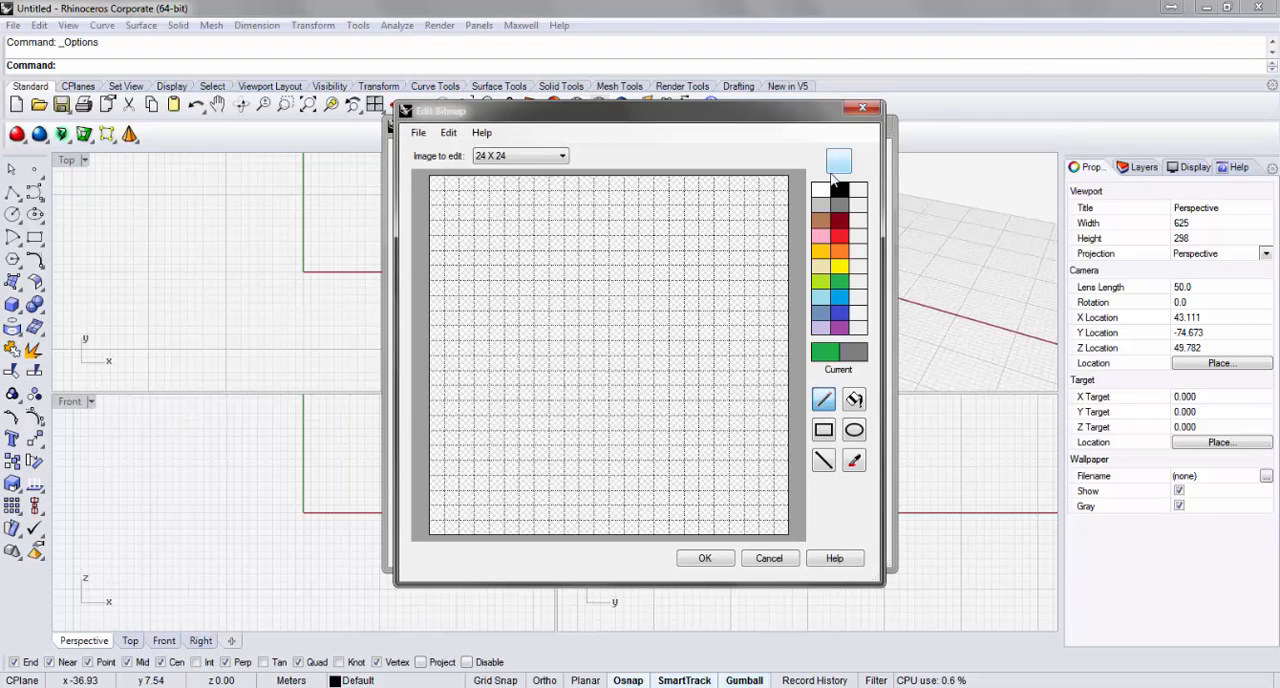
pyautogui.click(418, 132)
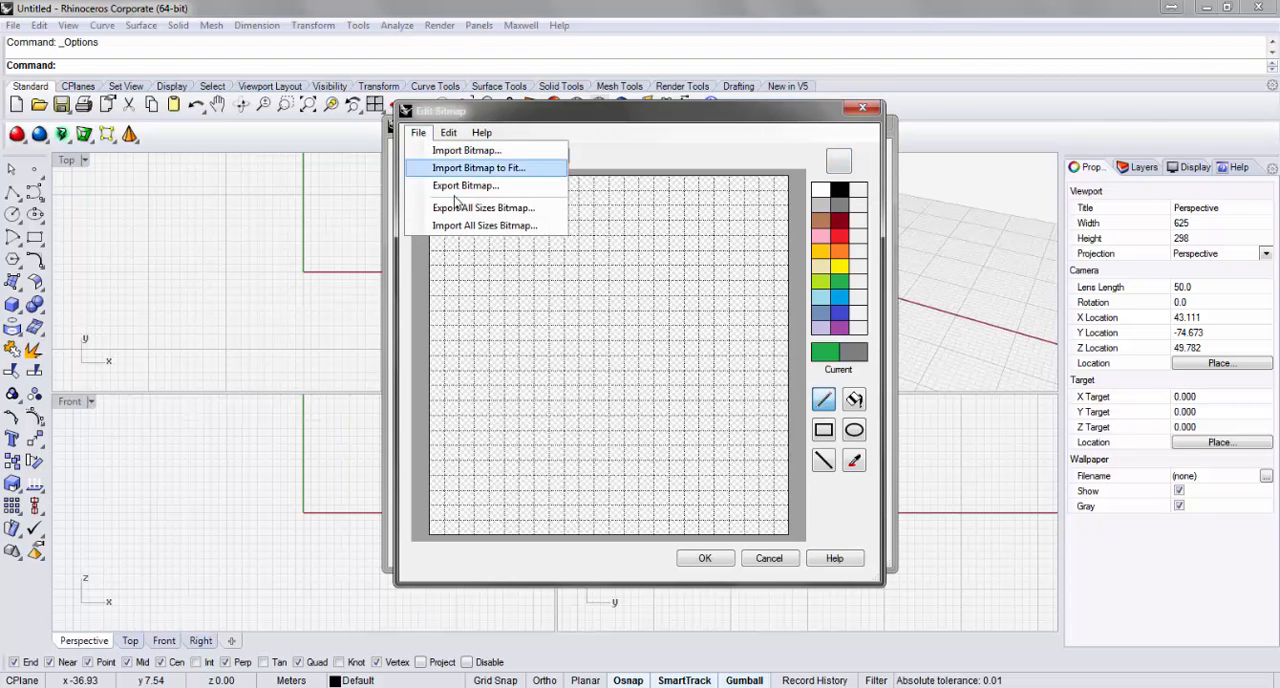
pyautogui.click(470, 167)
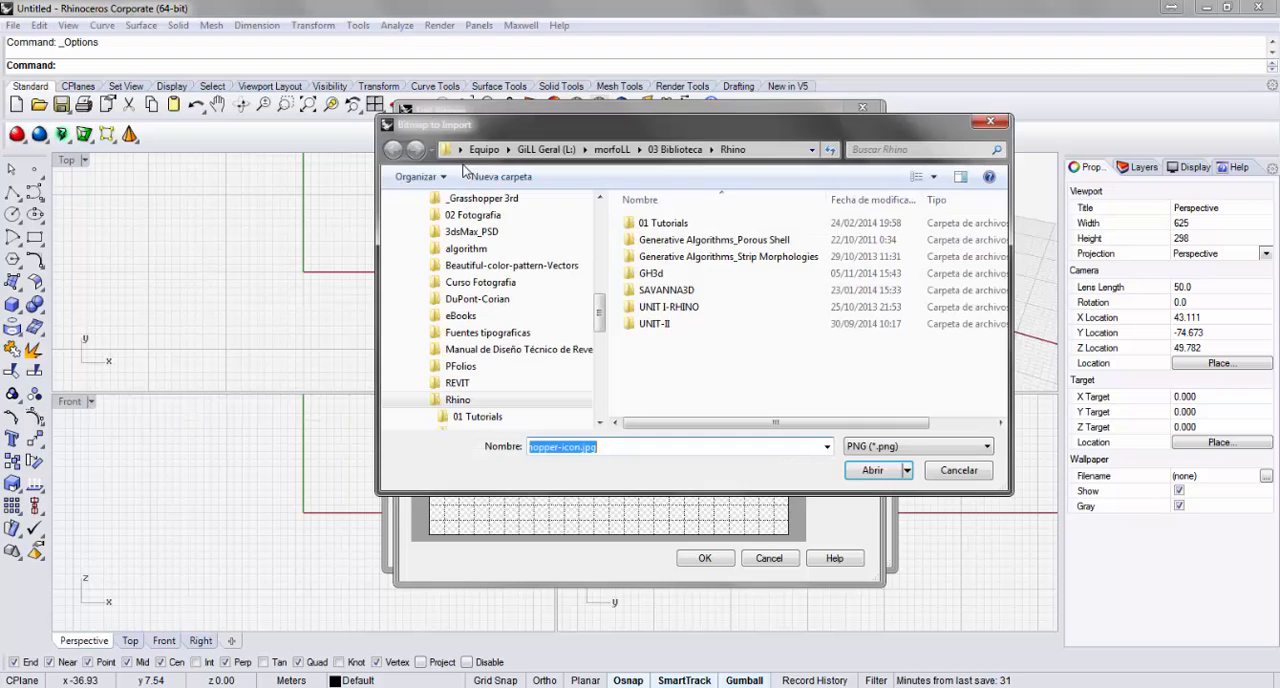
pyautogui.click(884, 448)
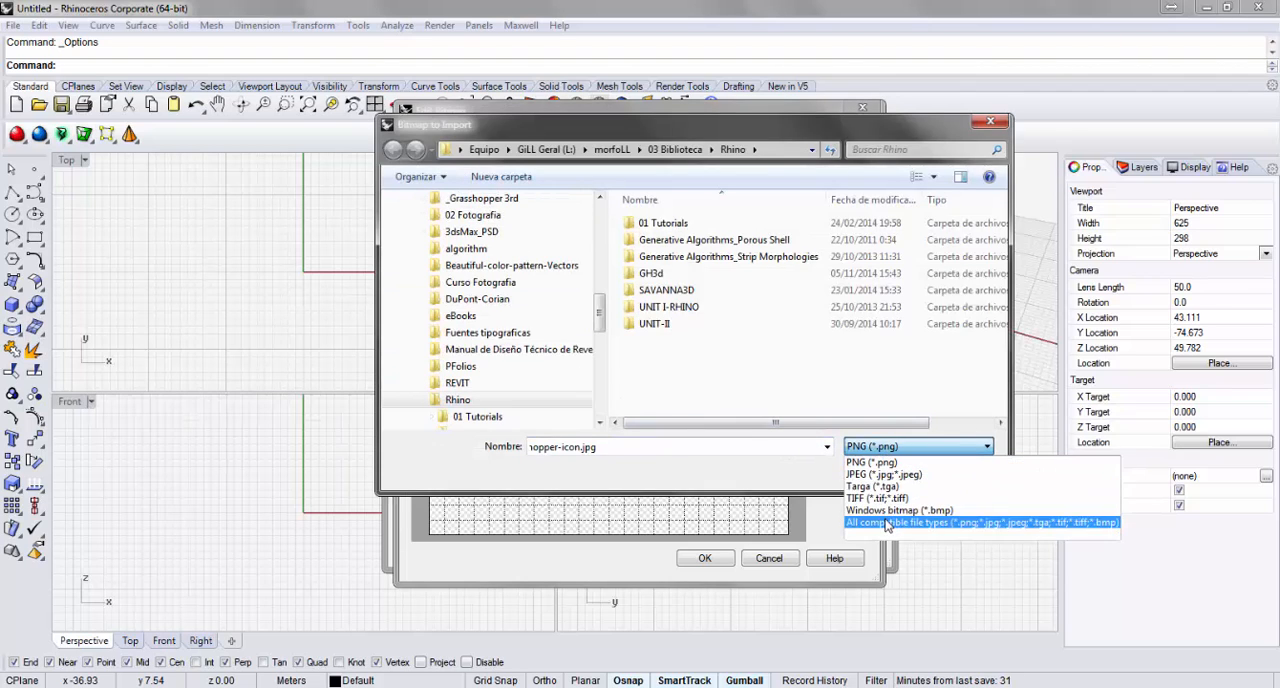
pyautogui.click(888, 526)
pyautogui.click(703, 341)
pyautogui.click(872, 470)
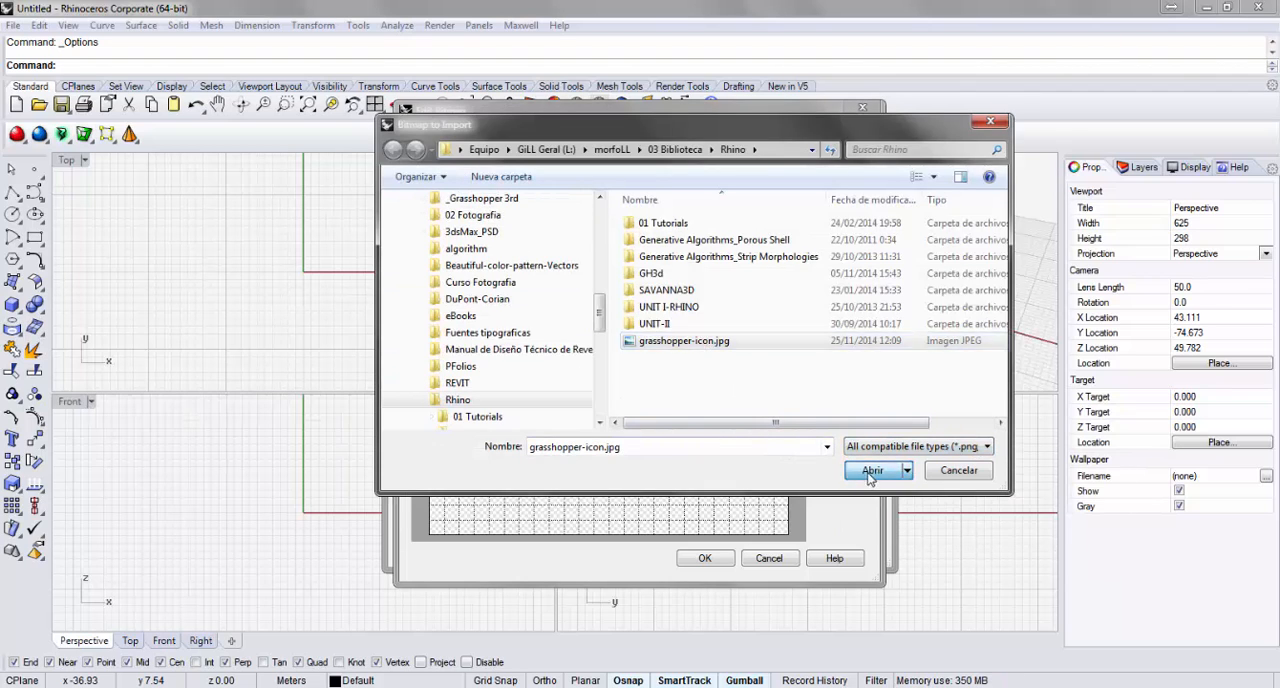
pyautogui.click(705, 560)
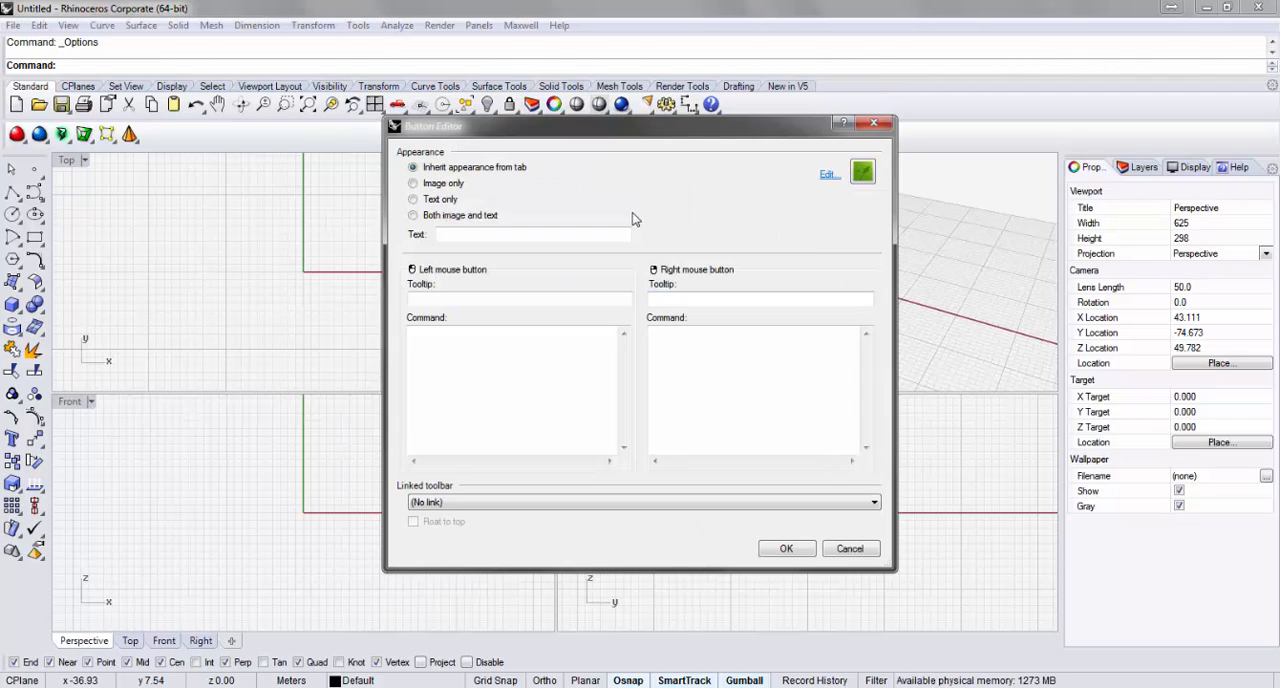
# Give the toolbar button's left mouse action the tooltip Grasshopper3D and the command _Grasshopper, and accept the button edit.
pyautogui.click(450, 298)
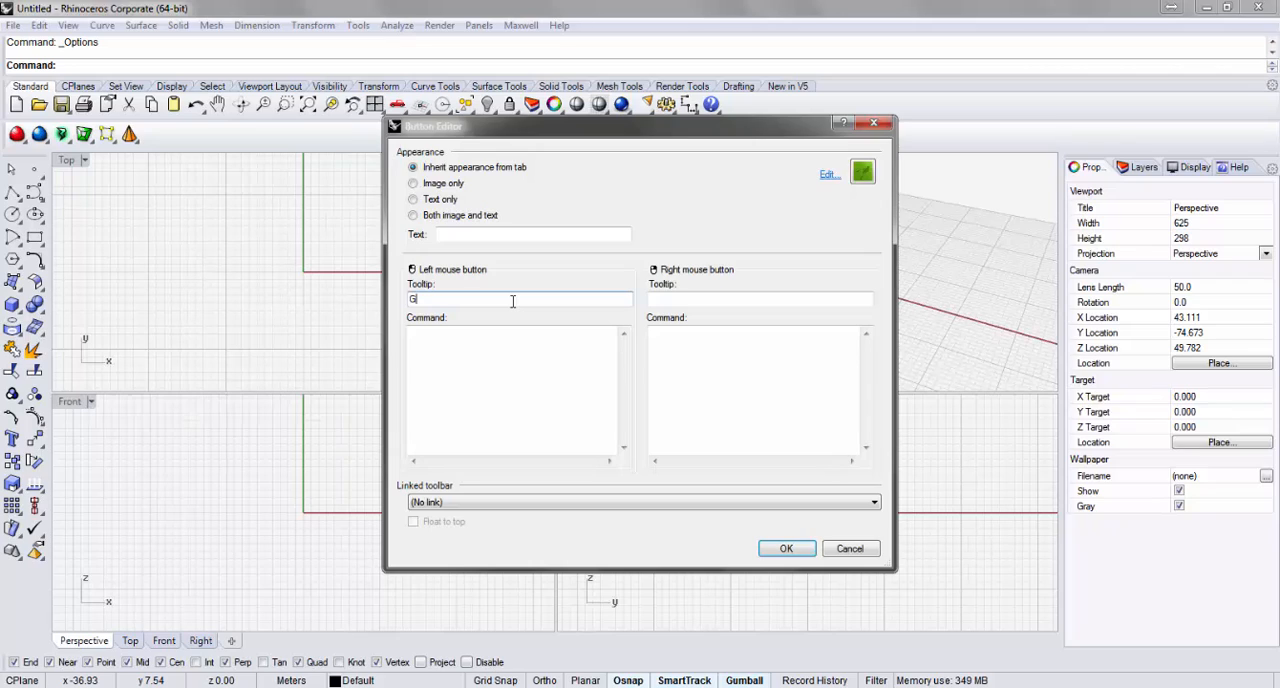
pyautogui.press('BackSpace')
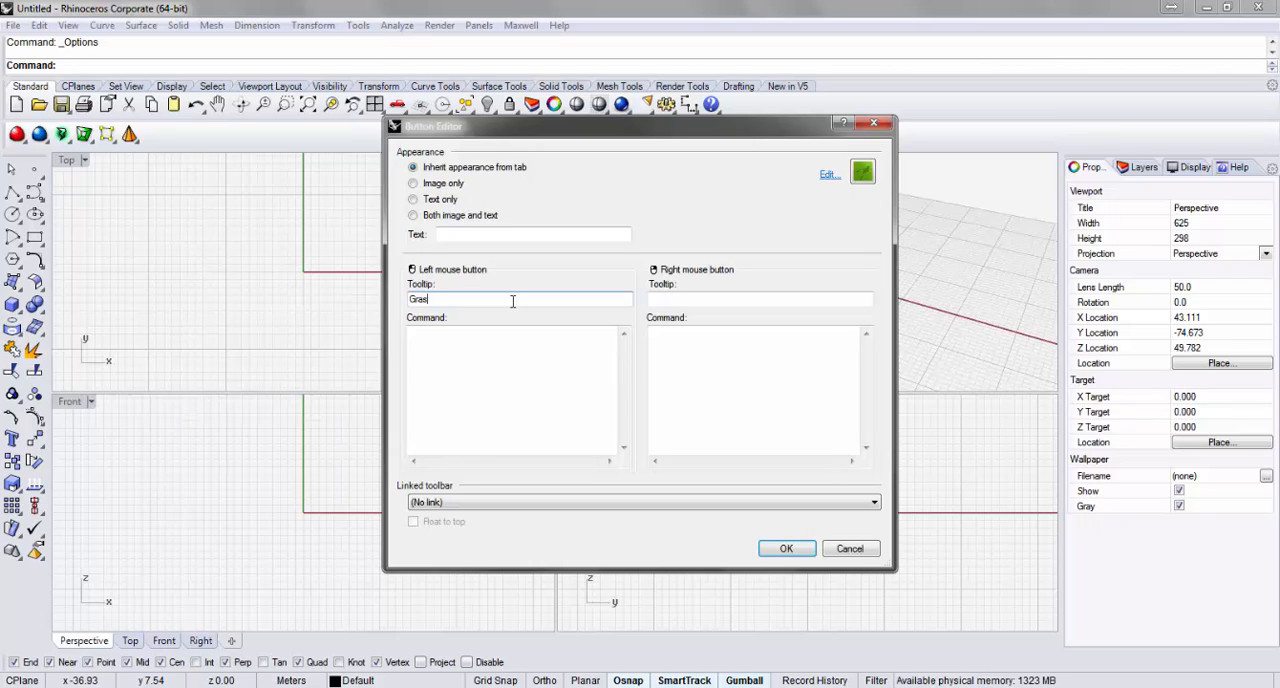
pyautogui.write('rasshopper')
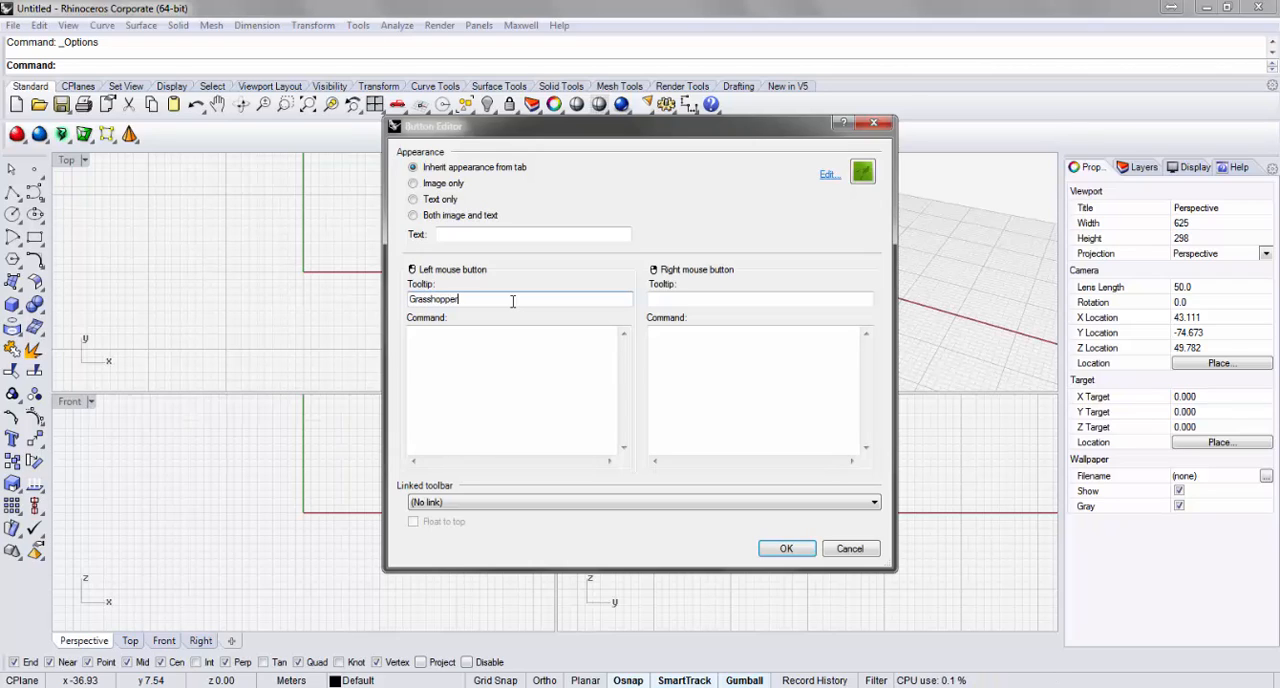
pyautogui.click(487, 347)
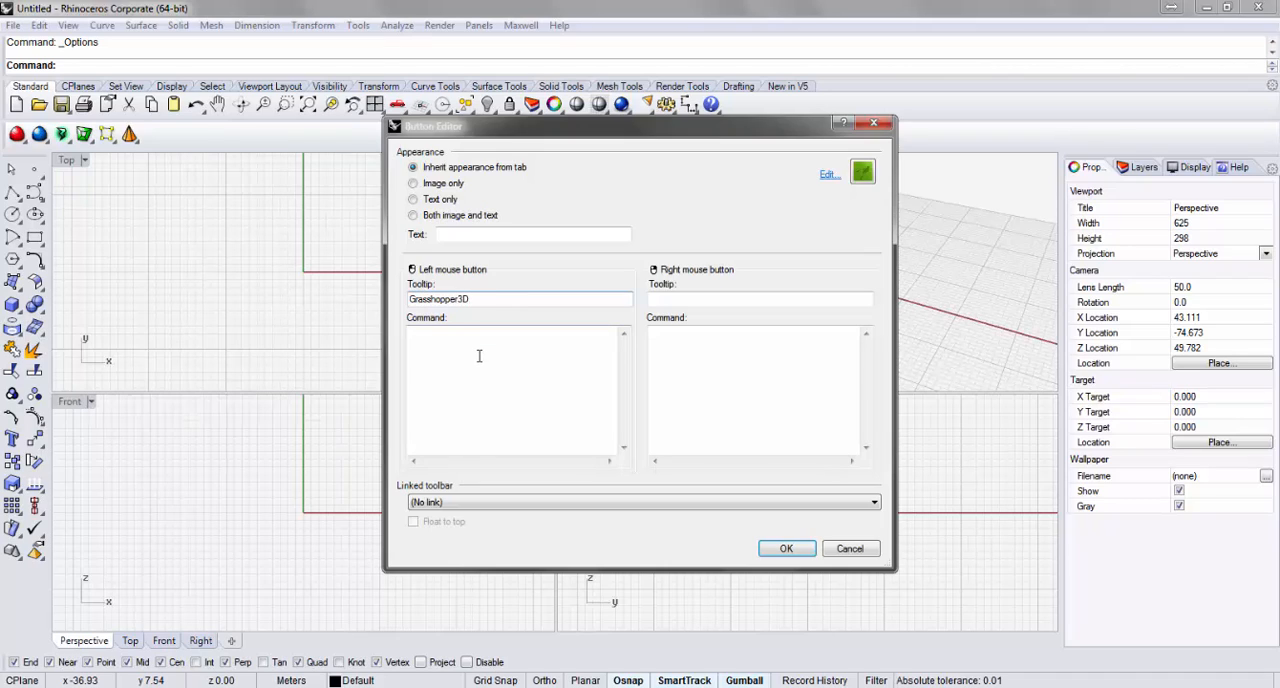
pyautogui.click(479, 356)
pyautogui.write('_Gr')
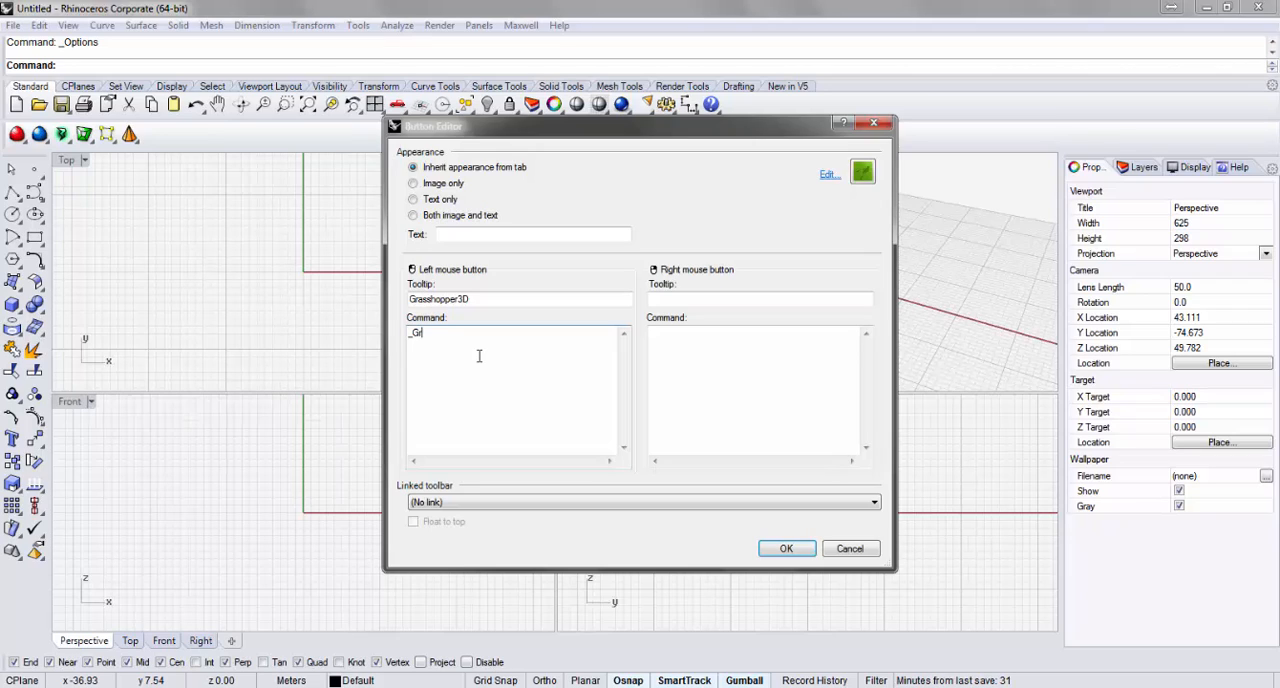
pyautogui.write('asshopper')
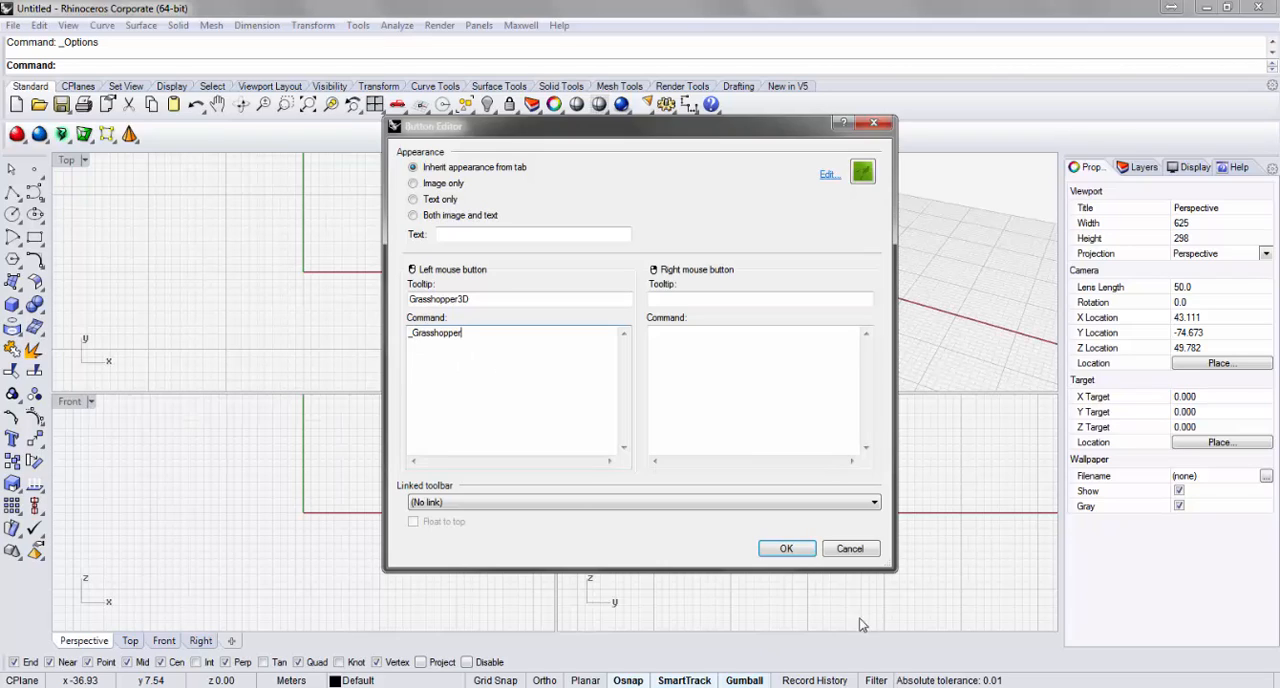
pyautogui.click(799, 552)
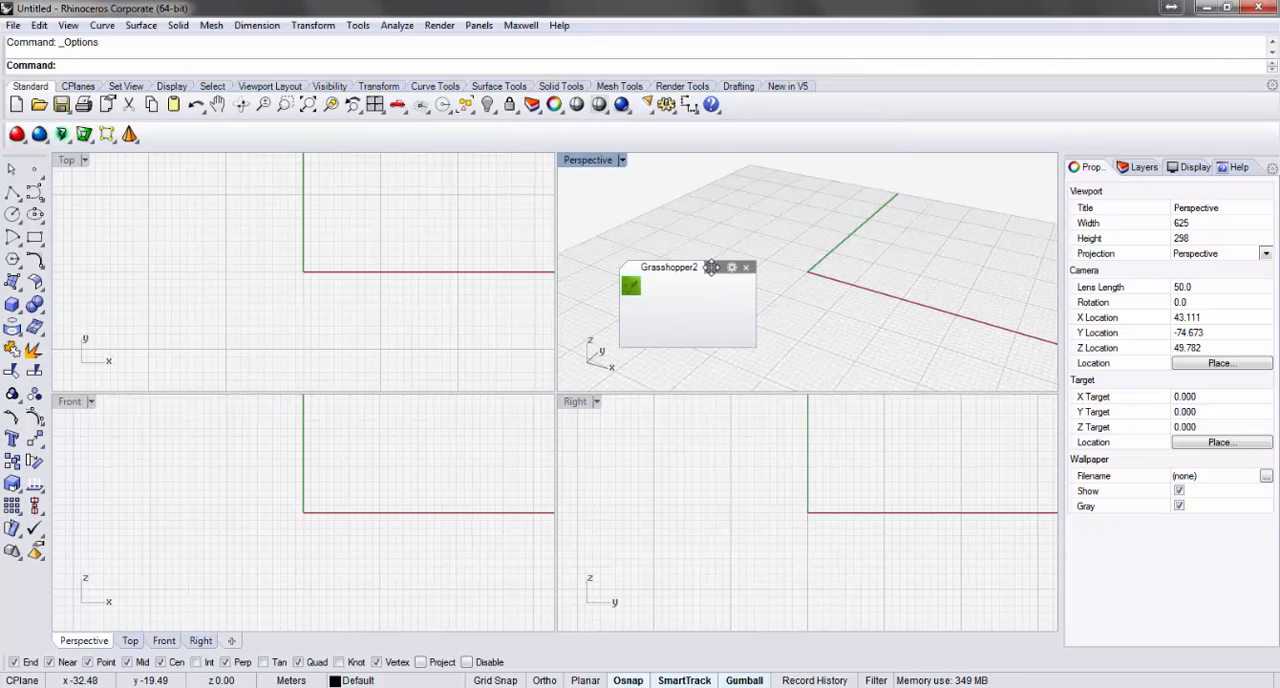
# Dock the floating Grasshopper2 toolbar in its own row directly beneath the Standard toolbar.
pyautogui.moveTo(712, 267); pyautogui.dragTo(907, 86)
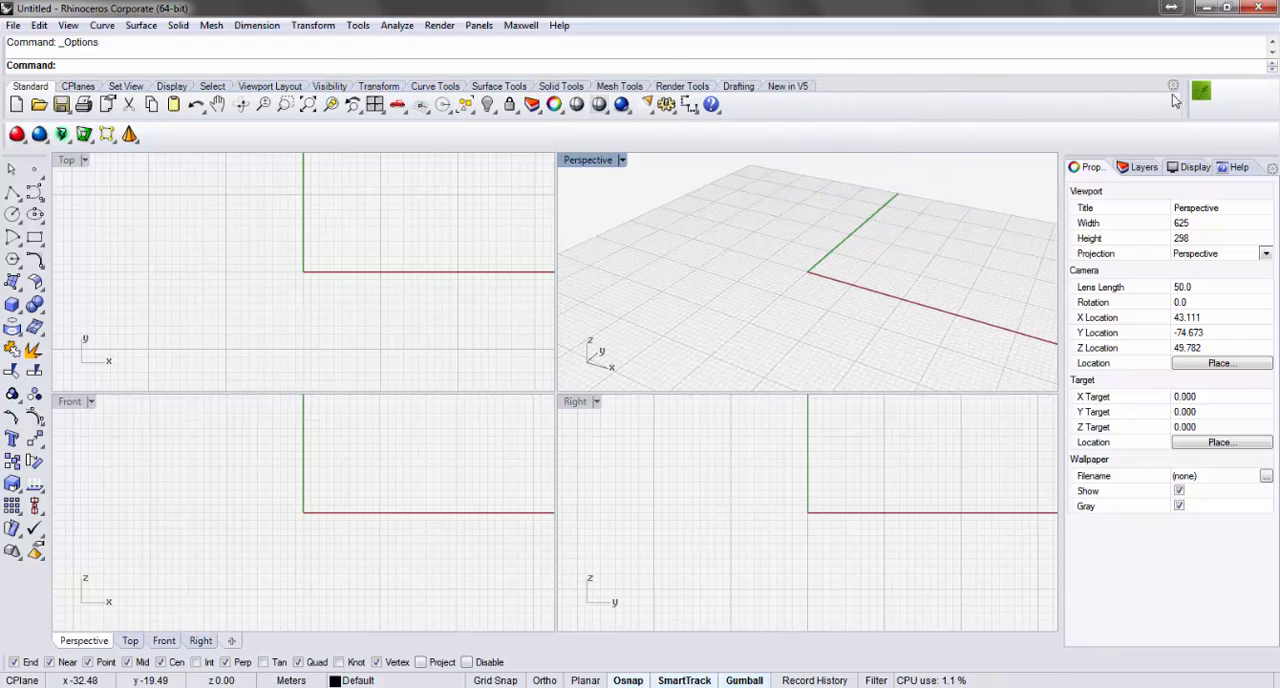
pyautogui.moveTo(1194, 92); pyautogui.dragTo(814, 76)
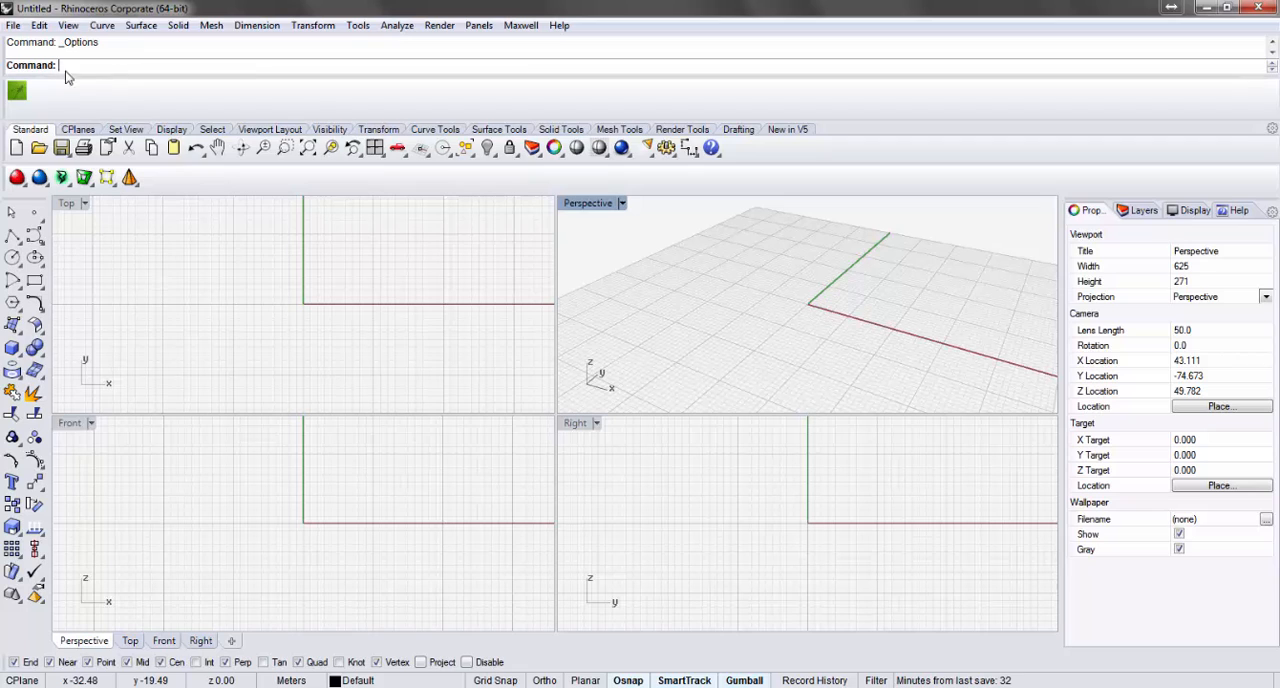
pyautogui.moveTo(14, 94); pyautogui.dragTo(737, 129)
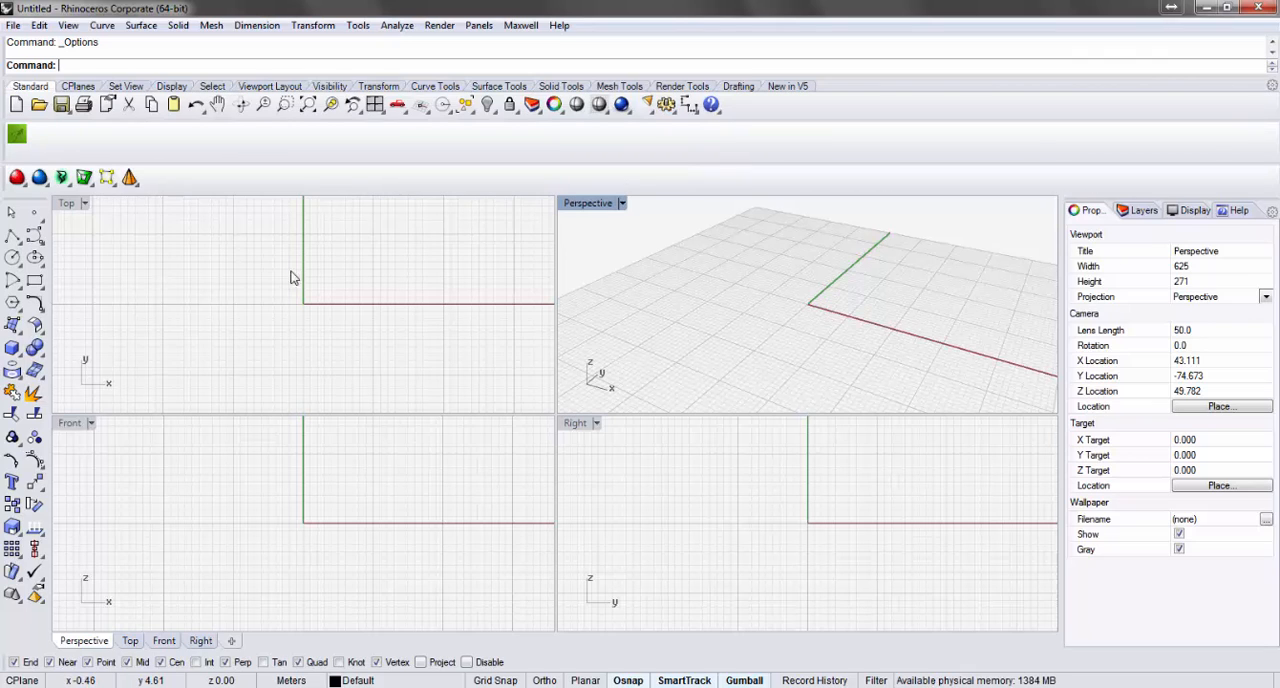
# Test the custom Grasshopper3D button by launching and closing Grasshopper twice, and launch it once more to keep it open.
pyautogui.click(20, 135)
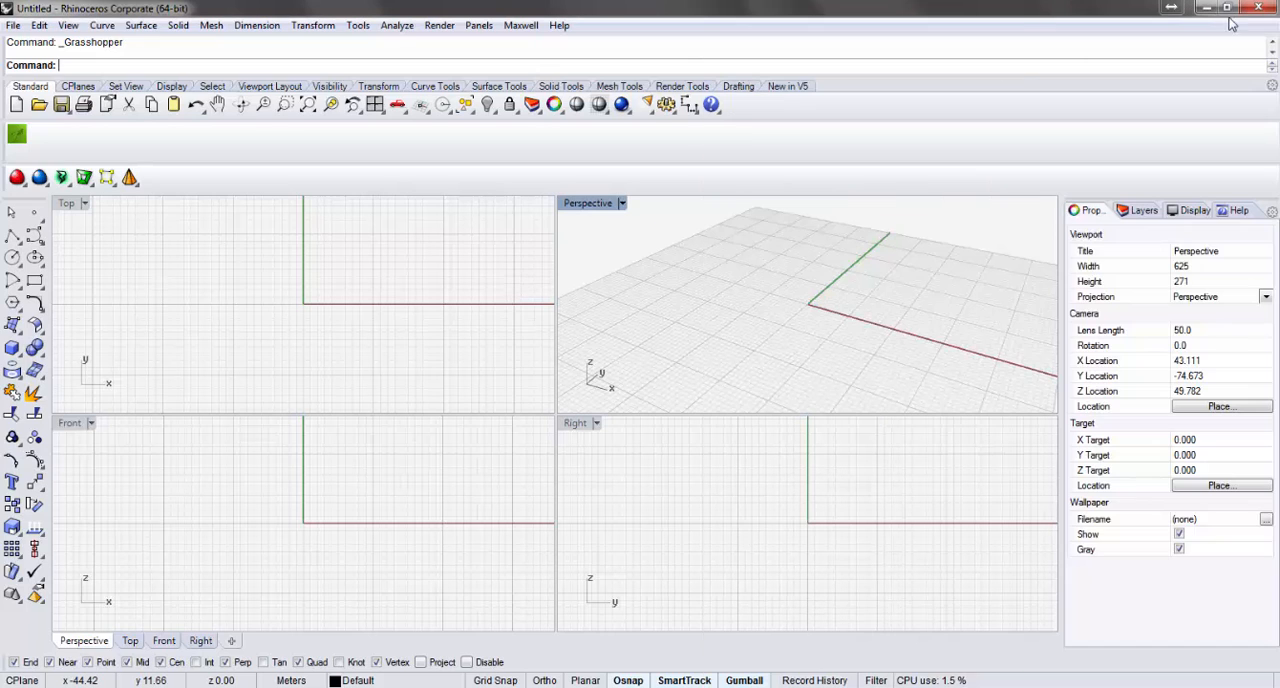
pyautogui.click(1255, 8)
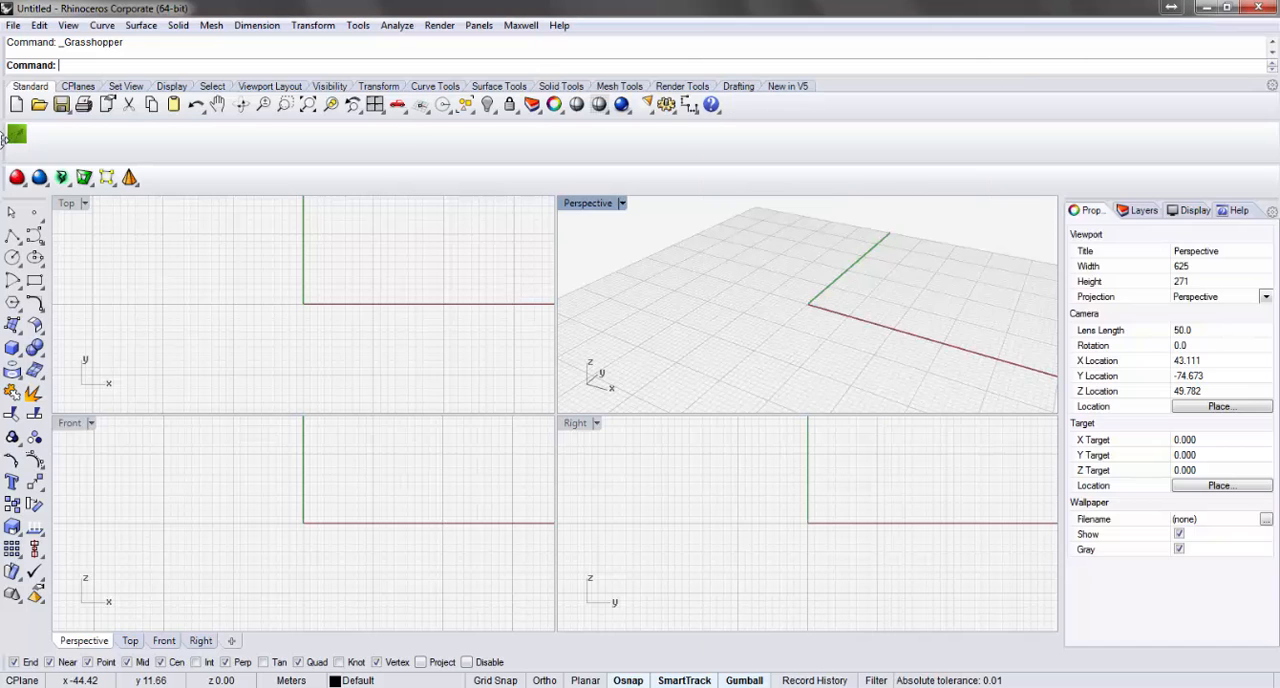
pyautogui.click(15, 135)
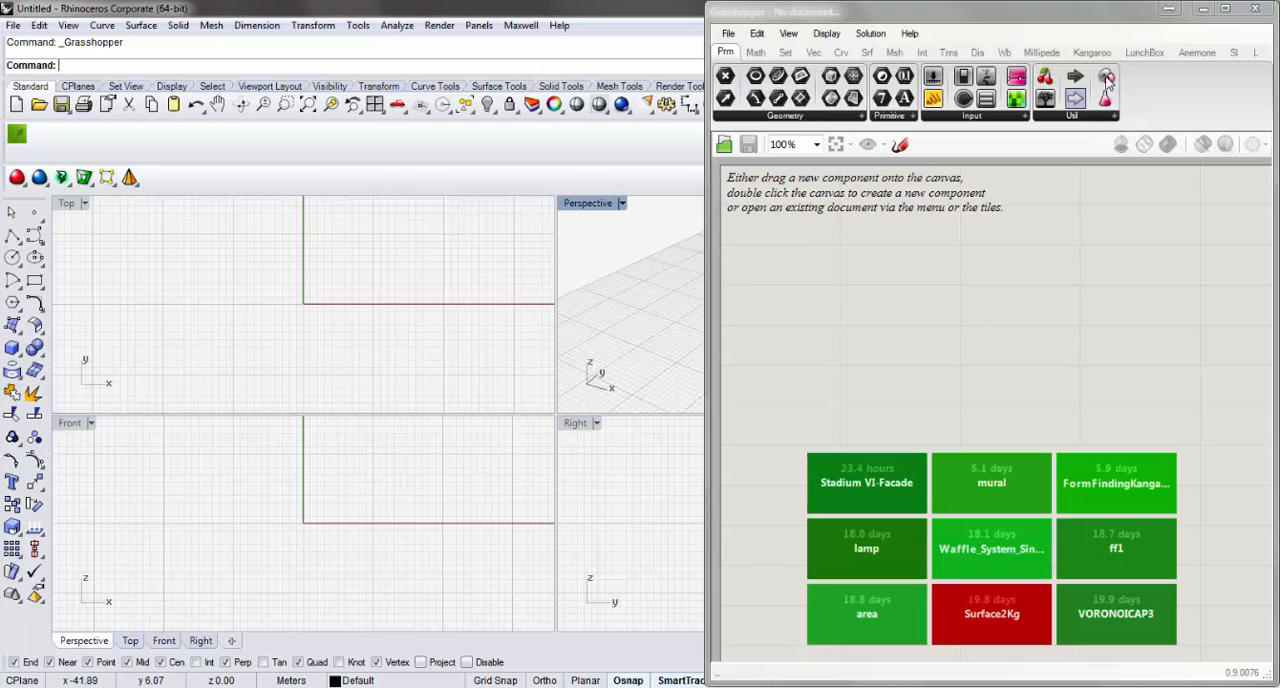
pyautogui.click(1255, 8)
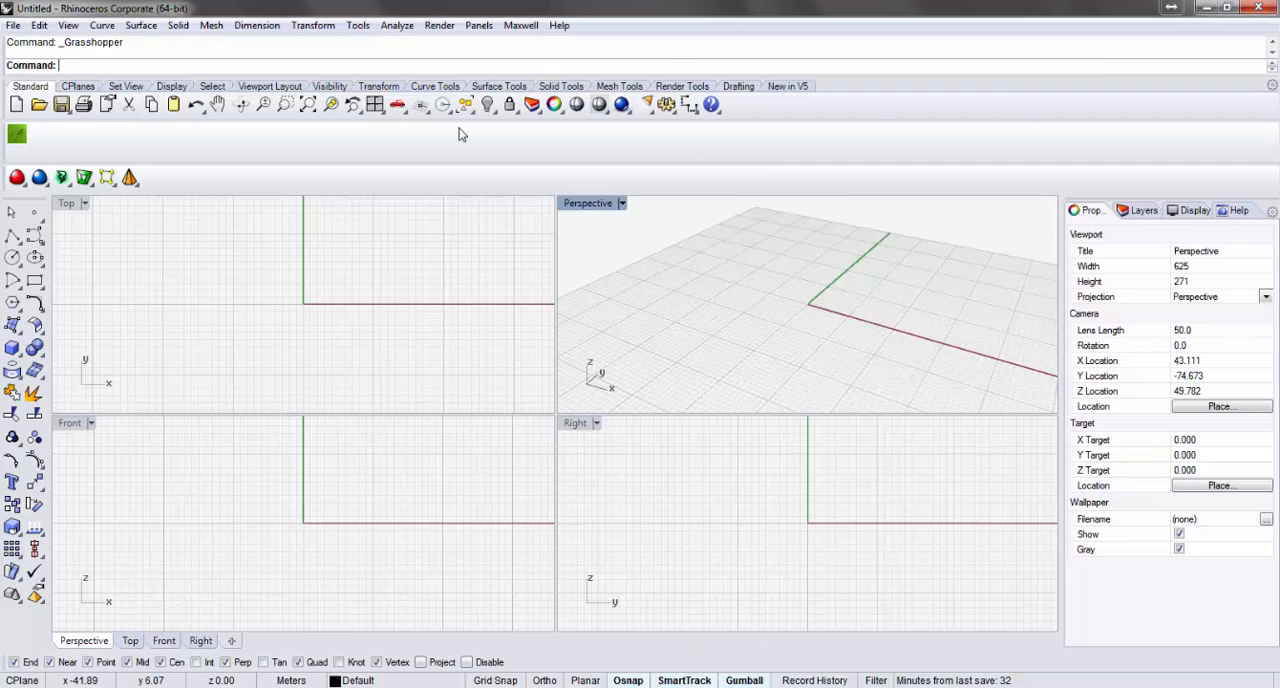
pyautogui.click(15, 135)
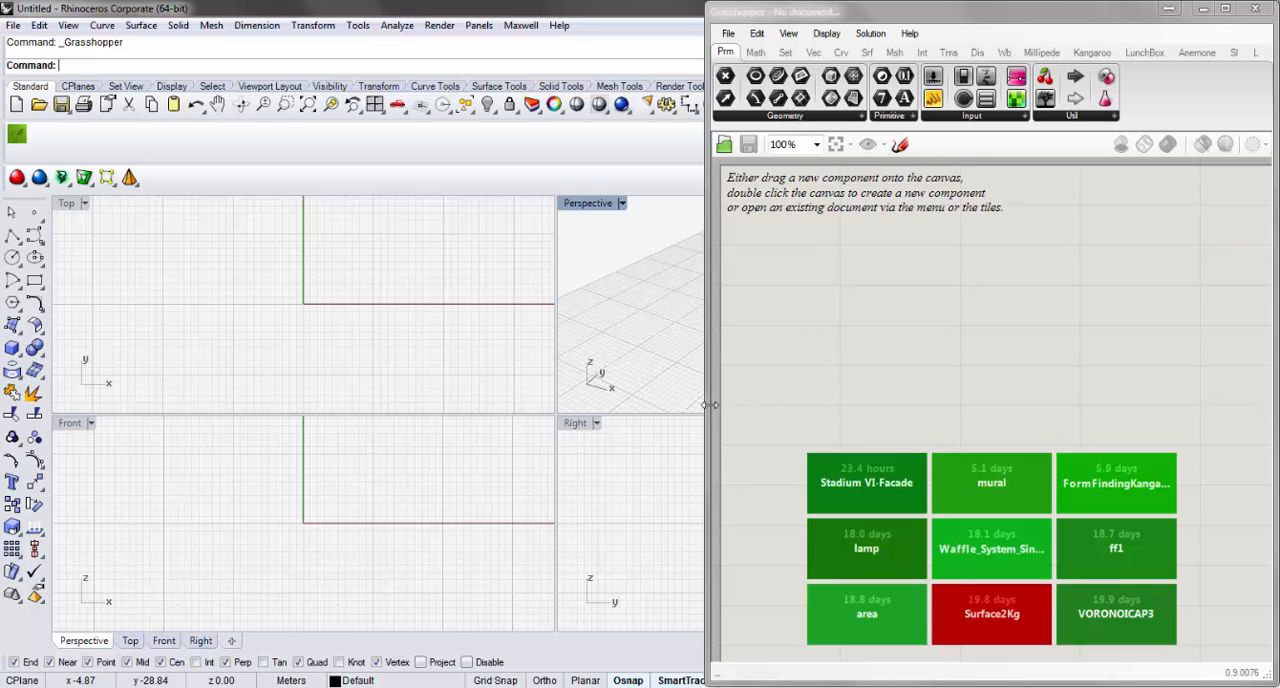
pyautogui.moveTo(1006, 18)
pyautogui.mouseDown()
pyautogui.moveTo(998, 26)
pyautogui.moveTo(1007, 18)
pyautogui.mouseUp()
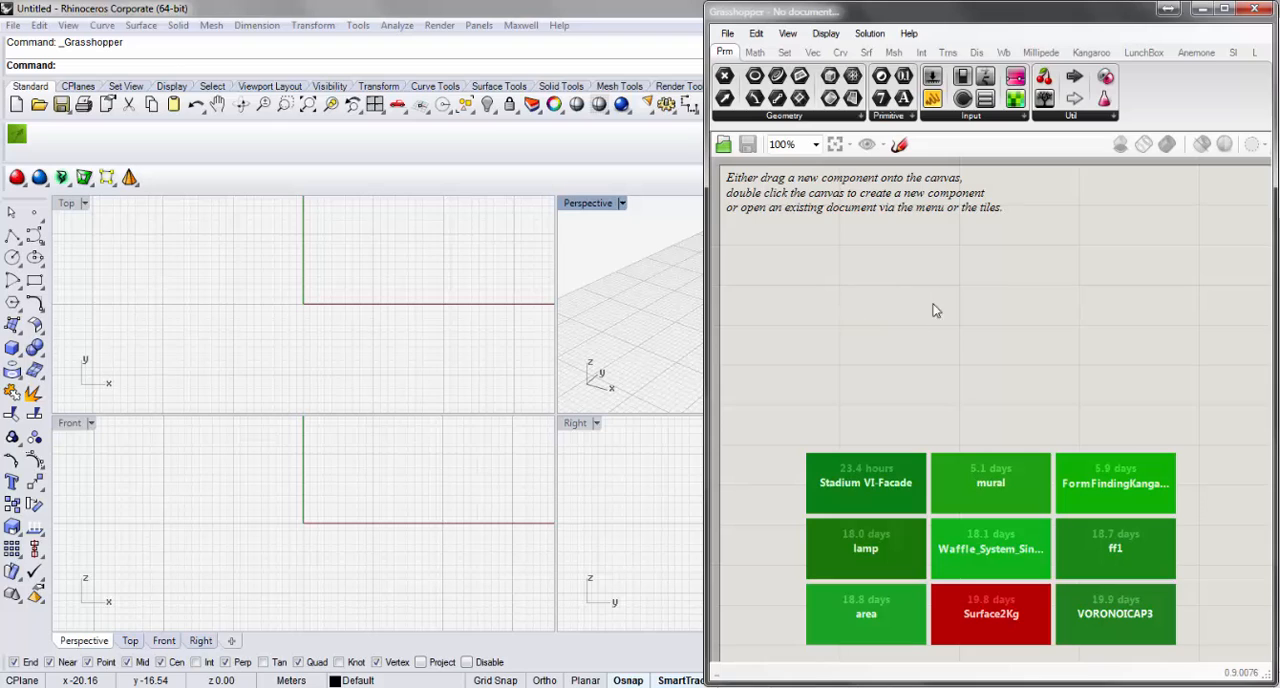
pyautogui.scroll(-2, 912, 306)
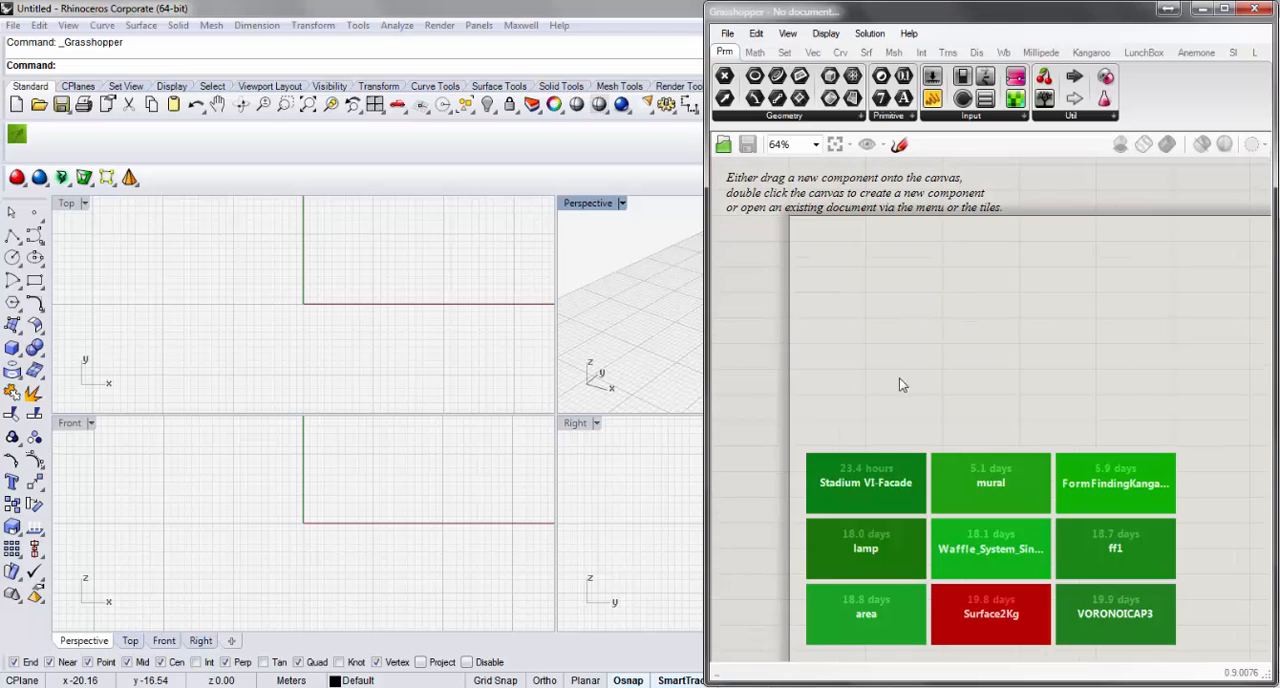
pyautogui.scroll(1, 931, 285)
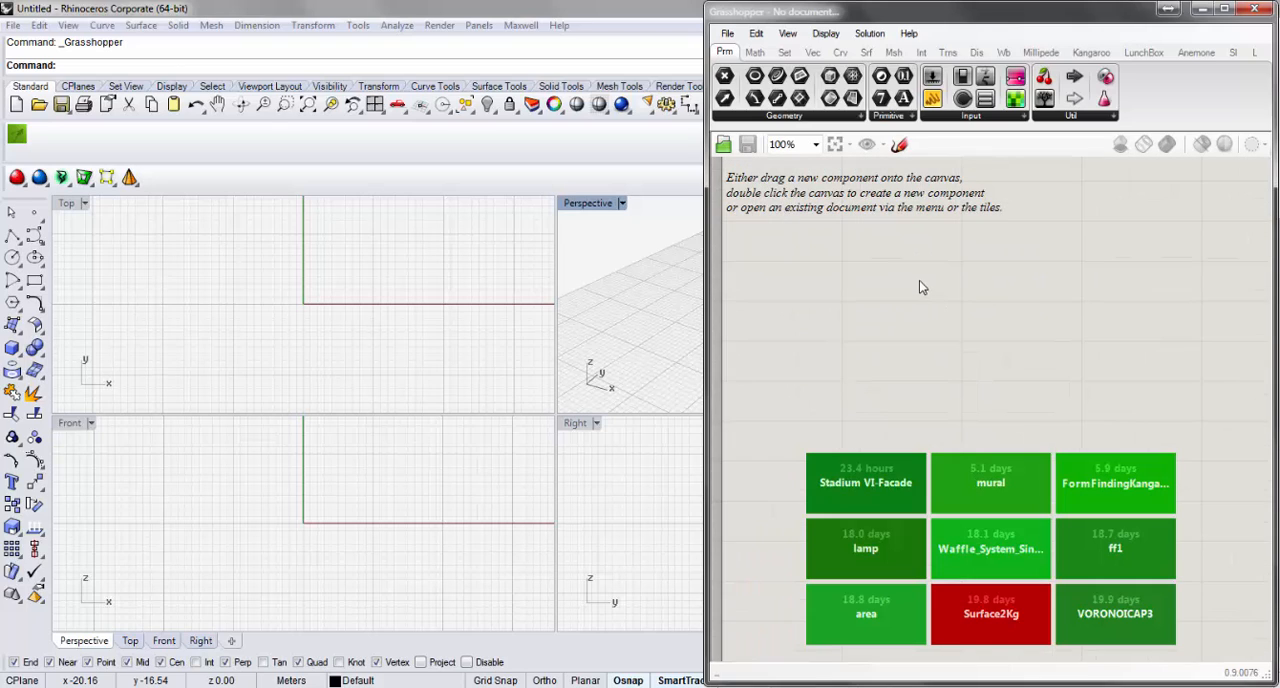
pyautogui.scroll(-1, 919, 282)
pyautogui.moveTo(928, 266); pyautogui.dragTo(885, 262, button='right')
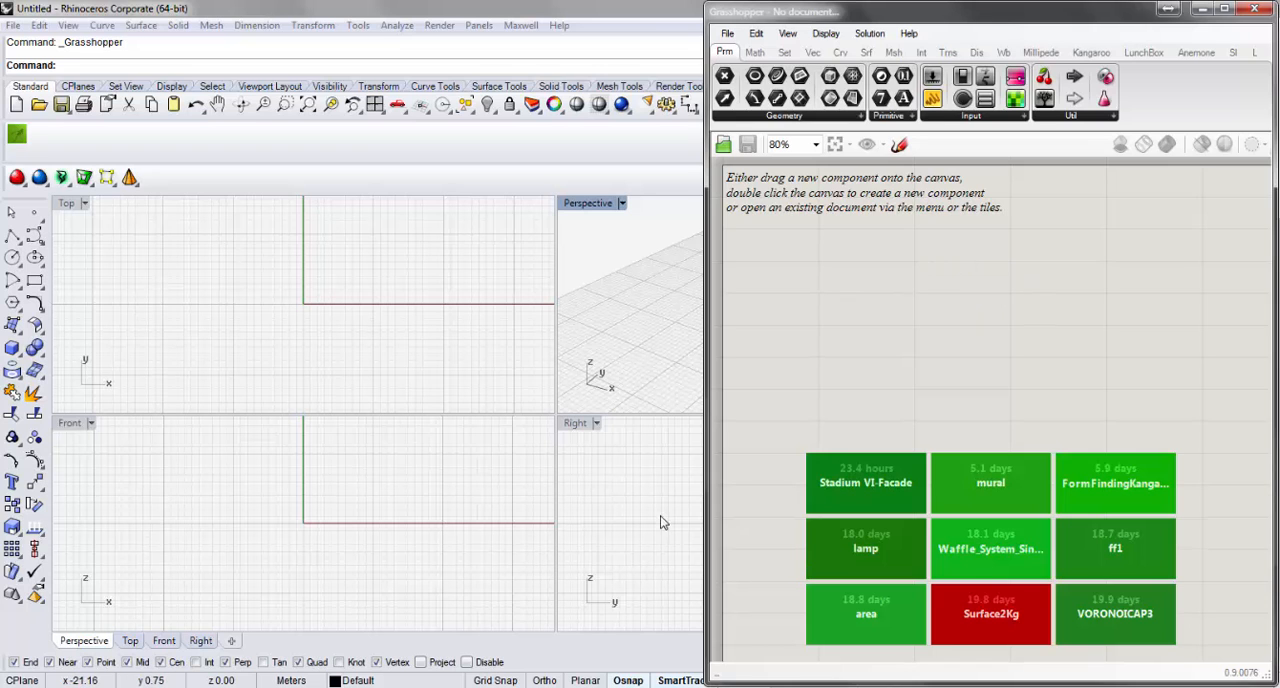
# Maximize the Perspective viewport in Rhino and slightly widen the Grasshopper window beside it.
pyautogui.moveTo(704, 441); pyautogui.dragTo(686, 391)
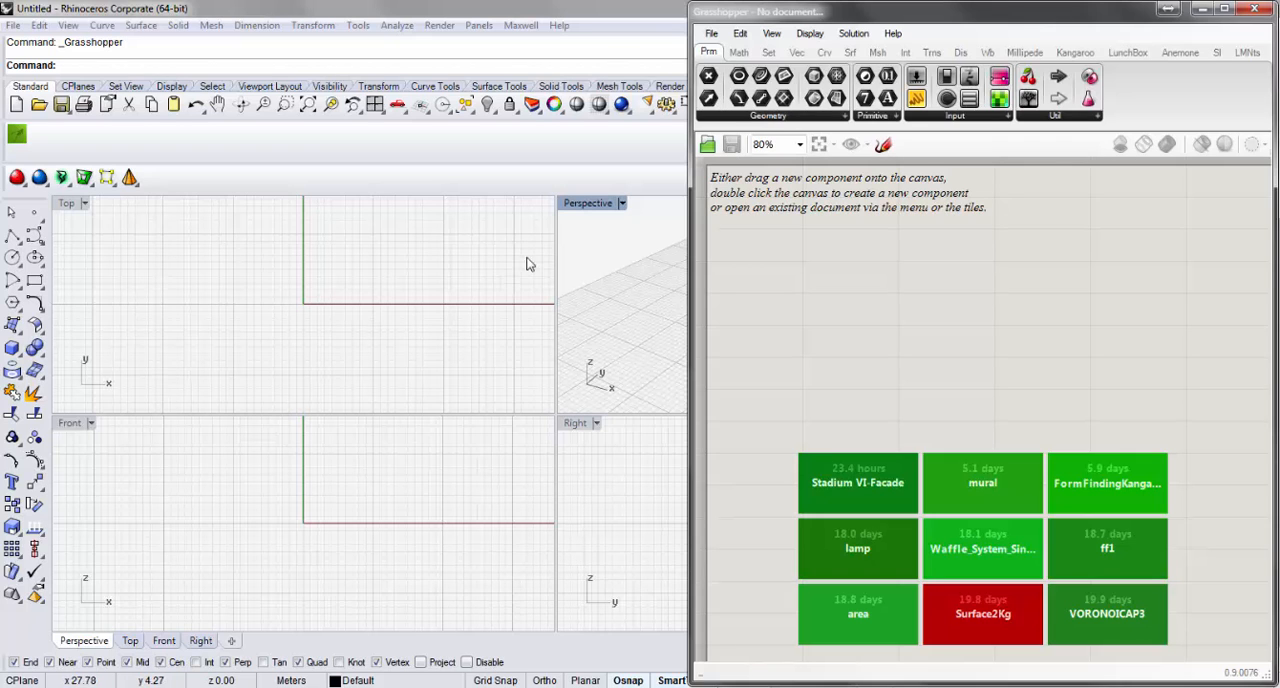
pyautogui.click(597, 207)
pyautogui.doubleClick(597, 207)
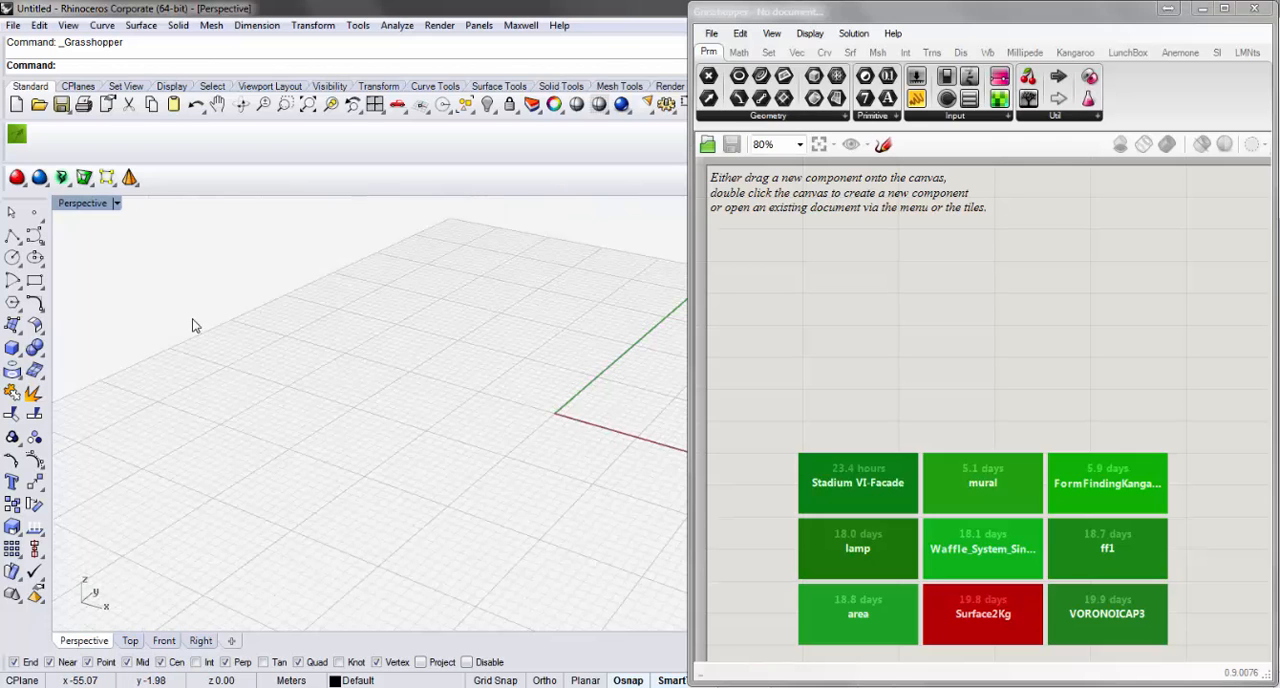
pyautogui.moveTo(194, 323); pyautogui.dragTo(488, 397, button='right')
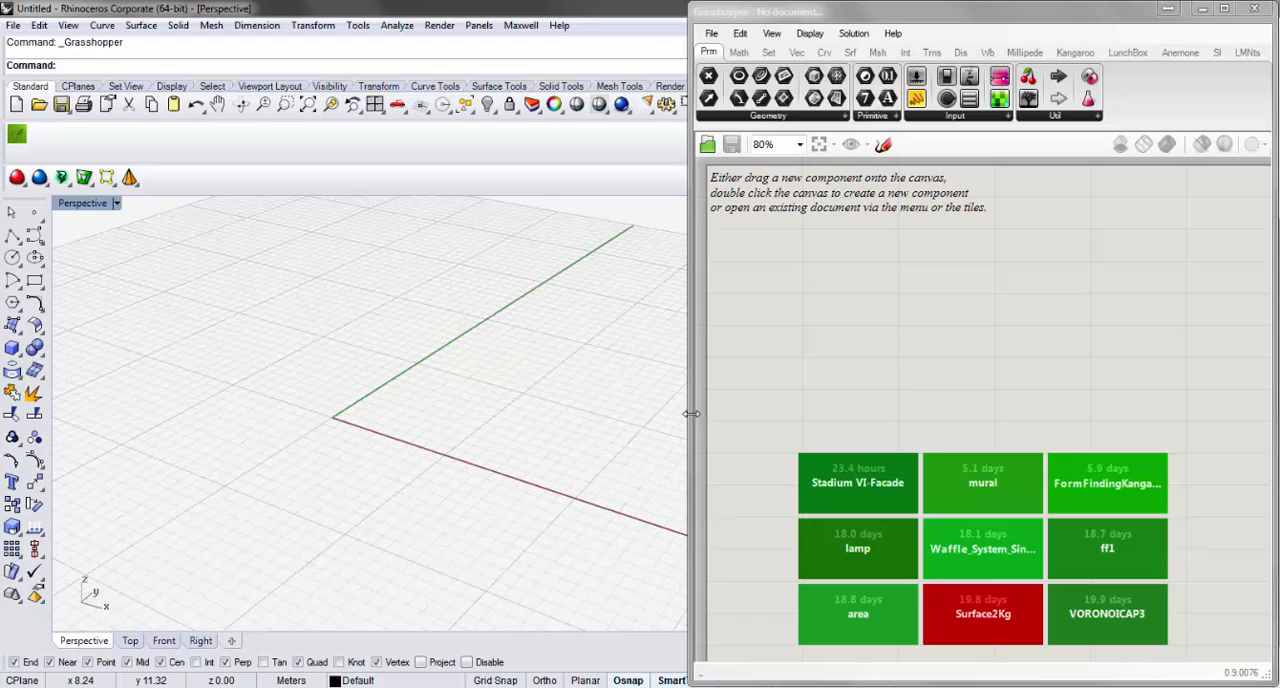
pyautogui.moveTo(690, 414); pyautogui.dragTo(669, 413)
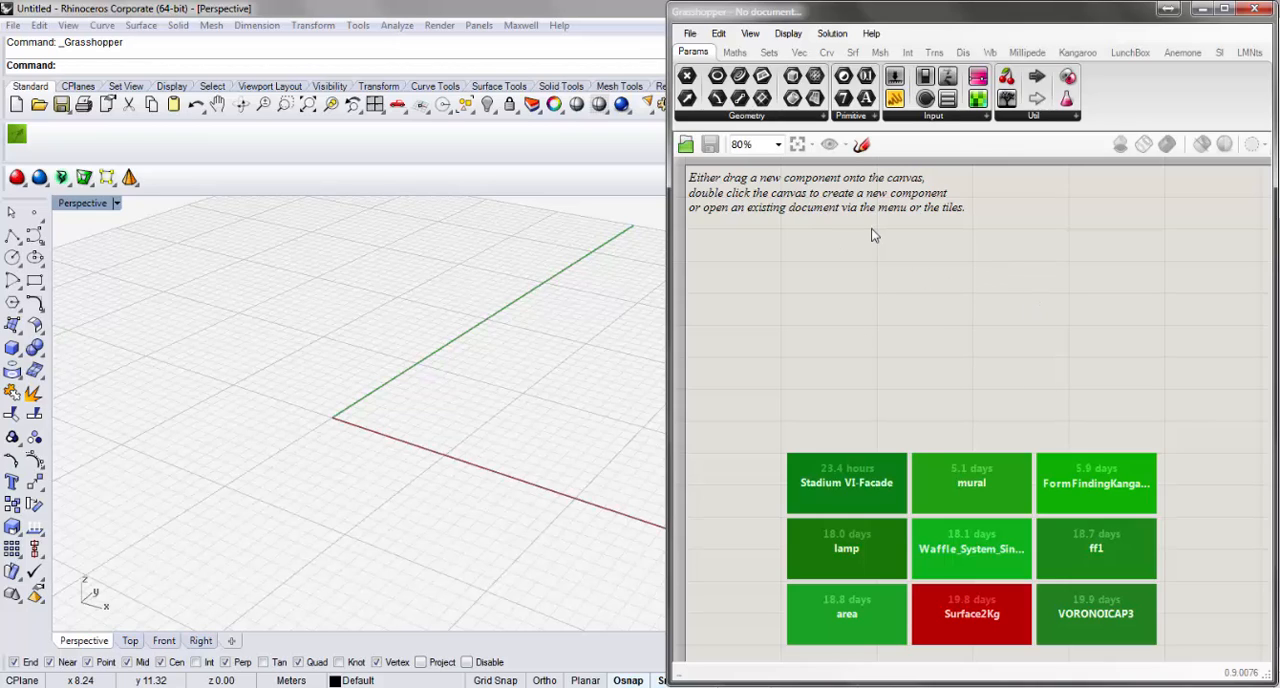
# Examine Grasshopper's File, Edit, View, Display, Solution and Help commands.
pyautogui.click(690, 33)
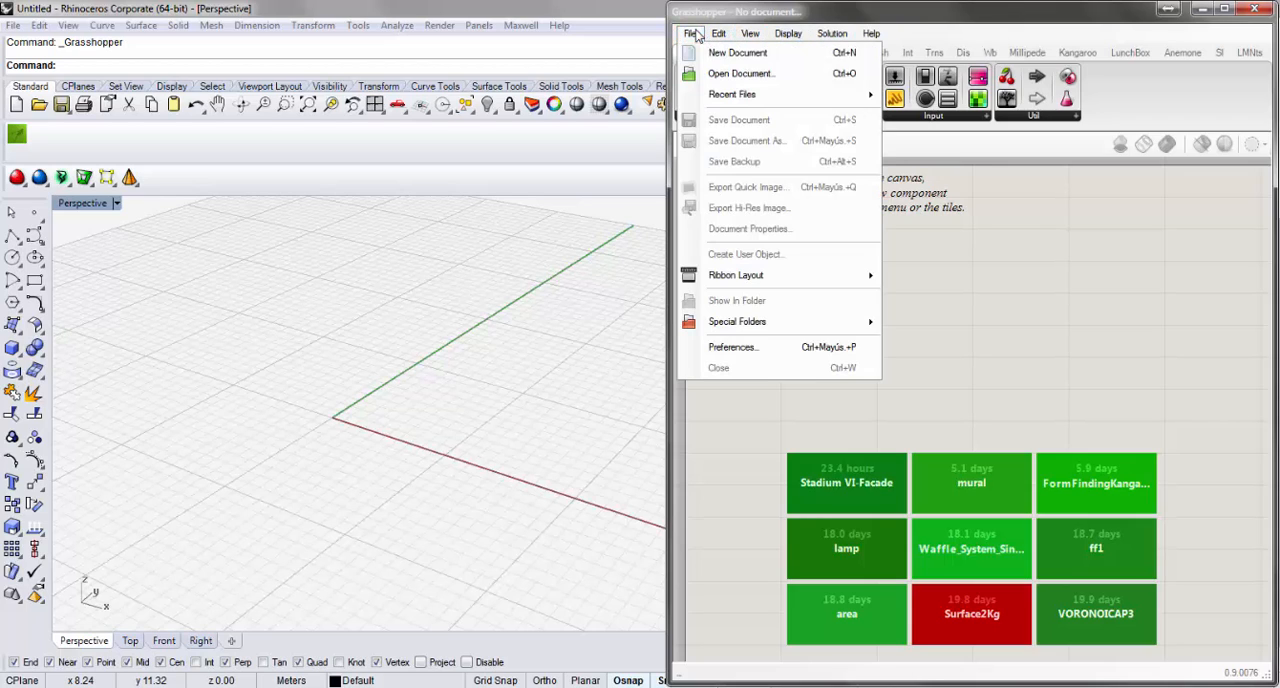
pyautogui.moveTo(718, 33)
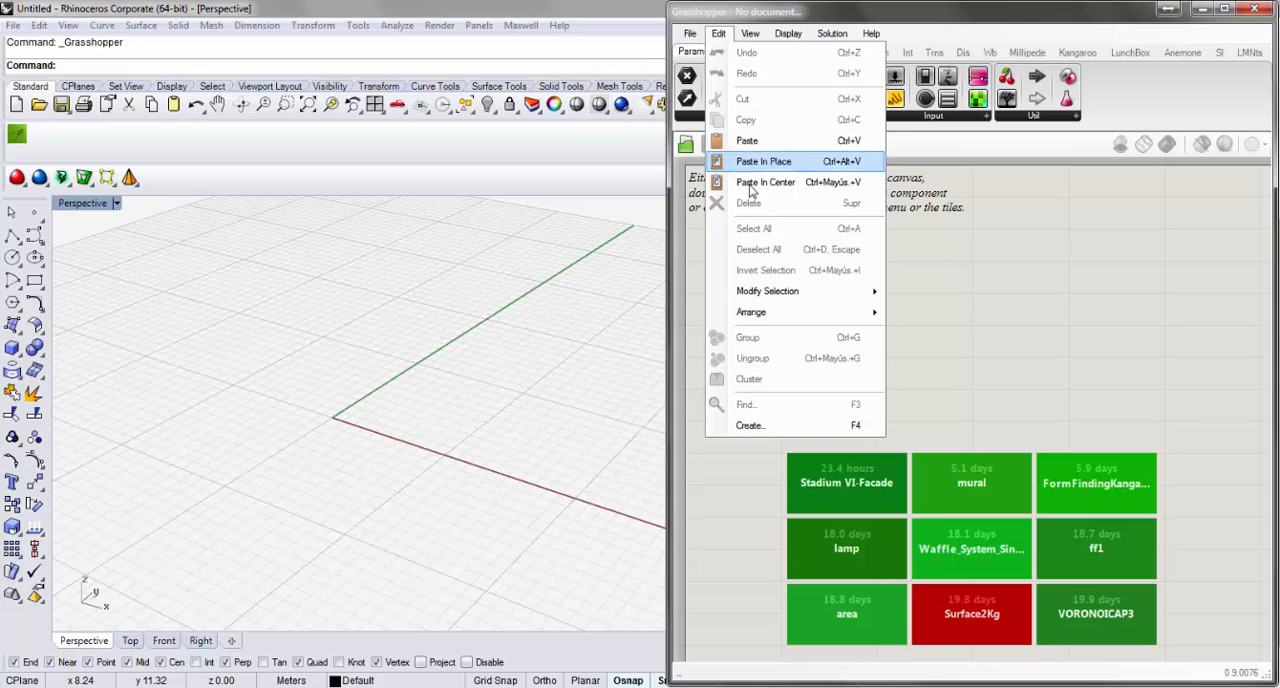
pyautogui.click(764, 37)
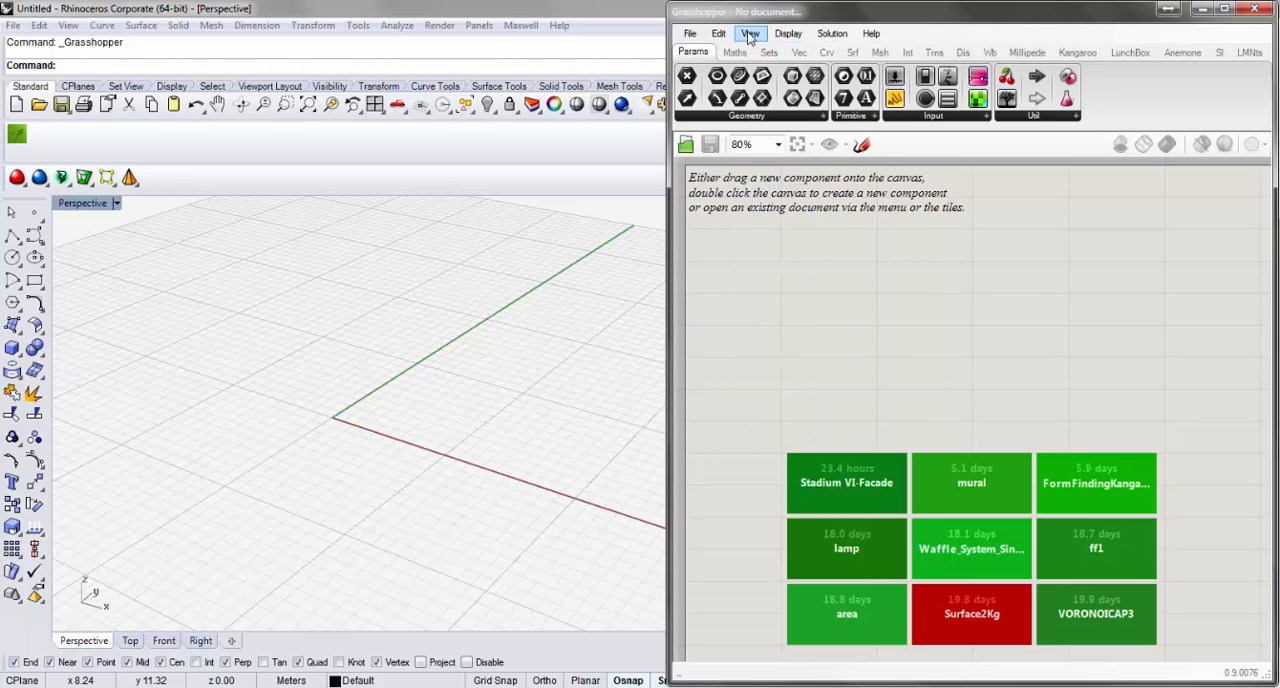
pyautogui.click(749, 36)
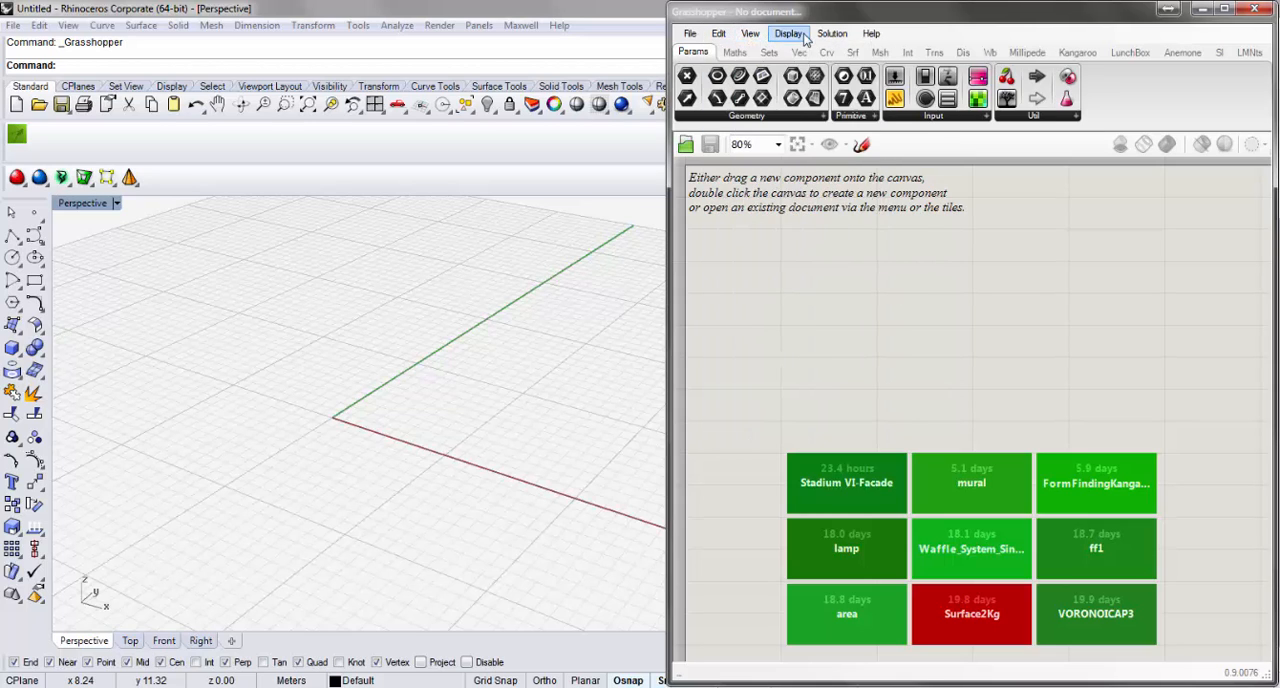
pyautogui.click(804, 37)
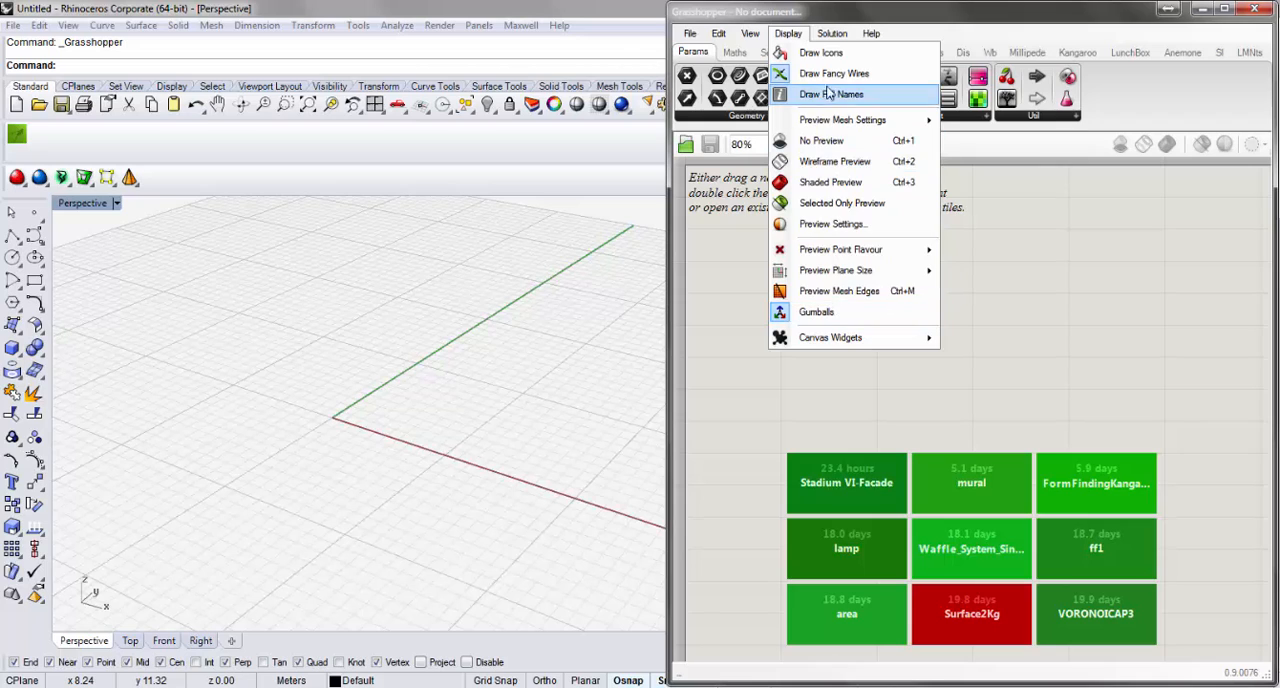
pyautogui.click(833, 14)
pyautogui.click(834, 34)
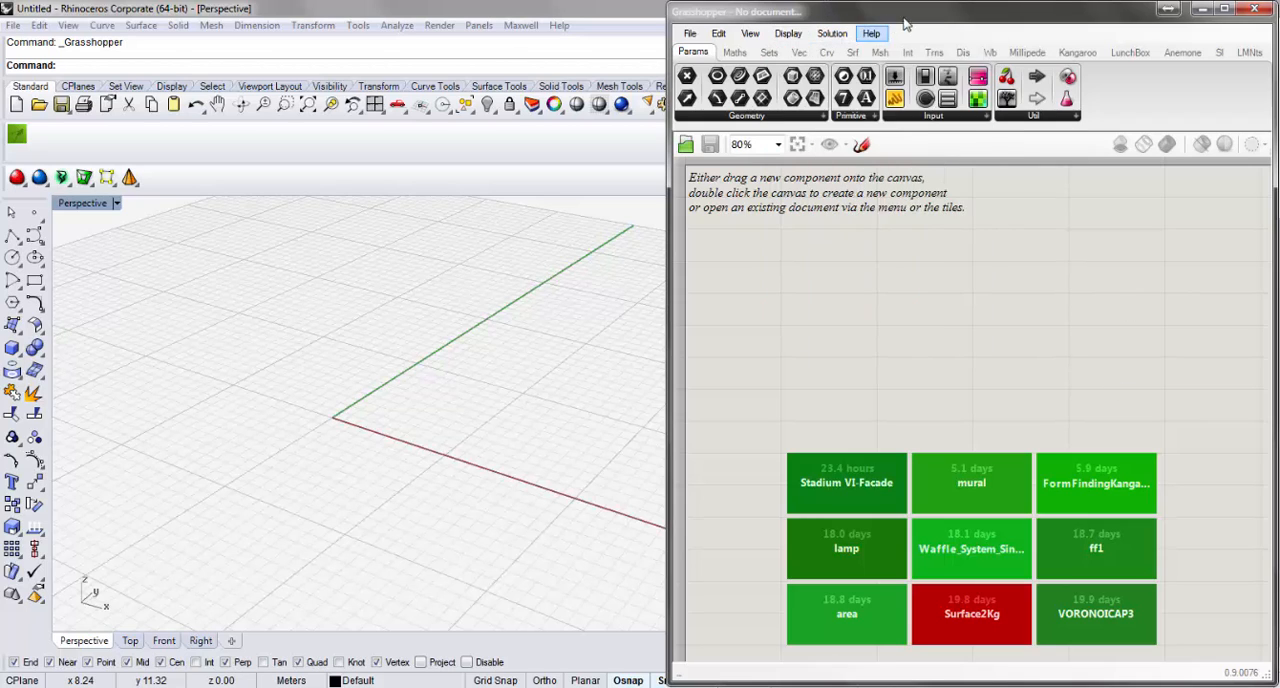
pyautogui.moveTo(873, 34)
pyautogui.click(970, 33)
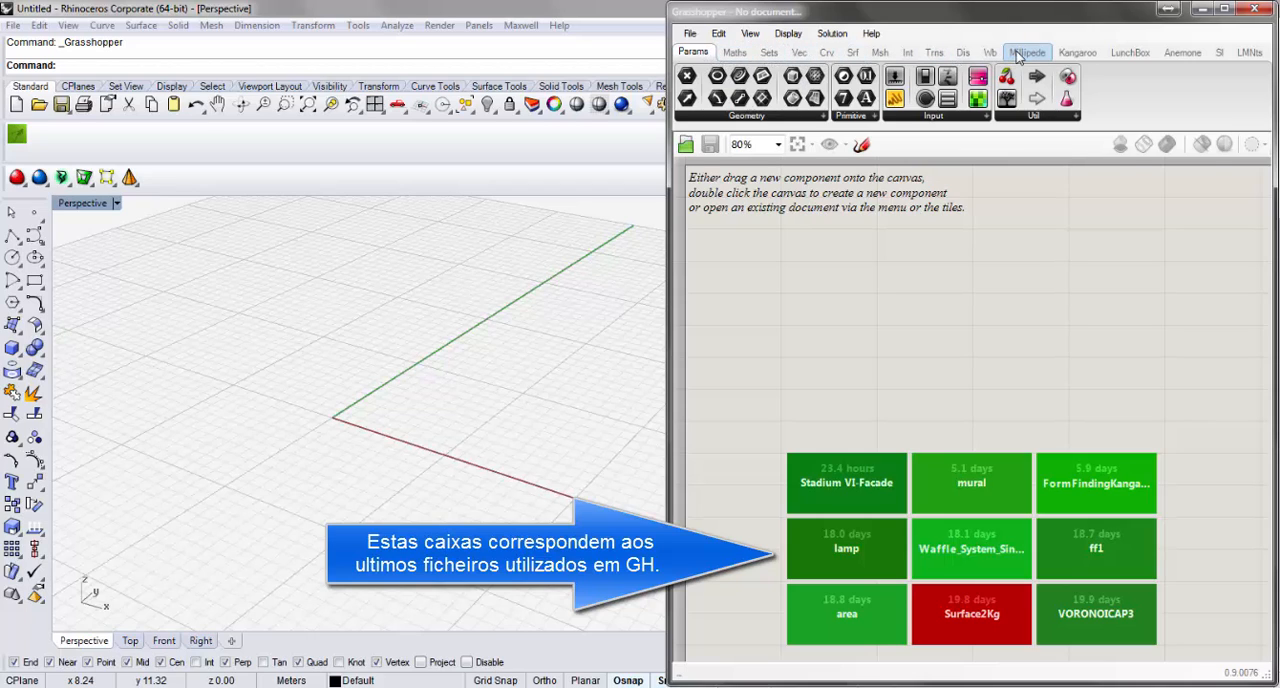
# Browse Grasshopper's component categories, including Display, and widen its window over most of Rhino so their full names fit.
pyautogui.moveTo(1018, 57)
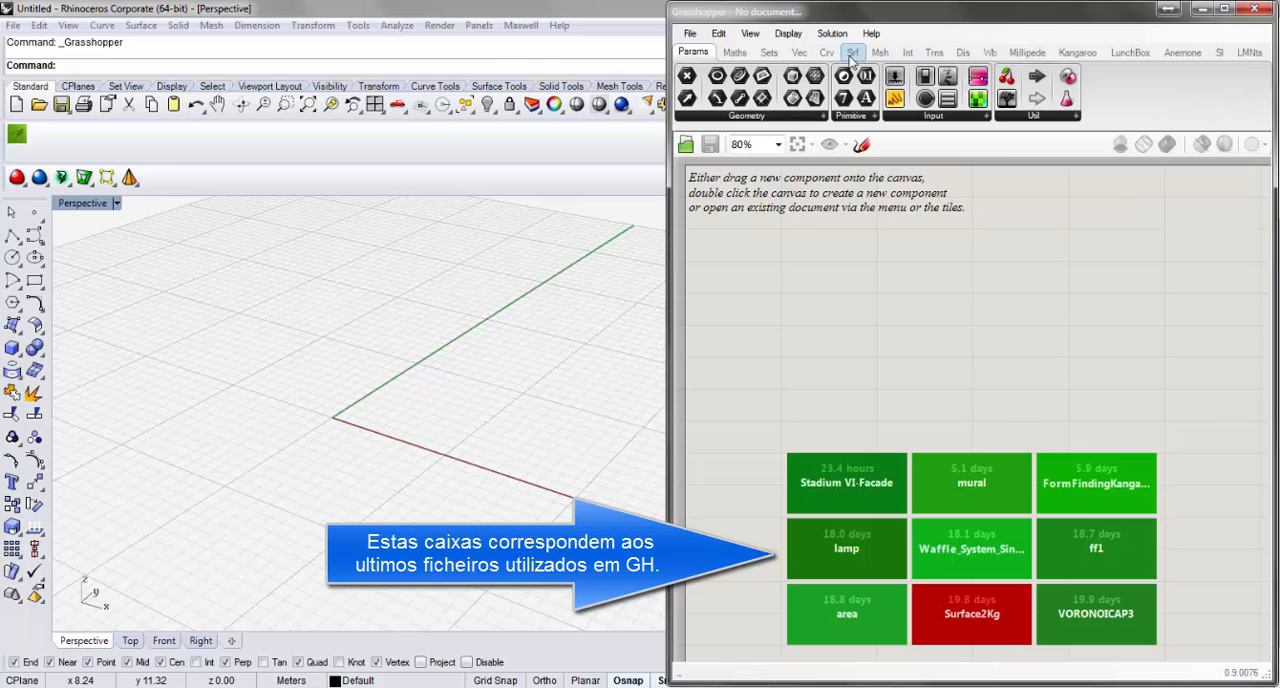
pyautogui.click(736, 52)
pyautogui.click(702, 53)
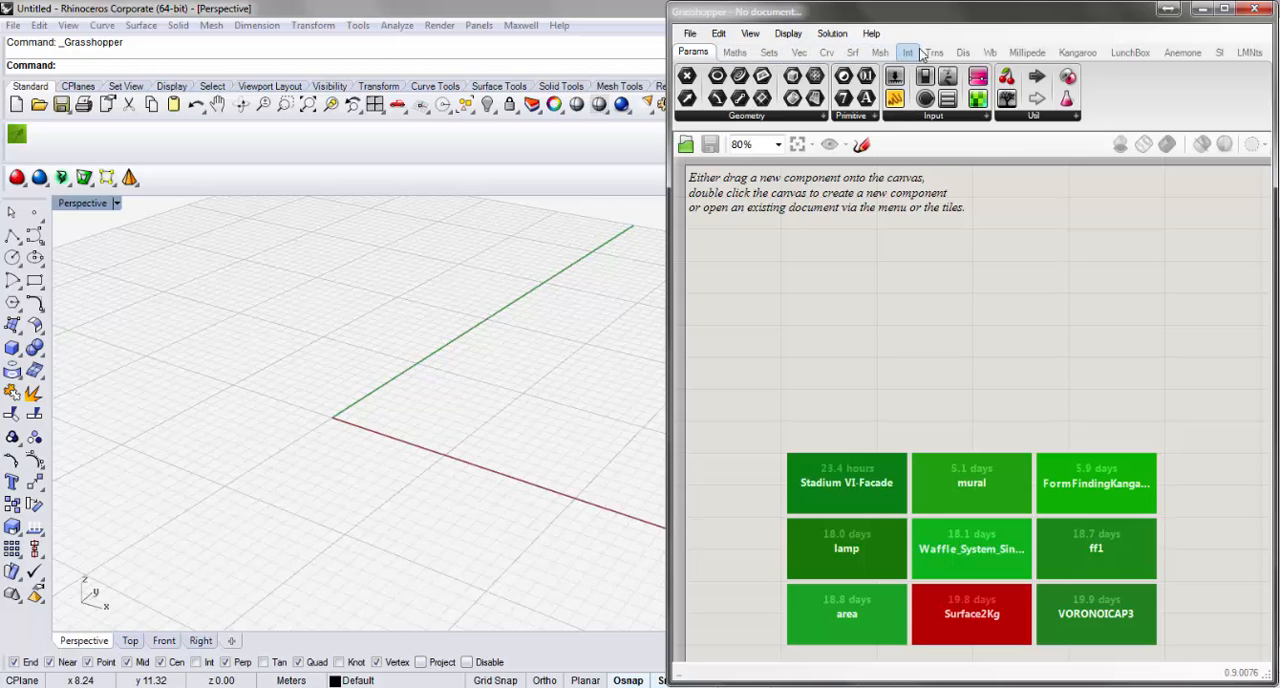
pyautogui.click(962, 52)
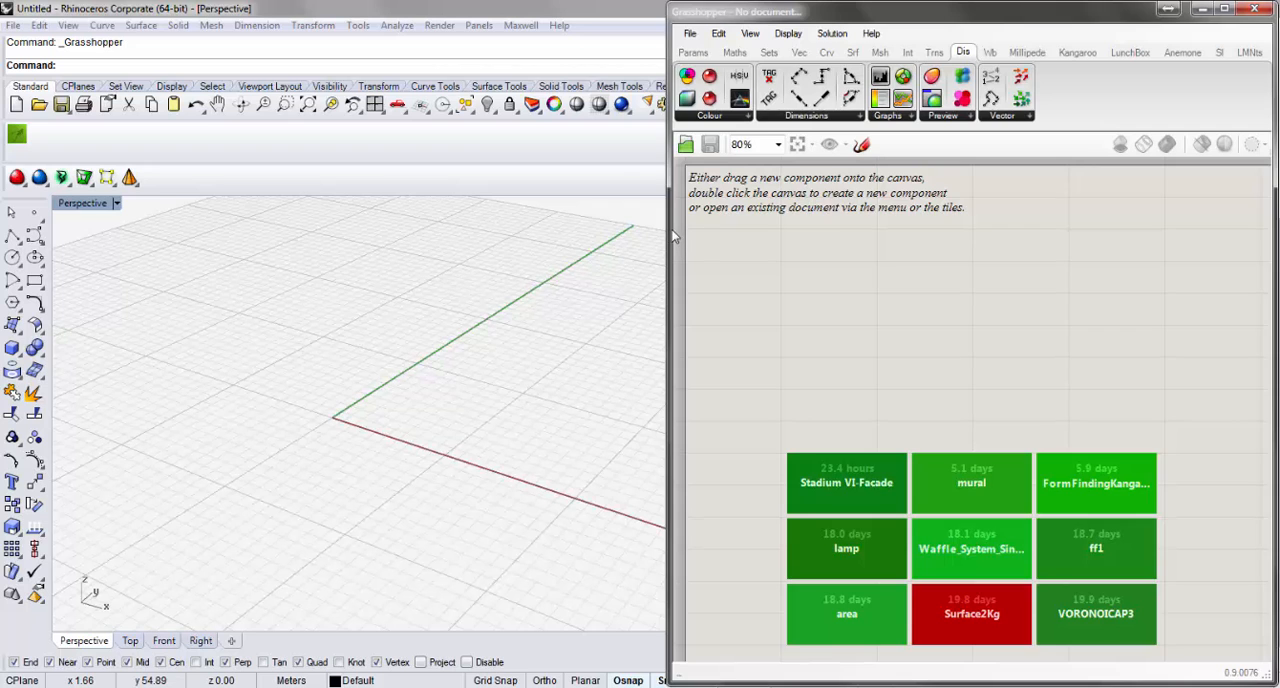
pyautogui.moveTo(674, 236); pyautogui.dragTo(213, 278)
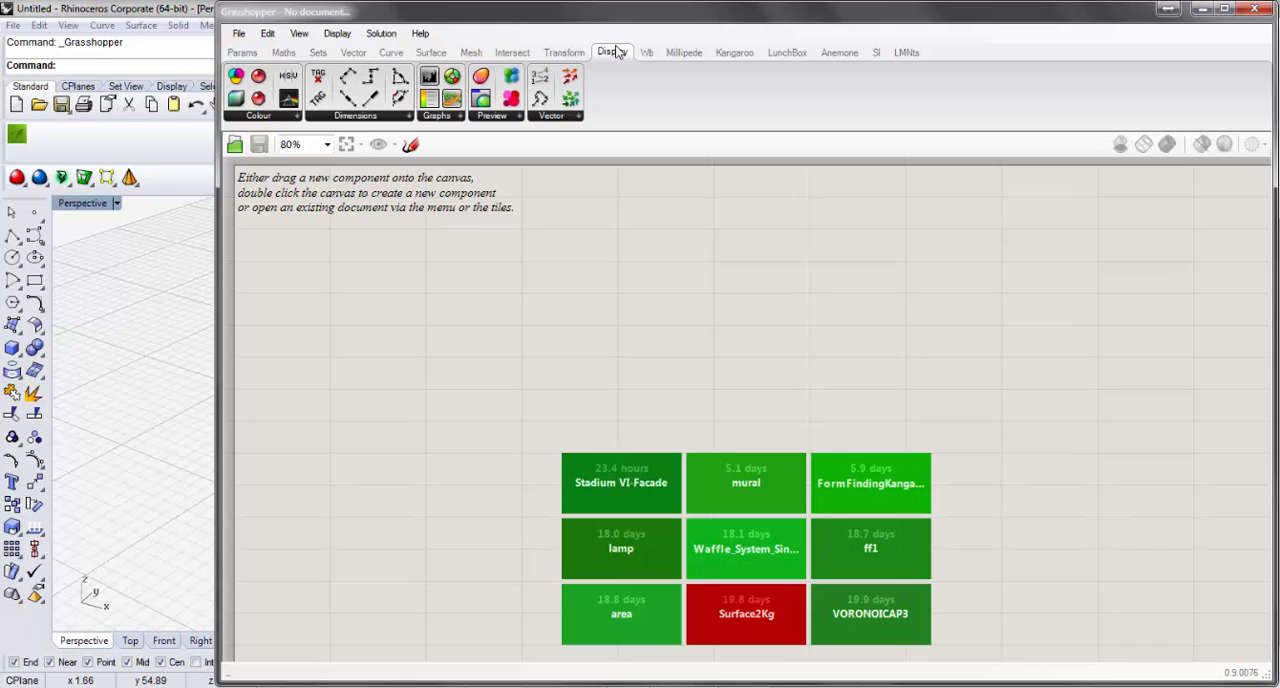
pyautogui.click(243, 52)
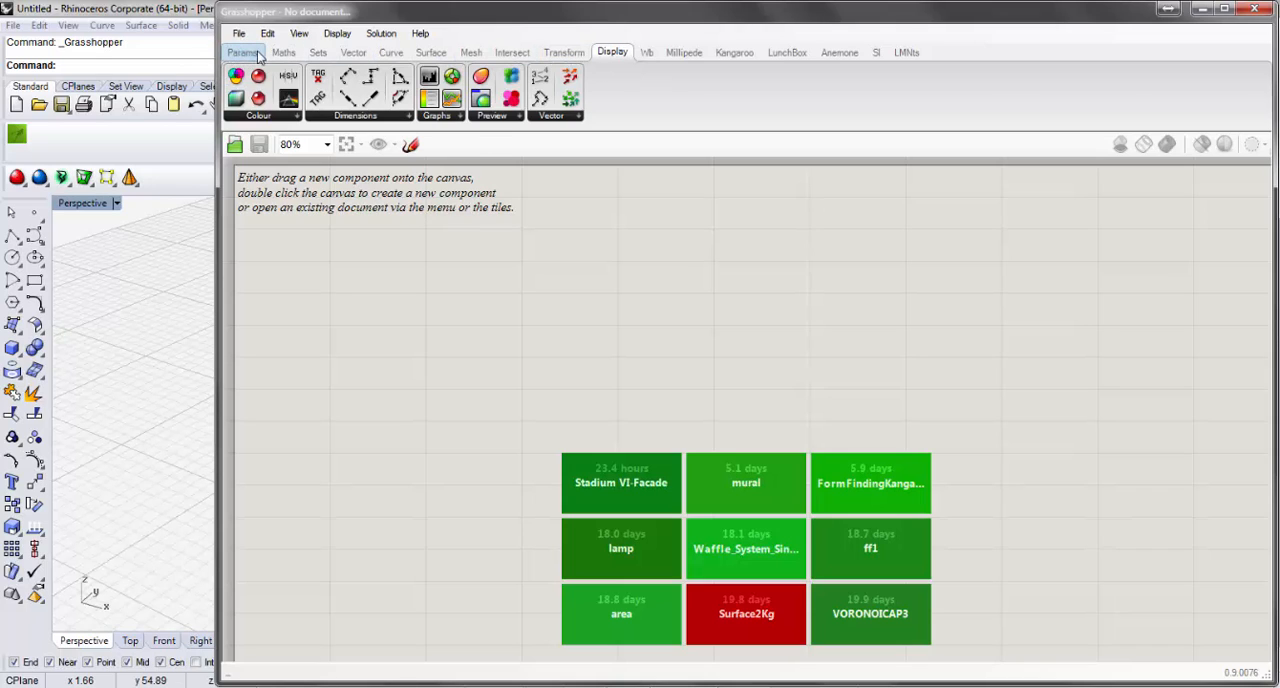
# Browse the standard Grasshopper component categories from Maths, Sets, Vector and Curve through Surface, Mesh, Intersect, Transform and Display.
pyautogui.click(283, 52)
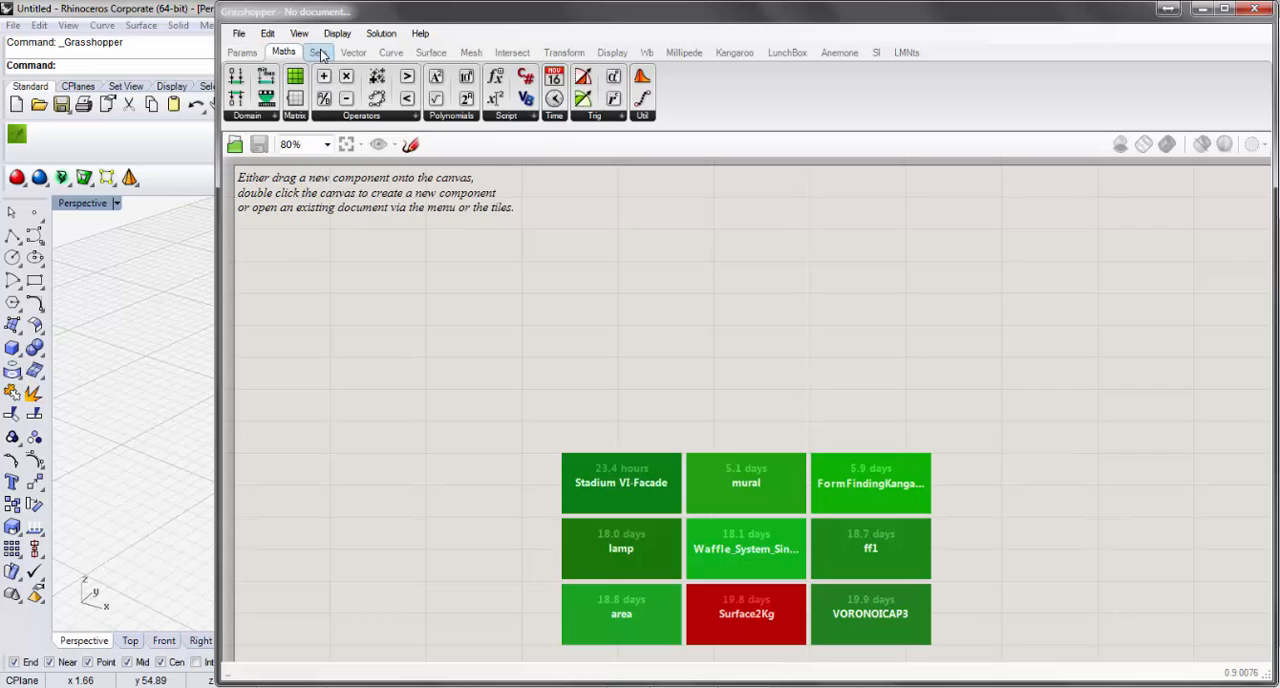
pyautogui.click(318, 52)
pyautogui.click(353, 52)
pyautogui.click(391, 52)
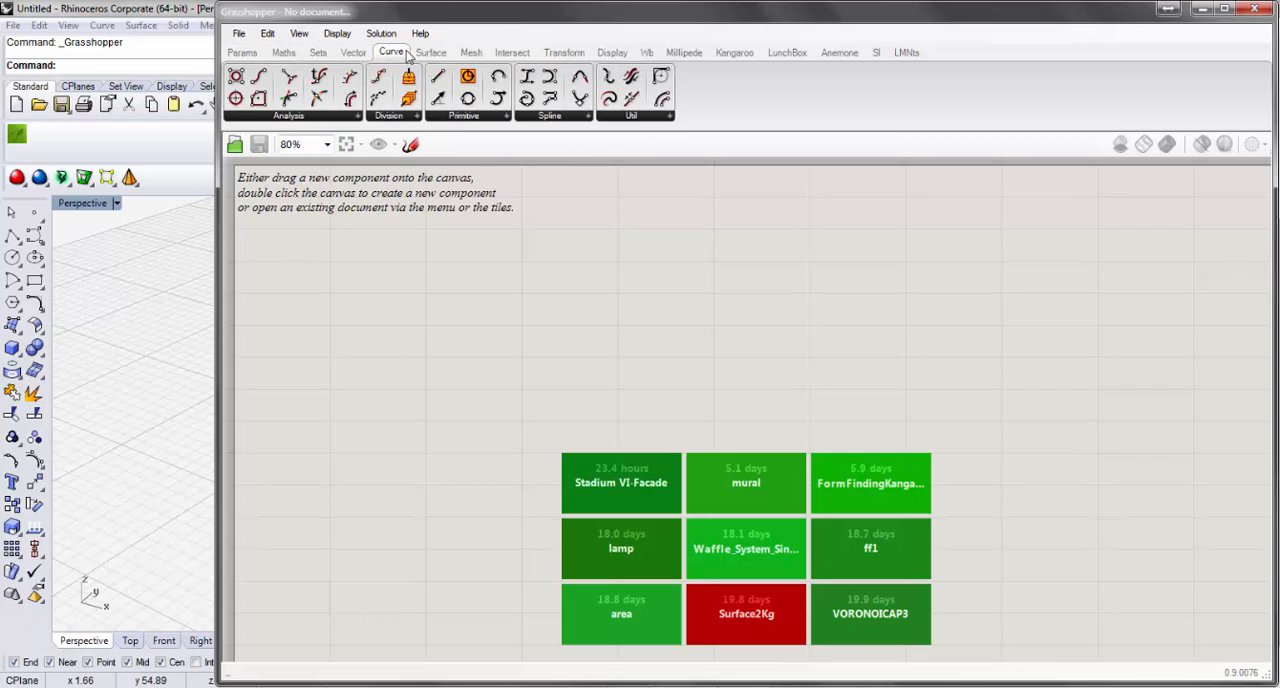
pyautogui.click(431, 52)
pyautogui.click(471, 52)
pyautogui.click(512, 52)
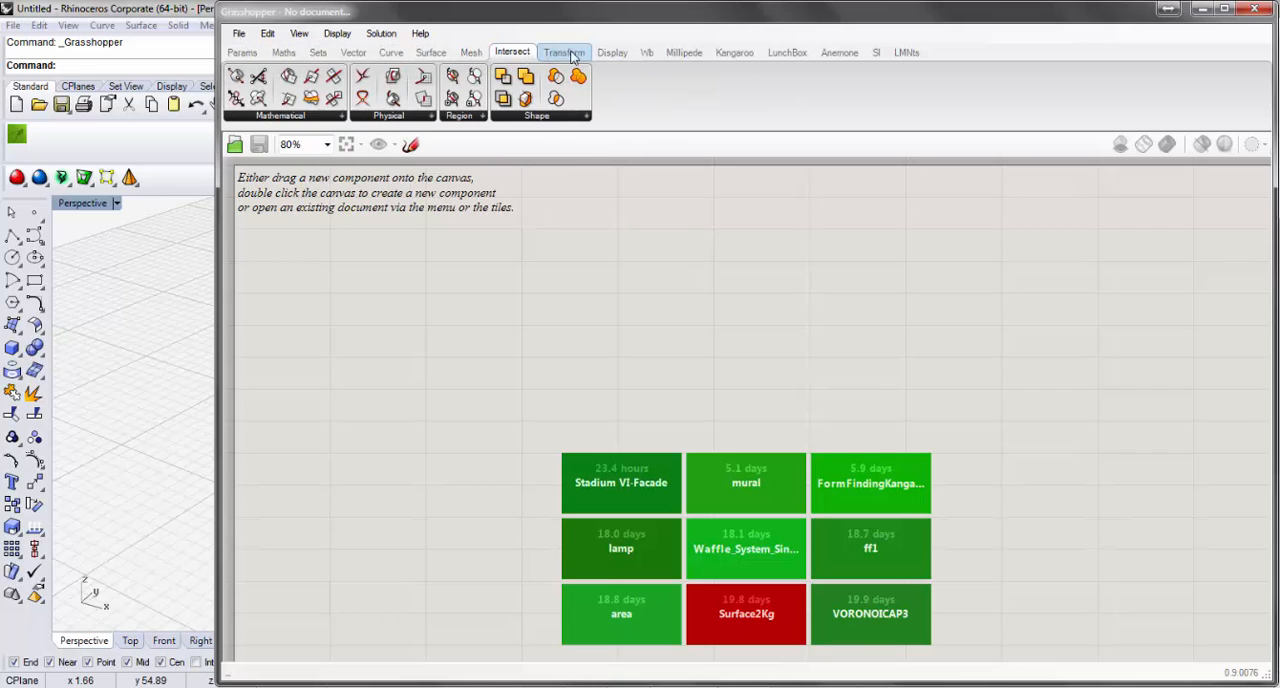
pyautogui.click(564, 52)
pyautogui.click(612, 53)
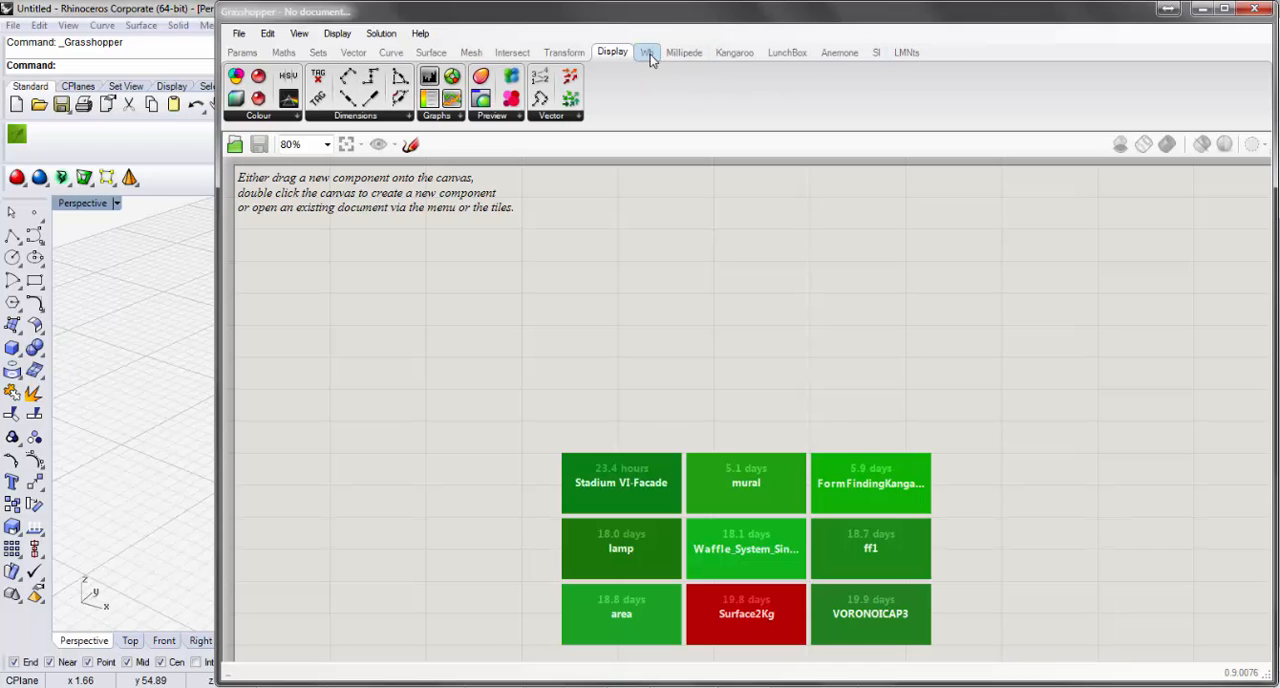
# Look through the add-on component categories Millipede, Kangaroo, LunchBox, Anemone, SI and LMNts, and return to Millipede.
pyautogui.click(681, 55)
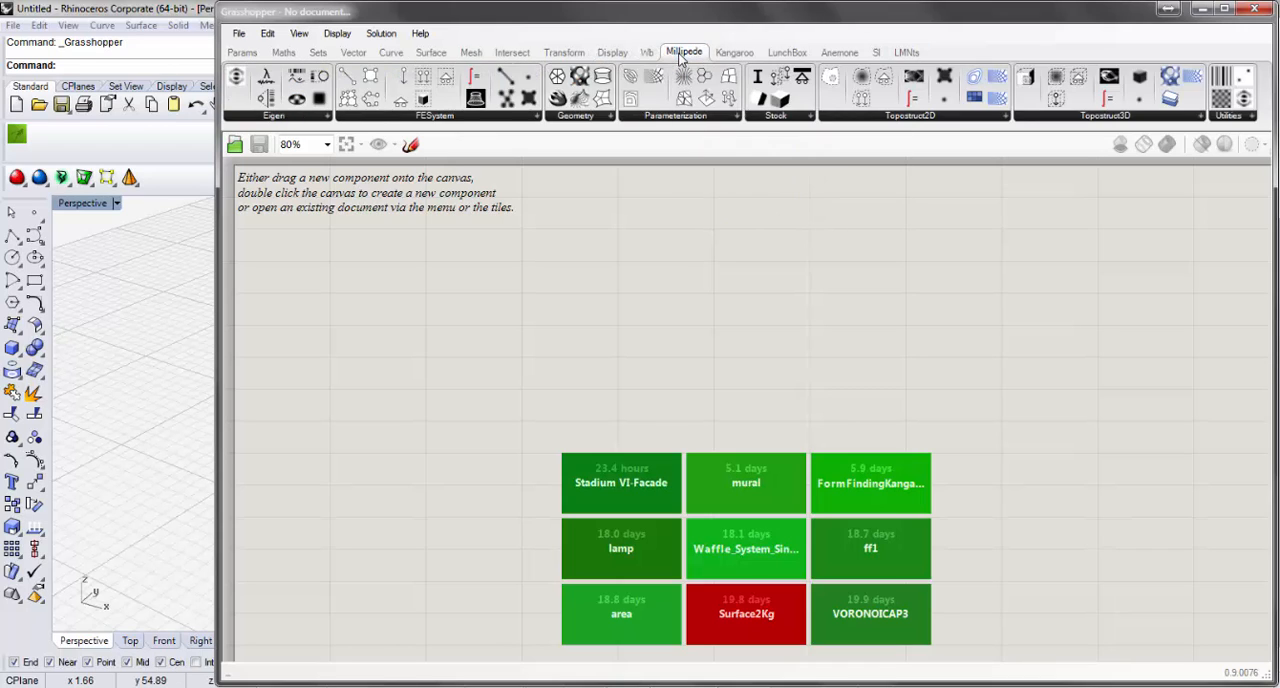
pyautogui.click(733, 53)
pyautogui.click(787, 55)
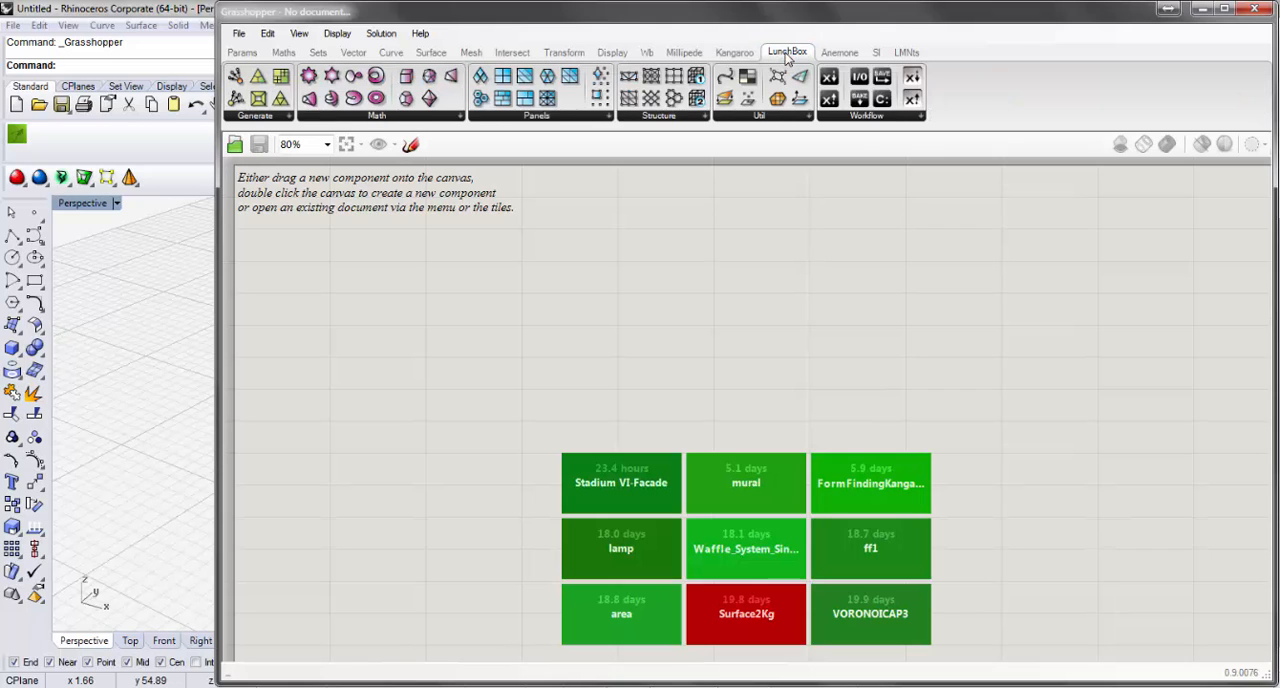
pyautogui.click(845, 57)
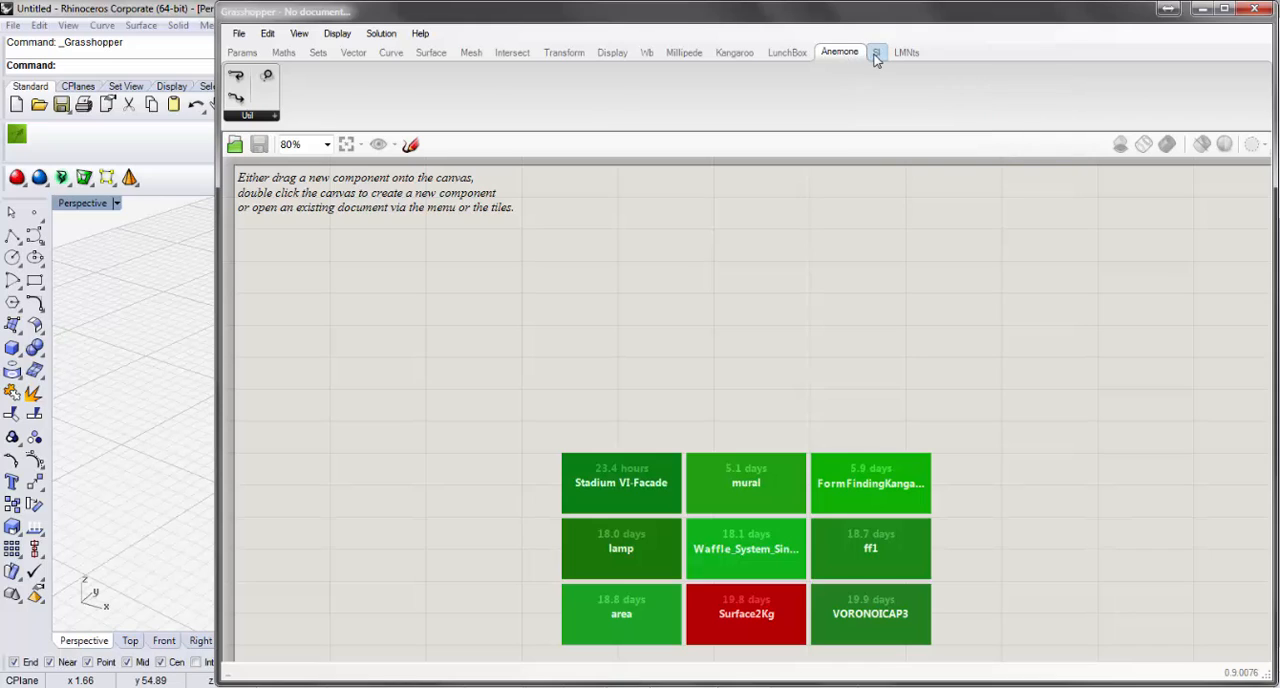
pyautogui.click(875, 56)
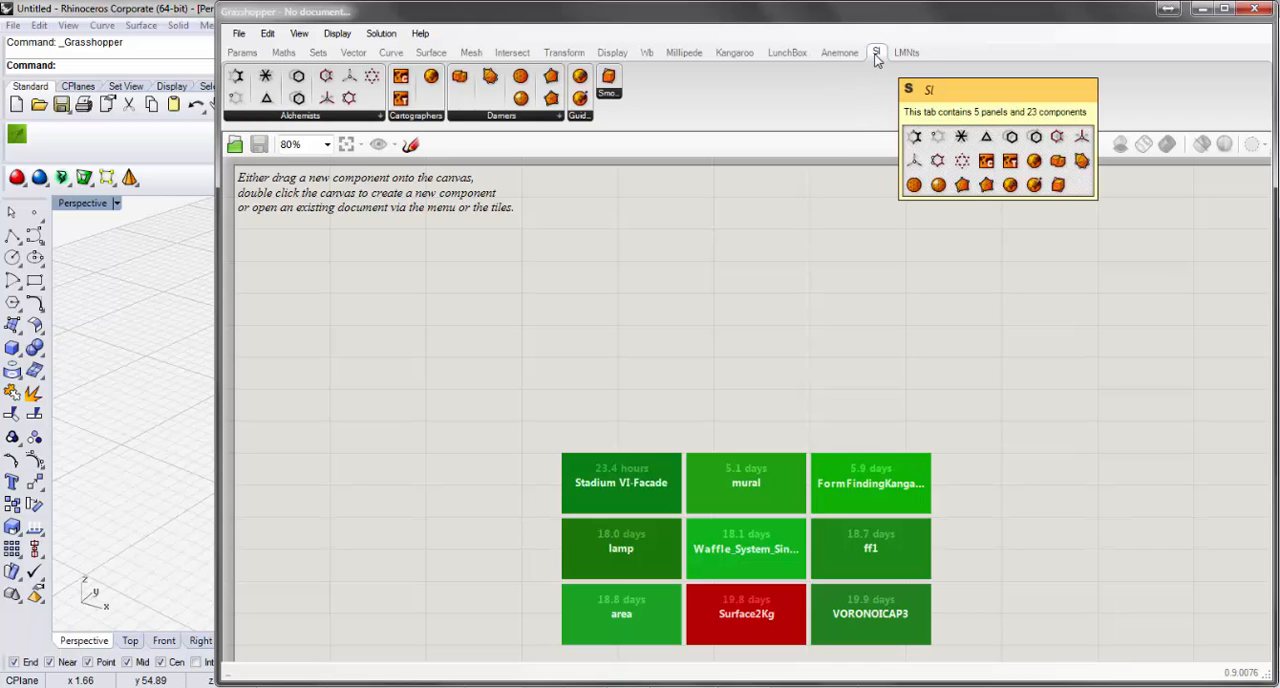
pyautogui.click(904, 52)
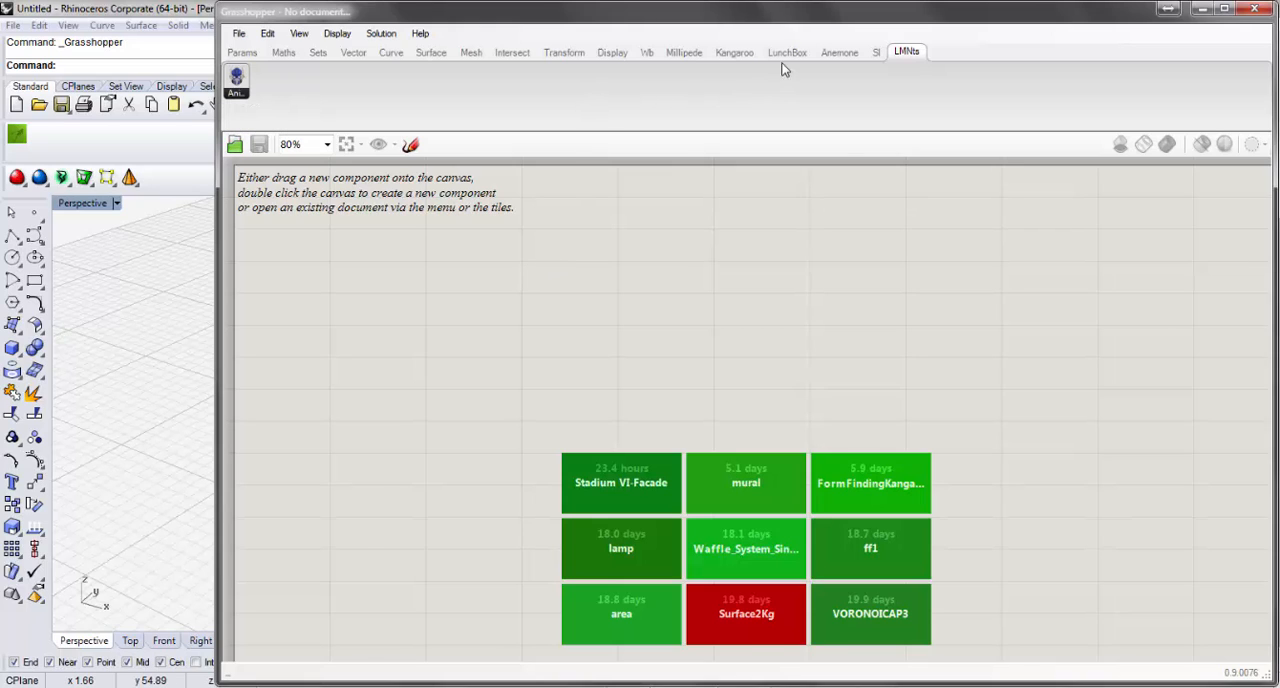
pyautogui.click(686, 55)
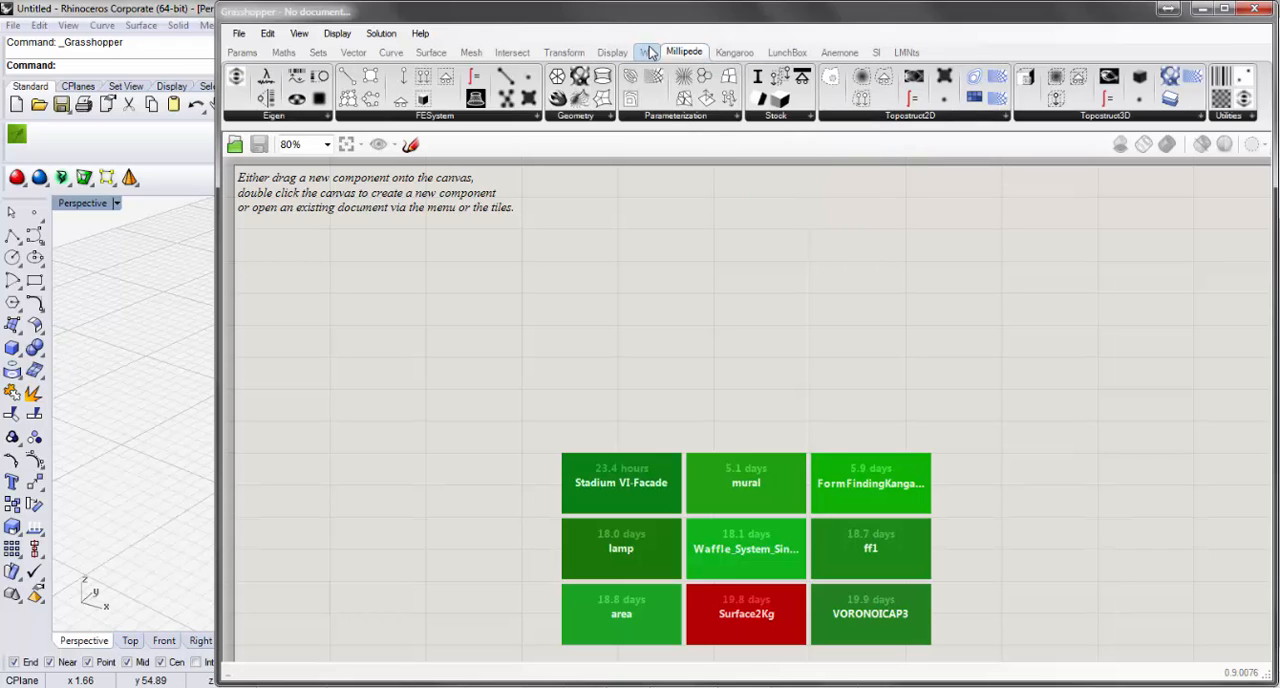
# Examine the full Params component lists for Geometry, Util, Input and Primitive.
pyautogui.click(242, 52)
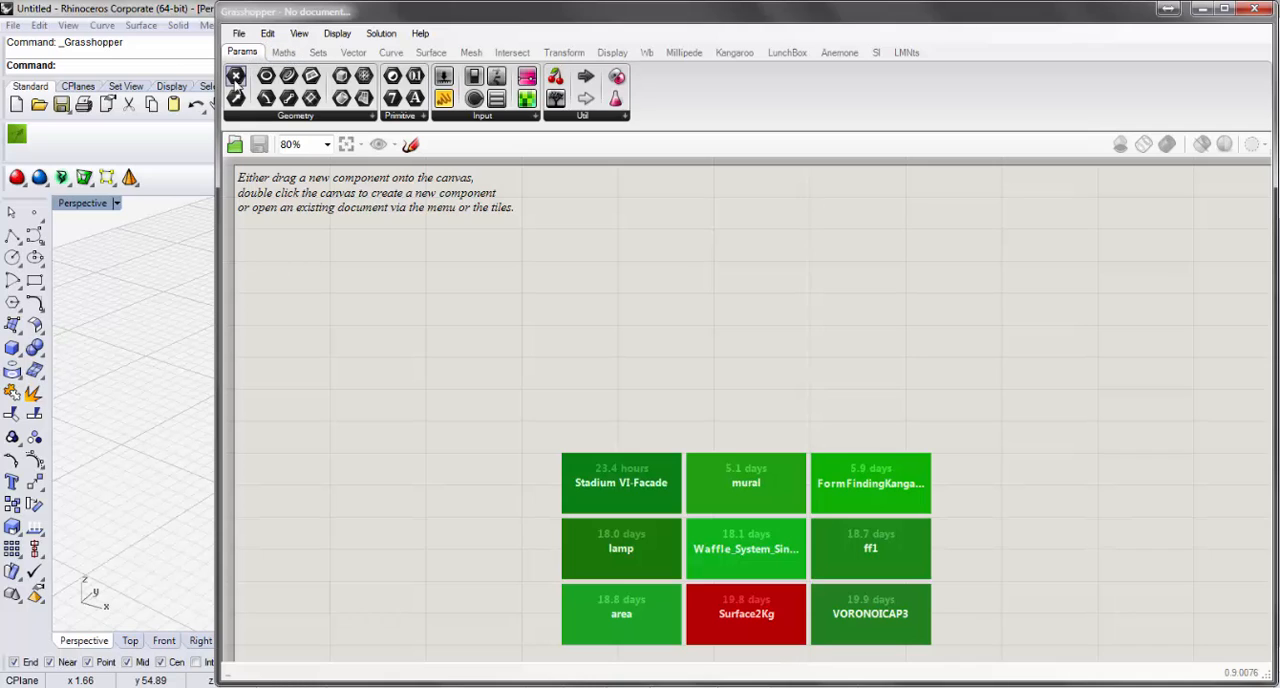
pyautogui.click(348, 117)
pyautogui.click(625, 118)
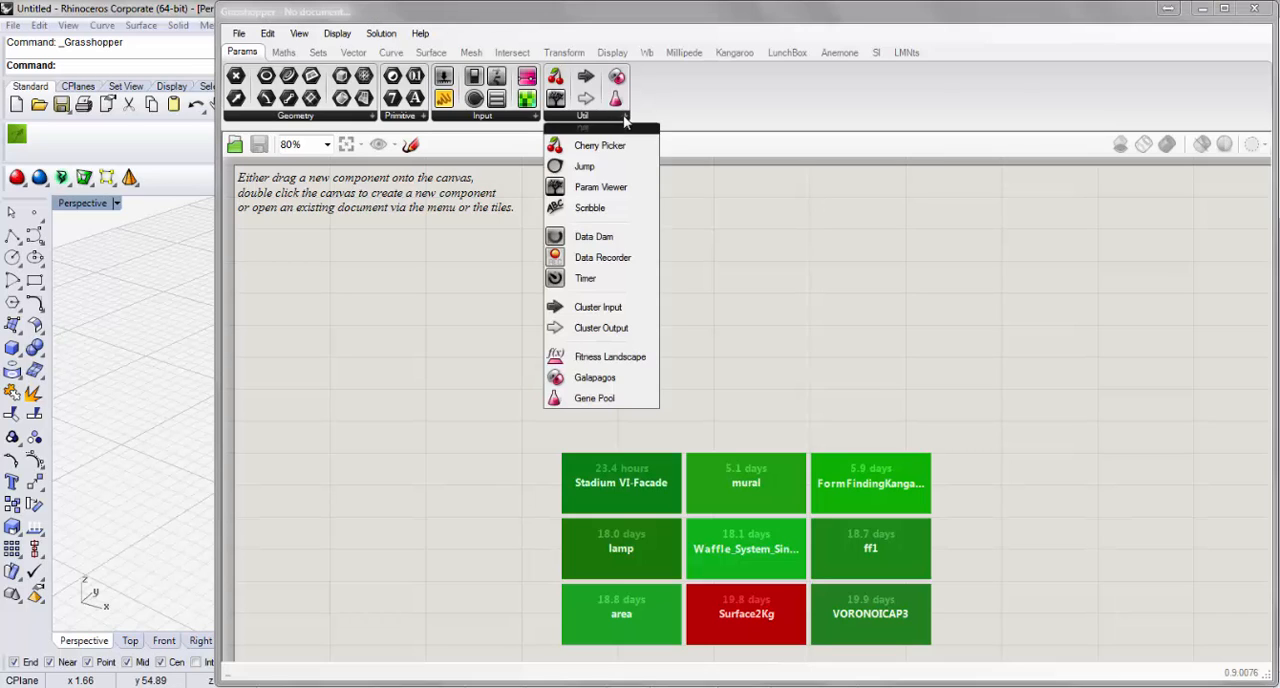
pyautogui.click(506, 118)
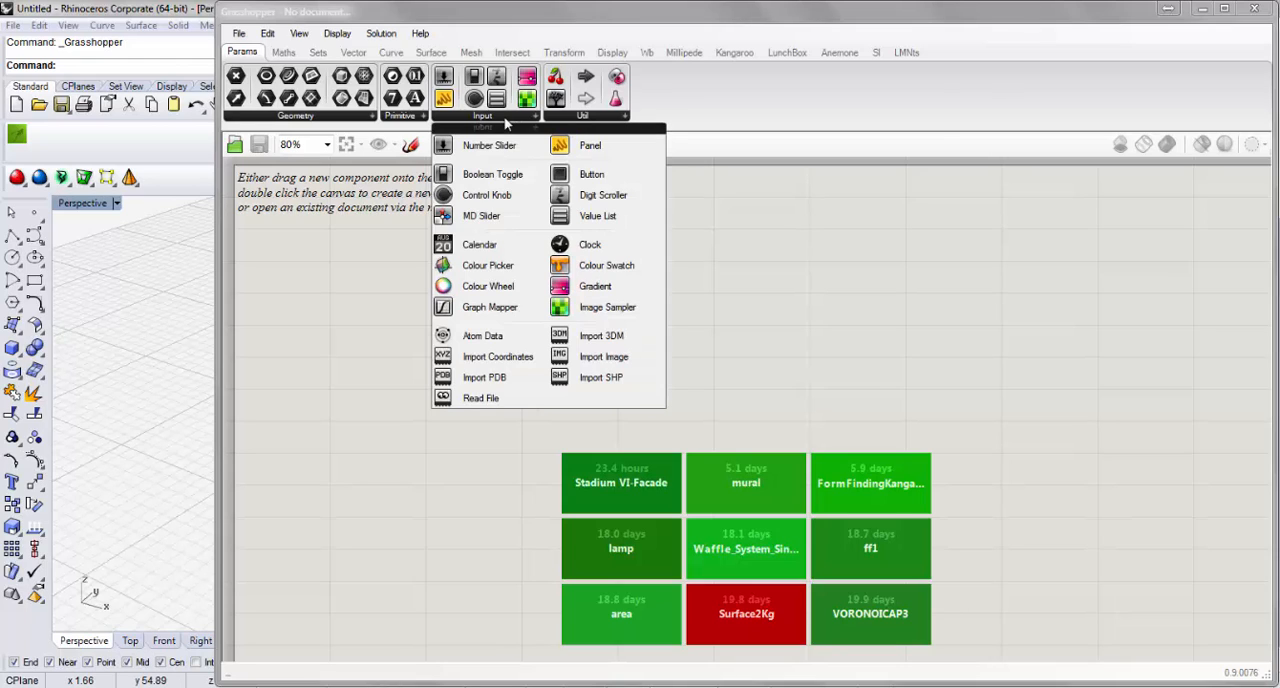
pyautogui.click(405, 118)
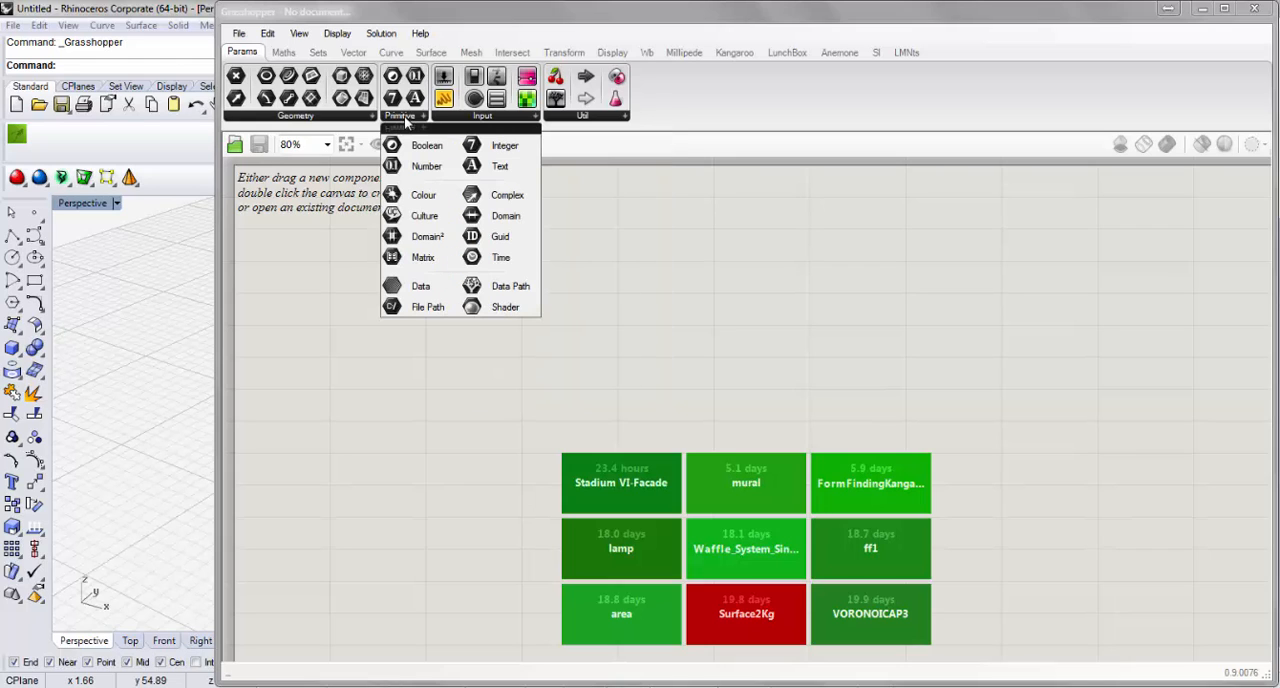
pyautogui.click(346, 121)
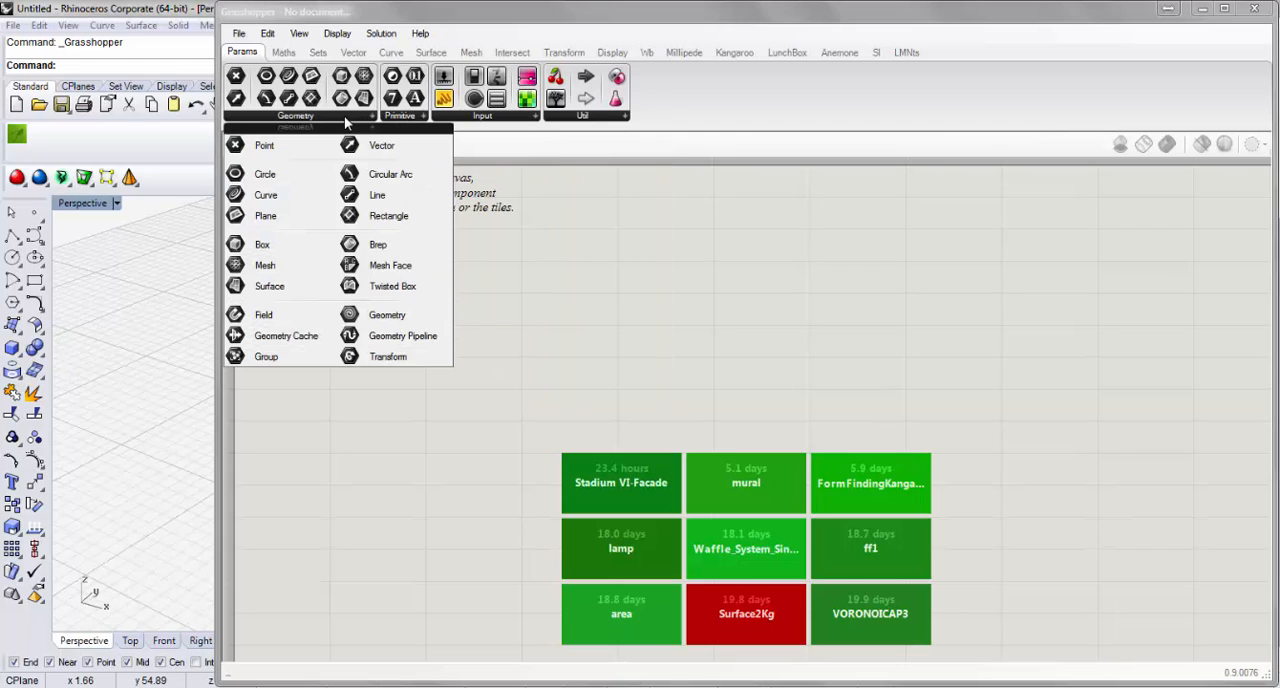
# Examine the Domain and Matrix component lists in the Maths category.
pyautogui.click(290, 56)
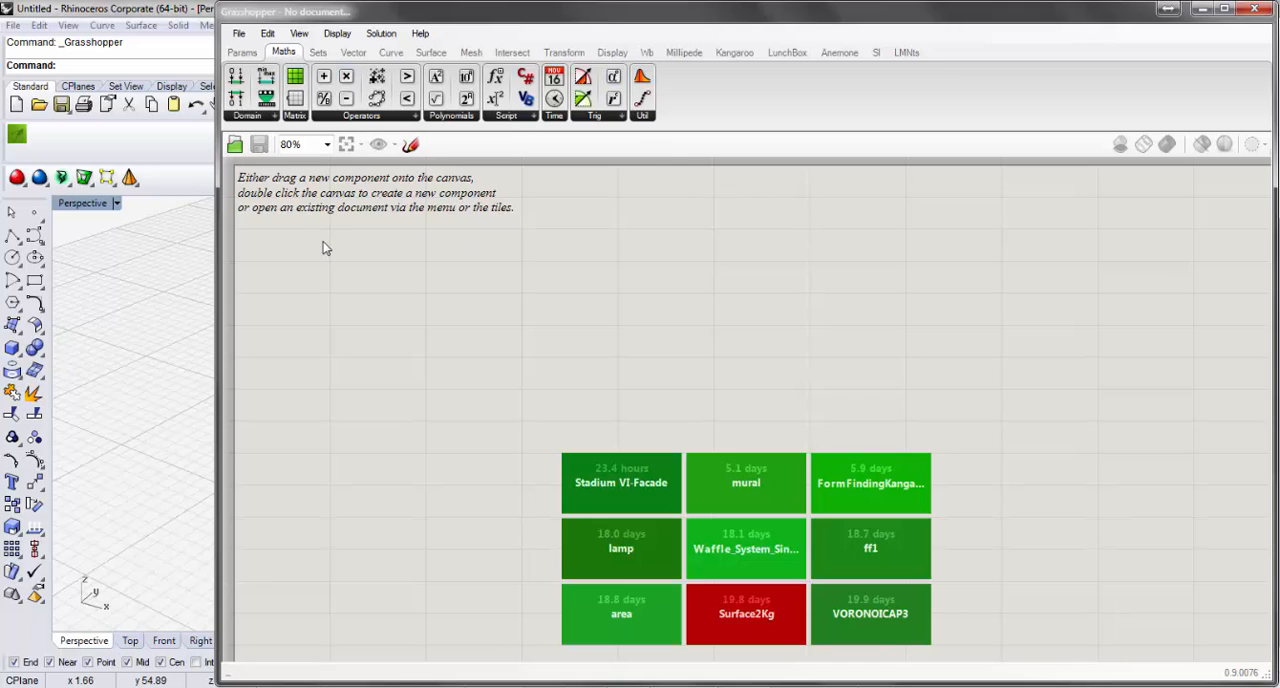
pyautogui.click(267, 121)
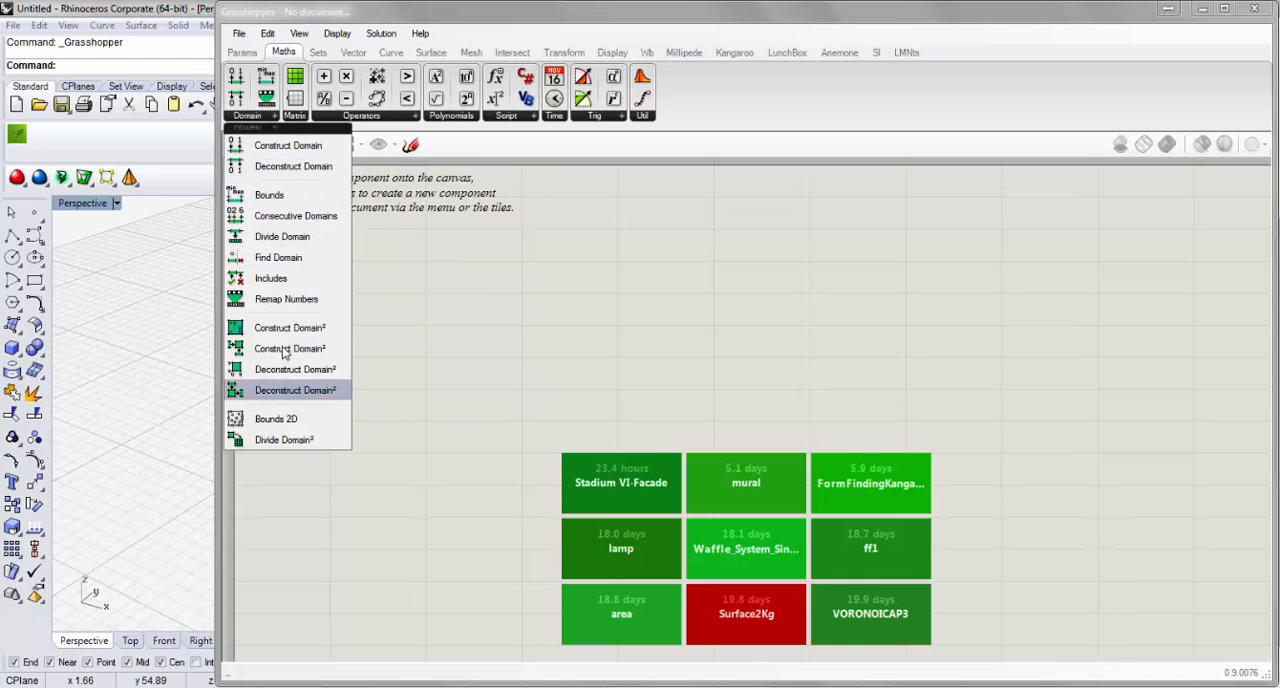
pyautogui.click(739, 244)
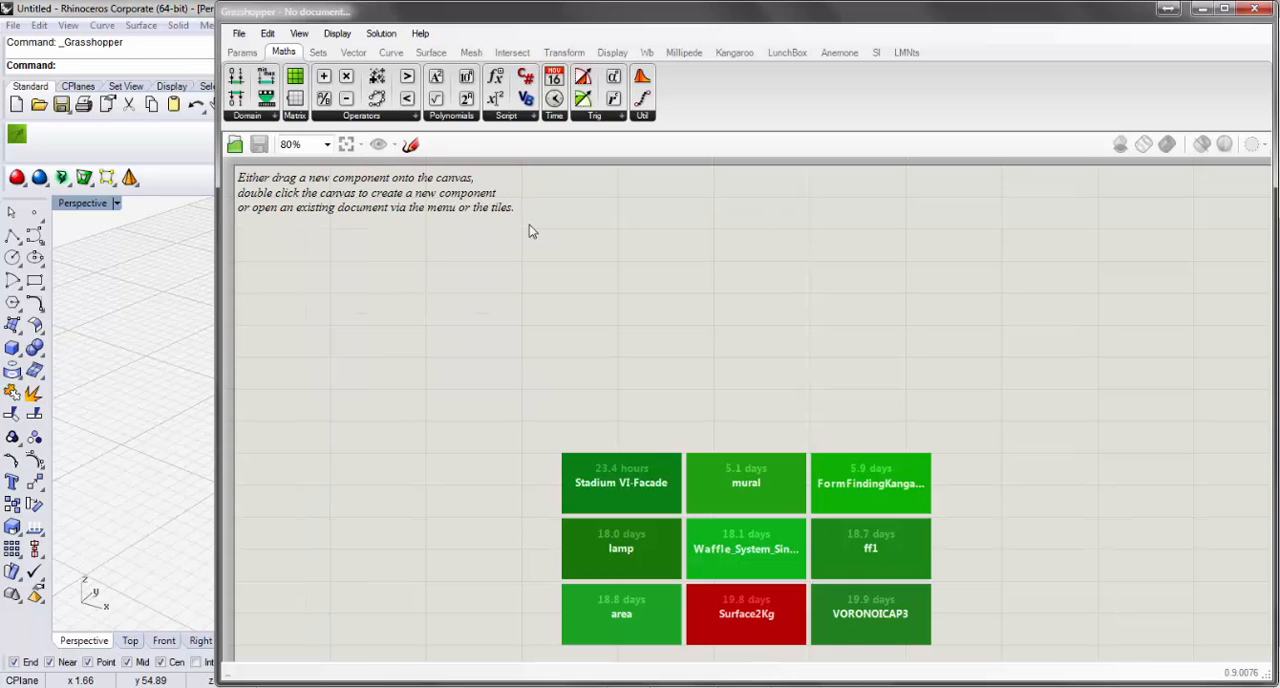
pyautogui.click(303, 118)
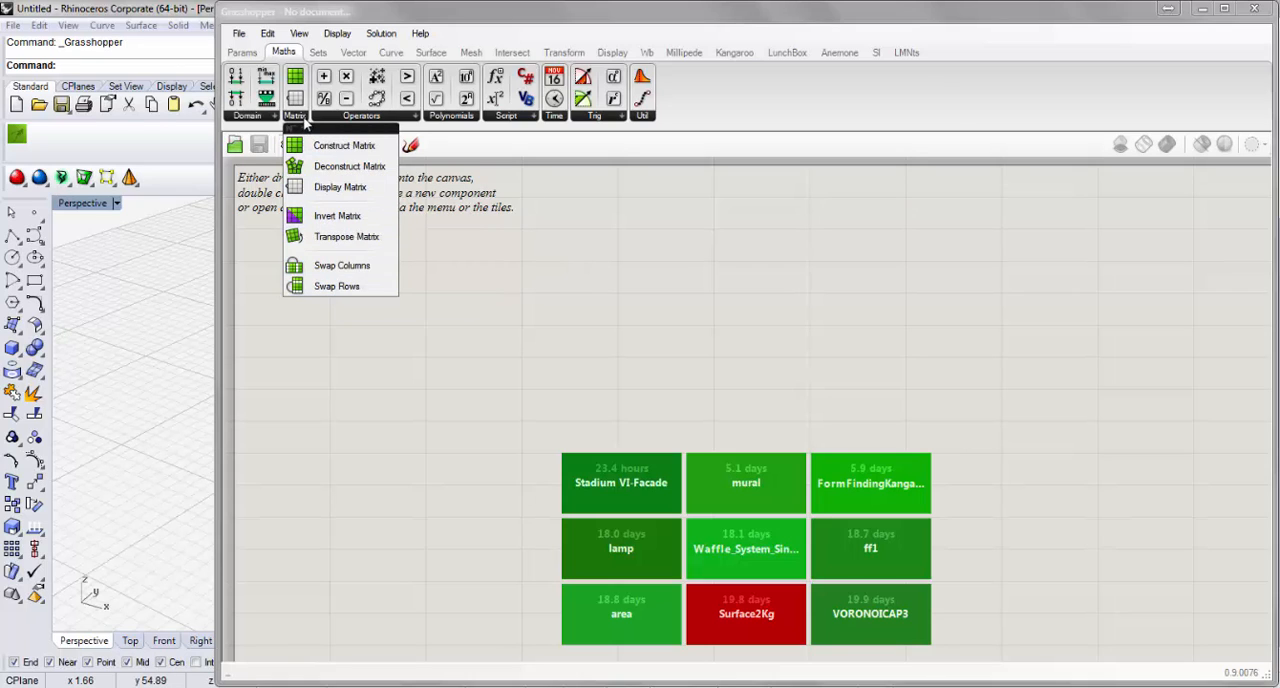
pyautogui.click(637, 291)
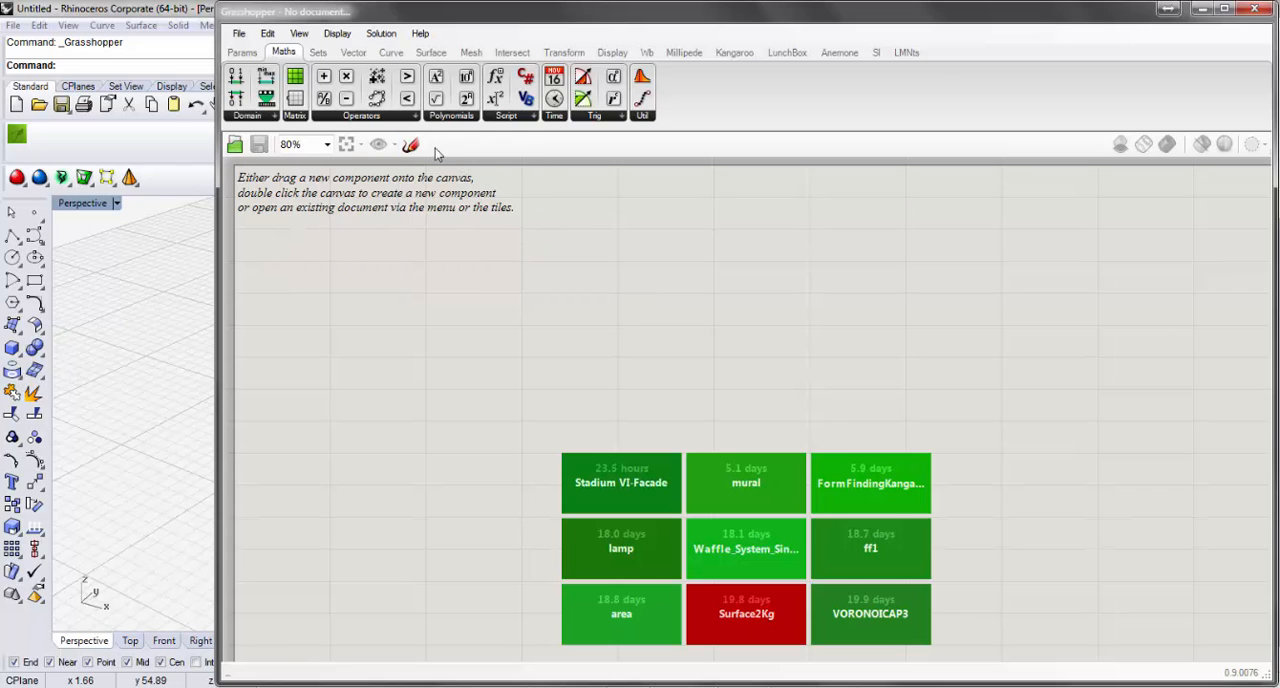
# Examine the Operators, Polynomials, Script, Time, Trig and Util component lists of the Maths category.
pyautogui.click(407, 117)
pyautogui.click(451, 117)
pyautogui.click(536, 118)
pyautogui.click(562, 117)
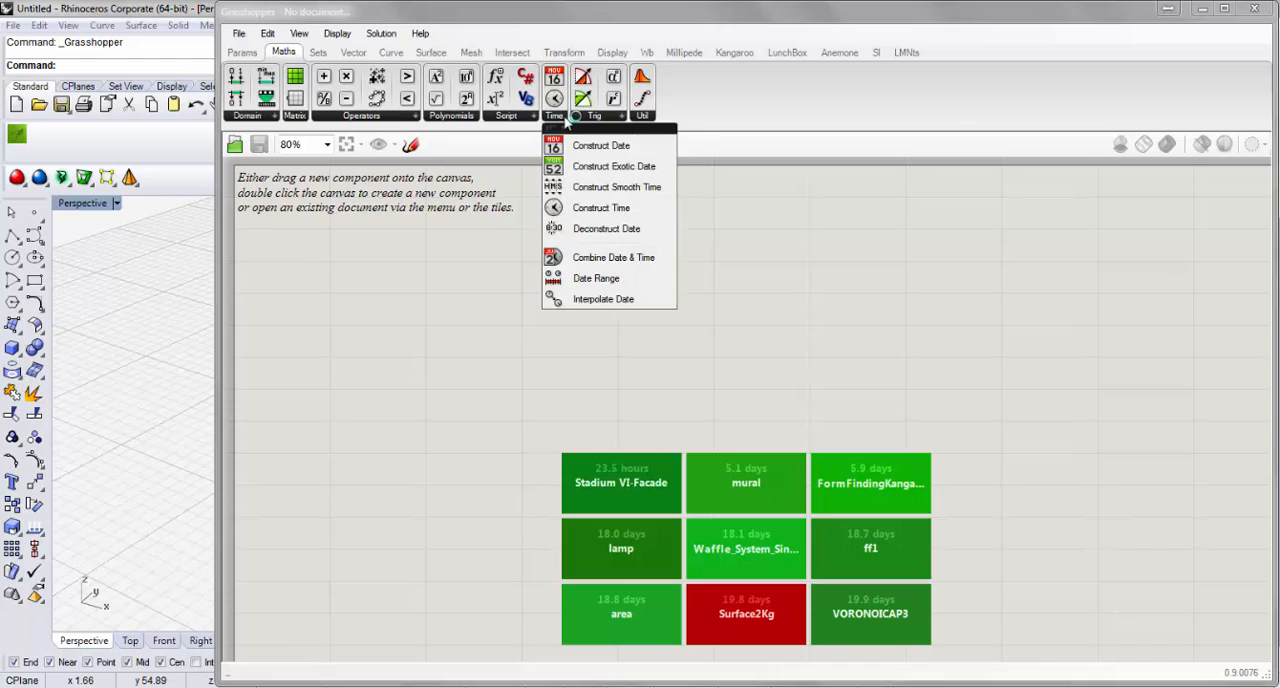
pyautogui.click(593, 118)
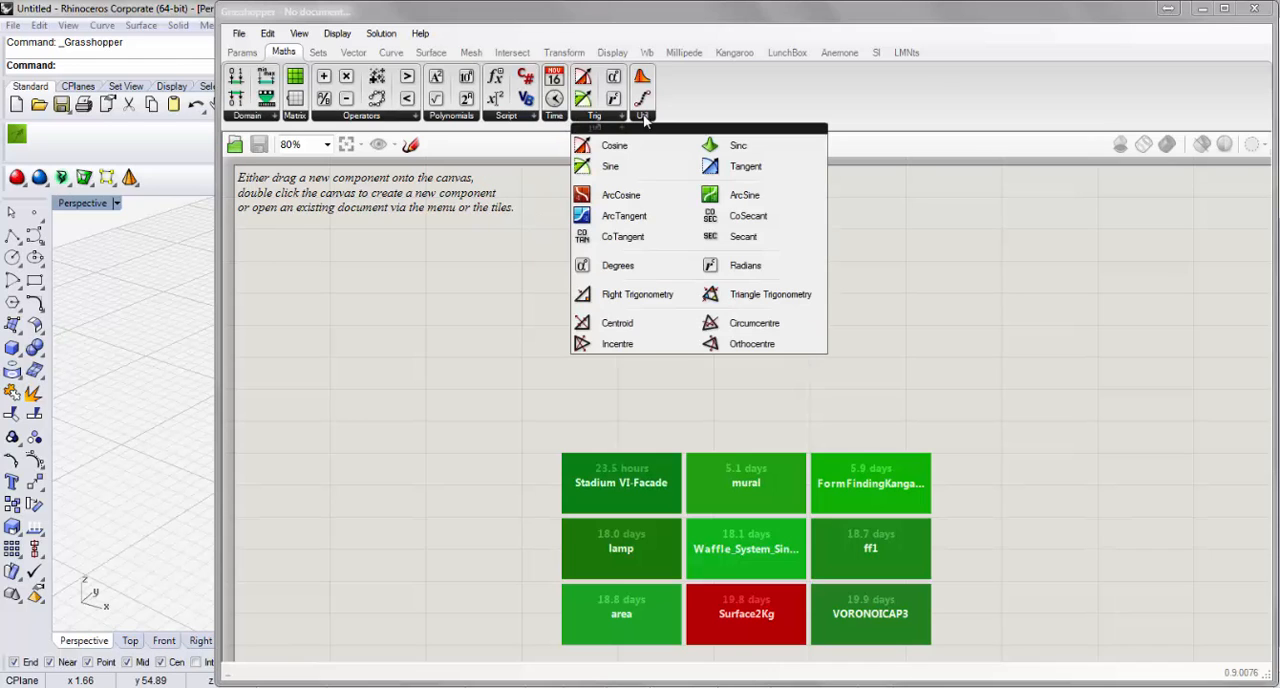
pyautogui.click(645, 117)
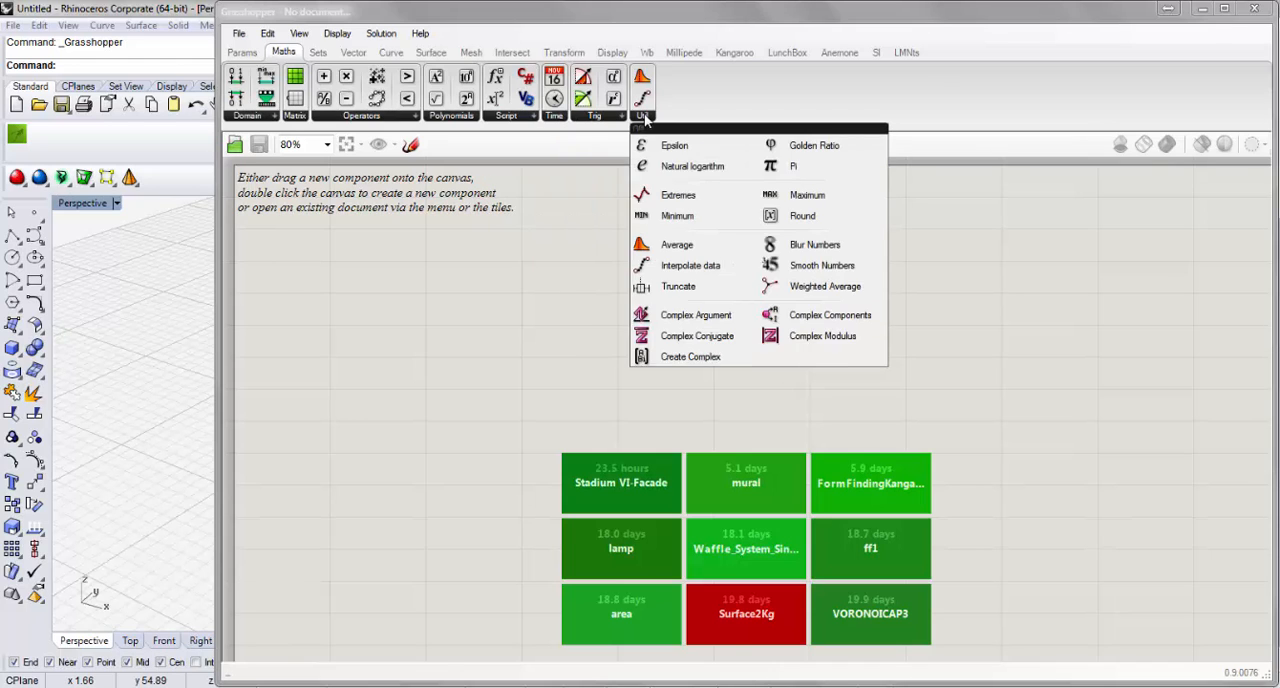
pyautogui.click(614, 118)
pyautogui.click(558, 118)
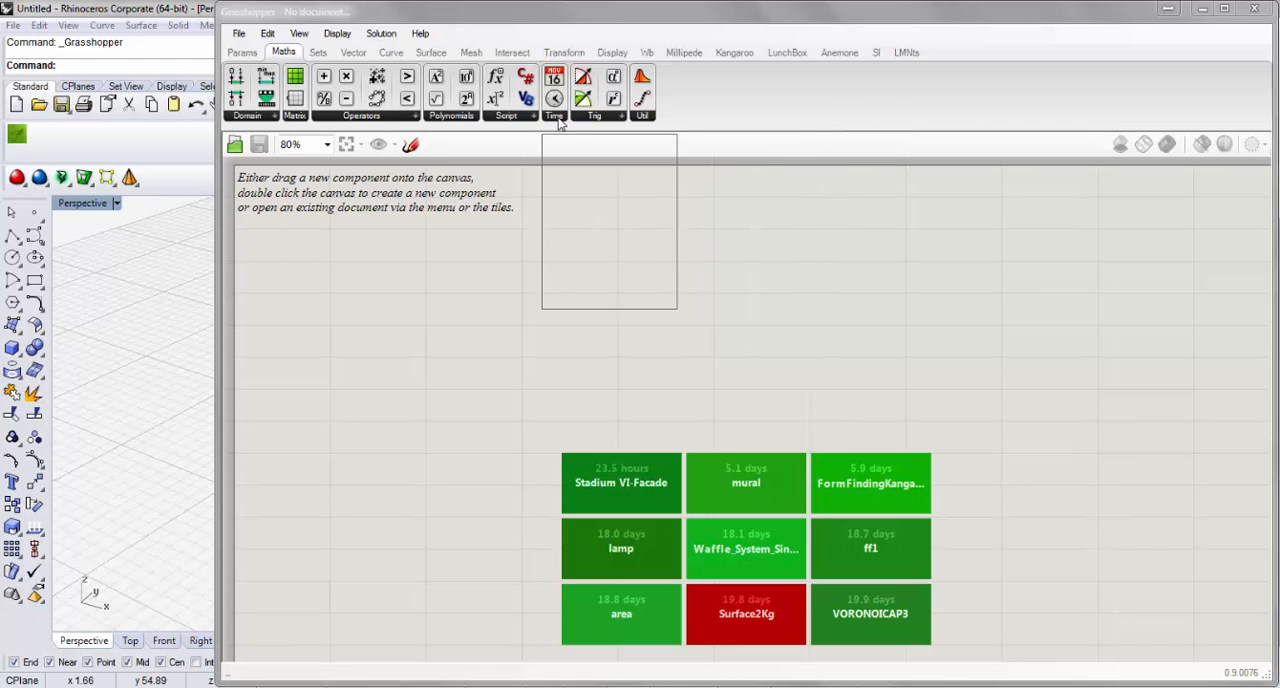
pyautogui.click(531, 119)
pyautogui.click(840, 255)
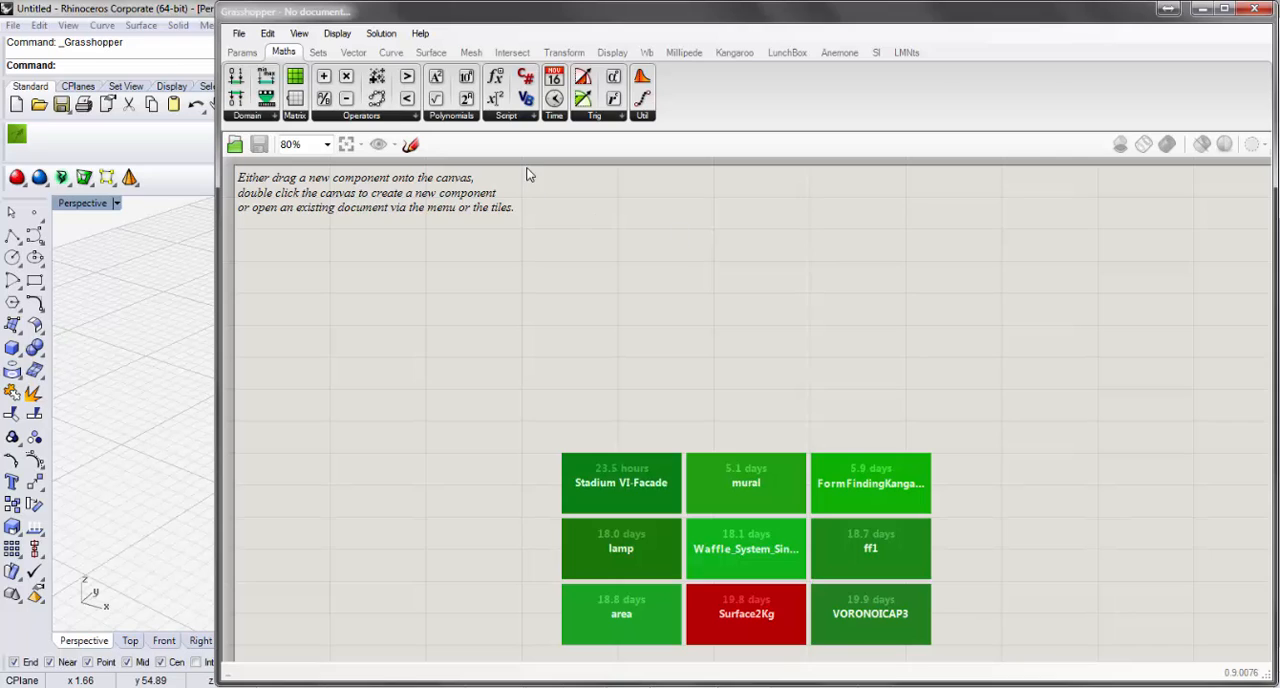
# Examine the List, Sequence, Sets, Text and Tree component lists in the Sets category.
pyautogui.click(318, 54)
pyautogui.click(318, 119)
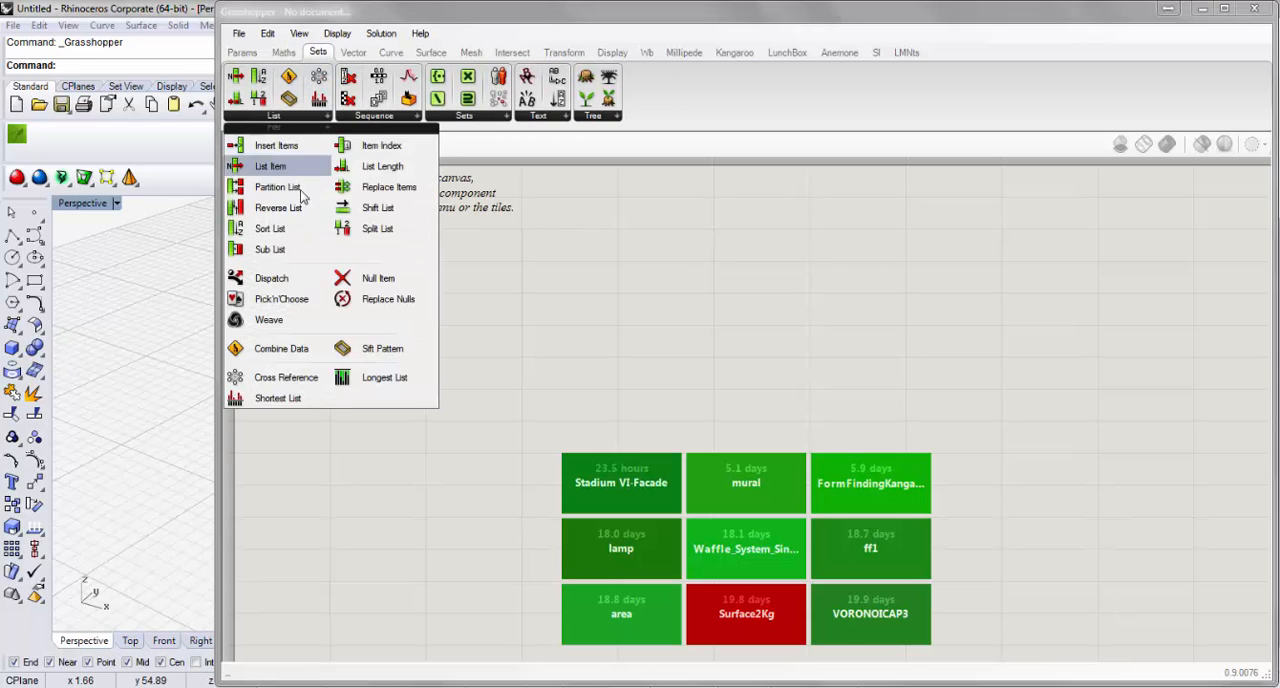
pyautogui.click(380, 119)
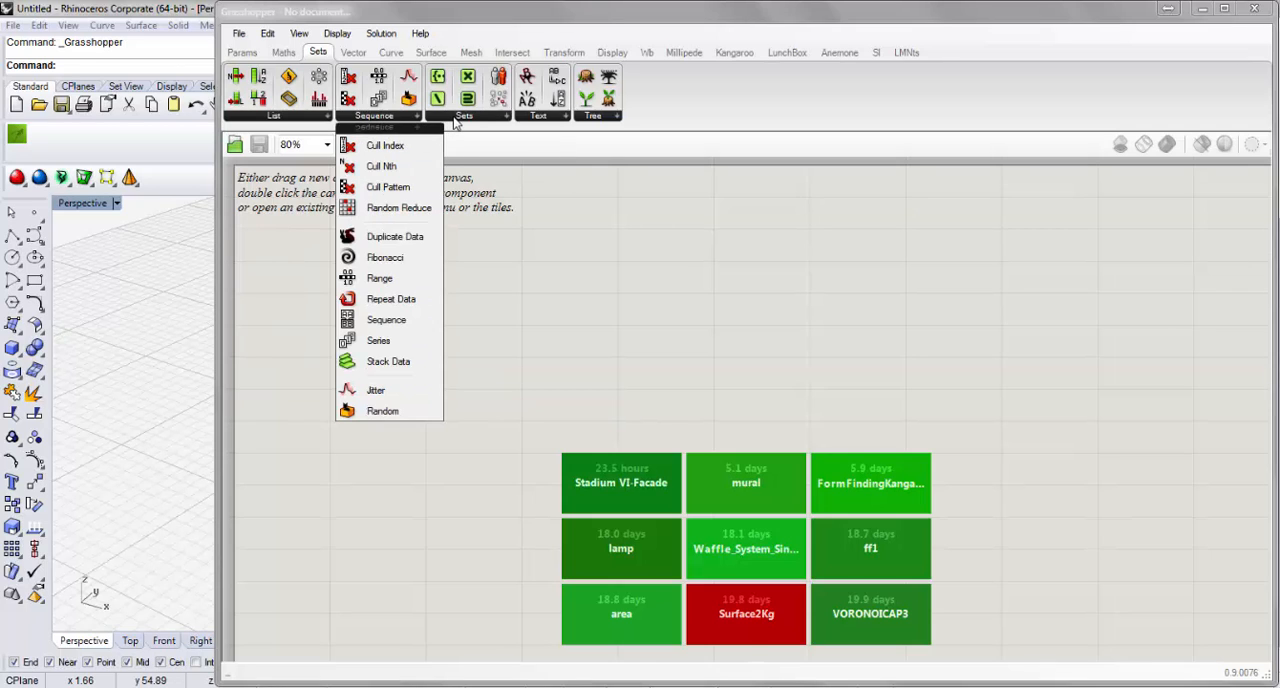
pyautogui.click(458, 119)
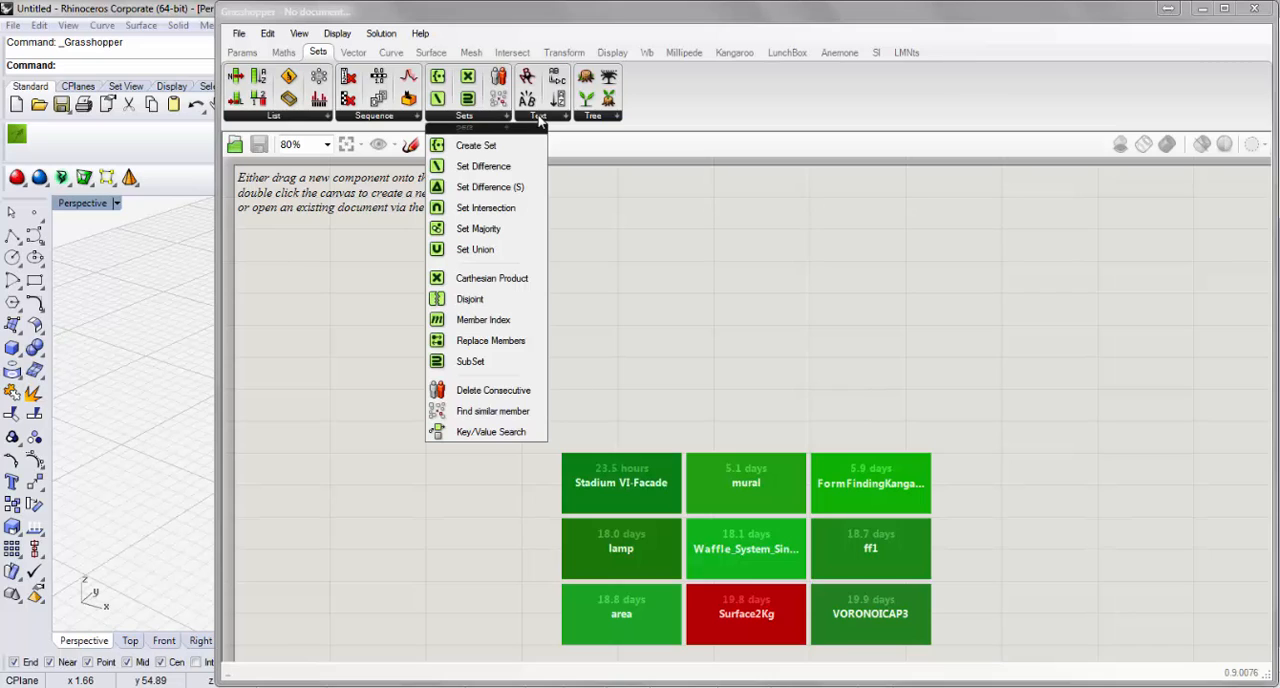
pyautogui.click(538, 119)
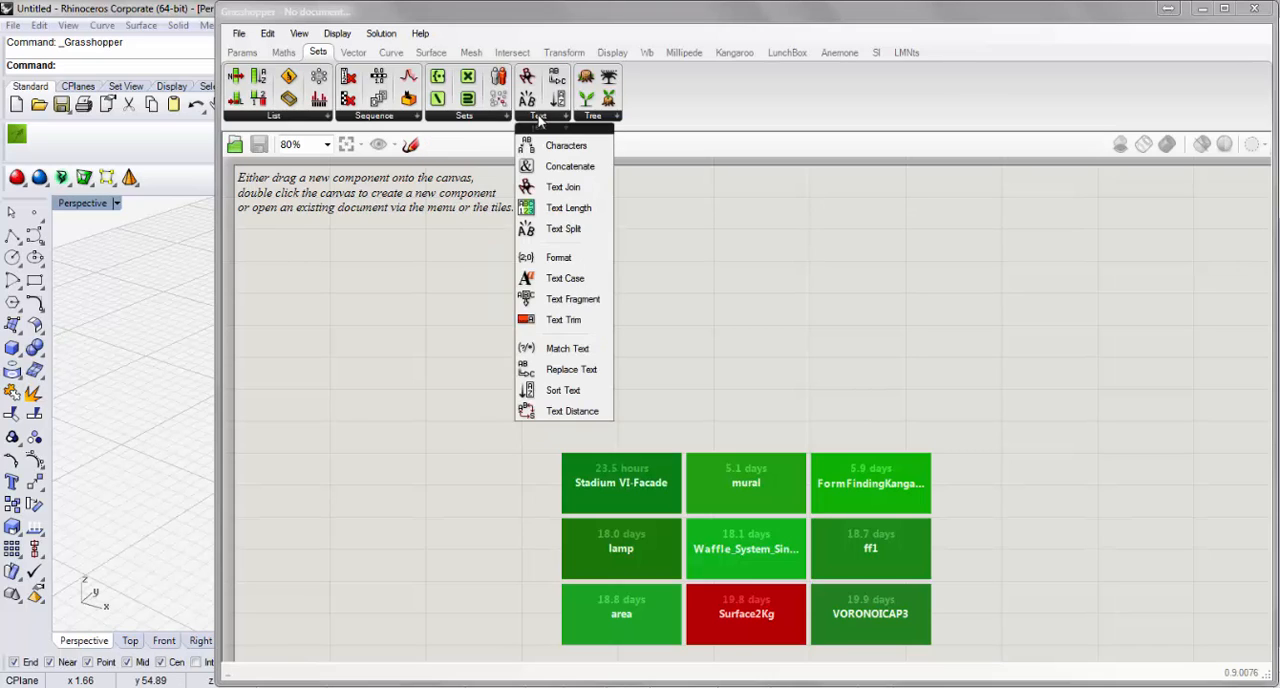
pyautogui.click(606, 121)
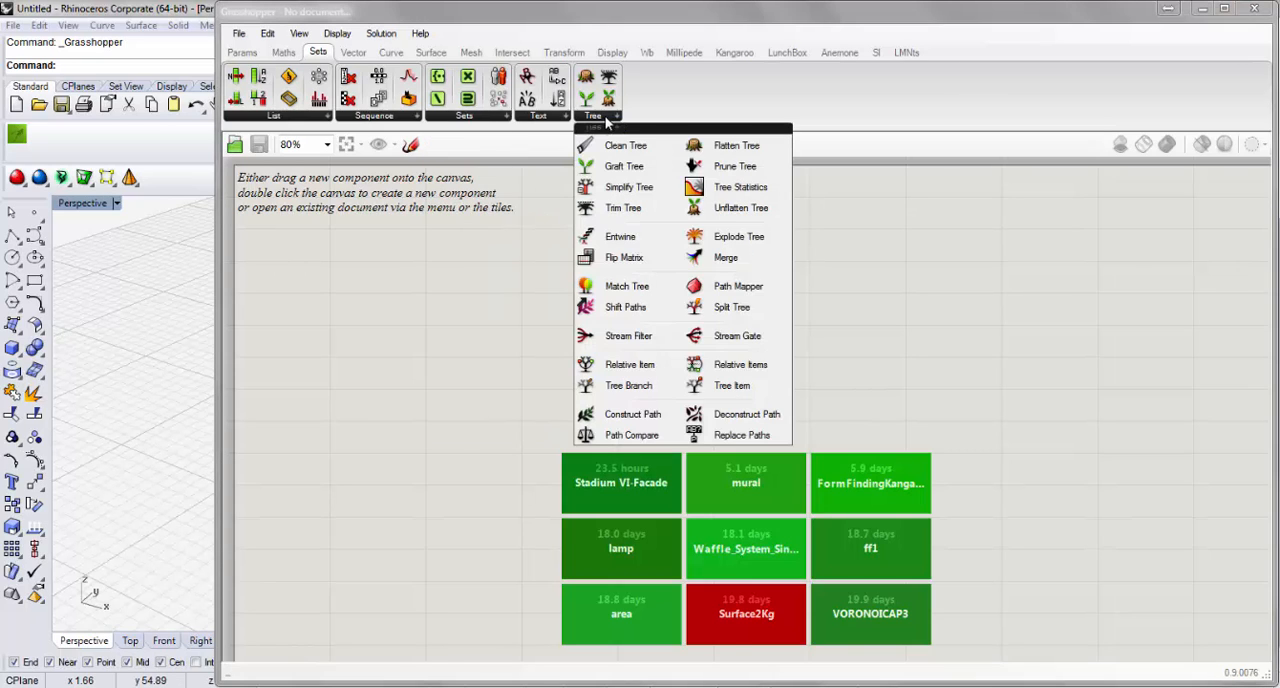
# Examine the Field, Grid, Plane, Point and Vector component lists in the Vector category.
pyautogui.click(353, 52)
pyautogui.click(257, 117)
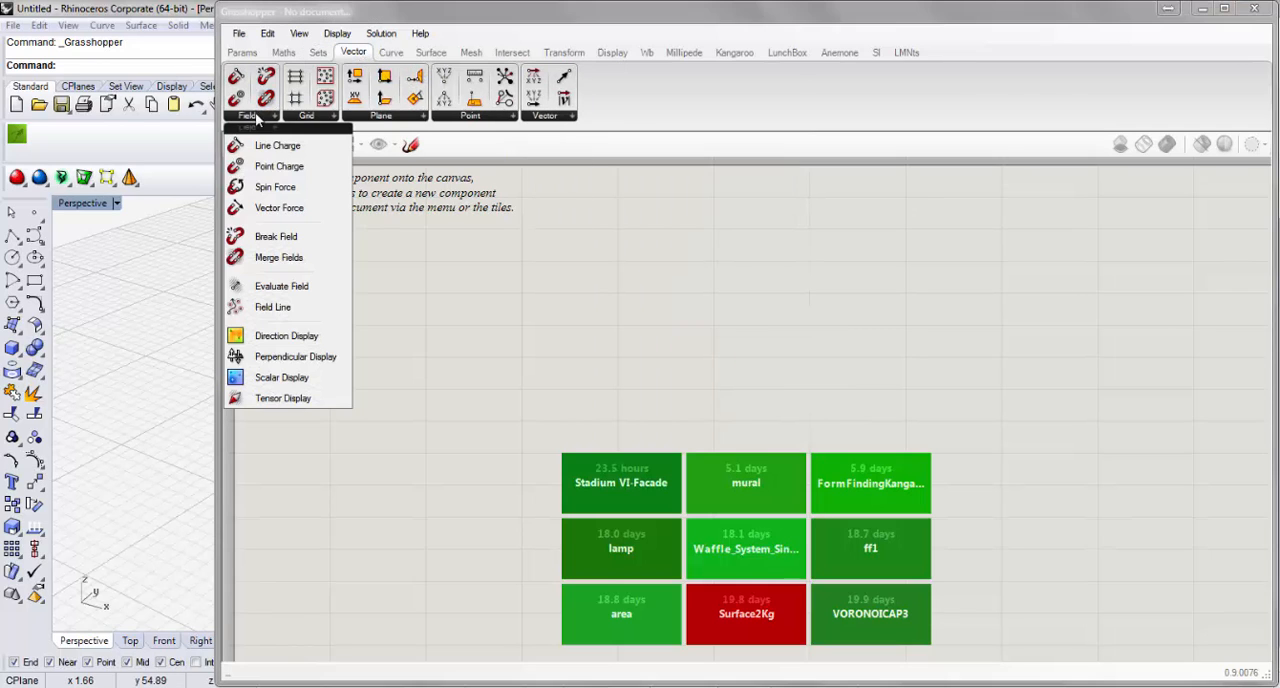
pyautogui.click(306, 117)
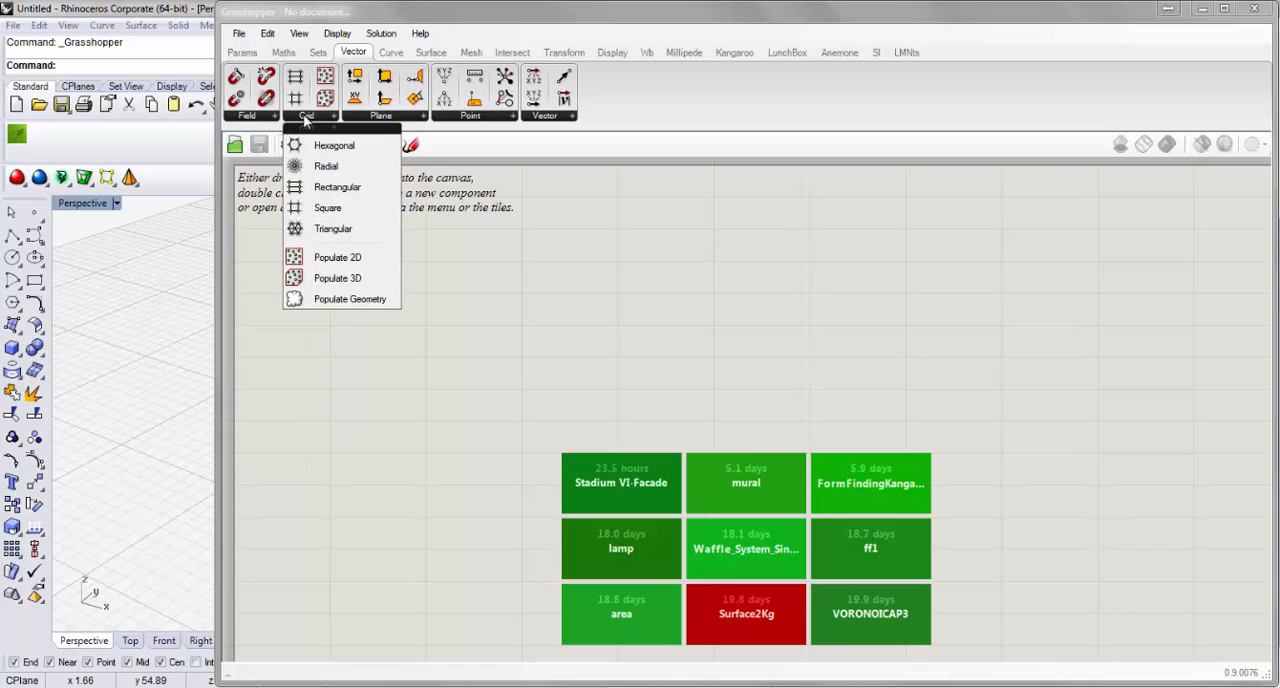
pyautogui.click(378, 117)
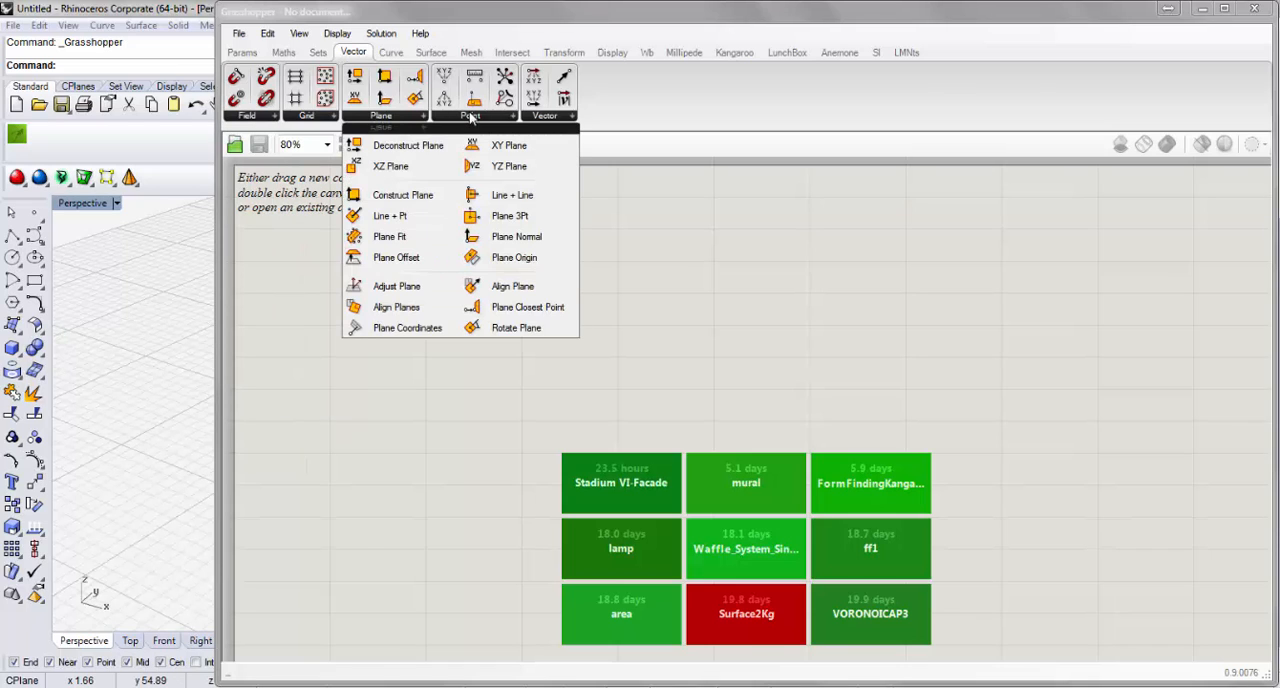
pyautogui.click(470, 117)
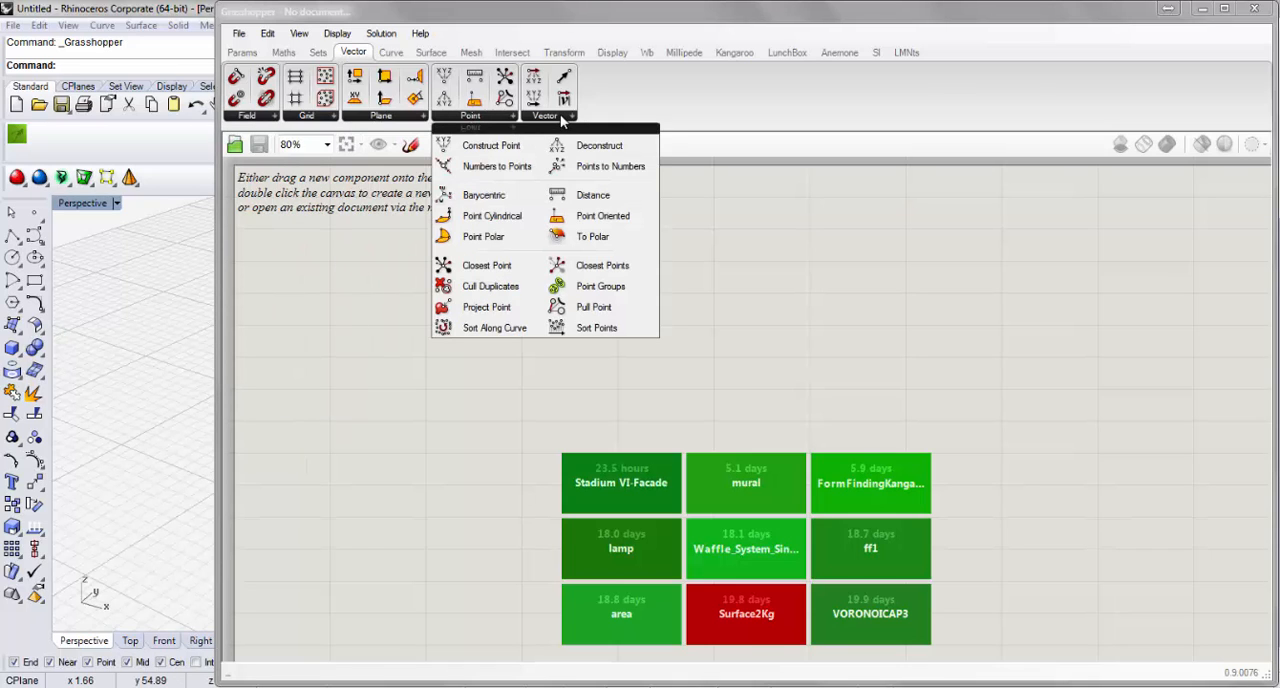
pyautogui.click(562, 118)
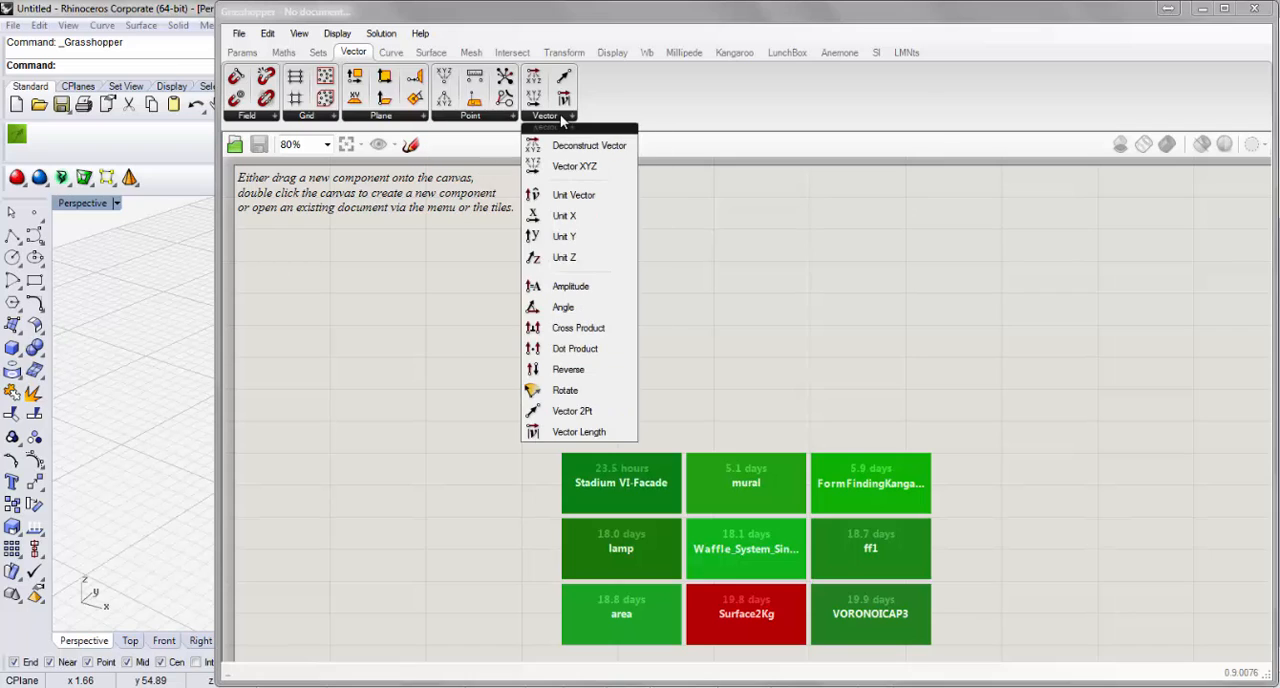
# Examine the Analysis, Division, Primitive, Spline and Util component lists in the Curve category.
pyautogui.click(398, 55)
pyautogui.click(320, 116)
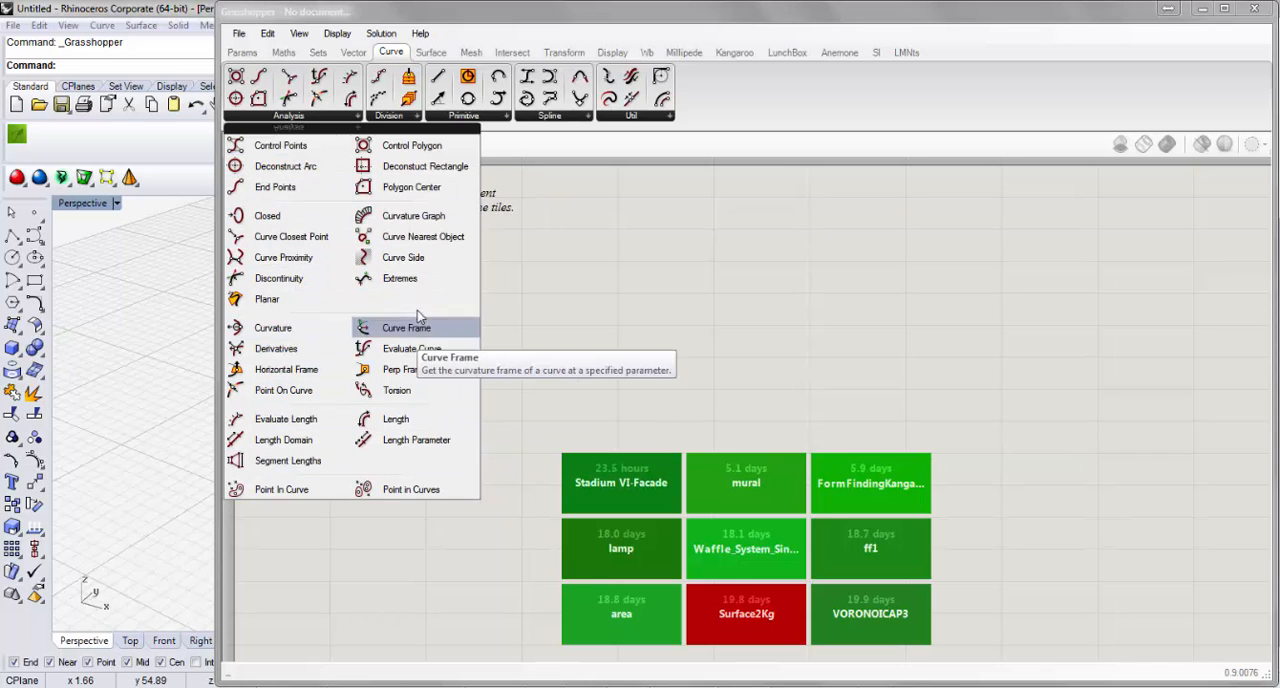
pyautogui.click(409, 121)
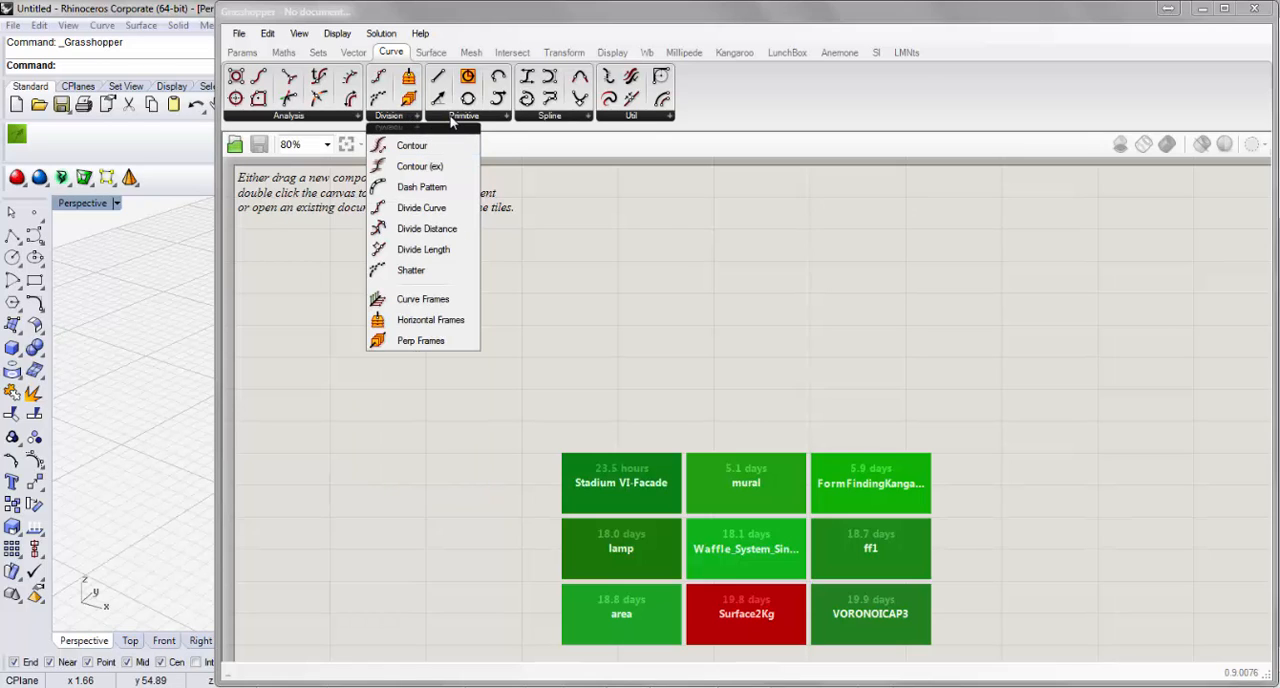
pyautogui.click(451, 120)
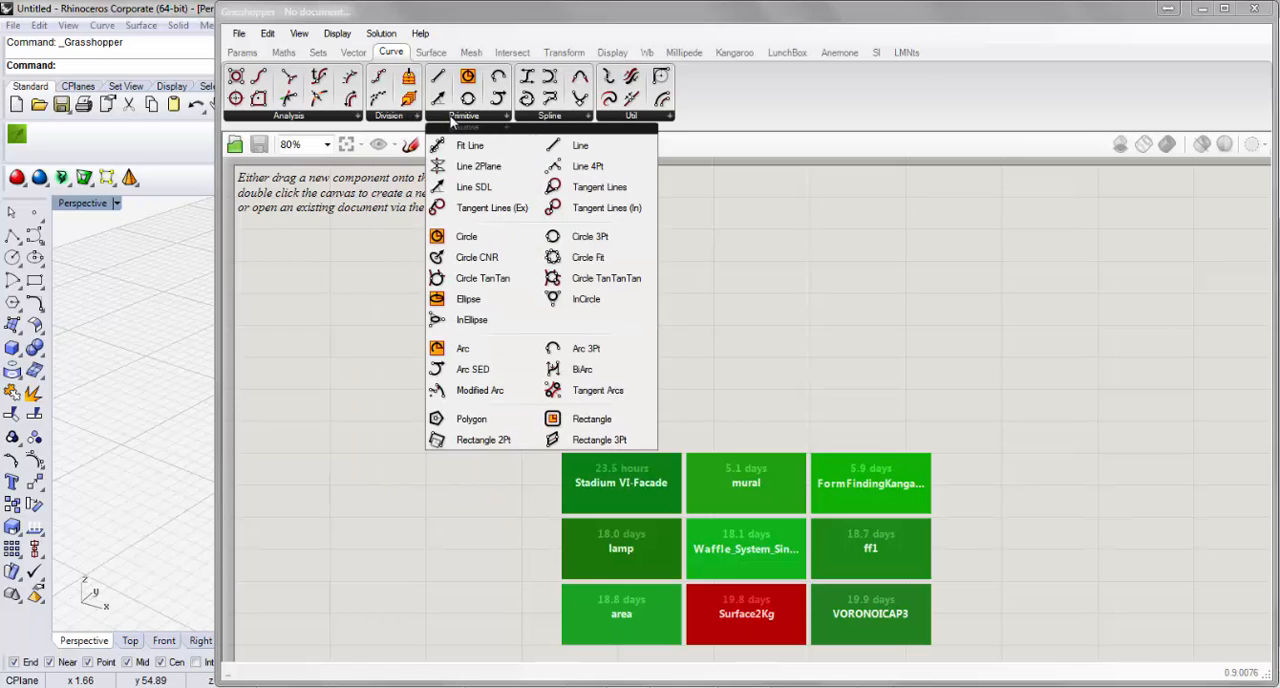
pyautogui.click(546, 119)
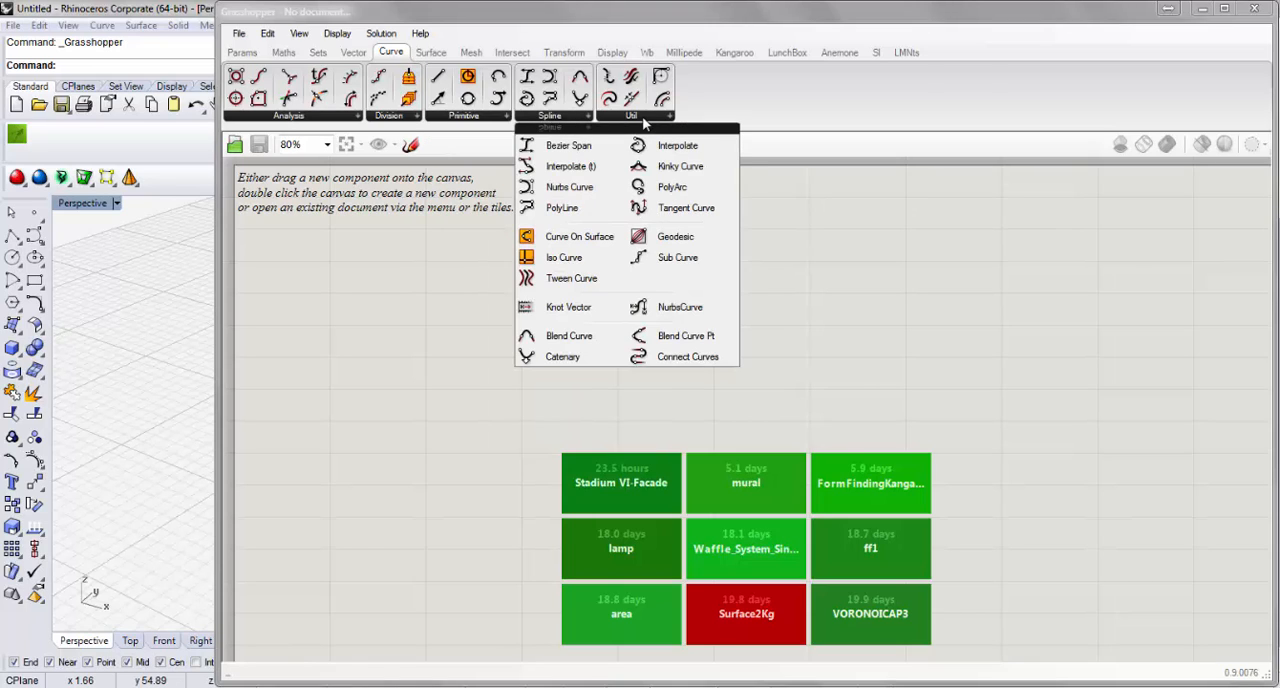
pyautogui.click(644, 120)
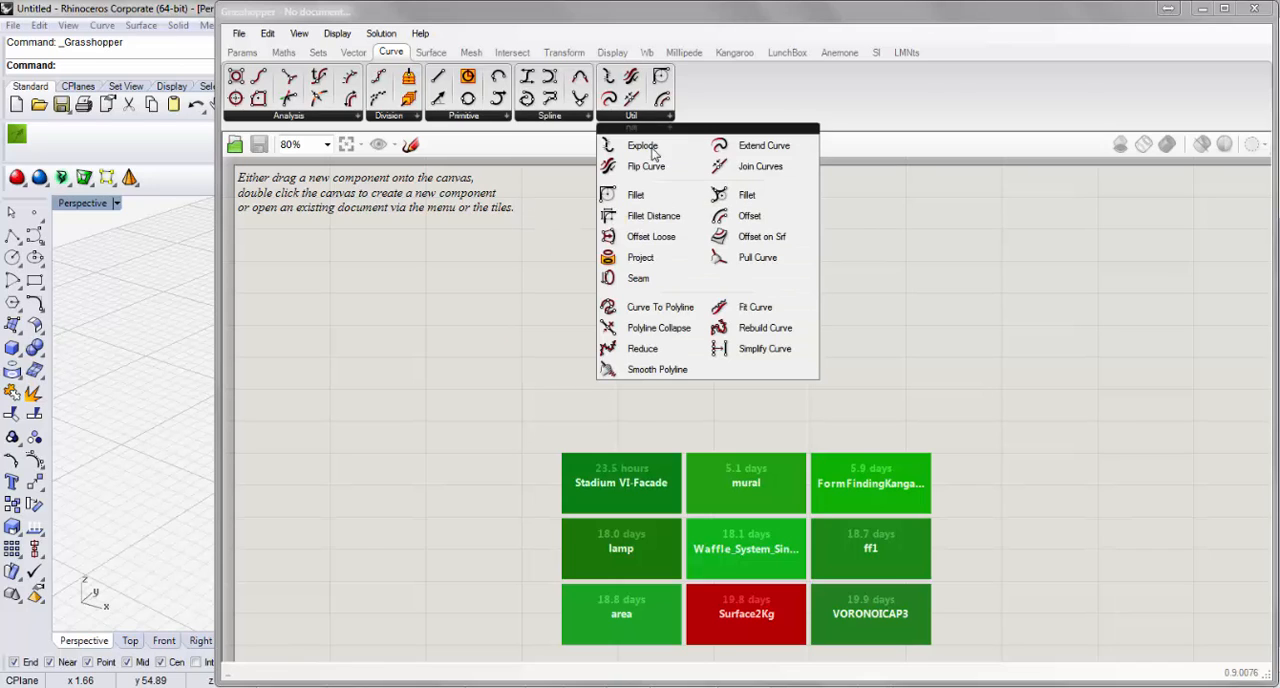
# Examine the Analysis, Freeform, Primitive and Util component lists in the Surface category.
pyautogui.click(434, 56)
pyautogui.click(300, 117)
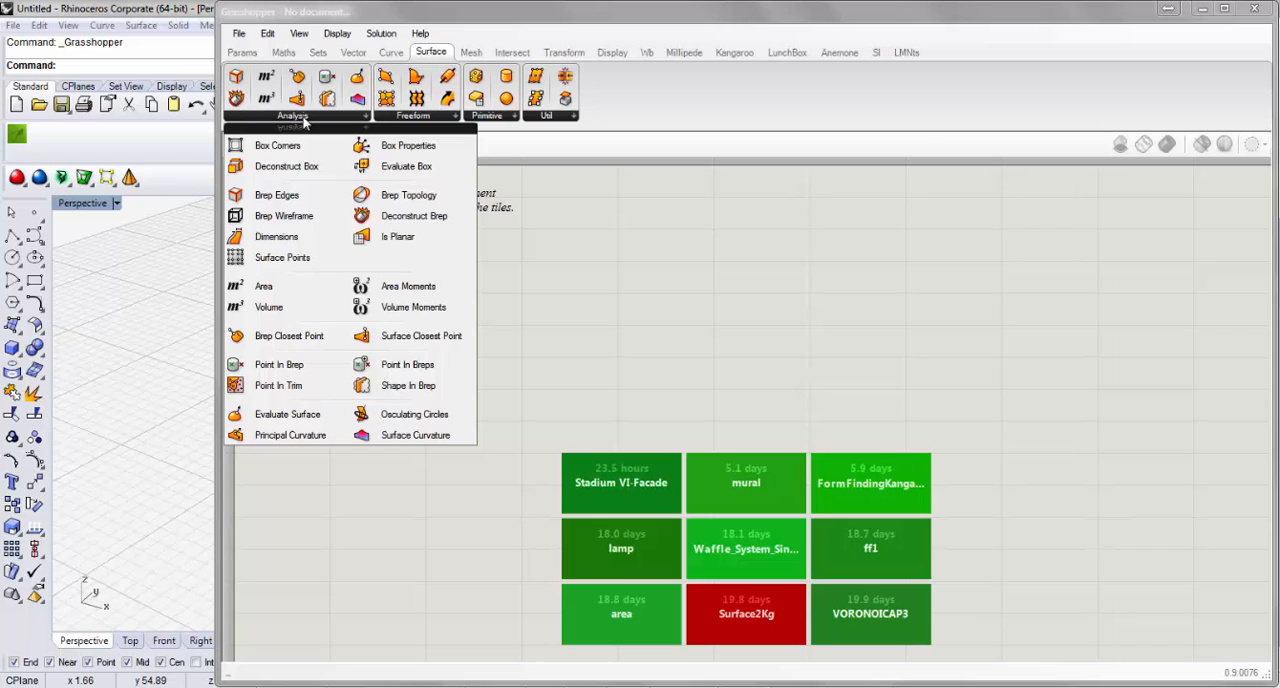
pyautogui.click(413, 117)
pyautogui.click(487, 117)
pyautogui.click(546, 117)
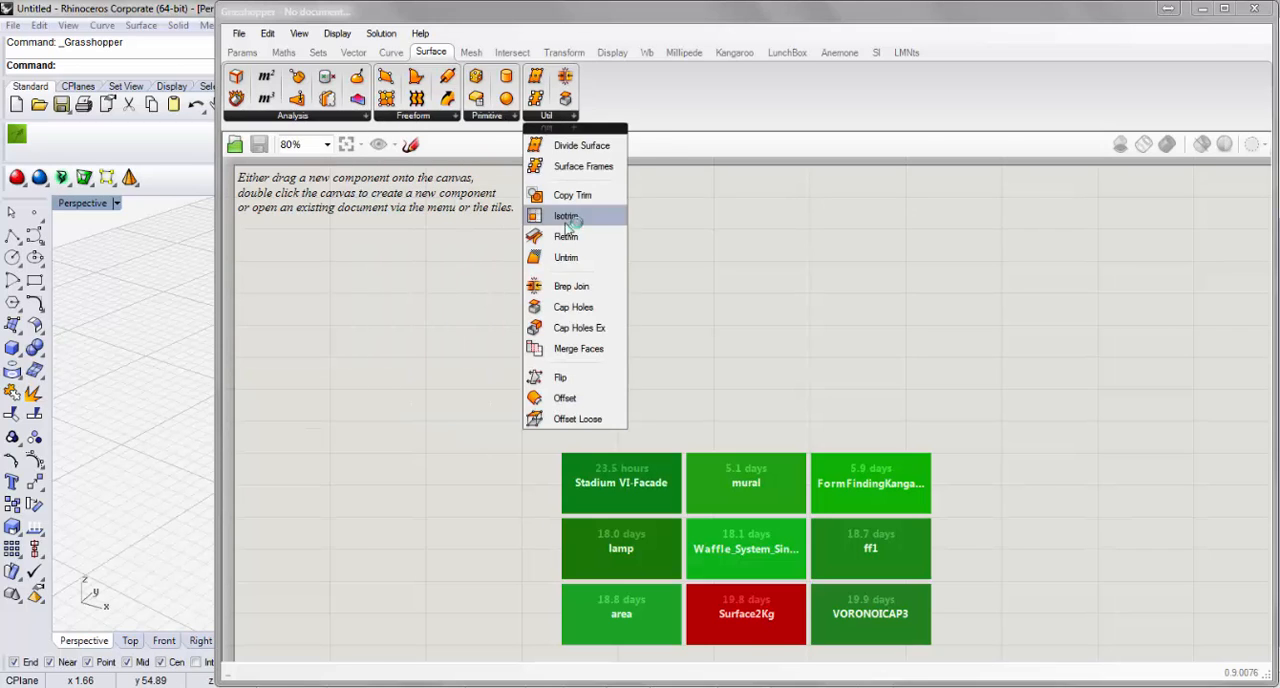
pyautogui.click(740, 294)
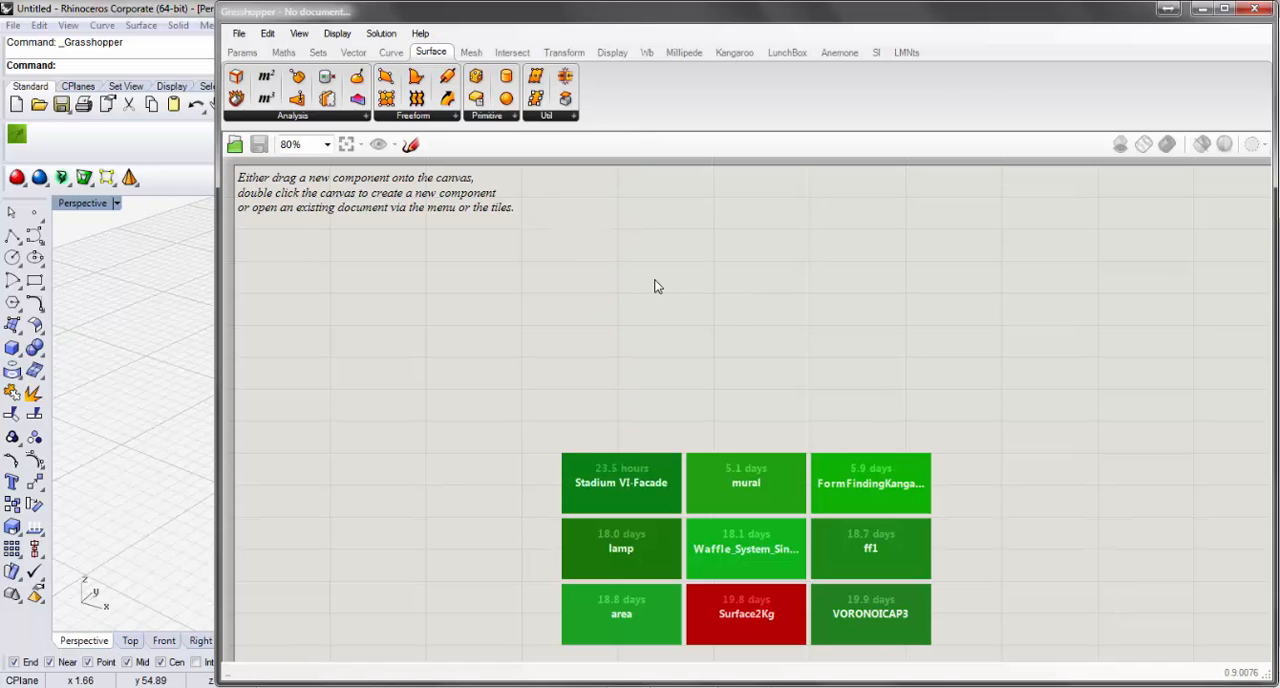
# Search the canvas for "line", add the Line parameter that holds line segments, and place it in the empty area below the morfoLL logo.
pyautogui.doubleClick(655, 286)
pyautogui.click(551, 312)
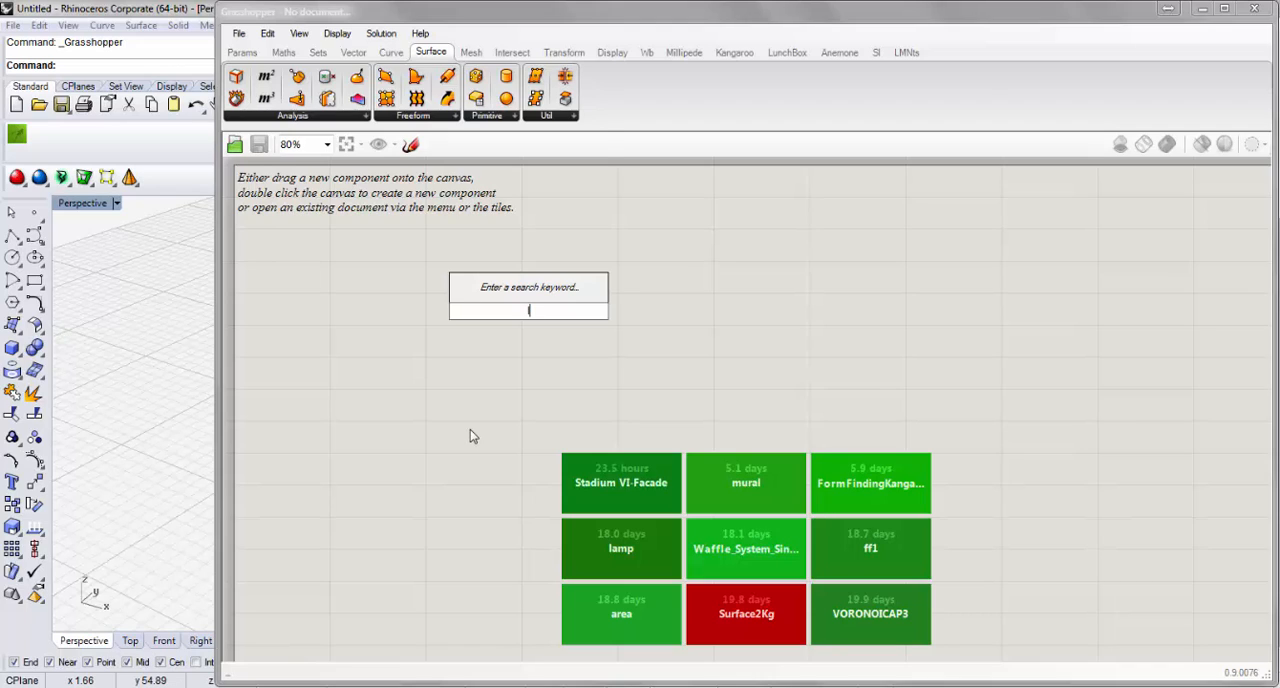
pyautogui.write('line')
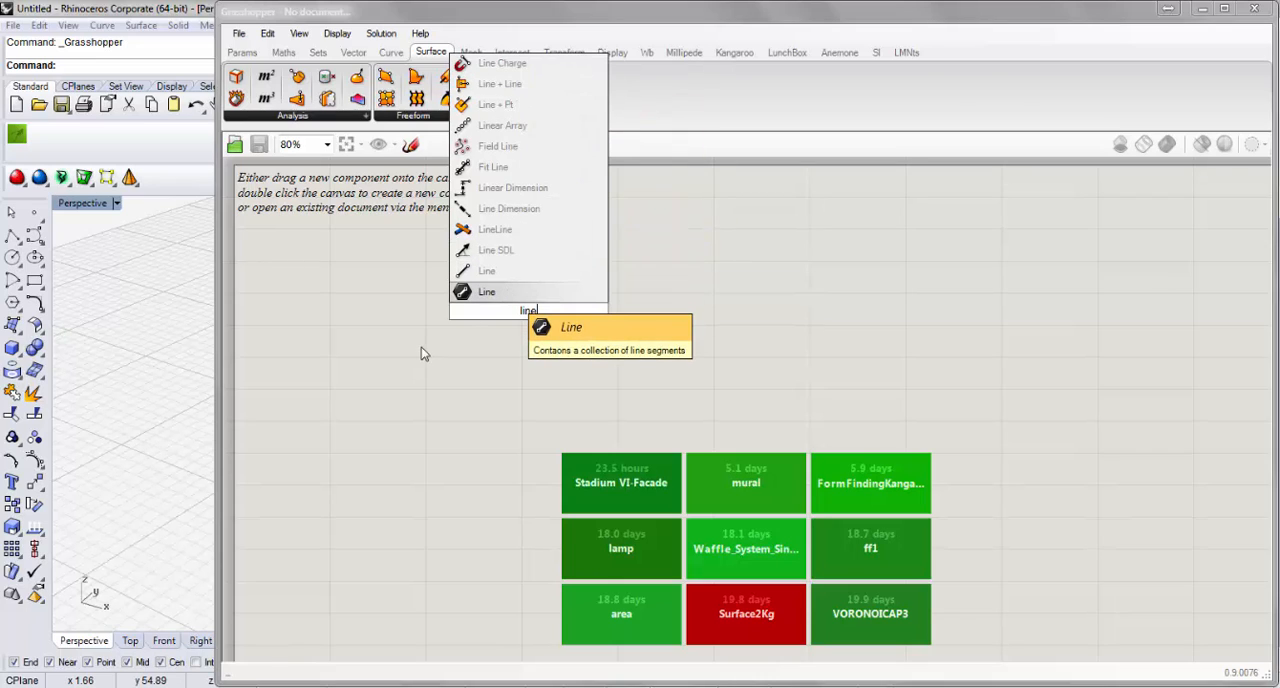
pyautogui.press('Return')
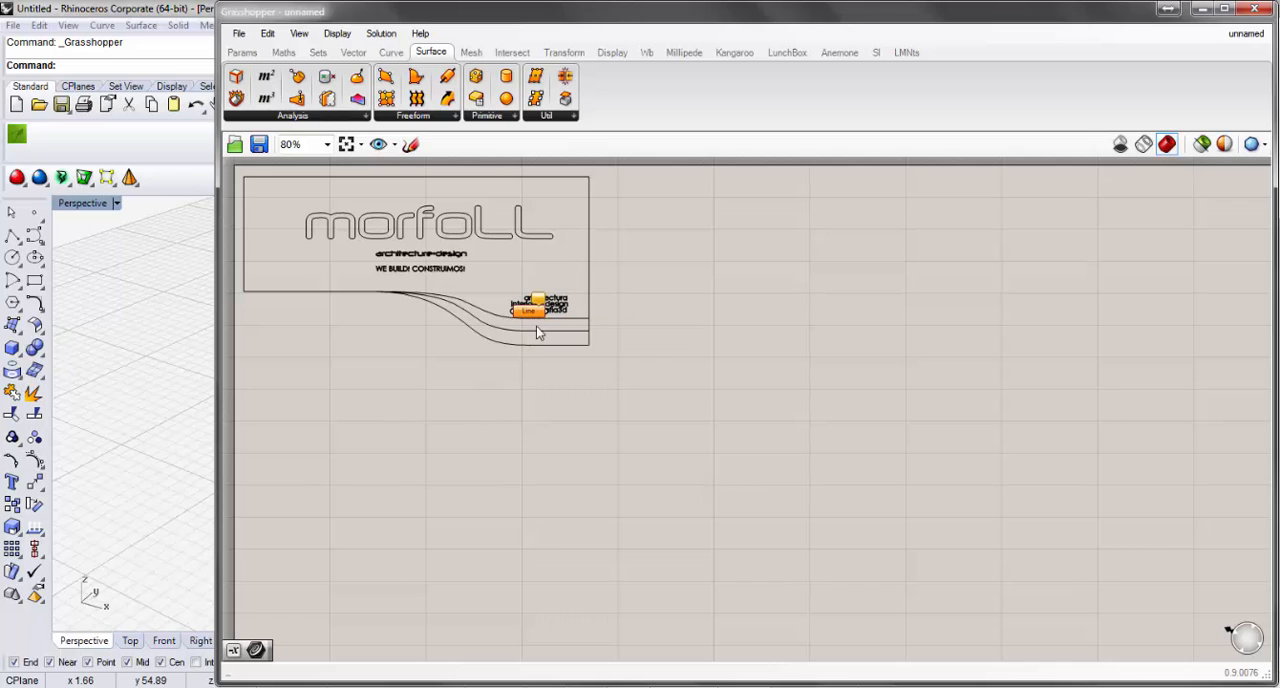
pyautogui.moveTo(530, 312); pyautogui.dragTo(362, 399)
pyautogui.scroll(3, 319, 400)
pyautogui.moveTo(434, 318); pyautogui.dragTo(579, 286, button='right')
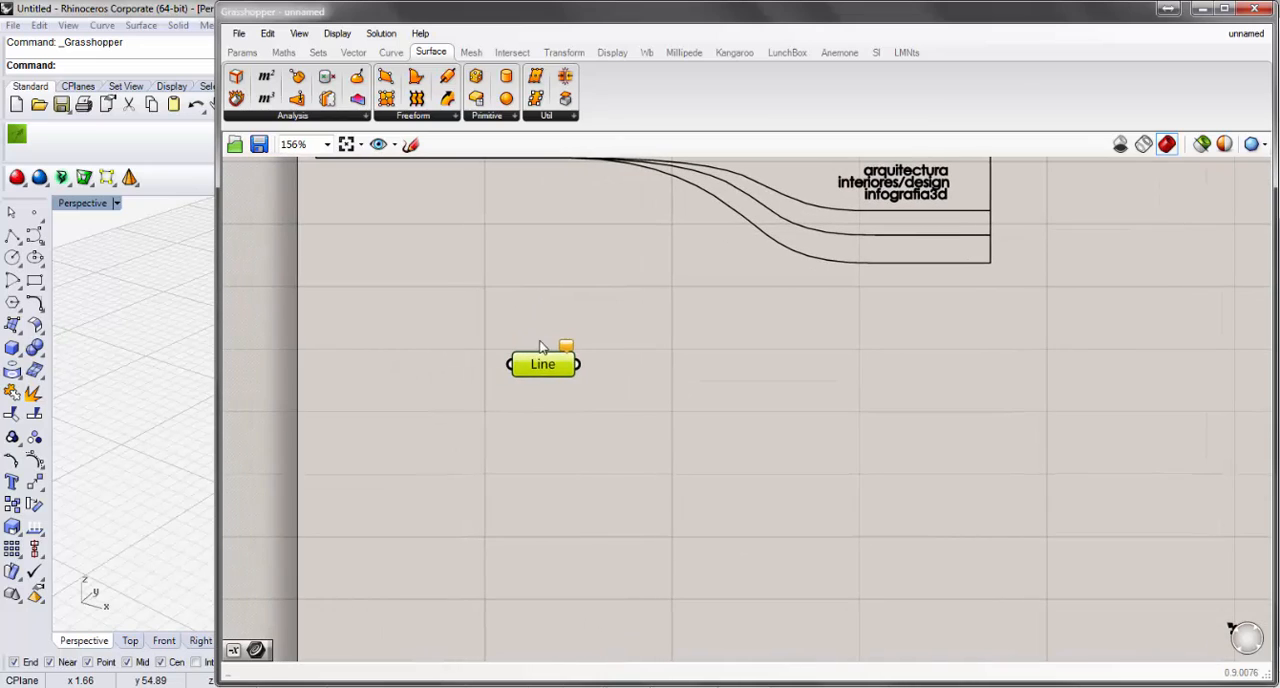
pyautogui.moveTo(540, 346); pyautogui.dragTo(429, 398)
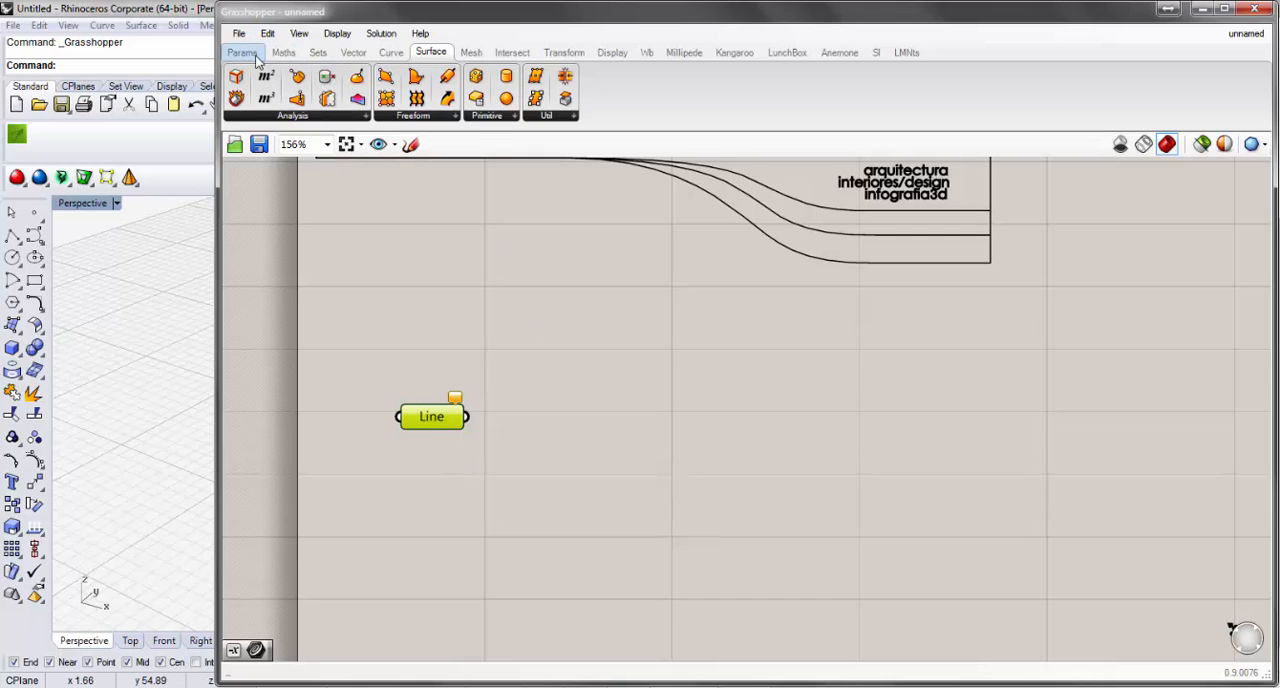
# Search the canvas for "line", add the Line component that creates a line between two points, and place it beside the Line parameter.
pyautogui.click(688, 448)
pyautogui.doubleClick(688, 450)
pyautogui.write('line')
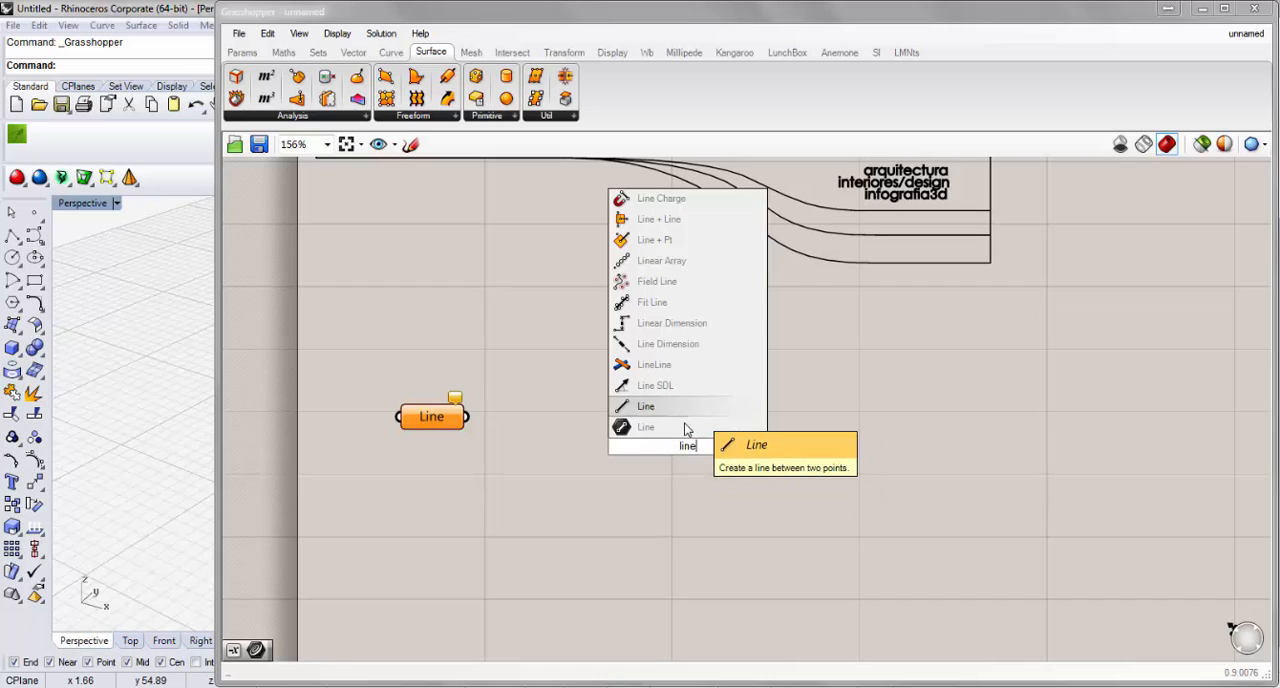
pyautogui.click(688, 407)
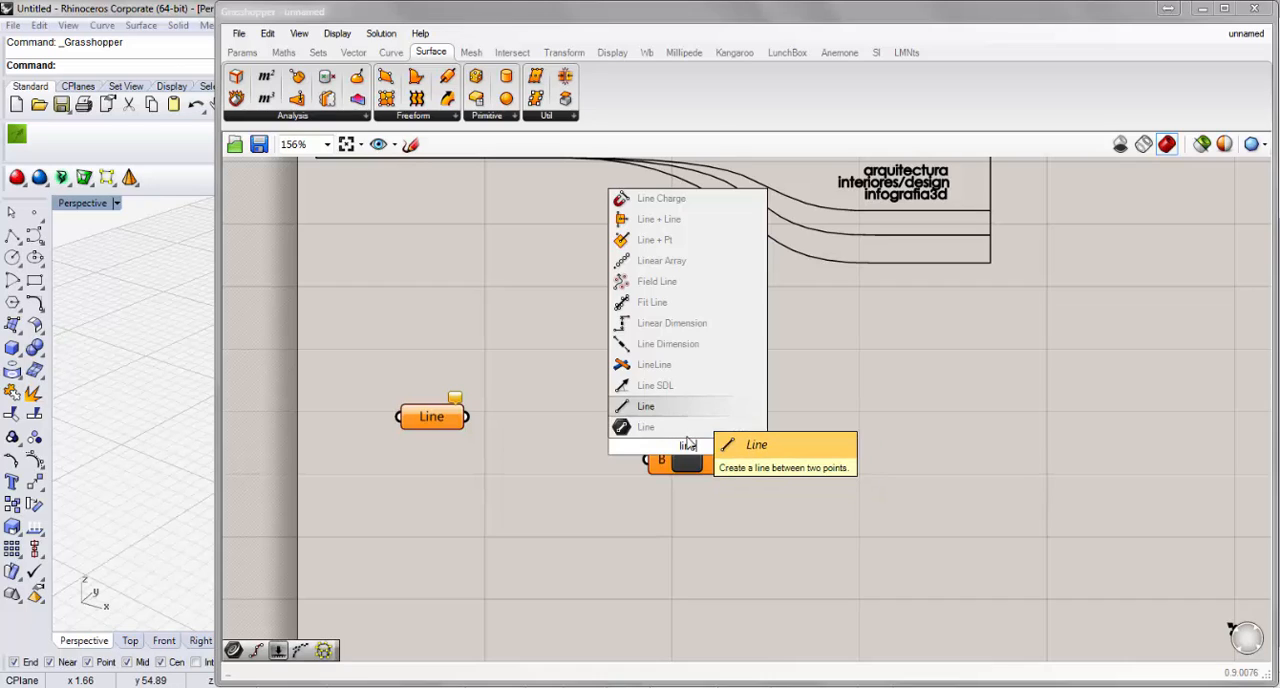
pyautogui.moveTo(686, 452); pyautogui.dragTo(641, 423)
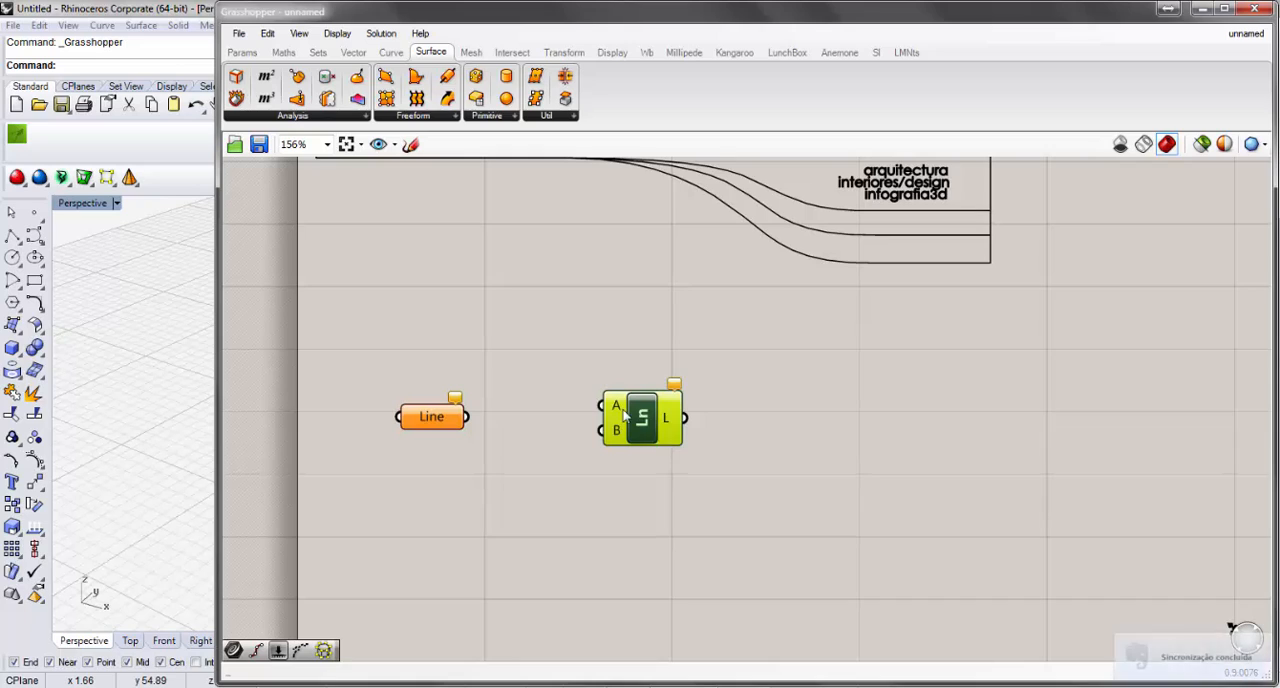
pyautogui.moveTo(645, 432); pyautogui.dragTo(600, 414)
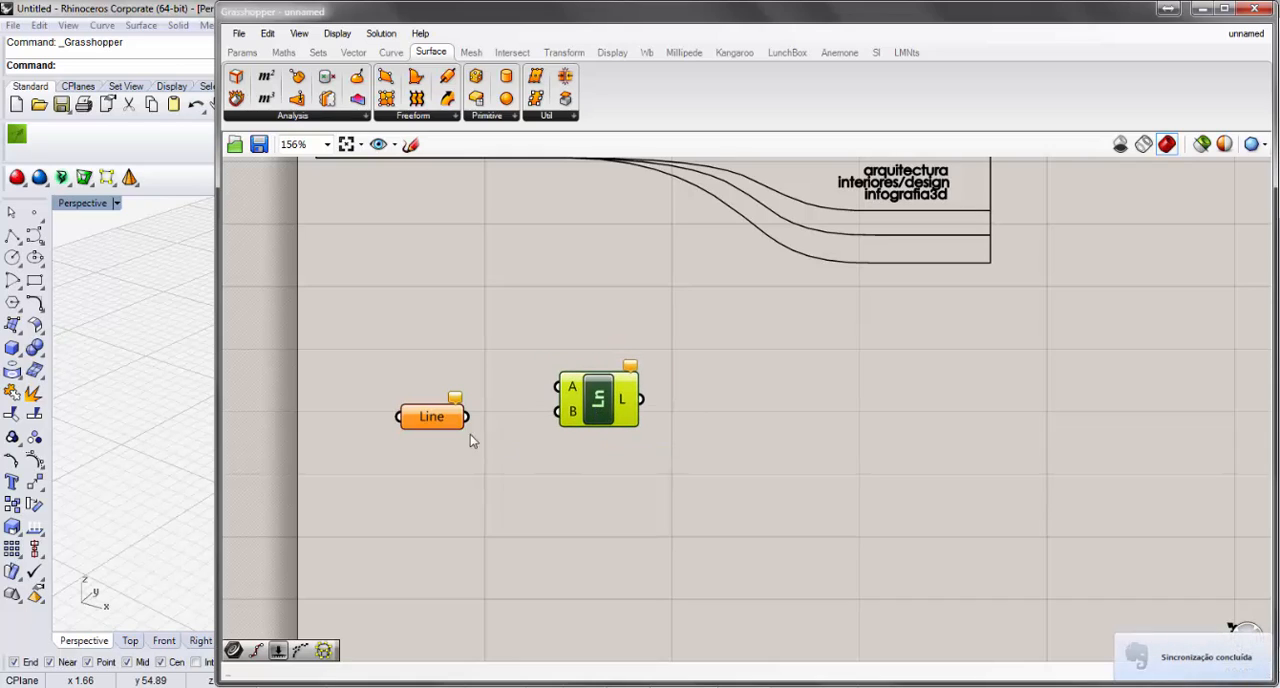
# Select both the Line parameter and the two-point Line component and delete them from the canvas.
pyautogui.moveTo(437, 360); pyautogui.dragTo(491, 466)
pyautogui.click(608, 410)
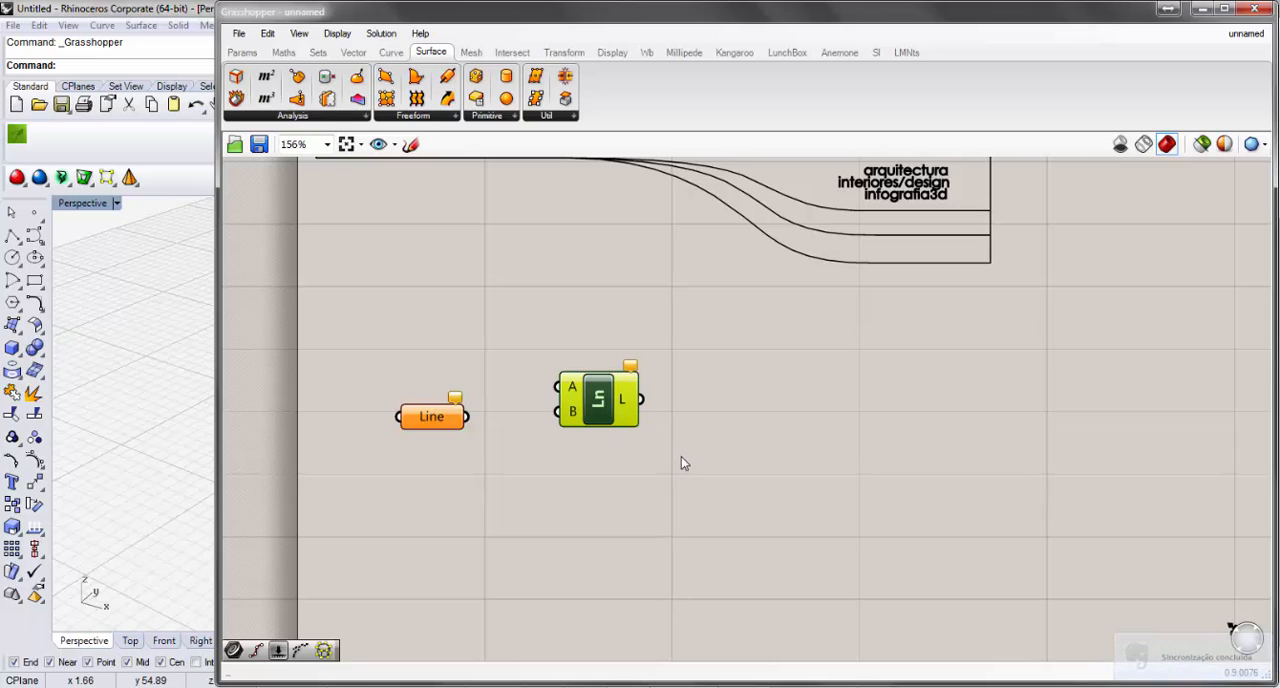
pyautogui.moveTo(681, 462); pyautogui.dragTo(384, 317)
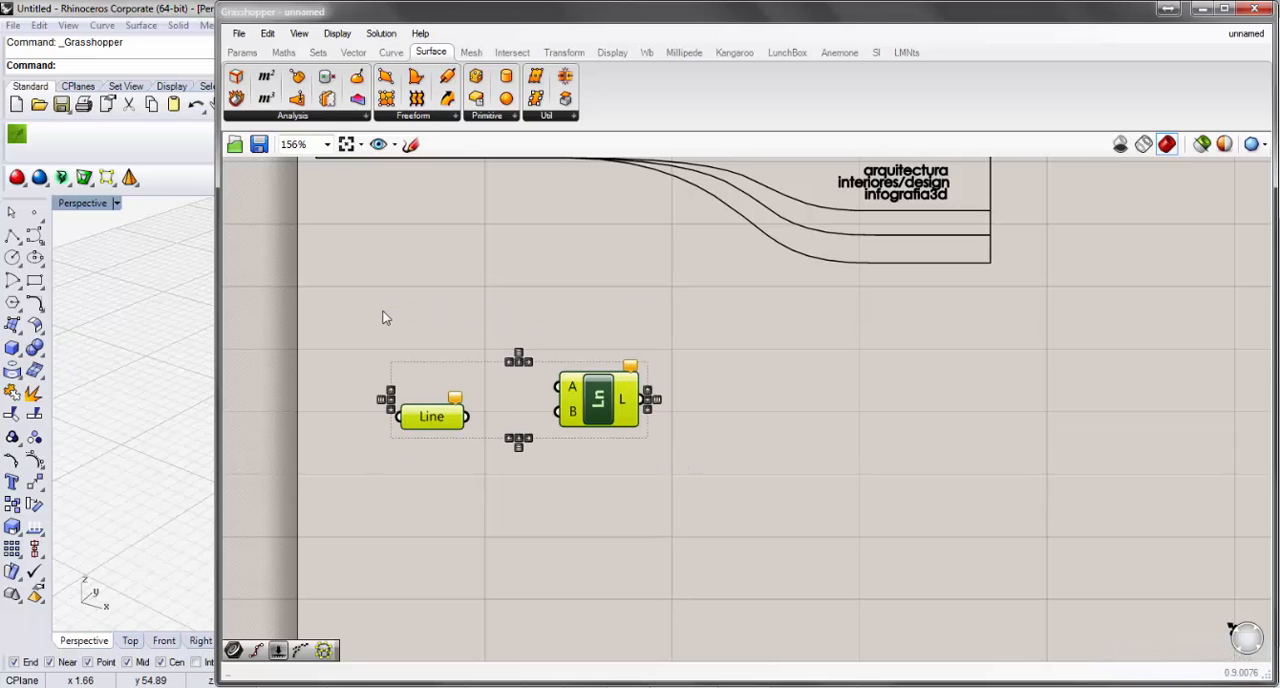
pyautogui.press('Delete')
pyautogui.scroll(-4, 493, 372)
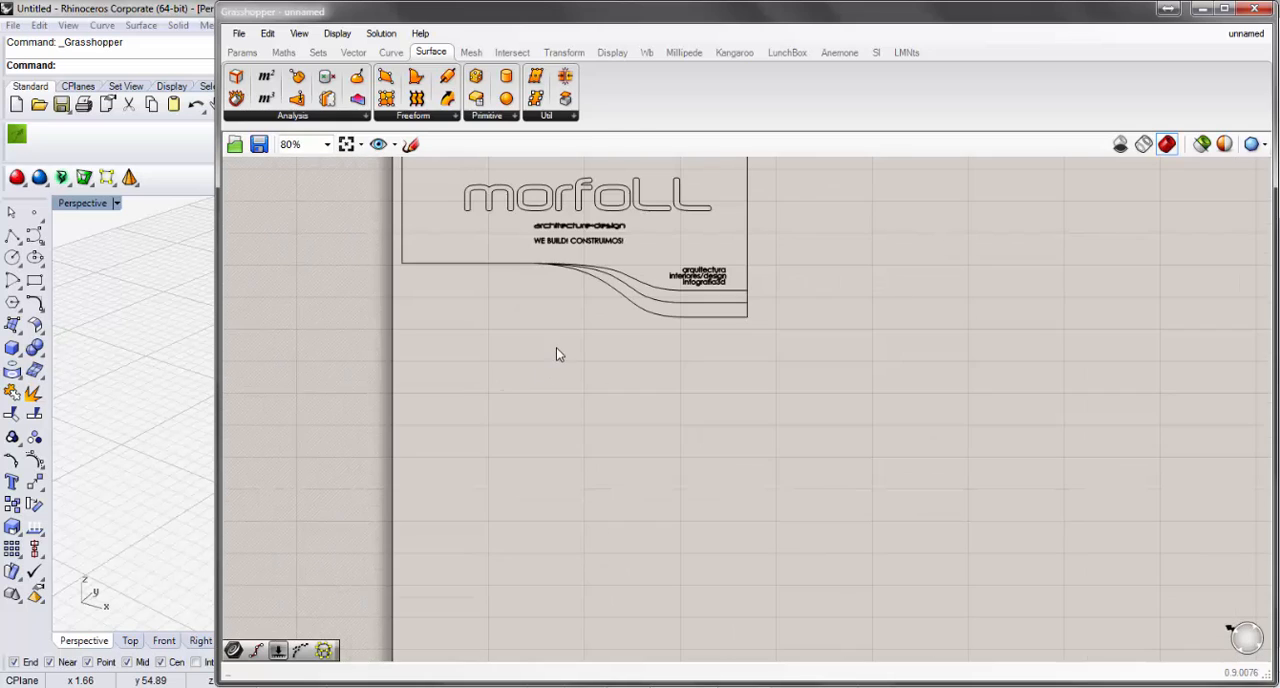
# Open the dialog for loading a gh or ghx file and dismiss it without choosing a file.
pyautogui.moveTo(556, 347); pyautogui.dragTo(437, 403, button='right')
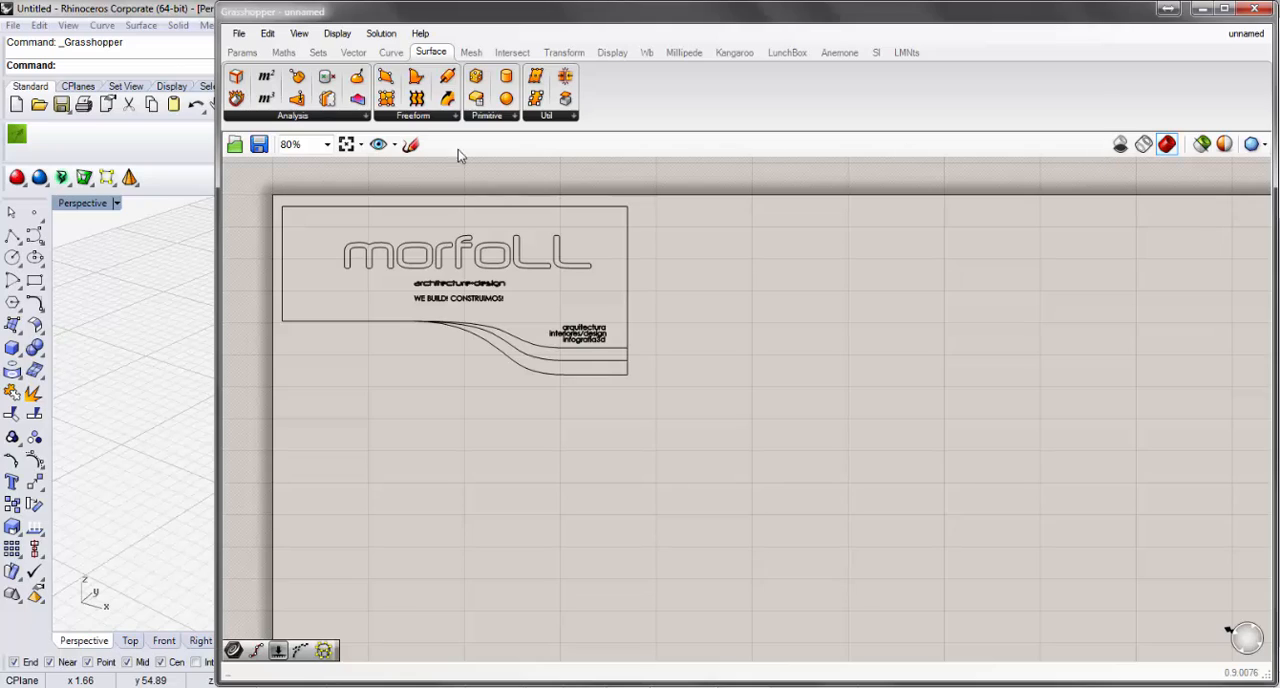
pyautogui.click(235, 146)
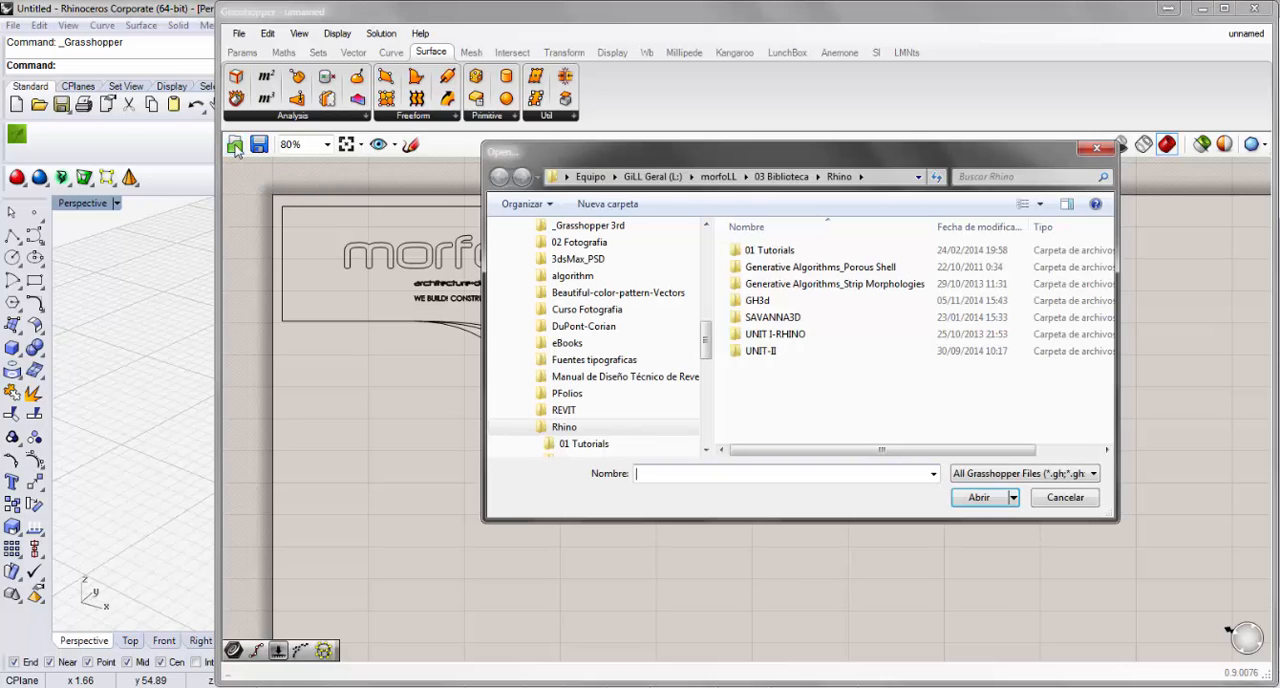
pyautogui.click(1064, 498)
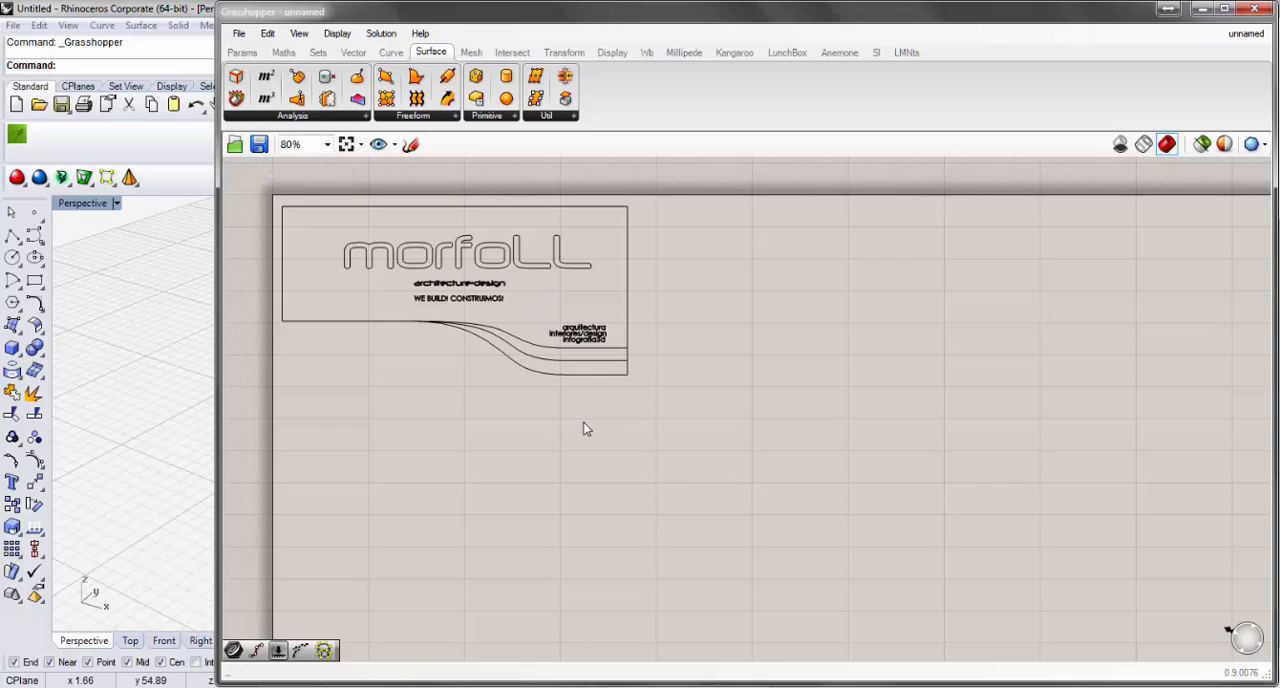
# Examine the morfoLL logo frame at the canvas corner by zooming in and out repeatedly.
pyautogui.moveTo(586, 429)
pyautogui.mouseDown(button='right')
pyautogui.moveTo(649, 434)
pyautogui.moveTo(625, 440)
pyautogui.mouseUp(button='right')
pyautogui.scroll(1, 474, 310)
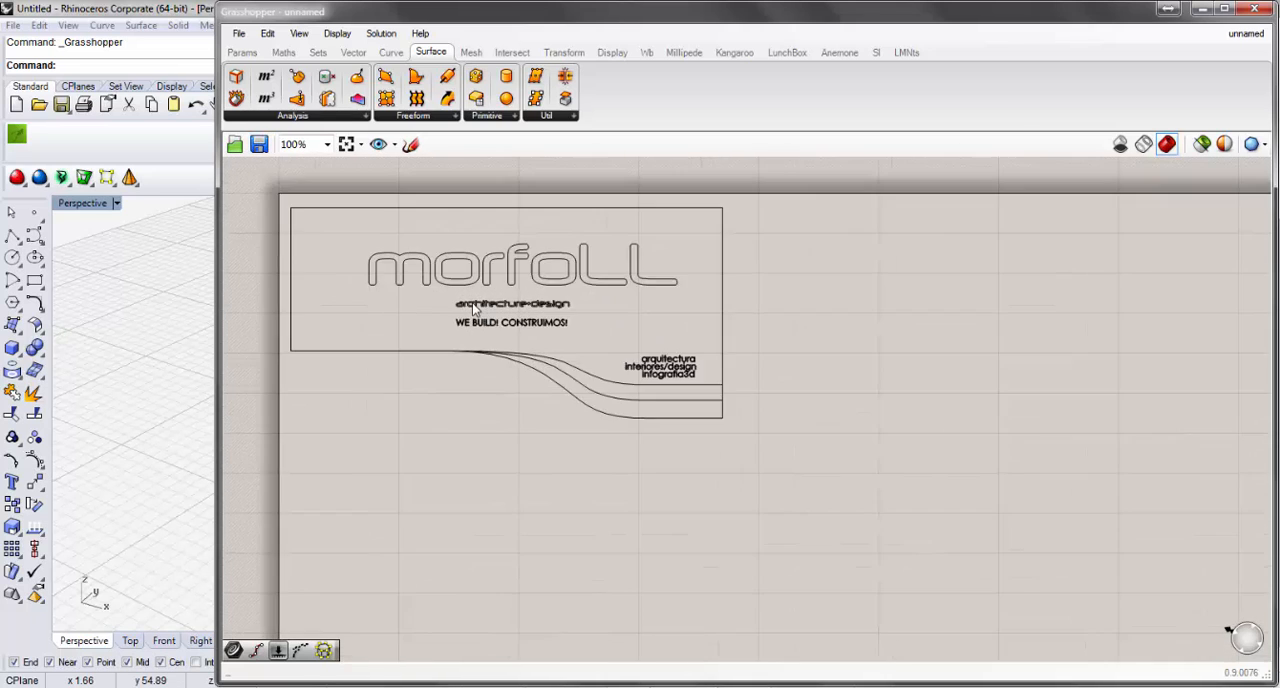
pyautogui.scroll(1, 474, 310)
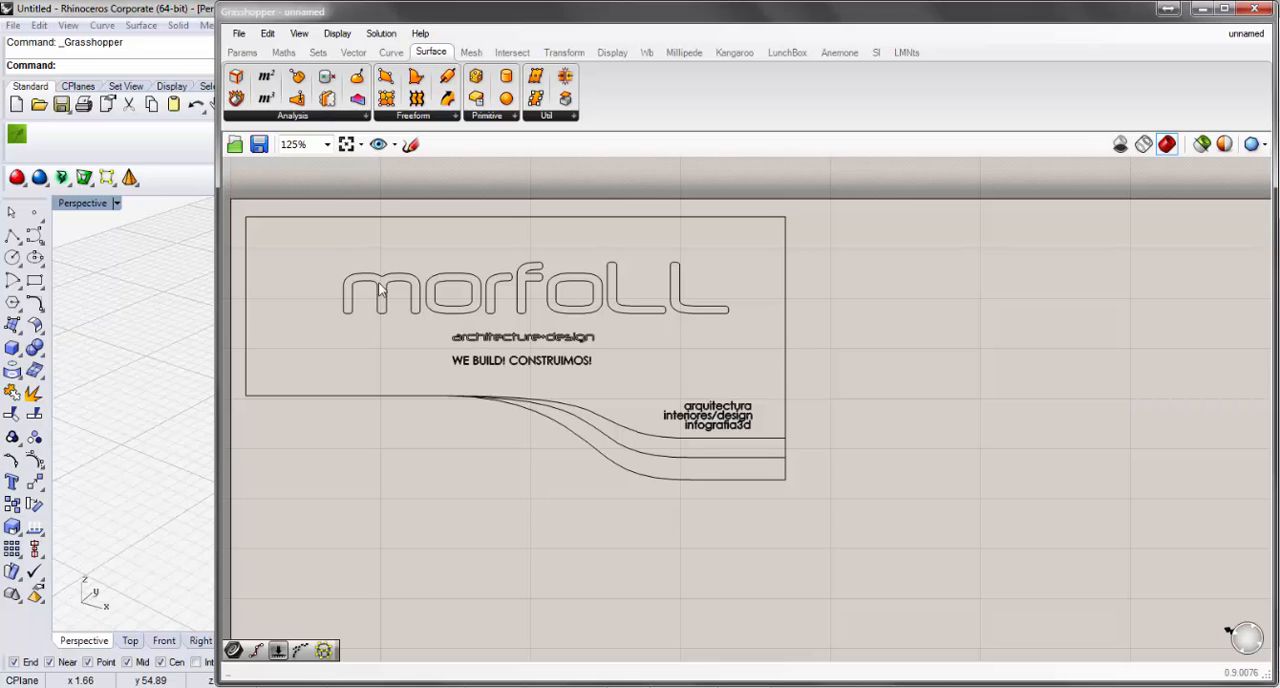
pyautogui.scroll(-1, 380, 253)
pyautogui.scroll(1, 373, 248)
pyautogui.scroll(-1, 352, 237)
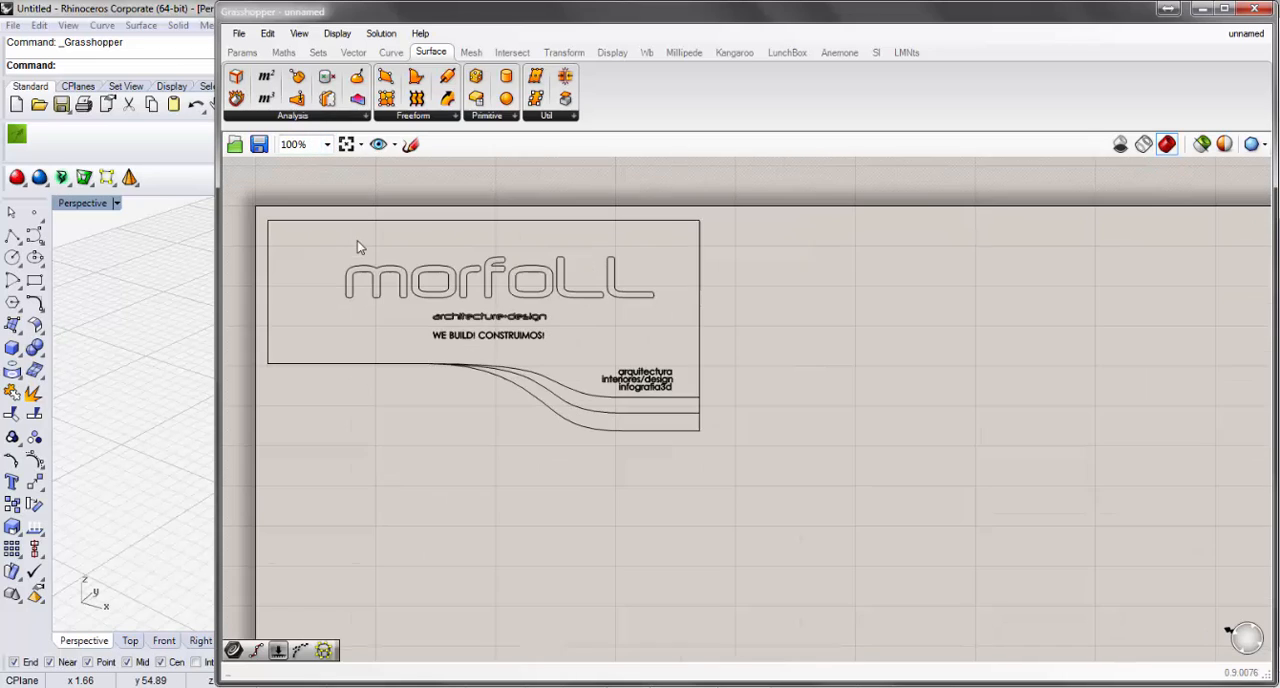
pyautogui.scroll(1, 330, 234)
pyautogui.scroll(1, 309, 257)
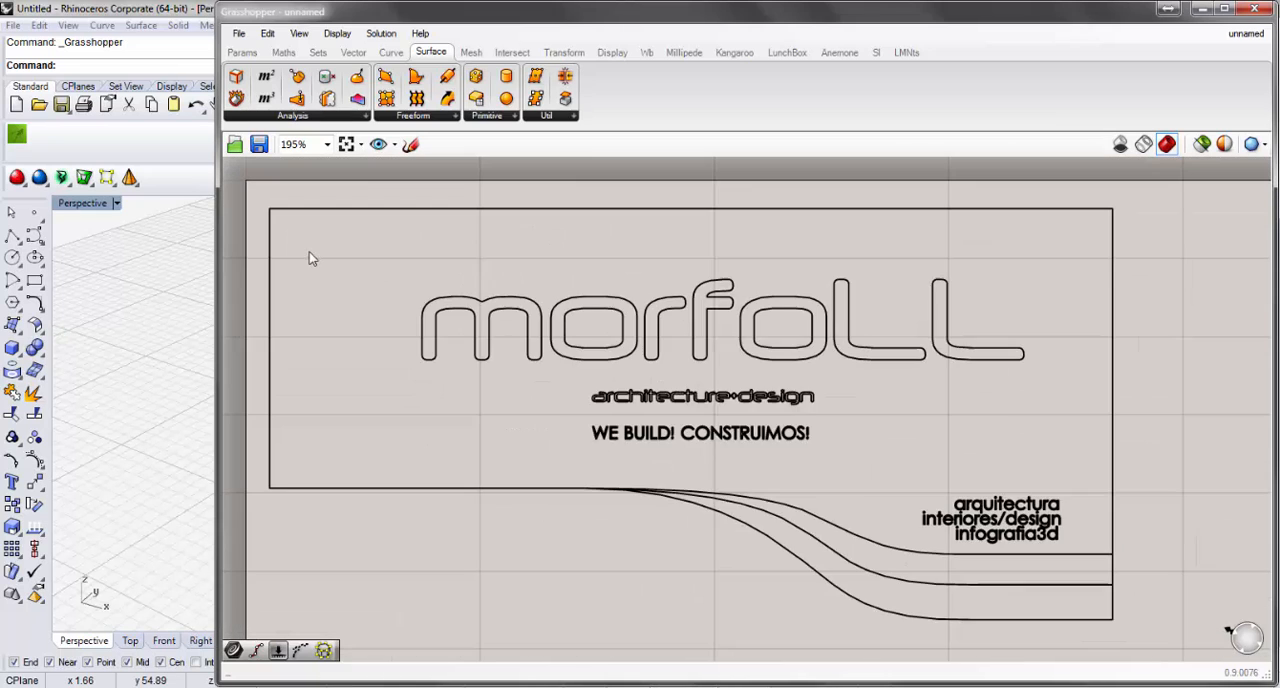
pyautogui.scroll(-1, 366, 260)
pyautogui.scroll(1, 391, 254)
pyautogui.scroll(-1, 390, 252)
pyautogui.scroll(1, 405, 255)
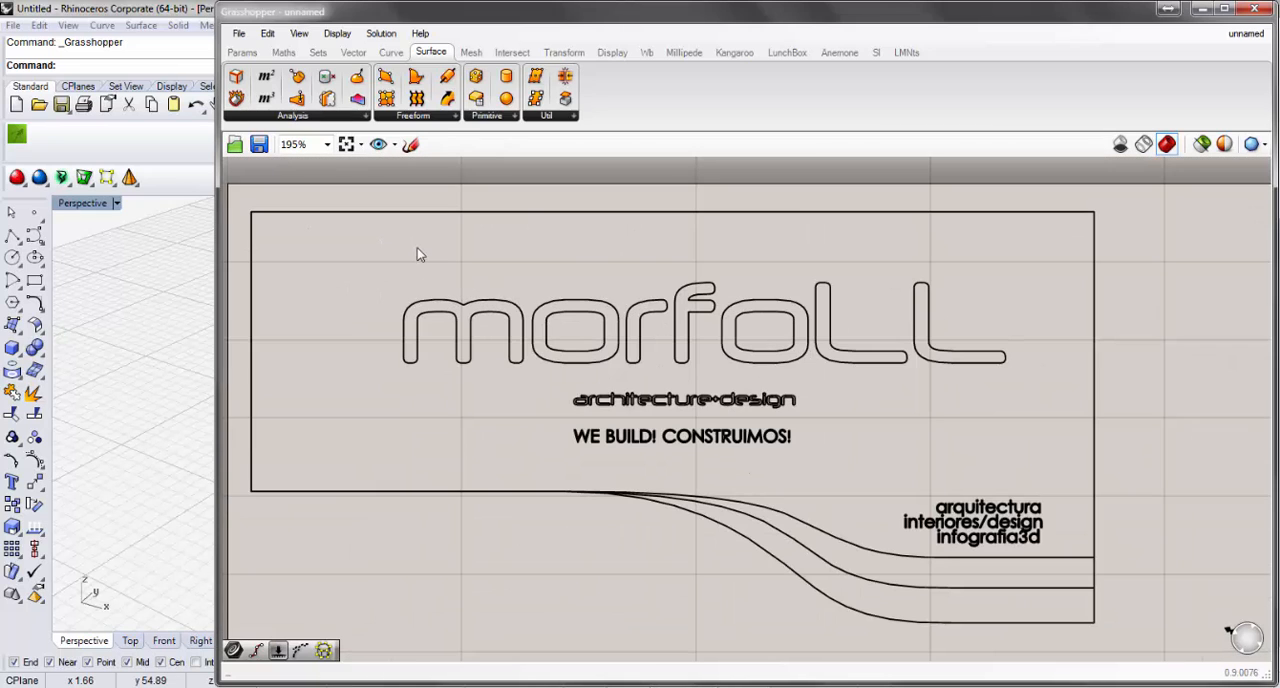
pyautogui.scroll(-1, 418, 254)
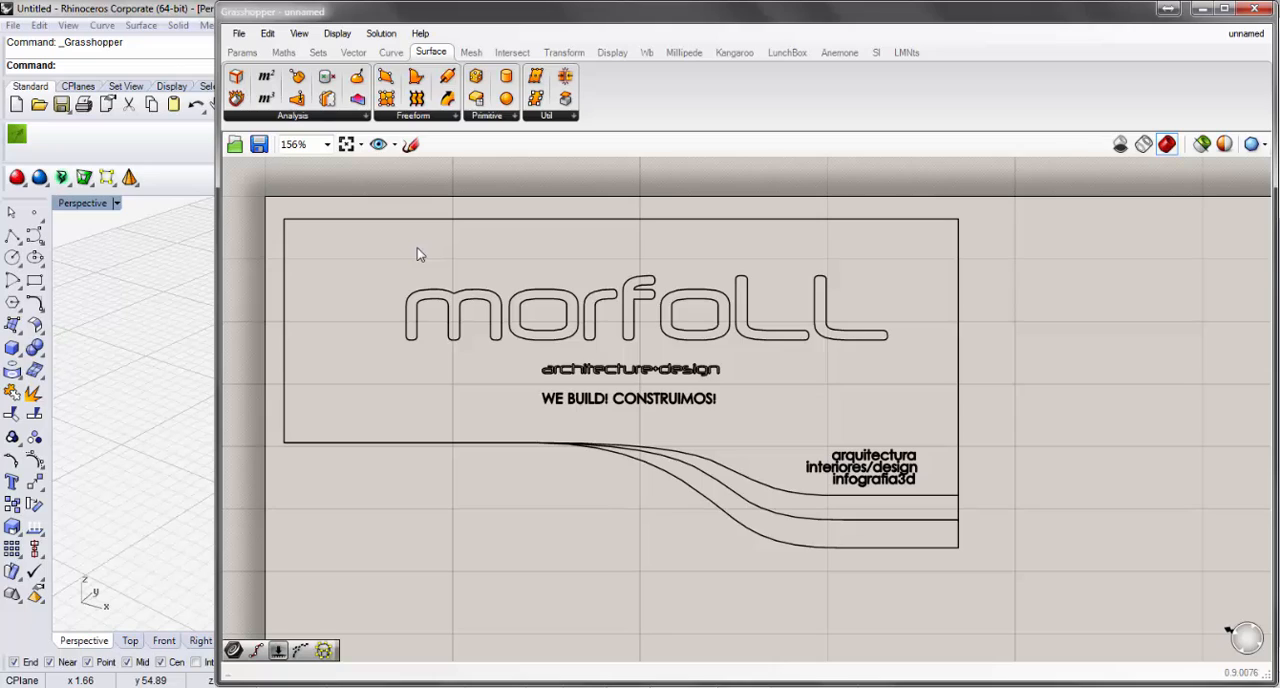
# Try the preset zoom factors on the canvas, setting 50% first and 150% second.
pyautogui.click(326, 145)
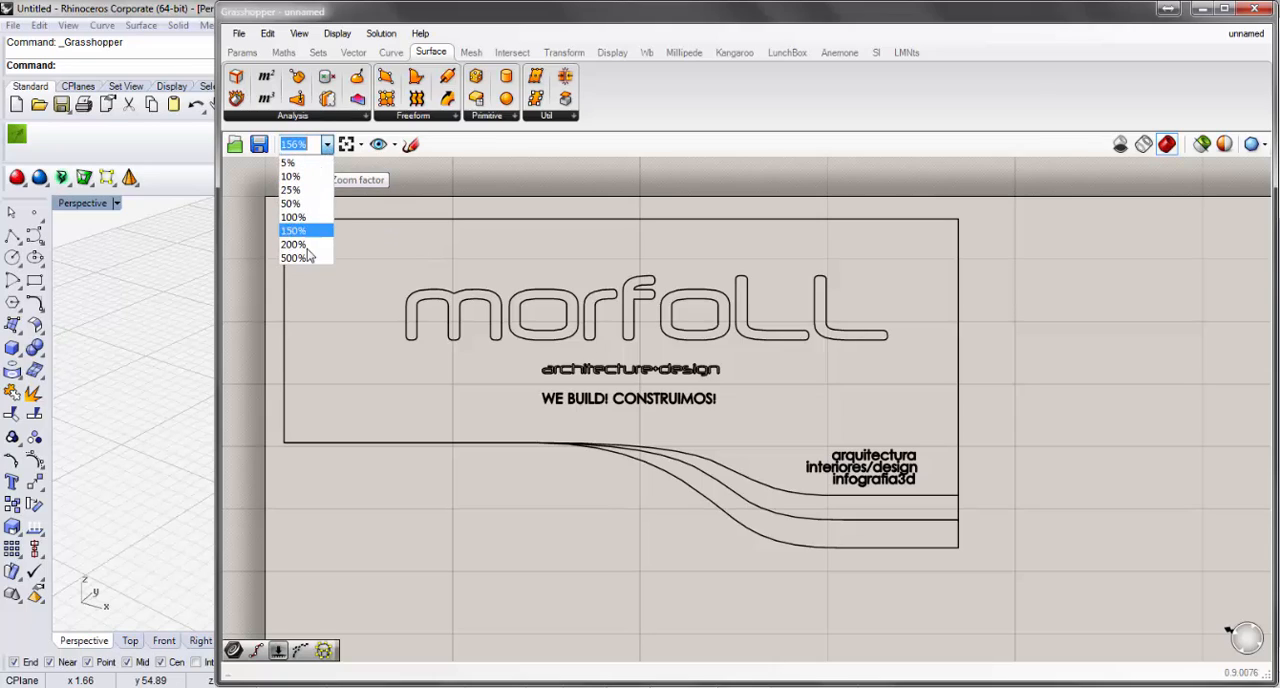
pyautogui.click(307, 203)
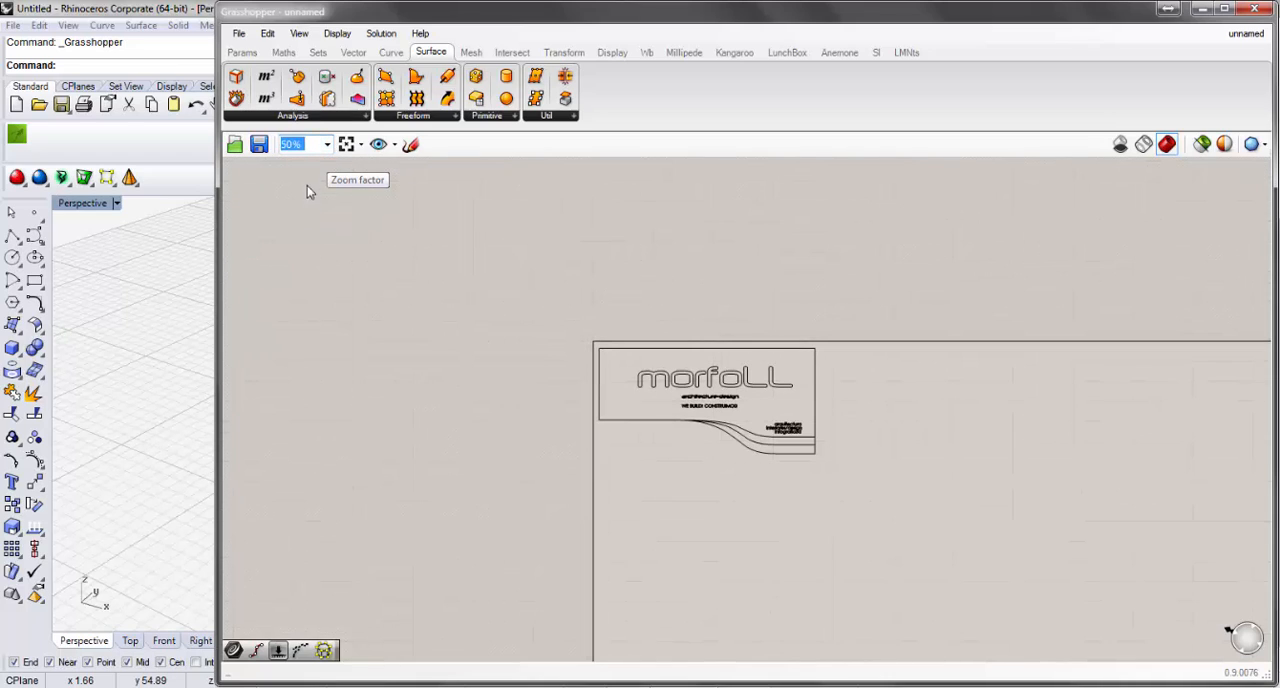
pyautogui.click(326, 145)
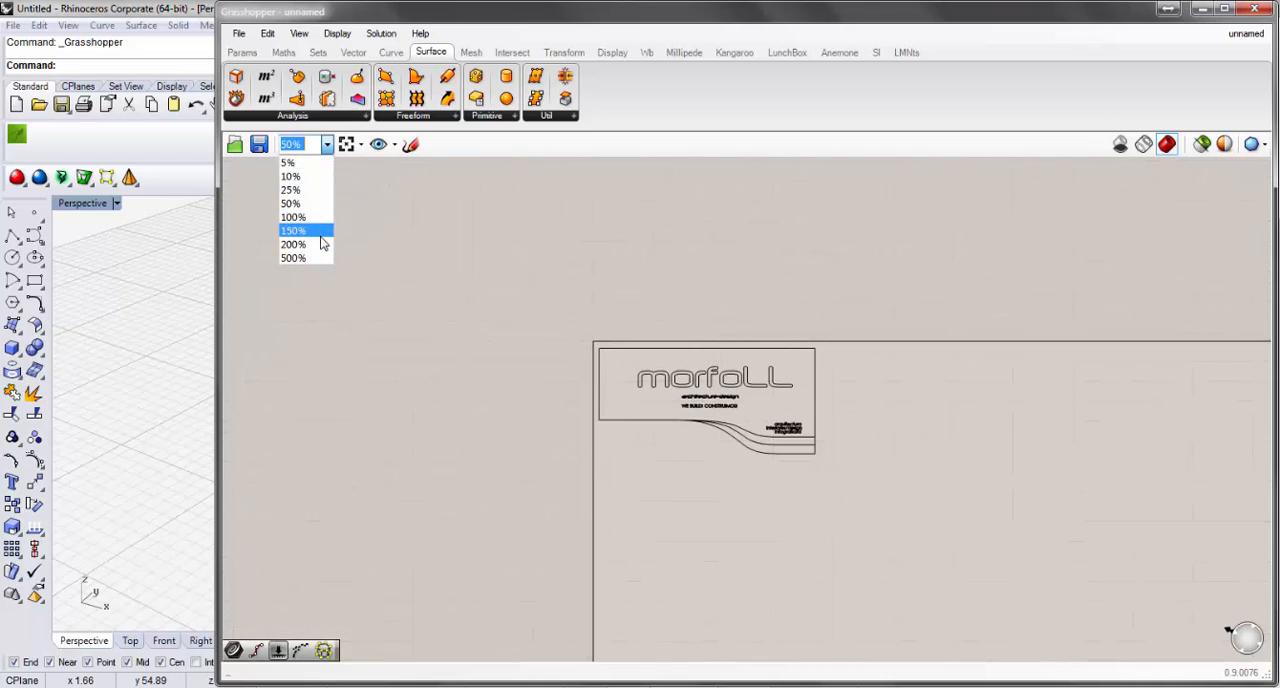
pyautogui.click(321, 236)
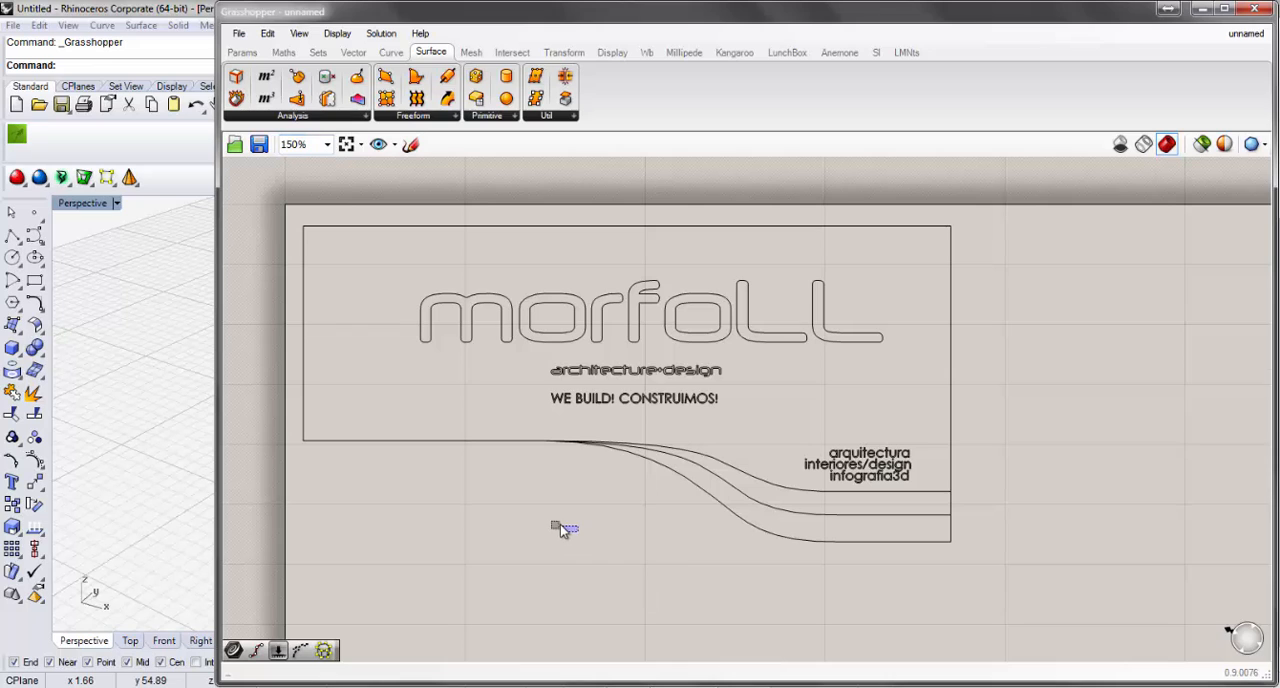
pyautogui.moveTo(596, 535); pyautogui.dragTo(556, 506, button='right')
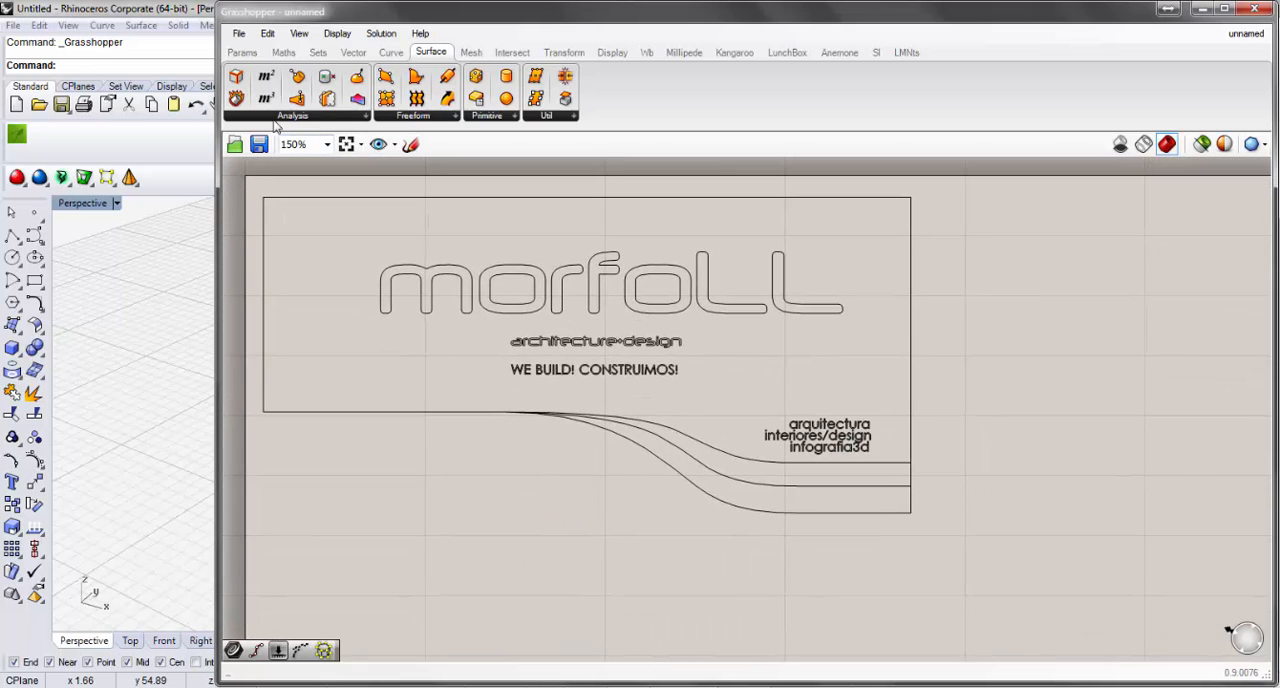
# Examine the zoom-selected, corner-focus and preview-zoom options for the canvas without applying any of them.
pyautogui.click(361, 145)
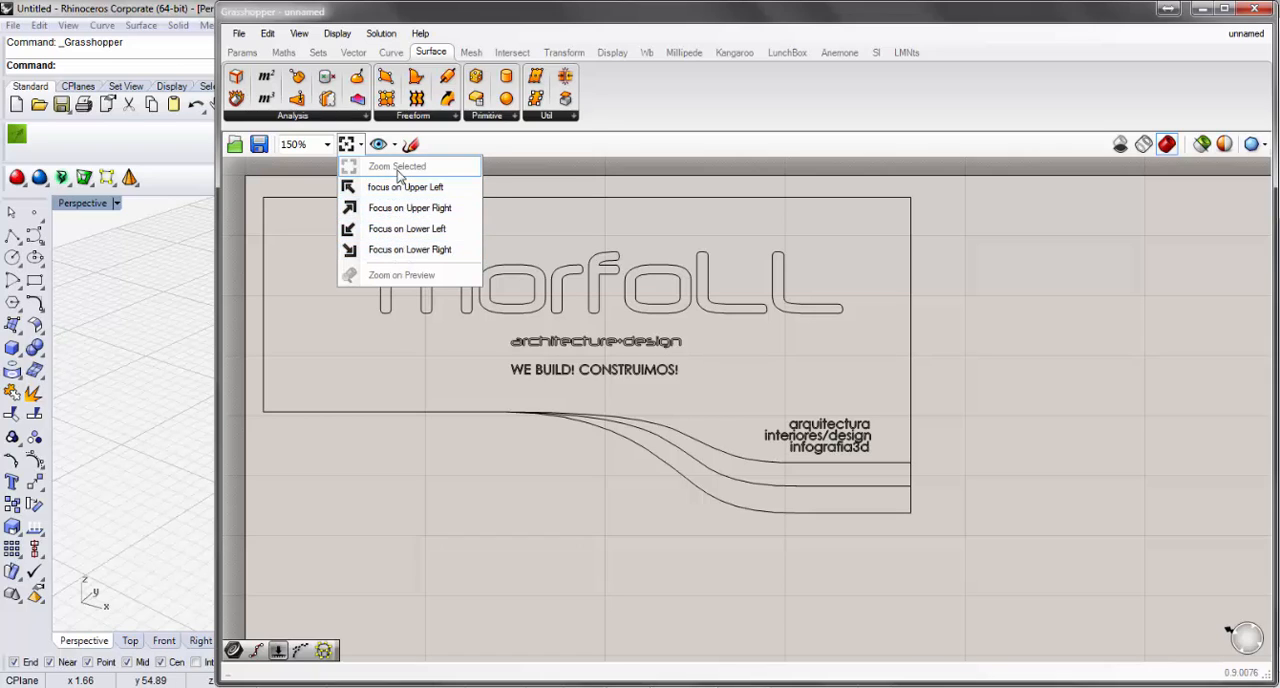
pyautogui.click(369, 526)
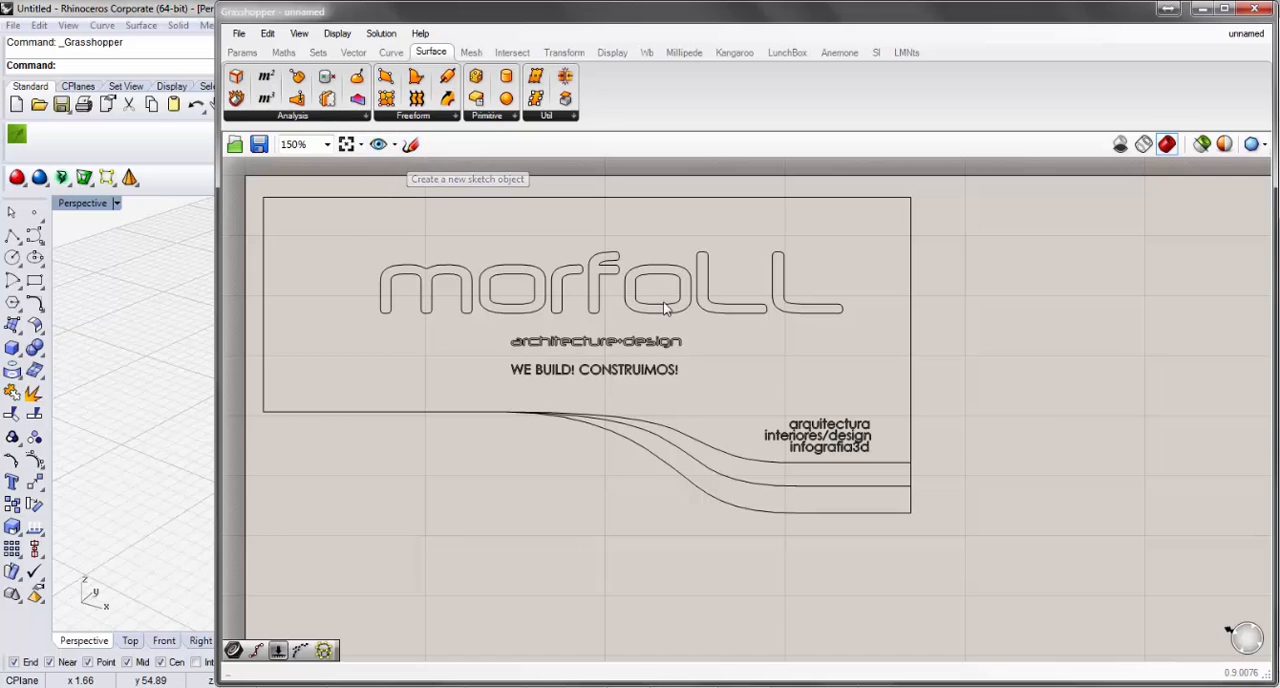
pyautogui.scroll(-2, 665, 309)
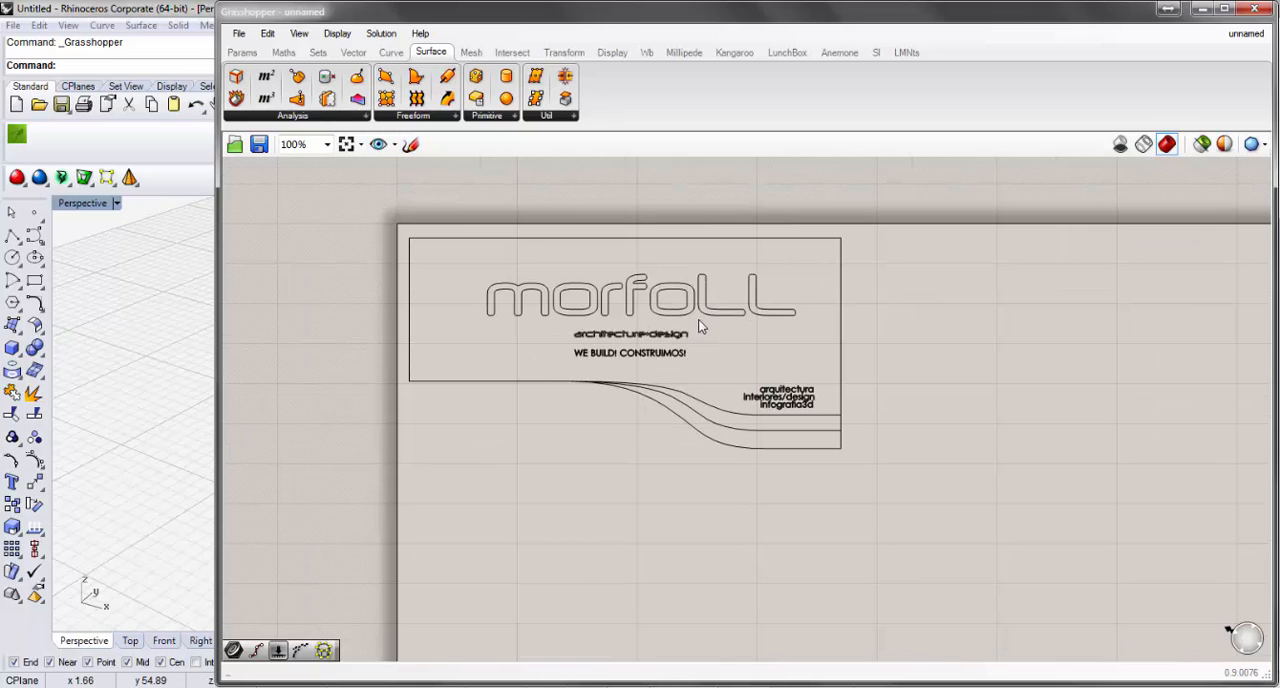
# Start a new sketch object and draw a freehand circle with an arrow pointing at it on the canvas.
pyautogui.click(410, 146)
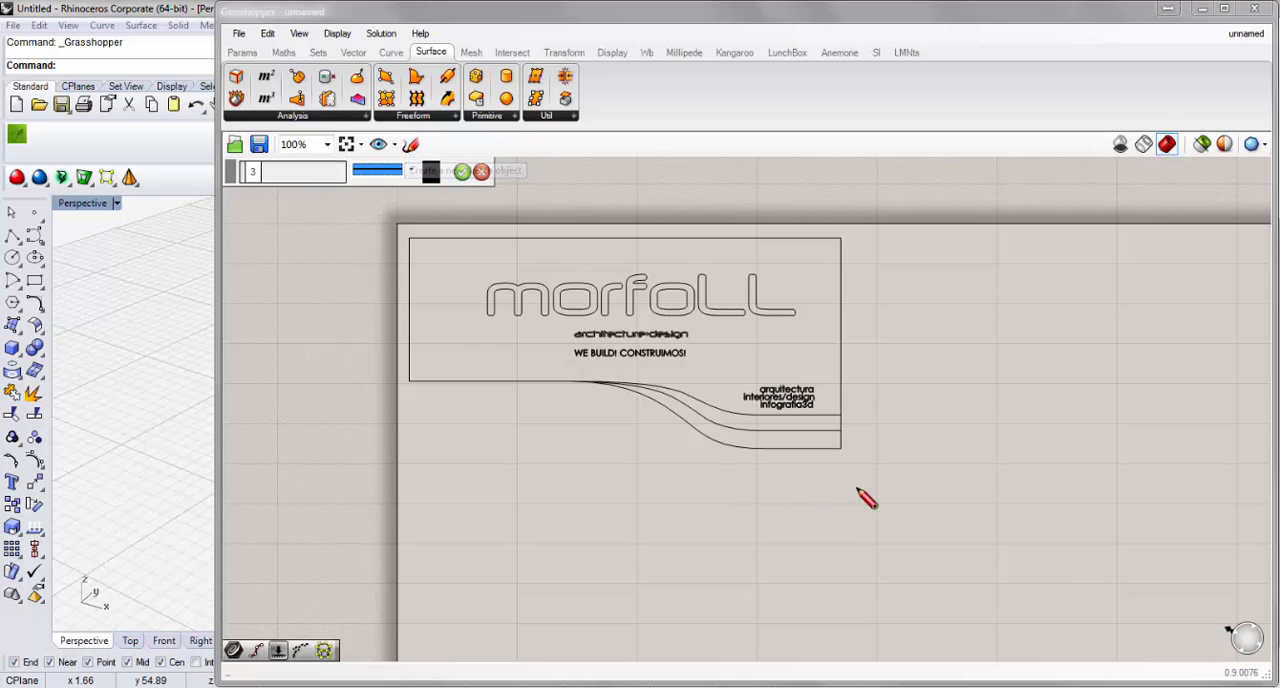
pyautogui.moveTo(1056, 472)
pyautogui.mouseDown()
pyautogui.moveTo(1006, 620)
pyautogui.moveTo(1042, 474)
pyautogui.mouseUp()
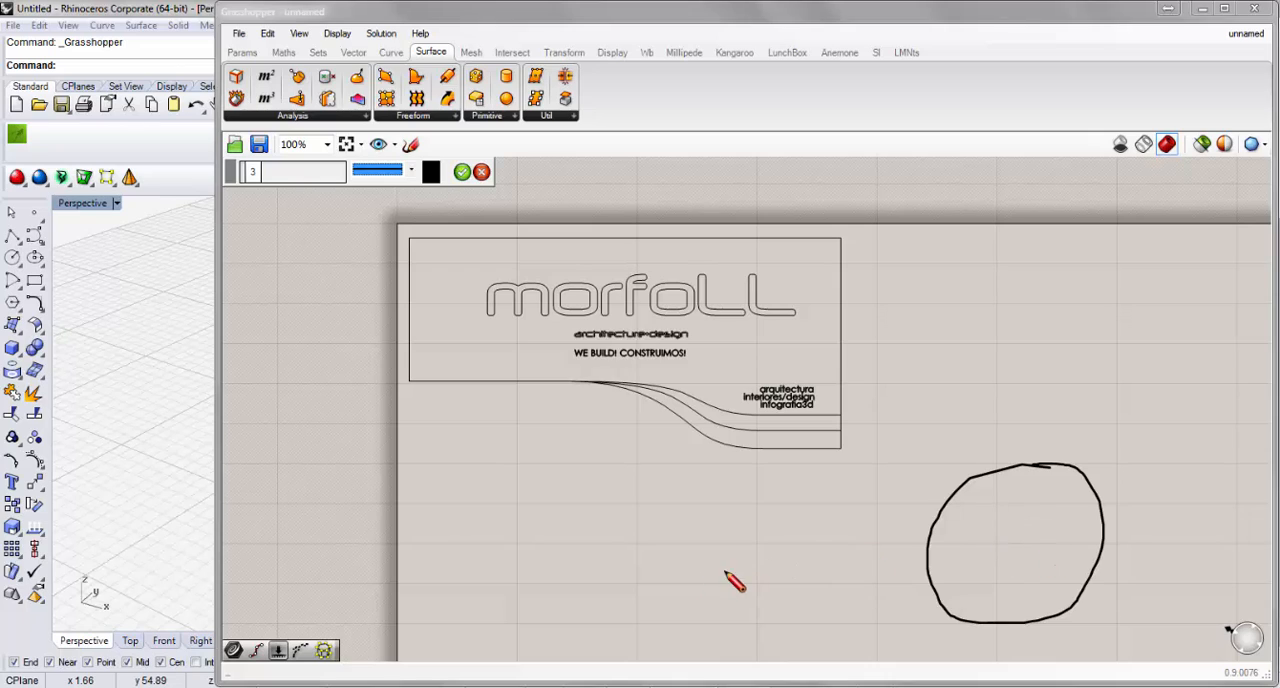
pyautogui.moveTo(697, 575)
pyautogui.mouseDown()
pyautogui.moveTo(934, 537)
pyautogui.moveTo(903, 585)
pyautogui.mouseUp()
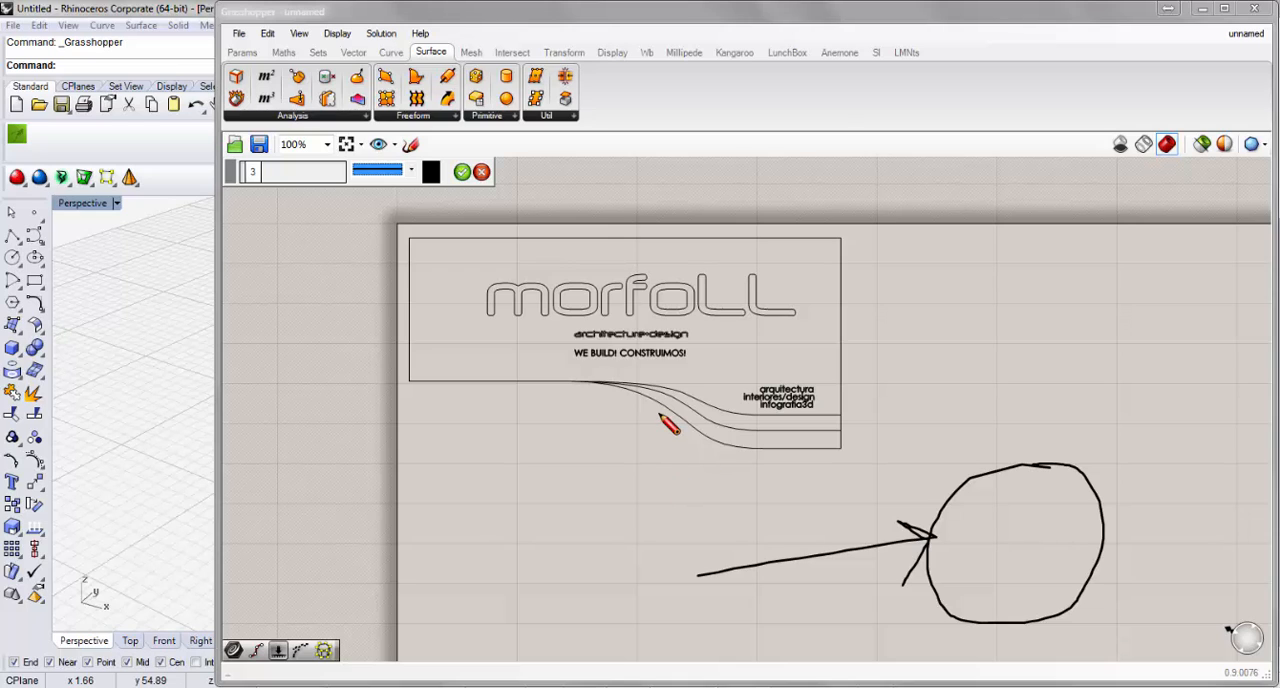
# Narrow the Grasshopper window to uncover more of the Rhino viewport and discard the circle-and-arrow sketch.
pyautogui.moveTo(641, 12)
pyautogui.mouseDown()
pyautogui.moveTo(676, 14)
pyautogui.moveTo(642, 18)
pyautogui.mouseUp()
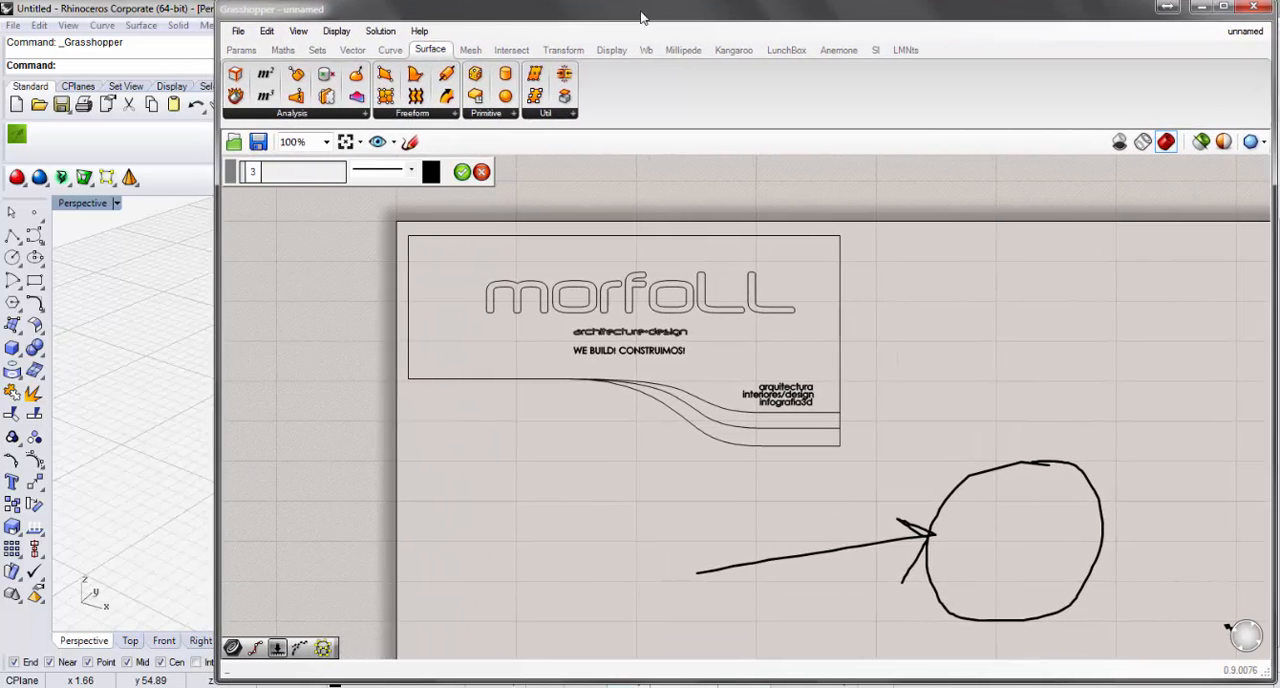
pyautogui.moveTo(218, 342); pyautogui.dragTo(465, 339)
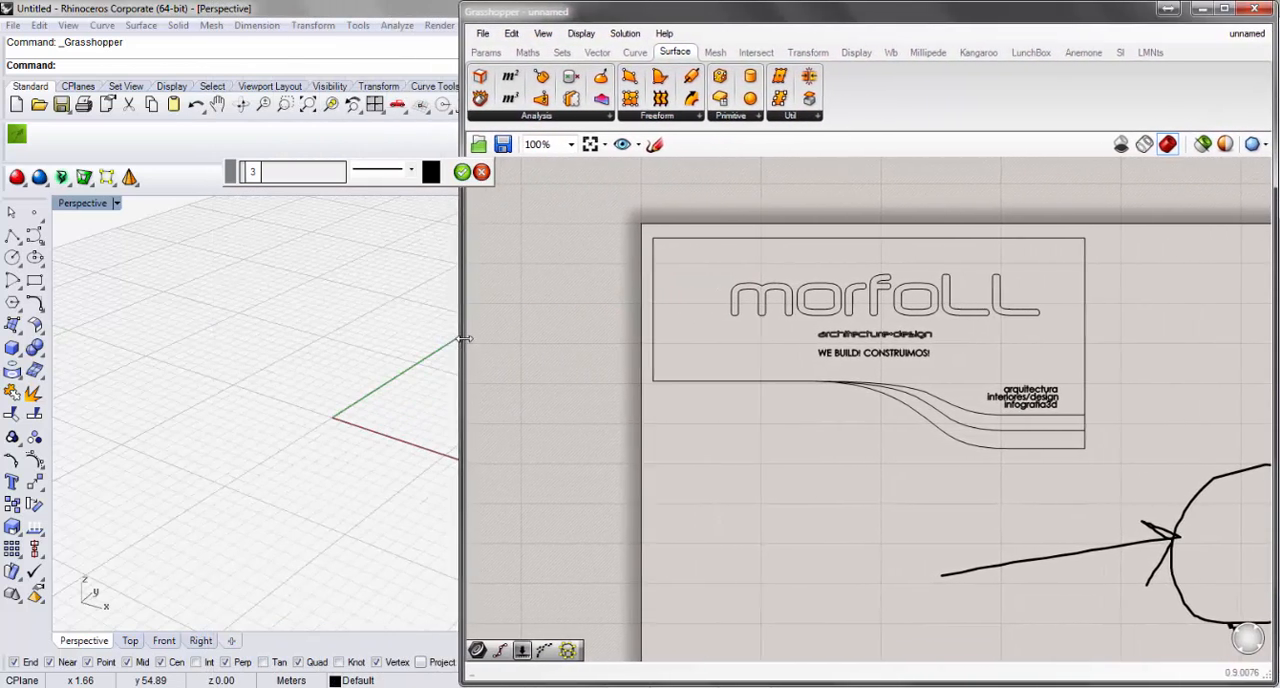
pyautogui.click(481, 172)
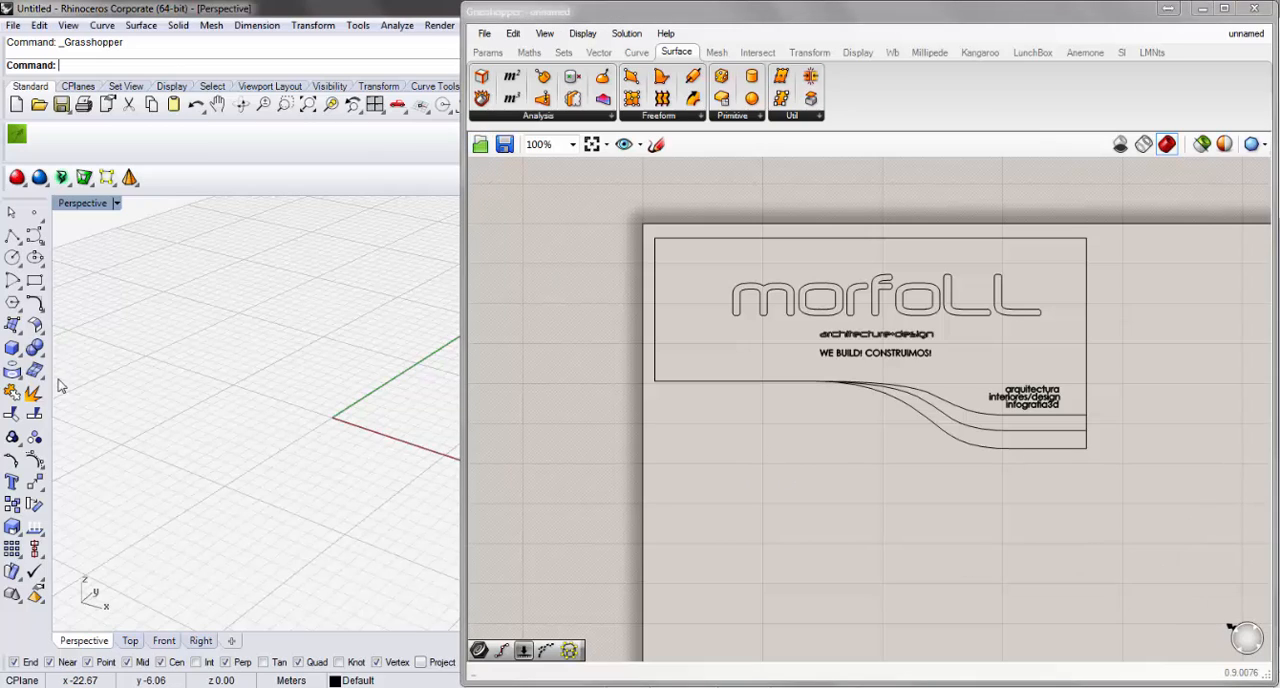
# Switch to Rhino and draw an irregular closed polyline with six corners in the Perspective viewport.
pyautogui.click(12, 234)
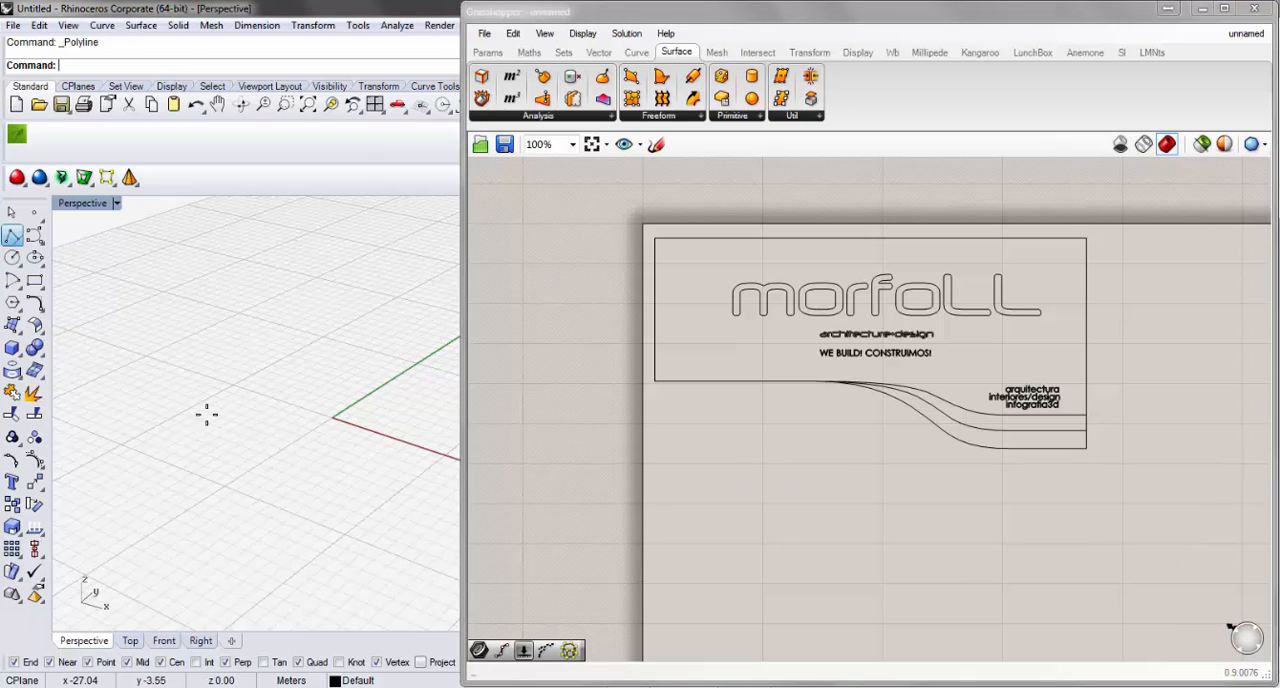
pyautogui.click(153, 392)
pyautogui.click(191, 532)
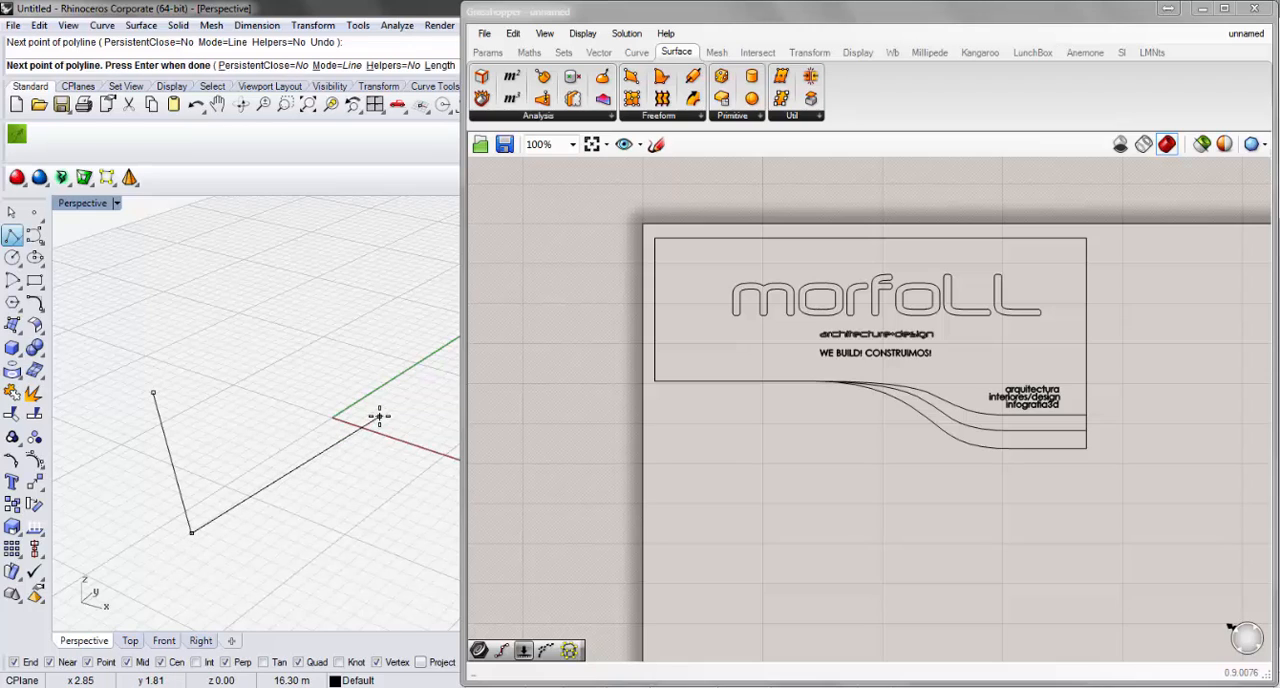
pyautogui.click(380, 416)
pyautogui.click(275, 325)
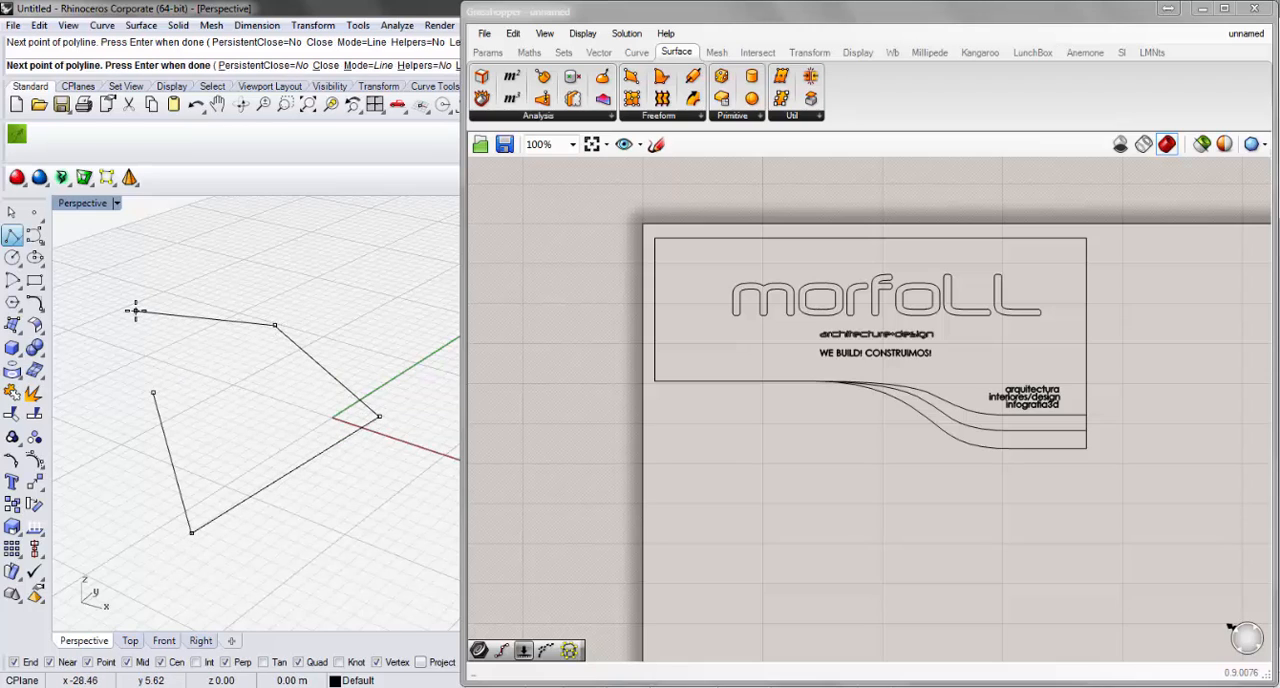
pyautogui.click(136, 311)
pyautogui.click(213, 367)
pyautogui.click(153, 392)
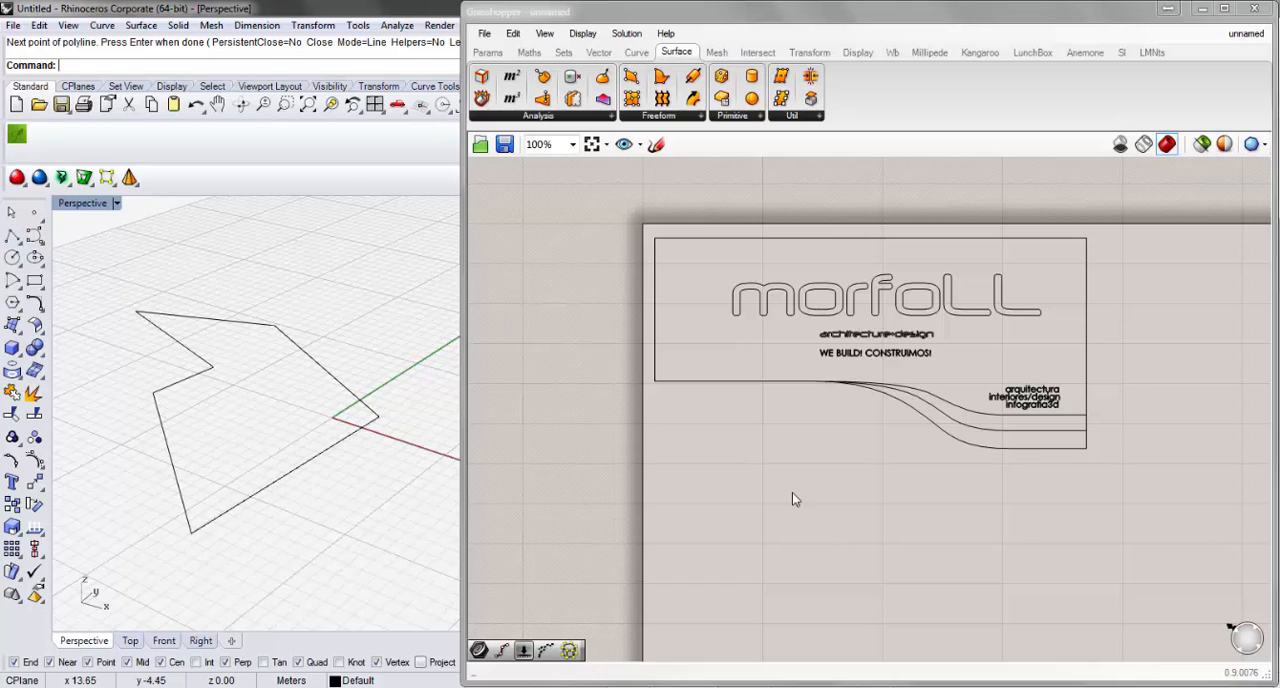
# Sketch a freehand closed outline below the logo frame on the Grasshopper canvas and replace its strokes by loading the Rhino polyline.
pyautogui.click(656, 145)
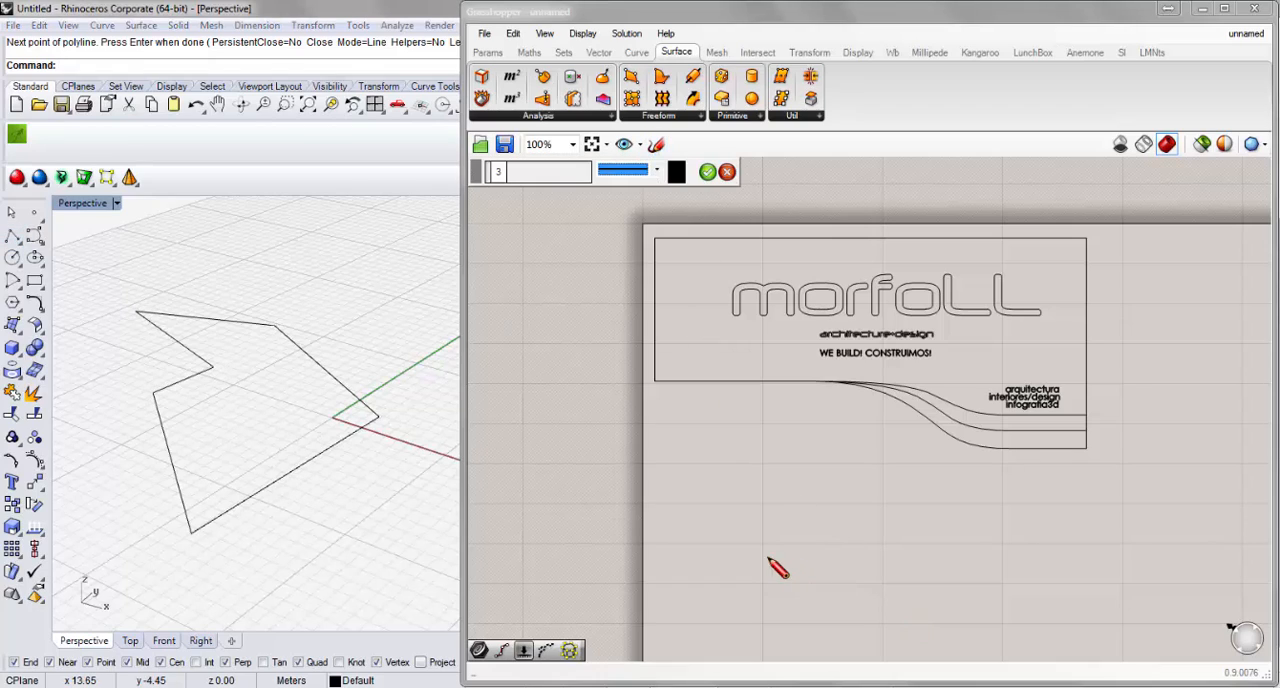
pyautogui.moveTo(734, 552)
pyautogui.mouseDown()
pyautogui.moveTo(908, 530)
pyautogui.moveTo(880, 488)
pyautogui.moveTo(1005, 623)
pyautogui.moveTo(851, 638)
pyautogui.moveTo(811, 570)
pyautogui.moveTo(758, 588)
pyautogui.moveTo(737, 556)
pyautogui.mouseUp()
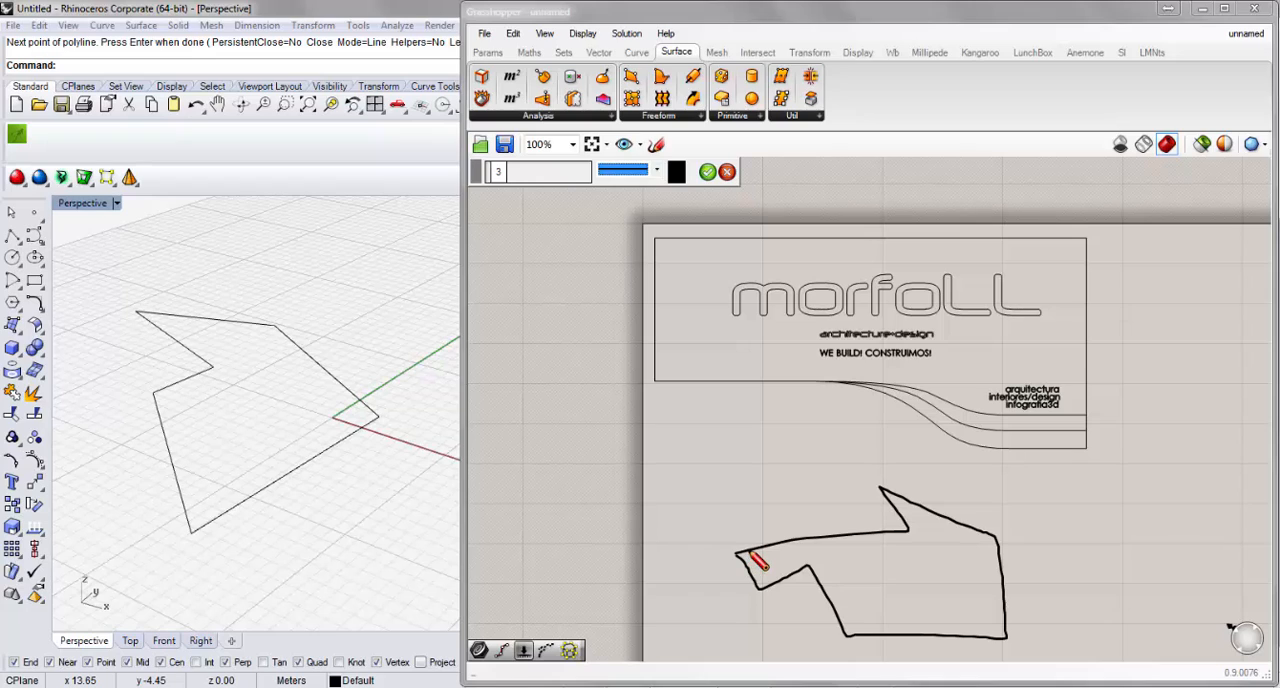
pyautogui.rightClick(753, 557)
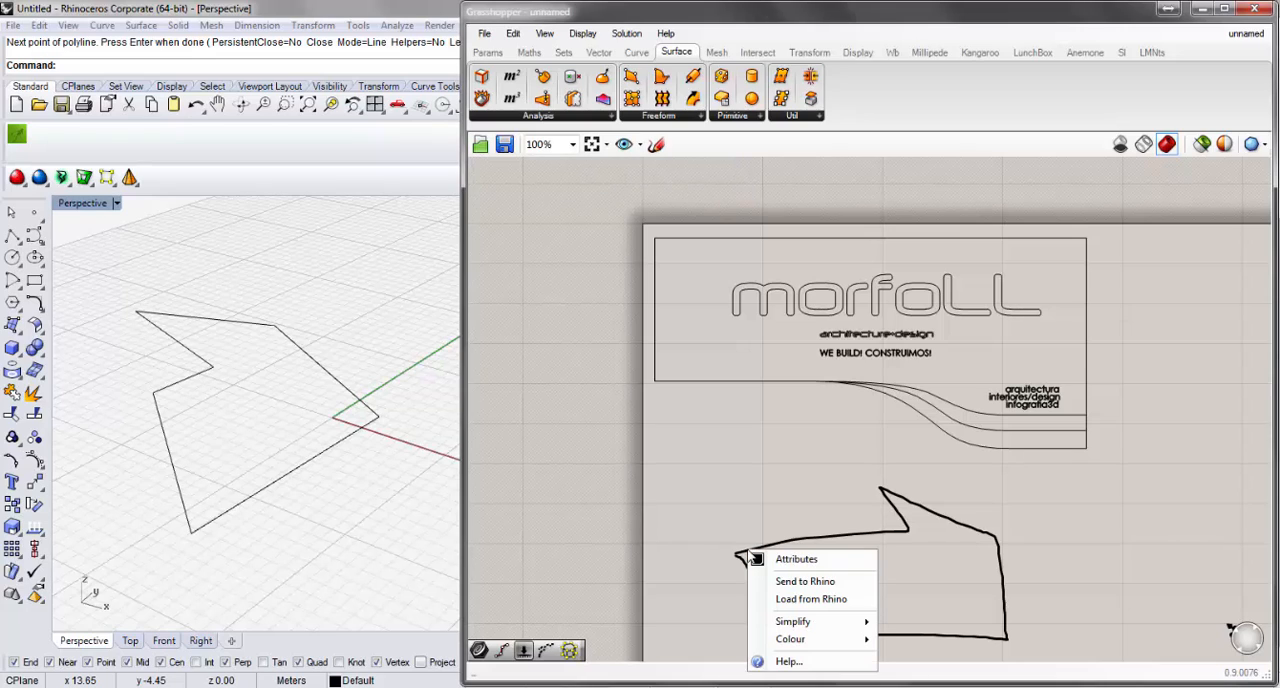
pyautogui.click(800, 600)
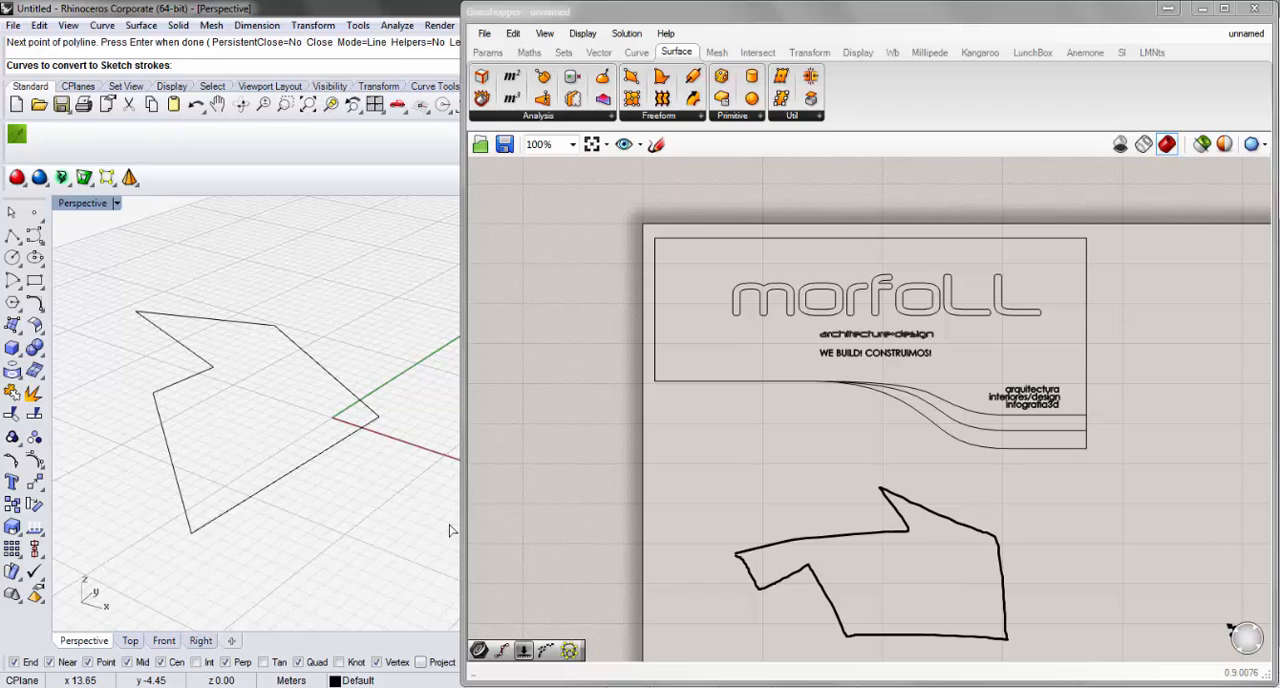
pyautogui.click(136, 311)
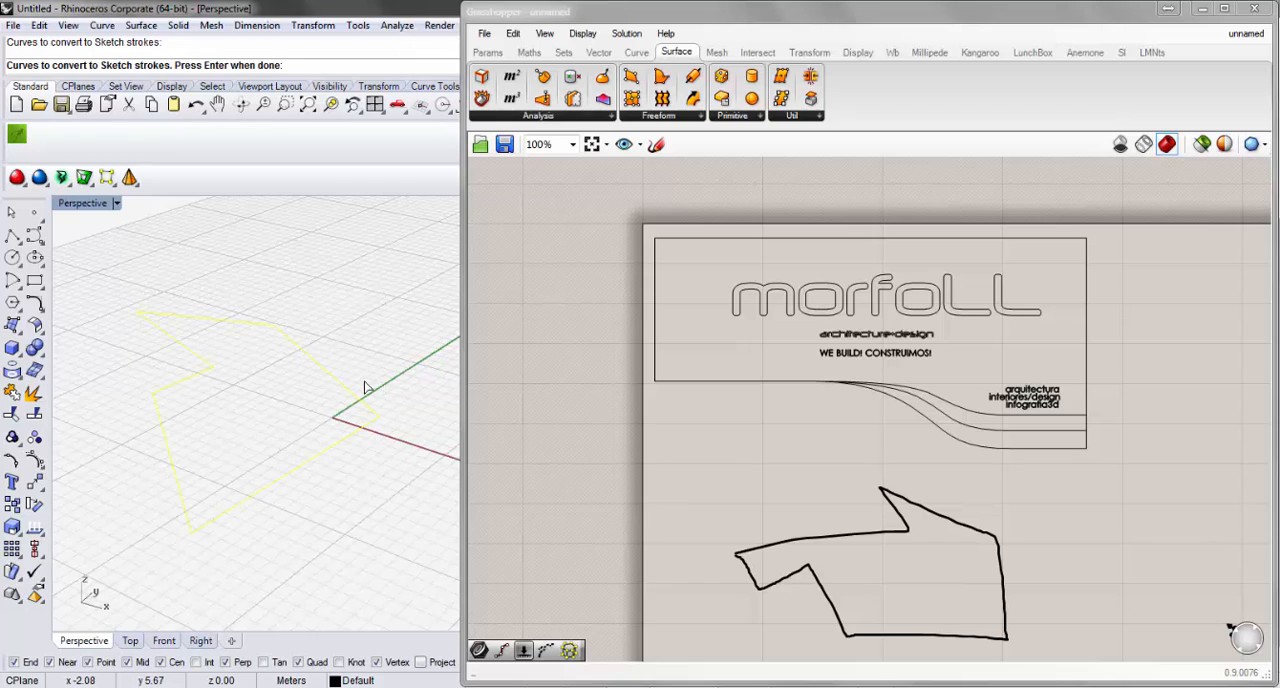
pyautogui.press('Return')
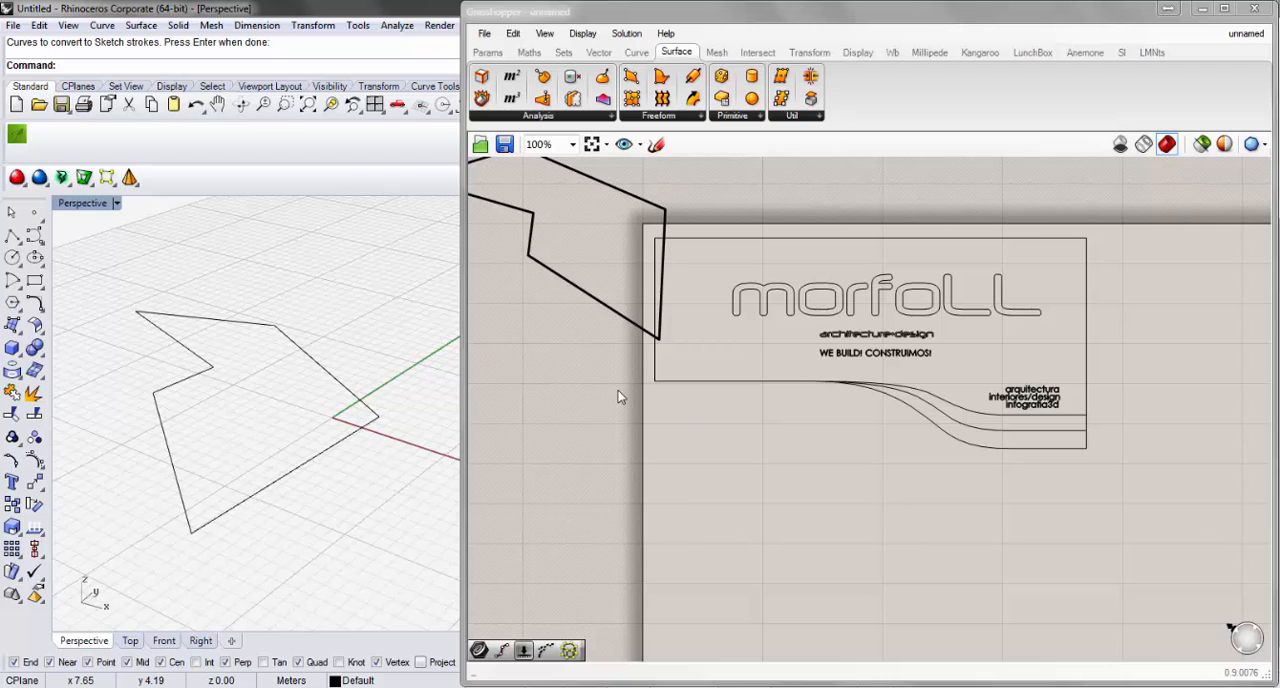
# Move the loaded polyline sketch onto the page area below the logo frame.
pyautogui.moveTo(618, 391); pyautogui.dragTo(727, 428, button='right')
pyautogui.scroll(-1, 695, 391)
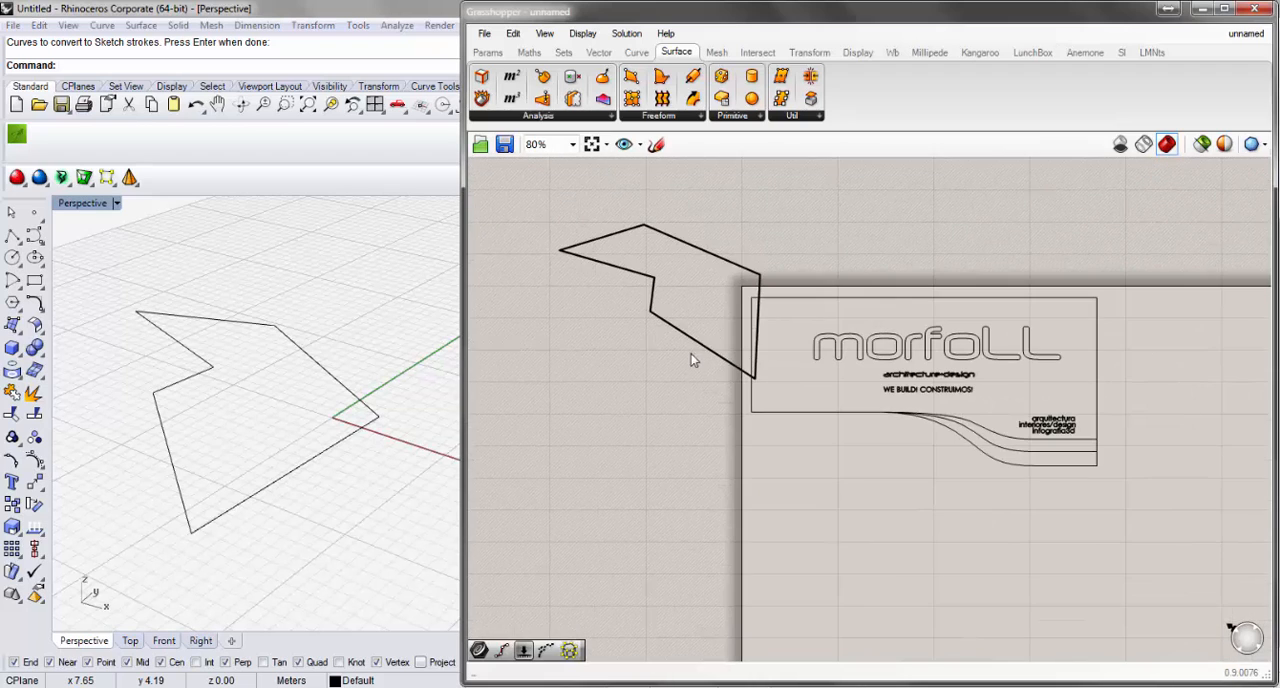
pyautogui.moveTo(694, 352)
pyautogui.mouseDown()
pyautogui.moveTo(823, 523)
pyautogui.moveTo(934, 603)
pyautogui.moveTo(925, 611)
pyautogui.mouseUp()
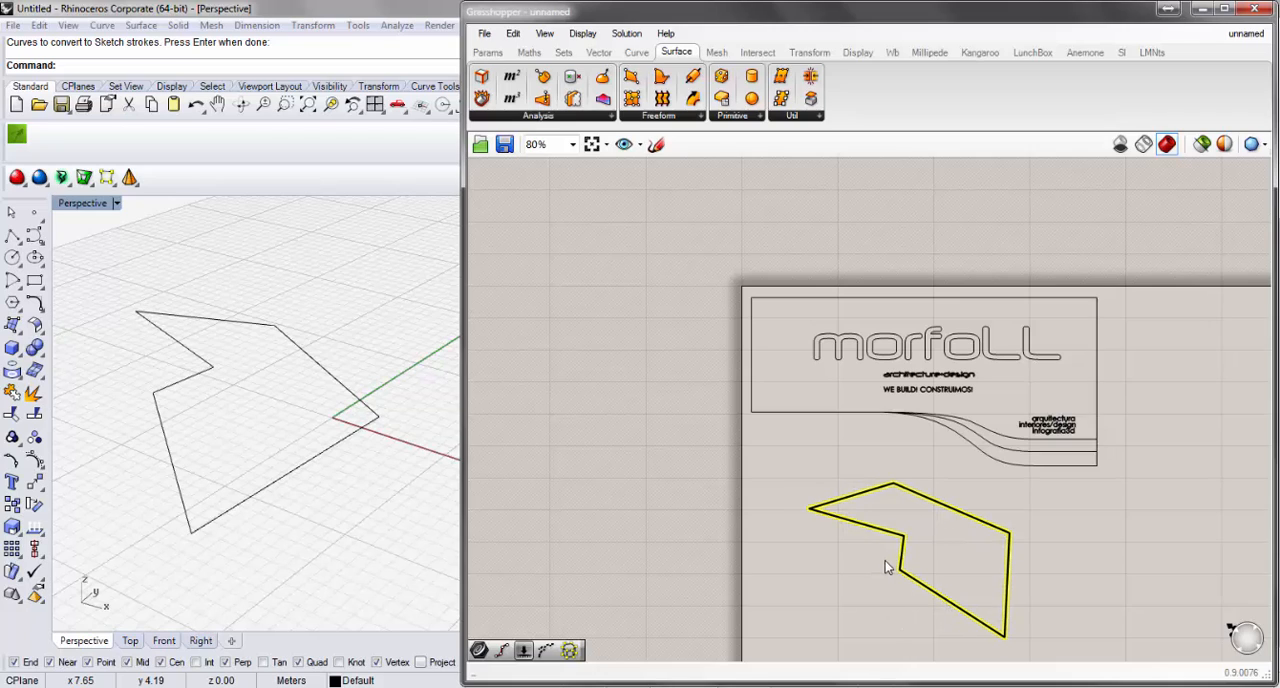
# Delete the sketch object from the Grasshopper canvas and the closed polyline from the Rhino viewport.
pyautogui.press('Delete')
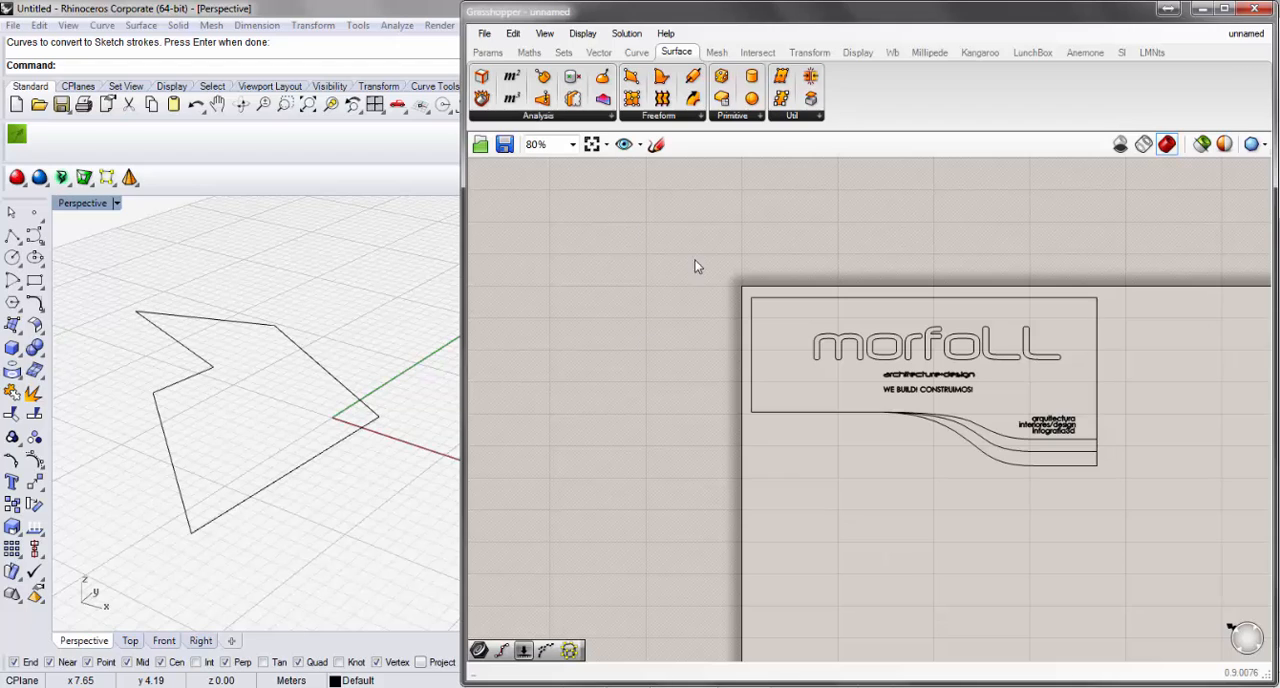
pyautogui.scroll(1, 1124, 353)
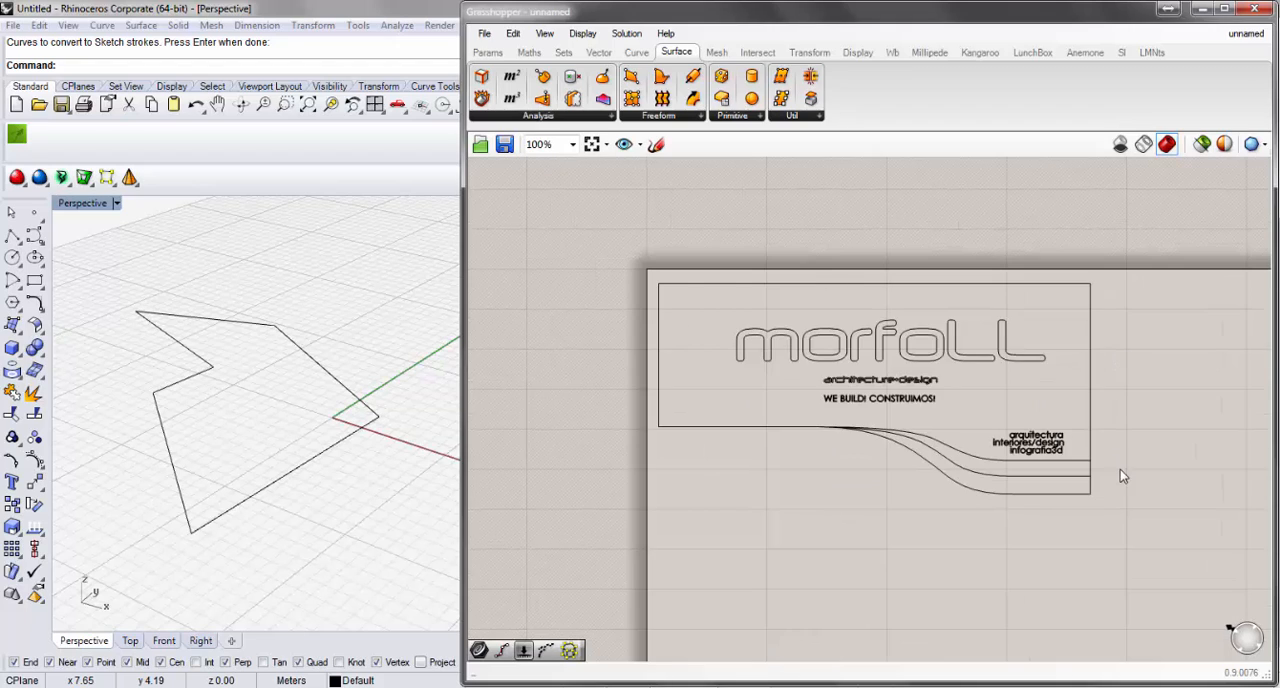
pyautogui.scroll(1, 1120, 477)
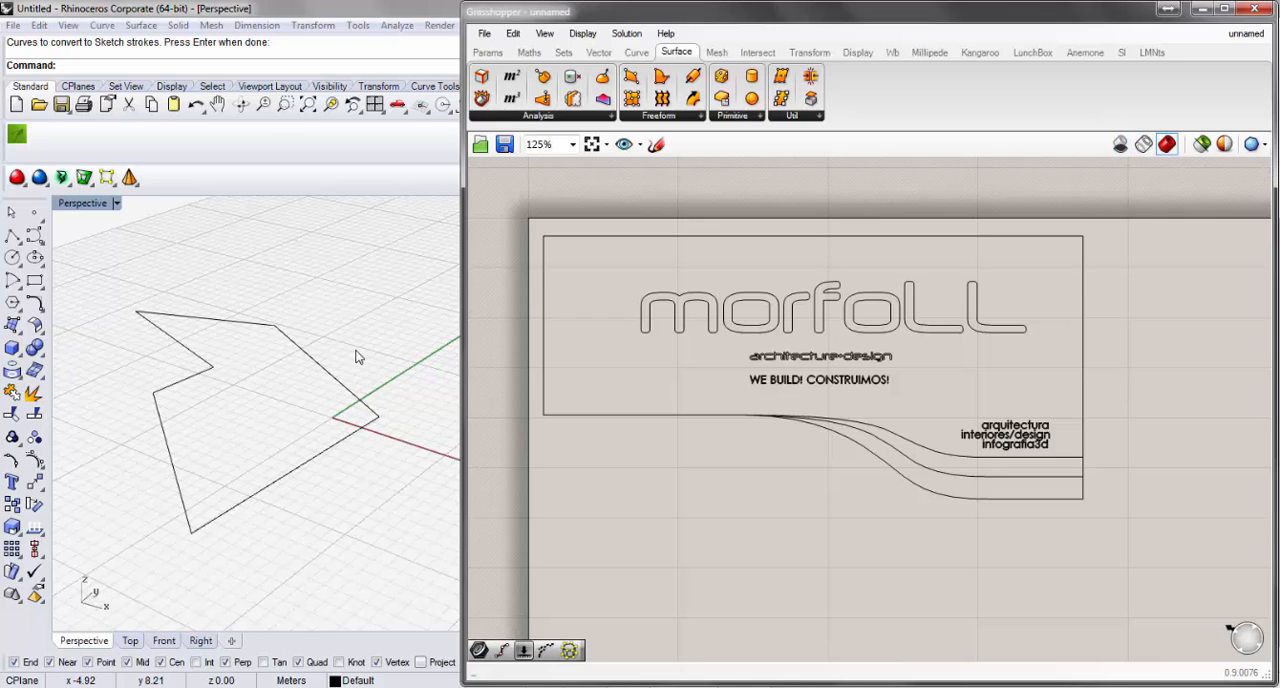
pyautogui.moveTo(356, 322); pyautogui.dragTo(169, 507)
pyautogui.press('Delete')
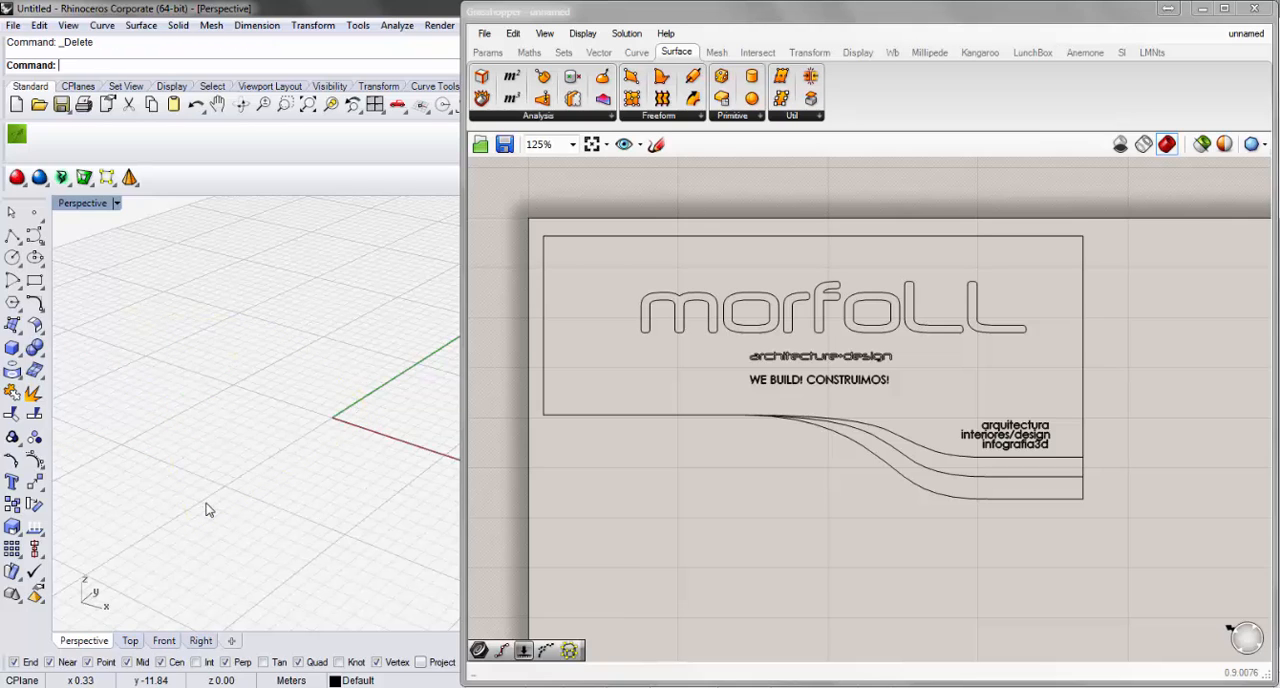
# Widen the Grasshopper window over part of the Rhino viewport, keeping the logo frame and free canvas space in view.
pyautogui.moveTo(646, 505); pyautogui.dragTo(643, 482, button='right')
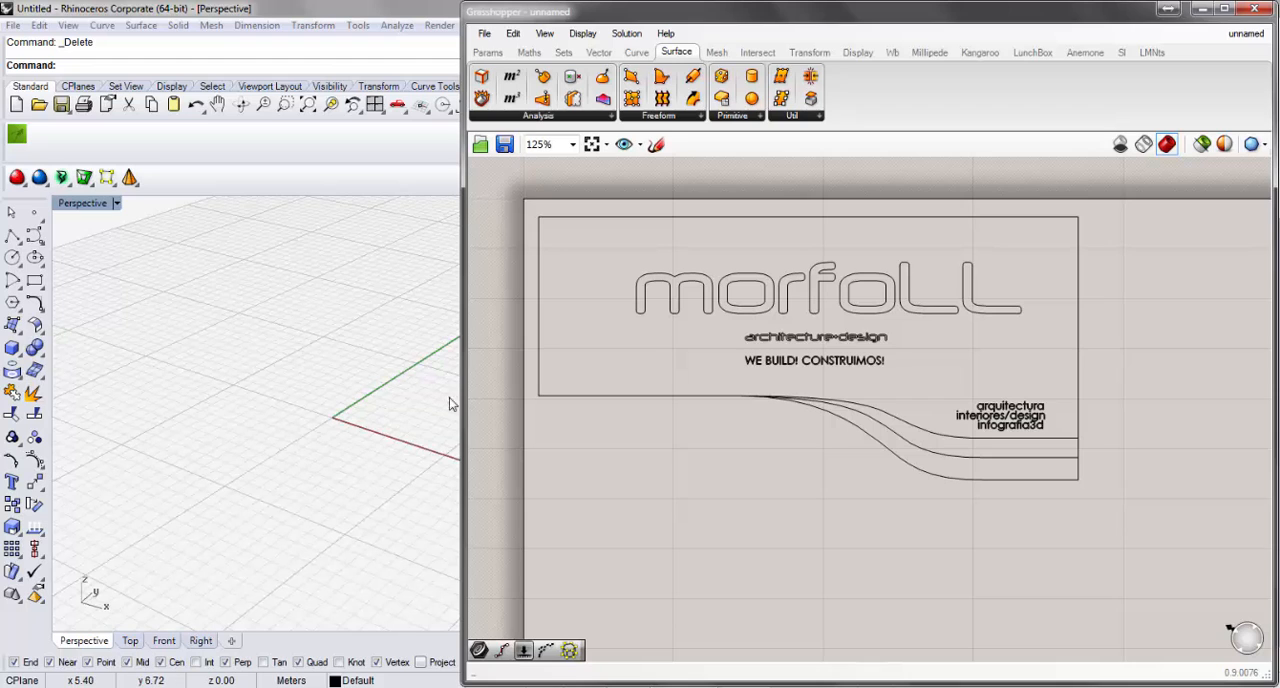
pyautogui.moveTo(462, 400); pyautogui.dragTo(372, 405)
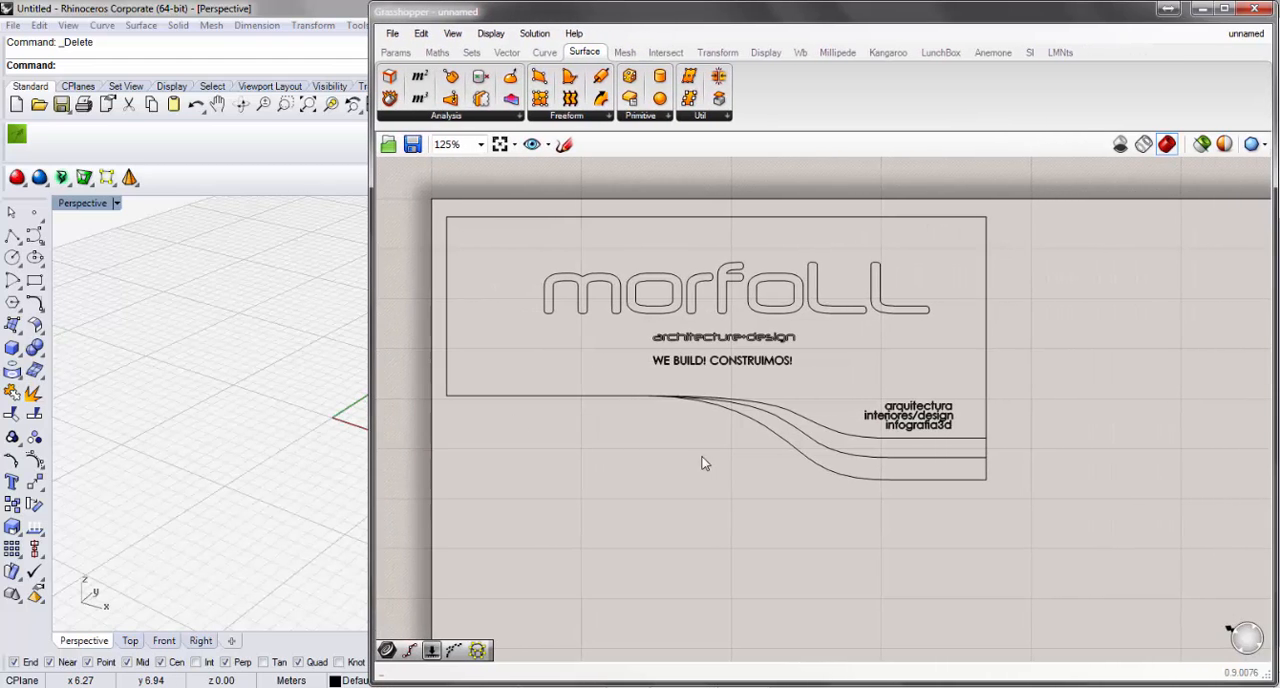
pyautogui.moveTo(703, 457)
pyautogui.mouseDown(button='right')
pyautogui.moveTo(671, 449)
pyautogui.moveTo(676, 439)
pyautogui.mouseUp(button='right')
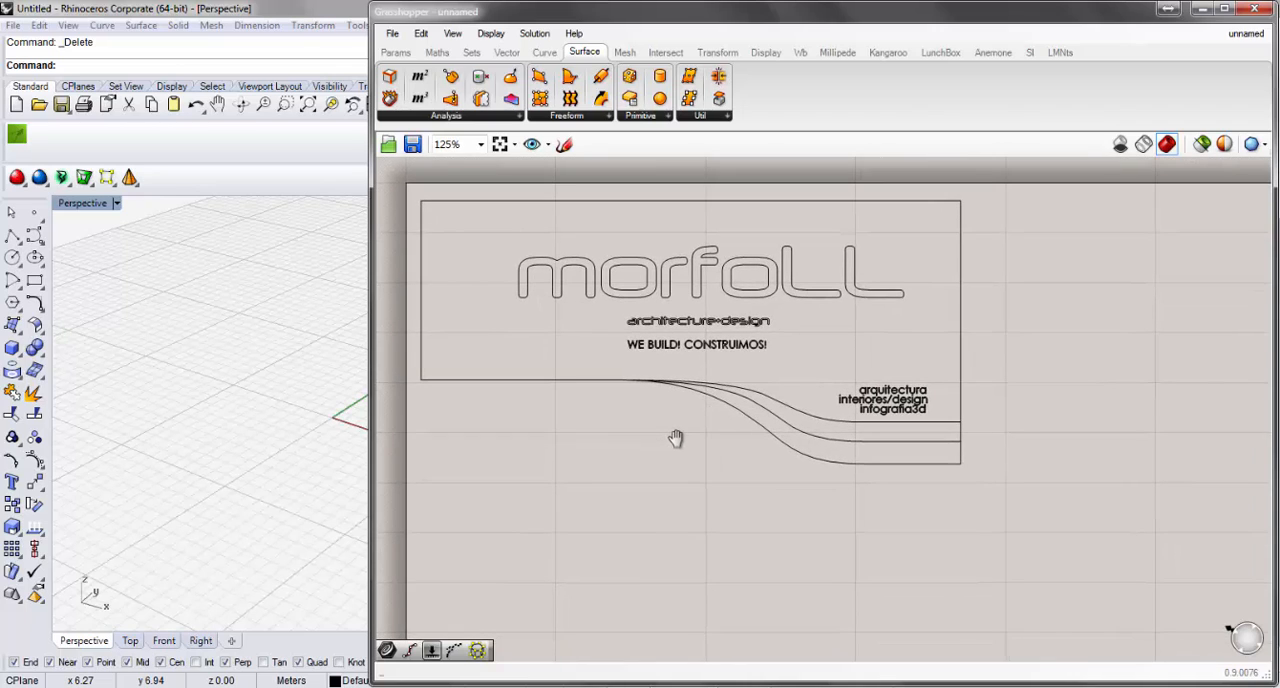
# Browse the Params and Maths categories, and place a Box Rectangle component from the Surface primitives below the logo frame.
pyautogui.click(397, 52)
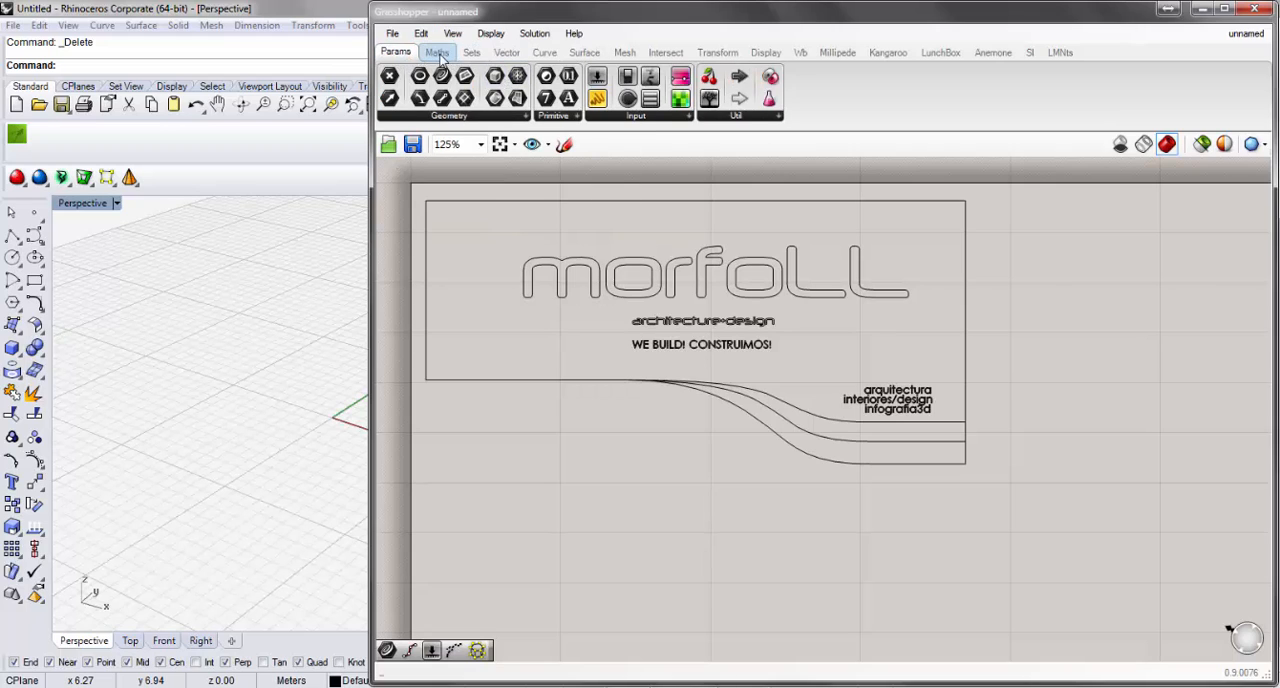
pyautogui.click(438, 53)
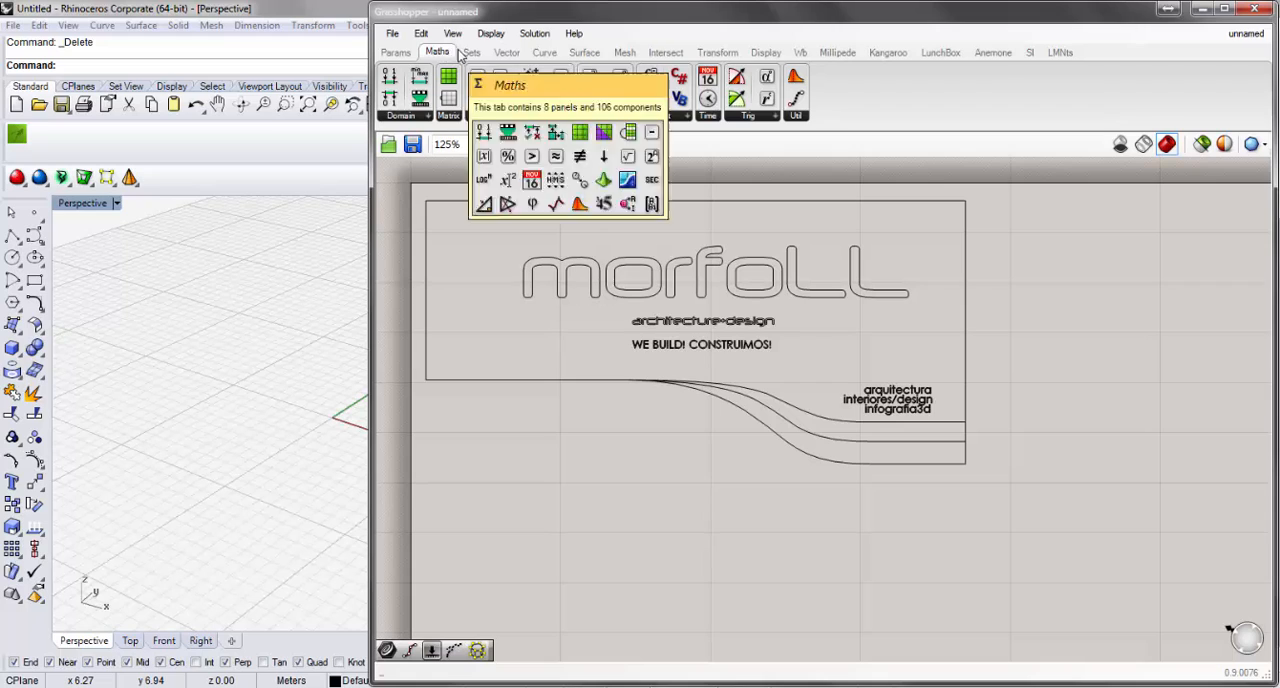
pyautogui.click(585, 52)
pyautogui.click(645, 116)
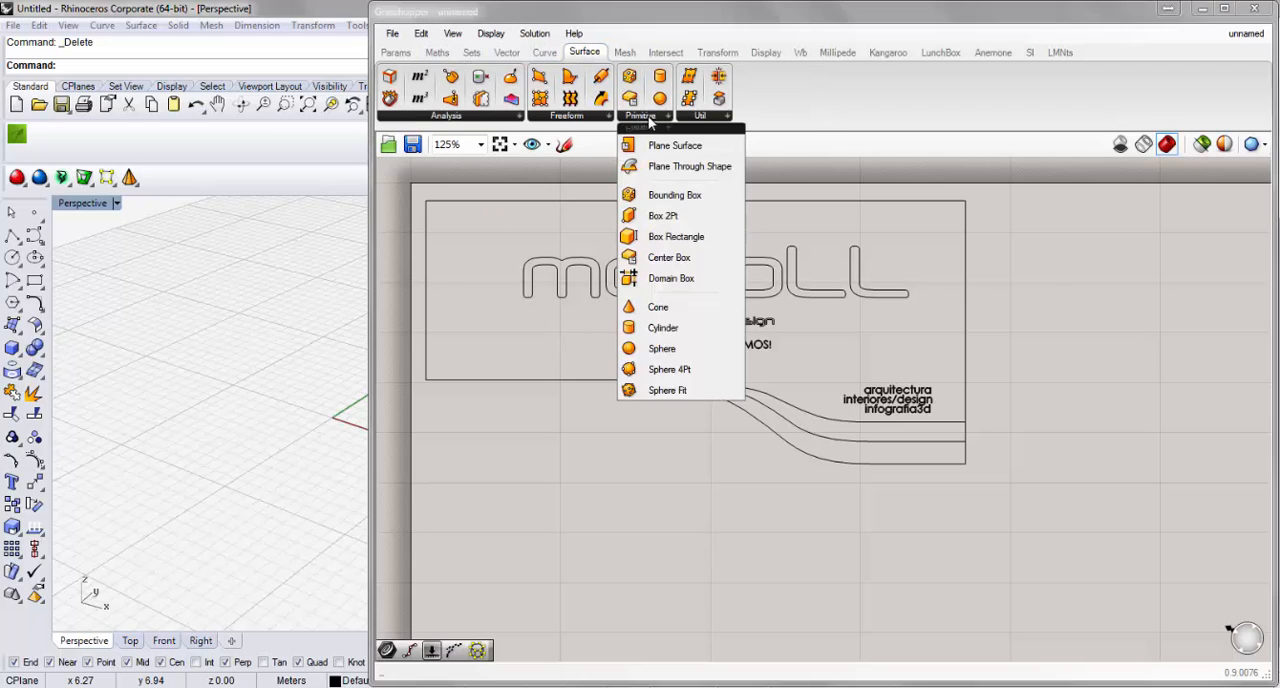
pyautogui.click(678, 236)
pyautogui.click(673, 548)
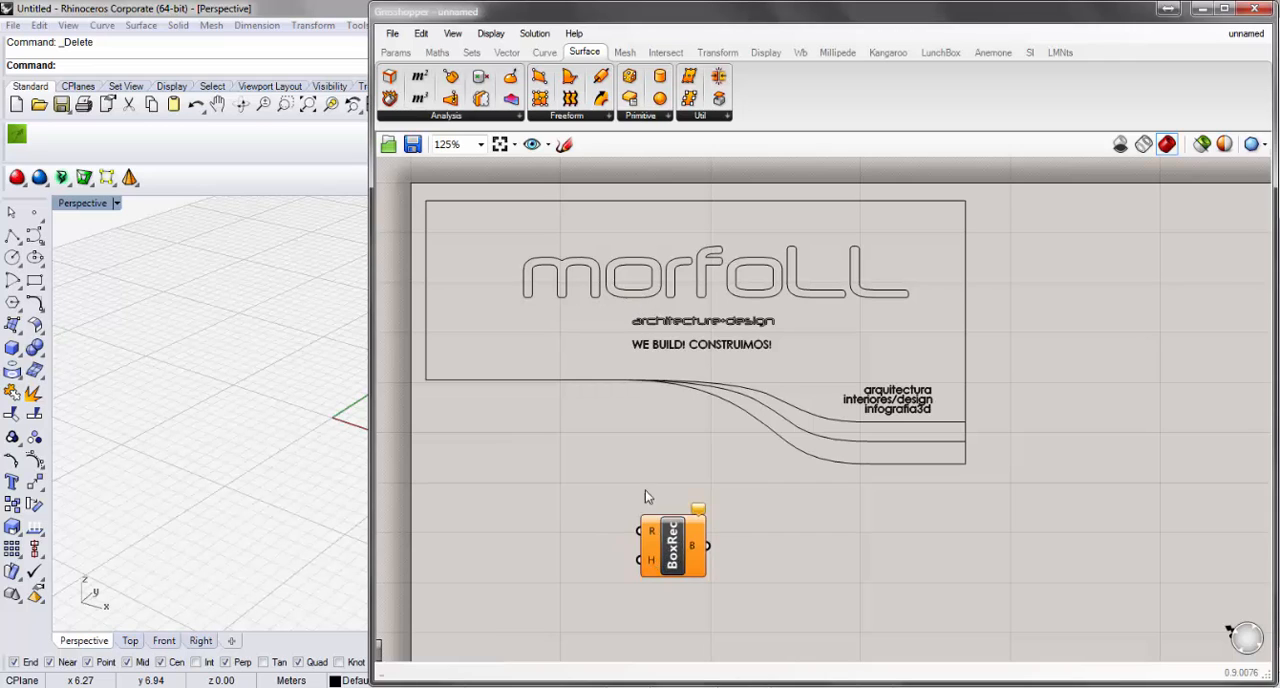
# Shift the Box Rectangle component to free canvas space before its inputs, and draw a rectangle near the origin in the Rhino viewport.
pyautogui.moveTo(246, 407); pyautogui.dragTo(277, 423, button='right')
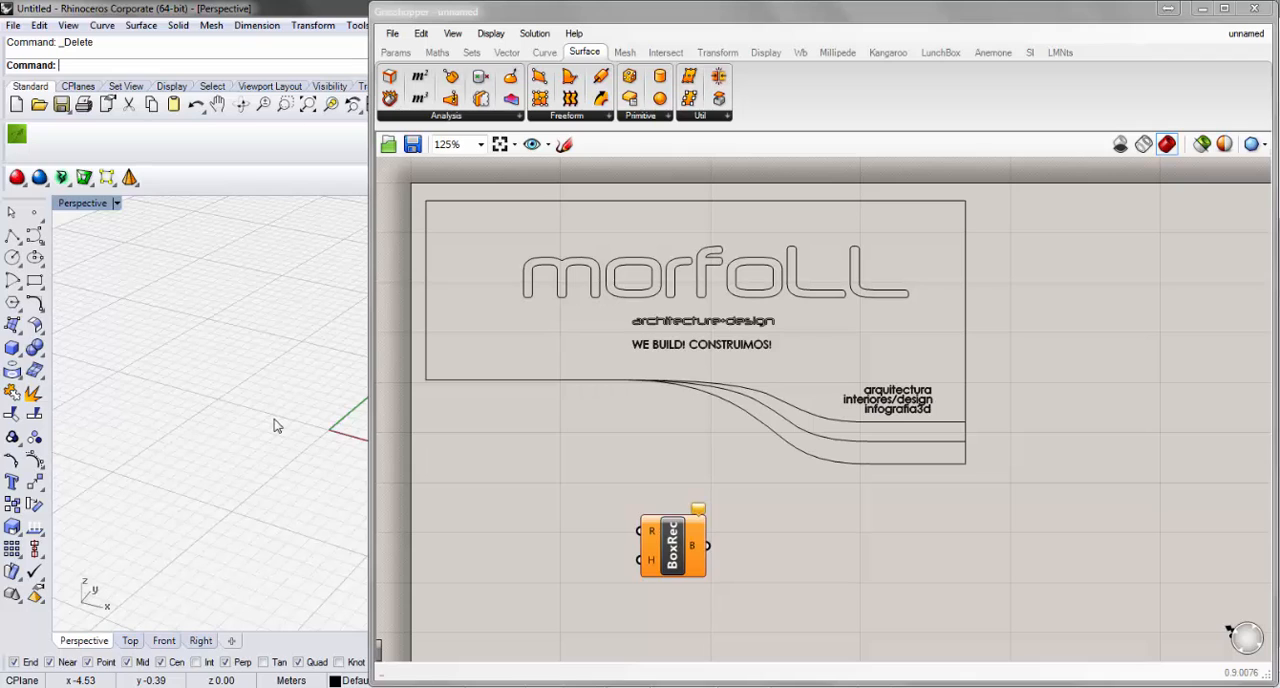
pyautogui.middleClick(210, 432)
pyautogui.moveTo(310, 465)
pyautogui.keyDown('shift'); pyautogui.mouseDown(button='right')
pyautogui.moveTo(245, 450)
pyautogui.moveTo(310, 467)
pyautogui.mouseUp(button='right'); pyautogui.keyUp('shift')
pyautogui.moveTo(668, 522); pyautogui.dragTo(763, 528)
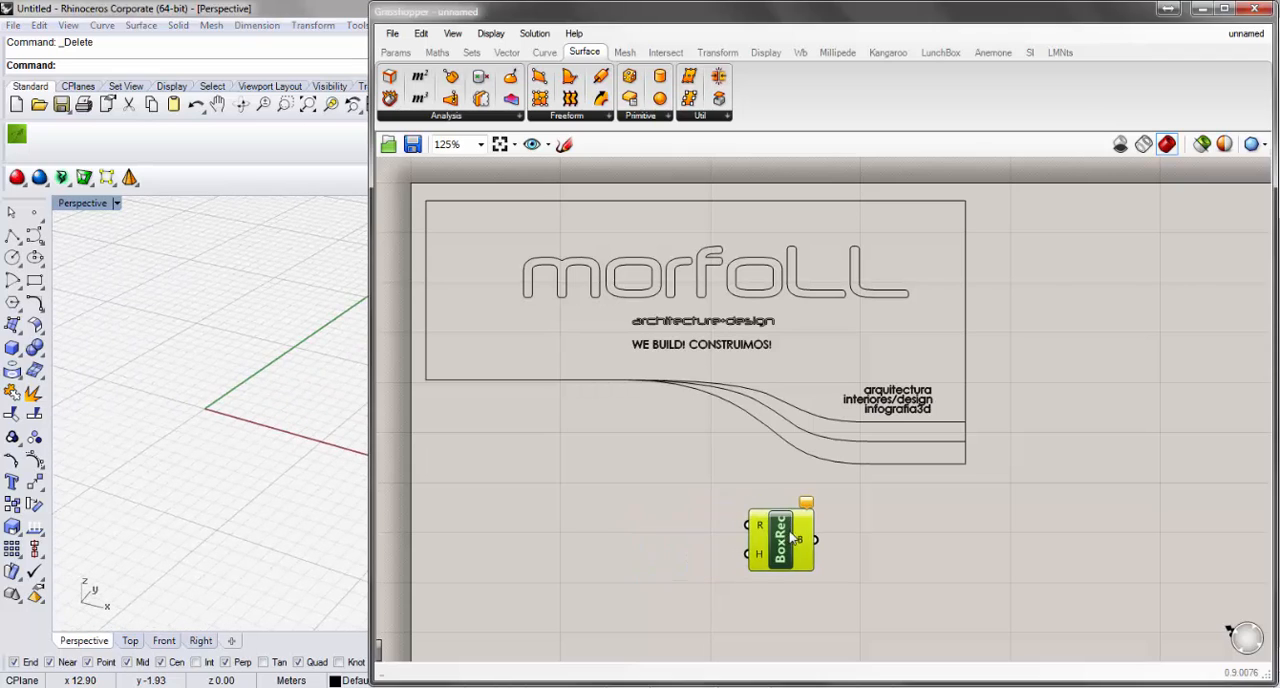
pyautogui.doubleClick(630, 543)
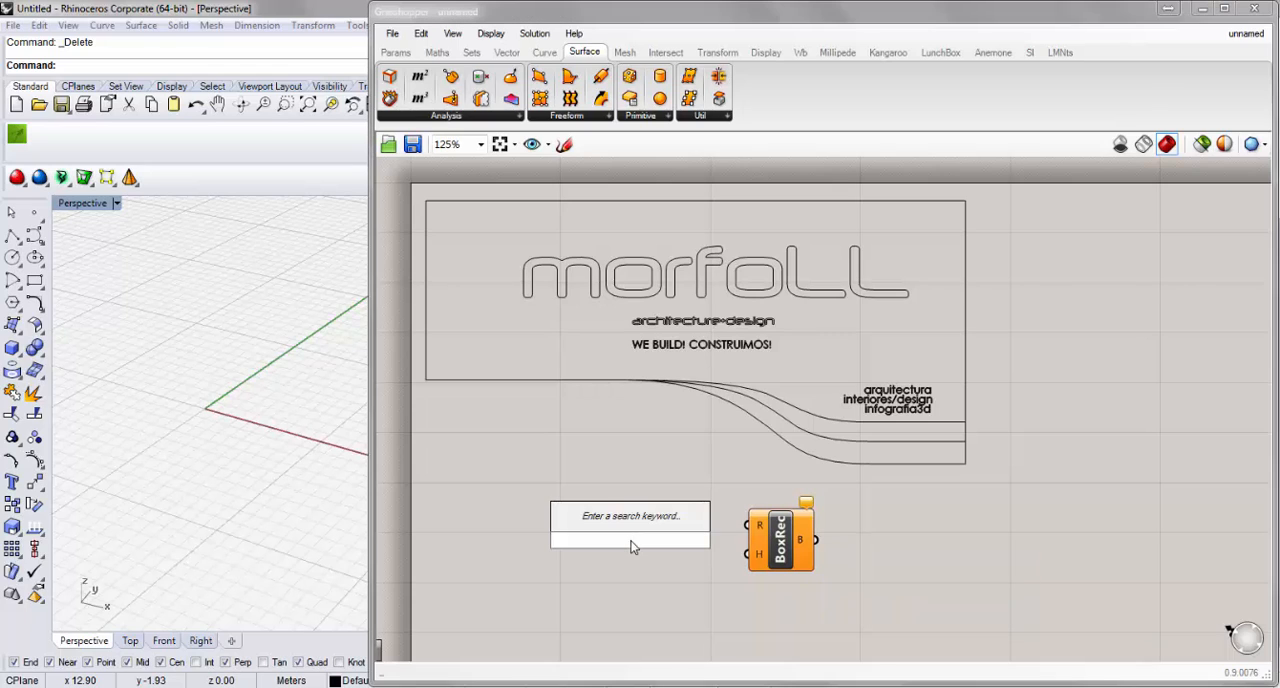
pyautogui.click(34, 281)
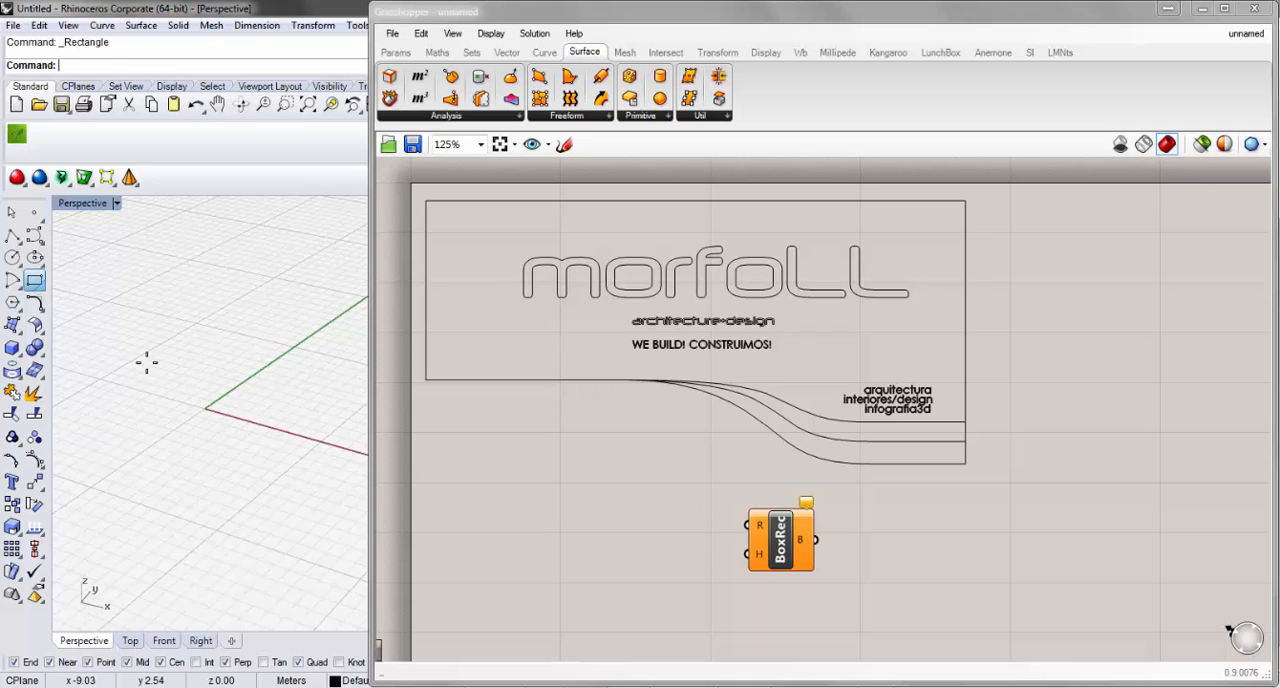
pyautogui.click(151, 352)
pyautogui.click(205, 424)
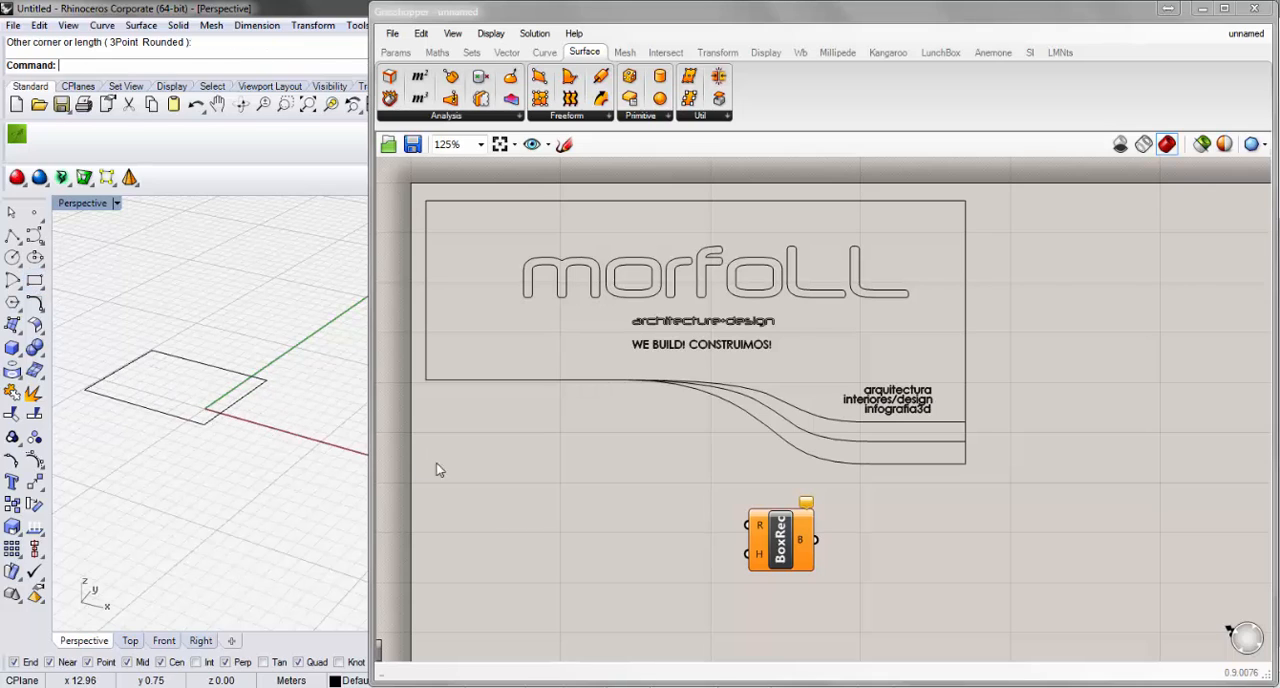
# Add a Rectangle parameter ahead of the Box Rectangle component and set it by snapping to opposite corners of the drawn rectangle.
pyautogui.doubleClick(599, 519)
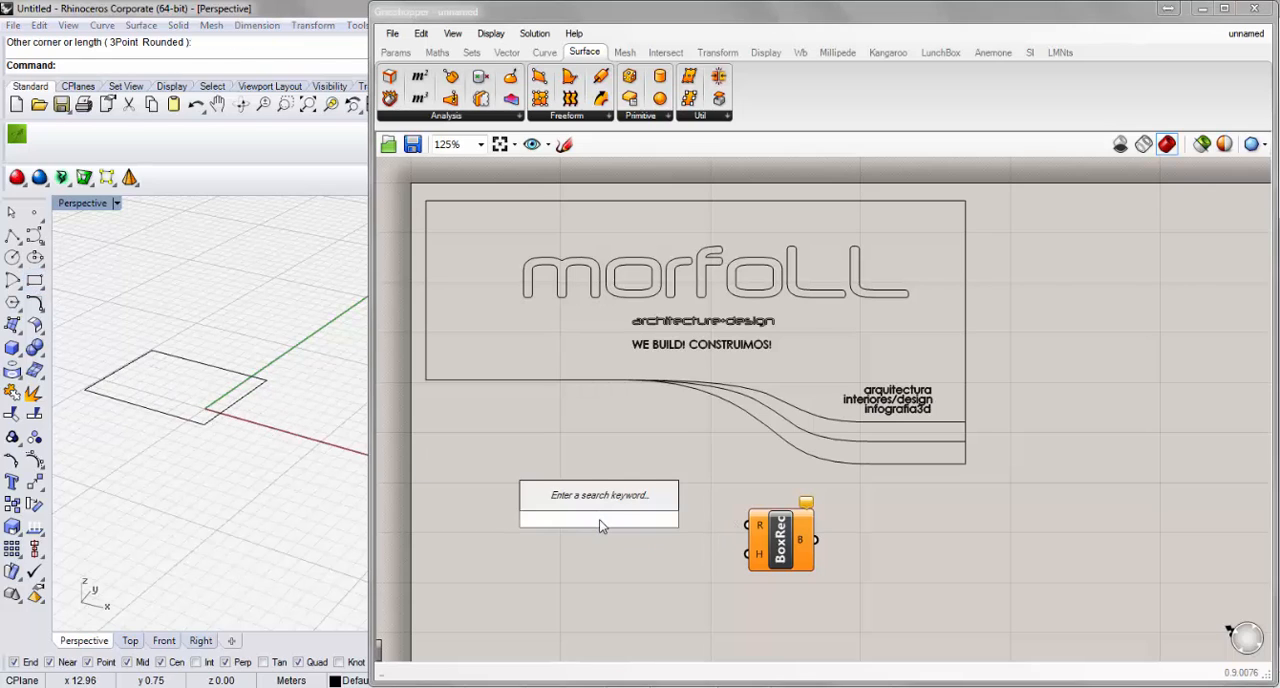
pyautogui.write('rect')
pyautogui.click(584, 484)
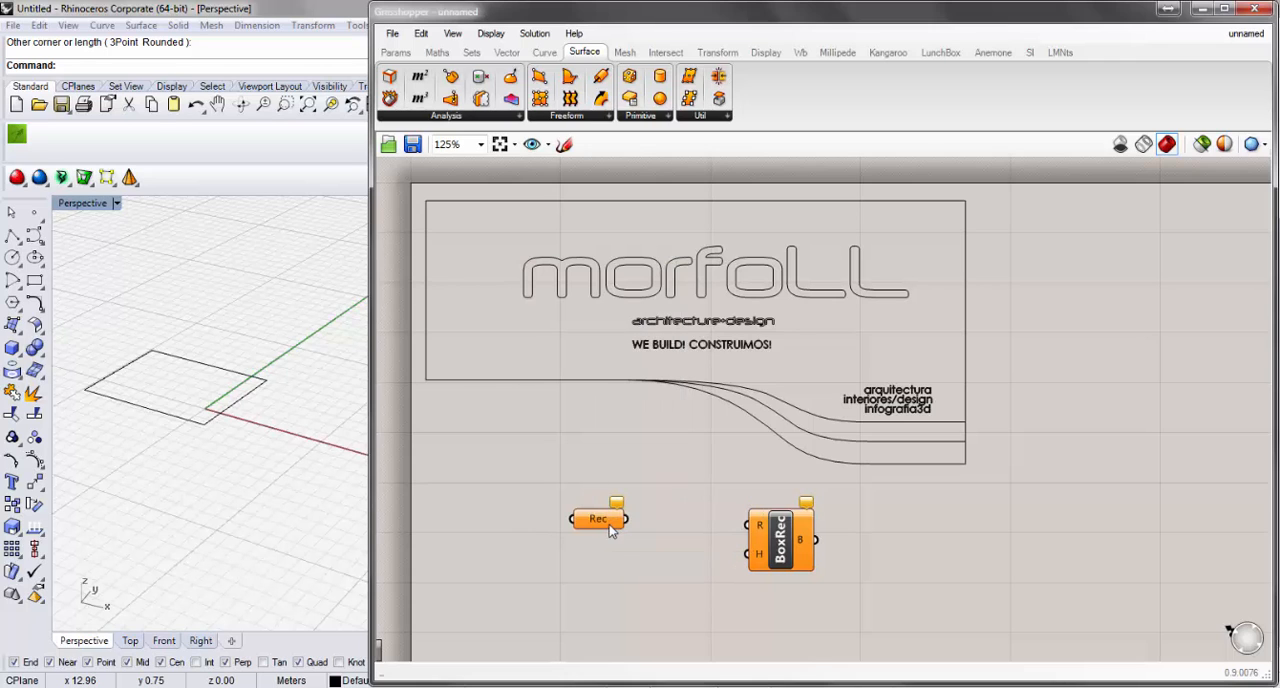
pyautogui.rightClick(611, 530)
pyautogui.click(700, 537)
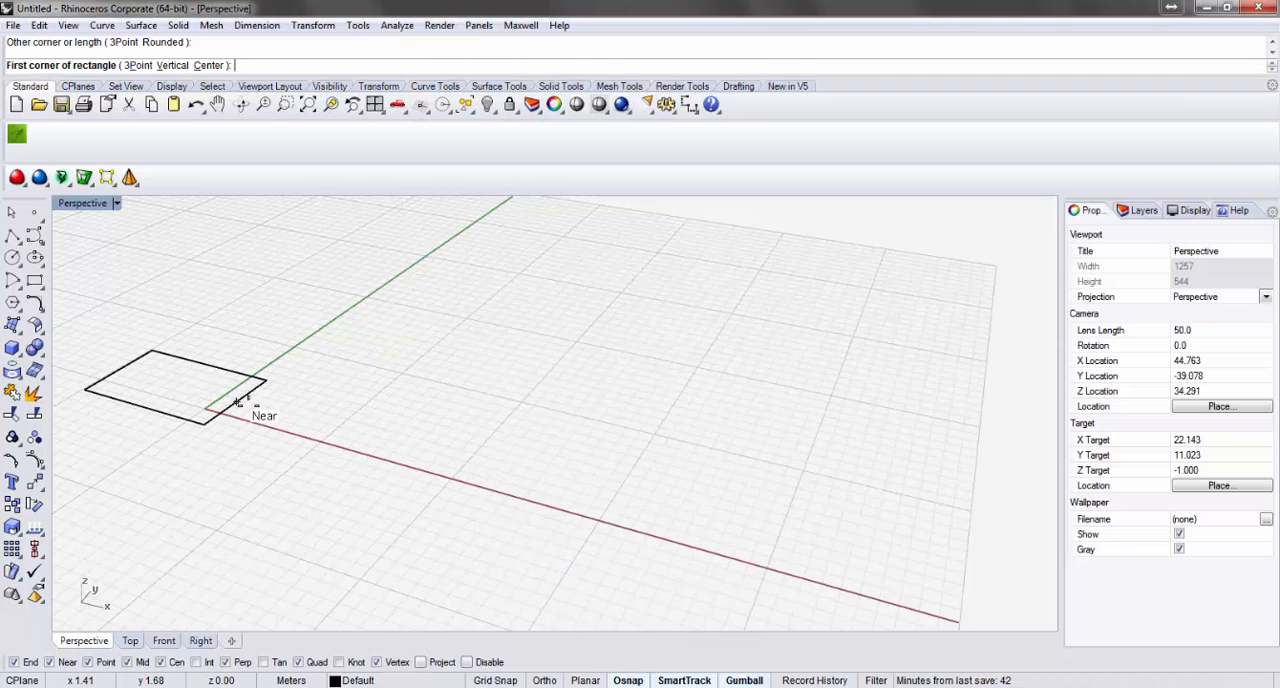
pyautogui.click(85, 390)
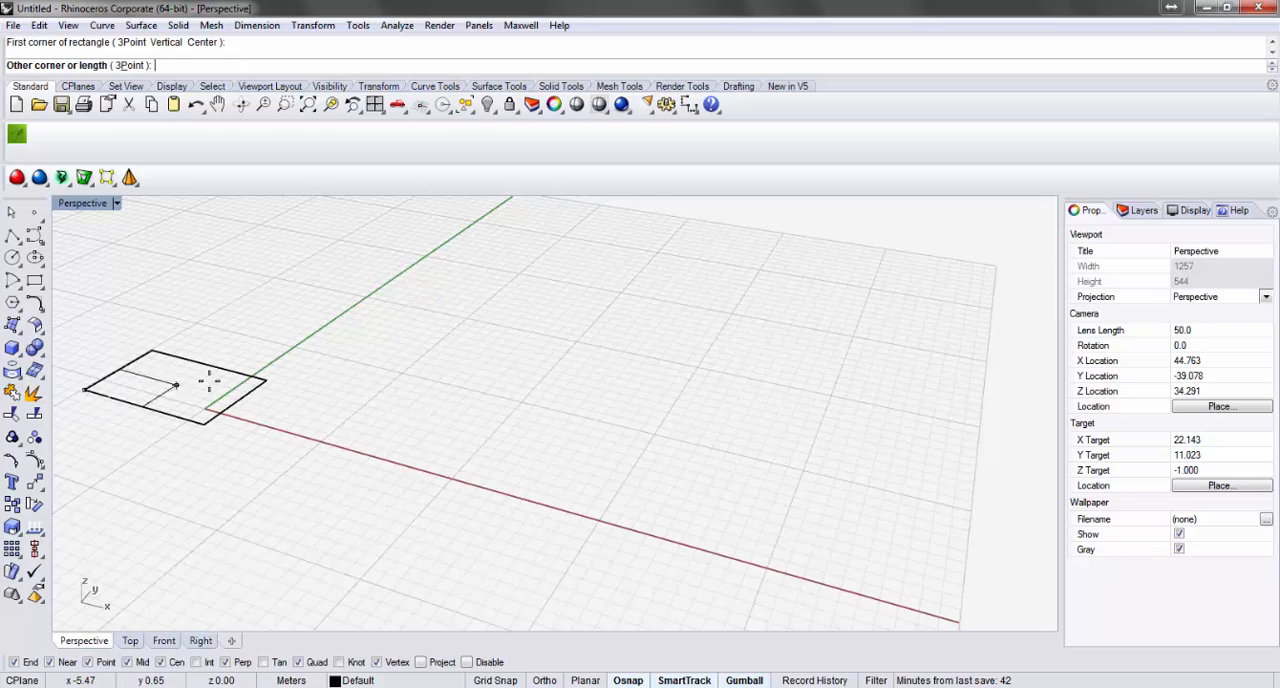
pyautogui.click(266, 381)
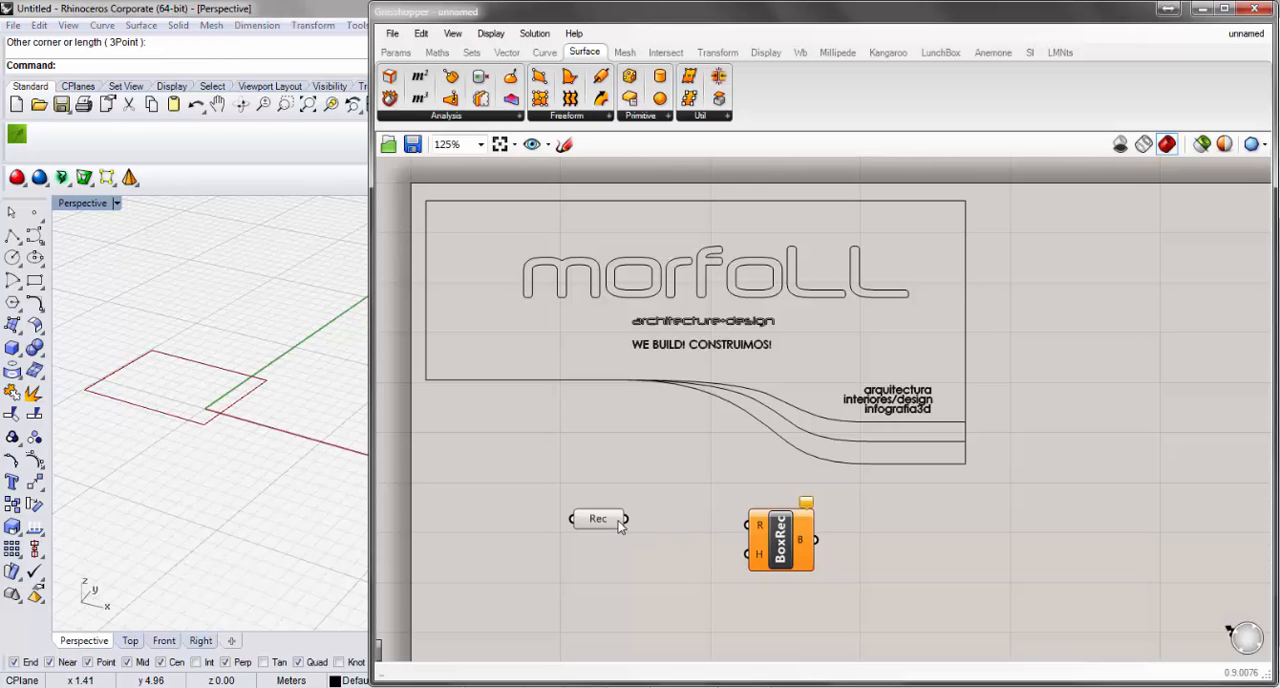
# Connect the Rec parameter to the R input of Box Rectangle and move that component close beside the parameter.
pyautogui.moveTo(625, 519); pyautogui.dragTo(750, 524)
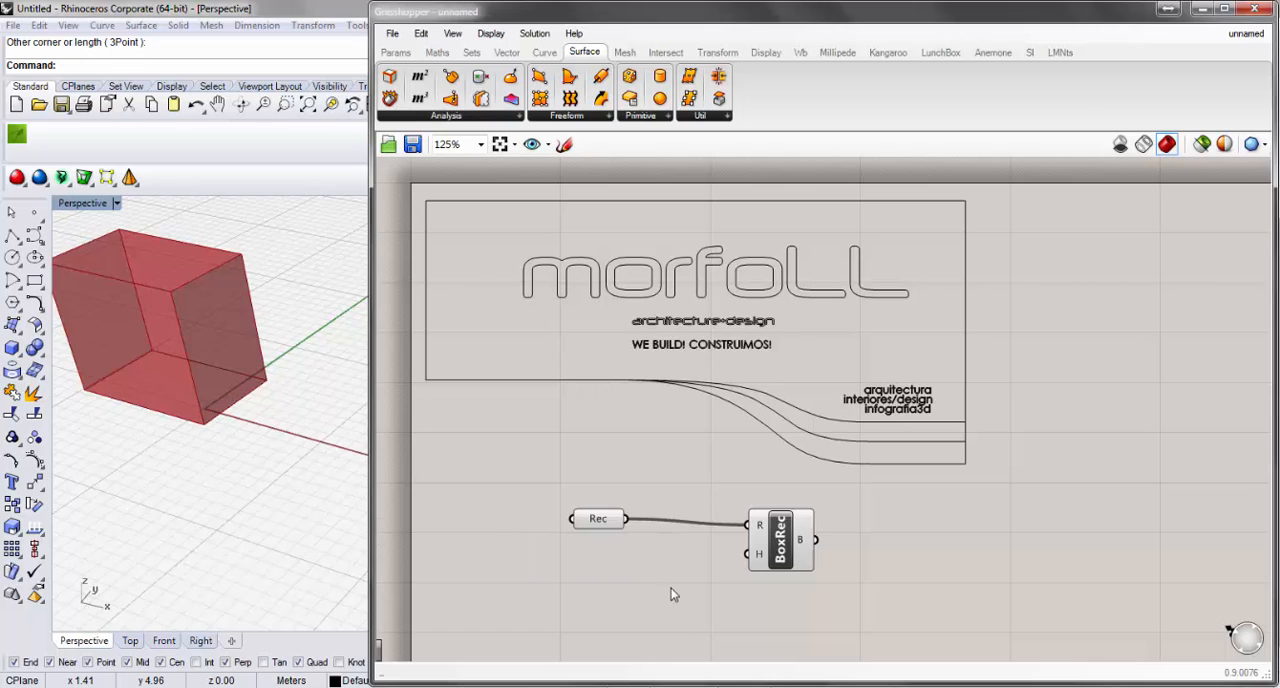
pyautogui.moveTo(776, 559); pyautogui.dragTo(684, 553)
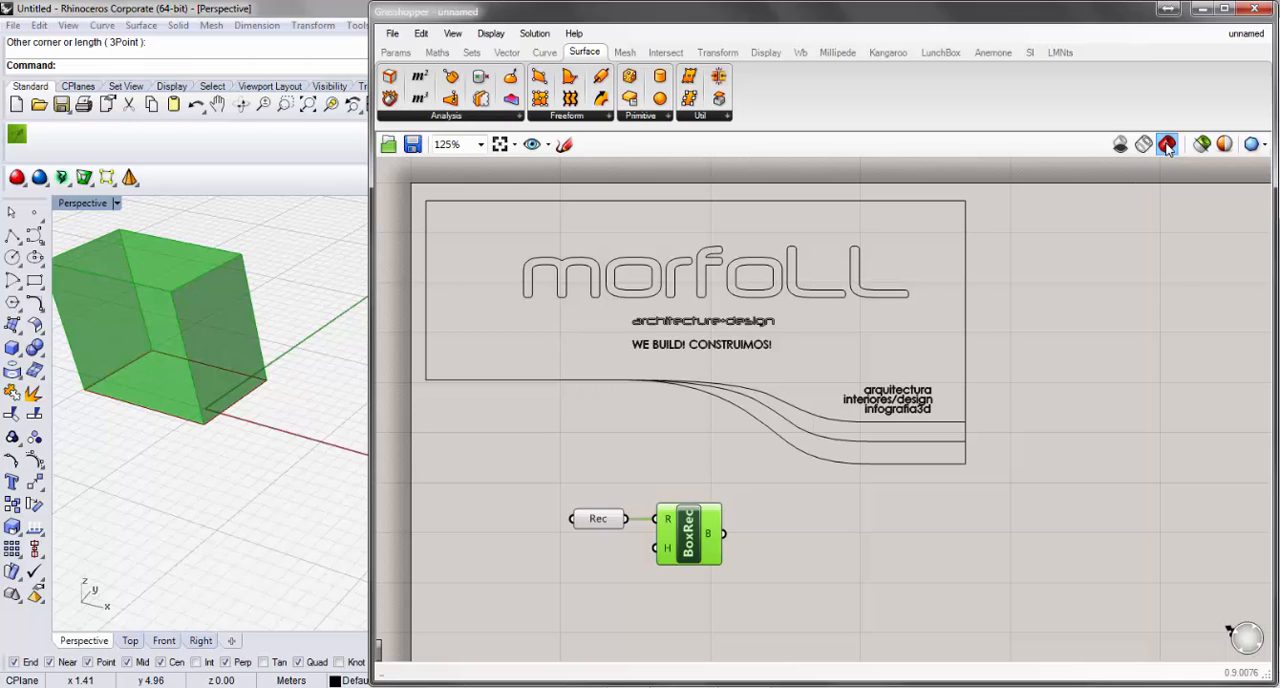
pyautogui.click(775, 523)
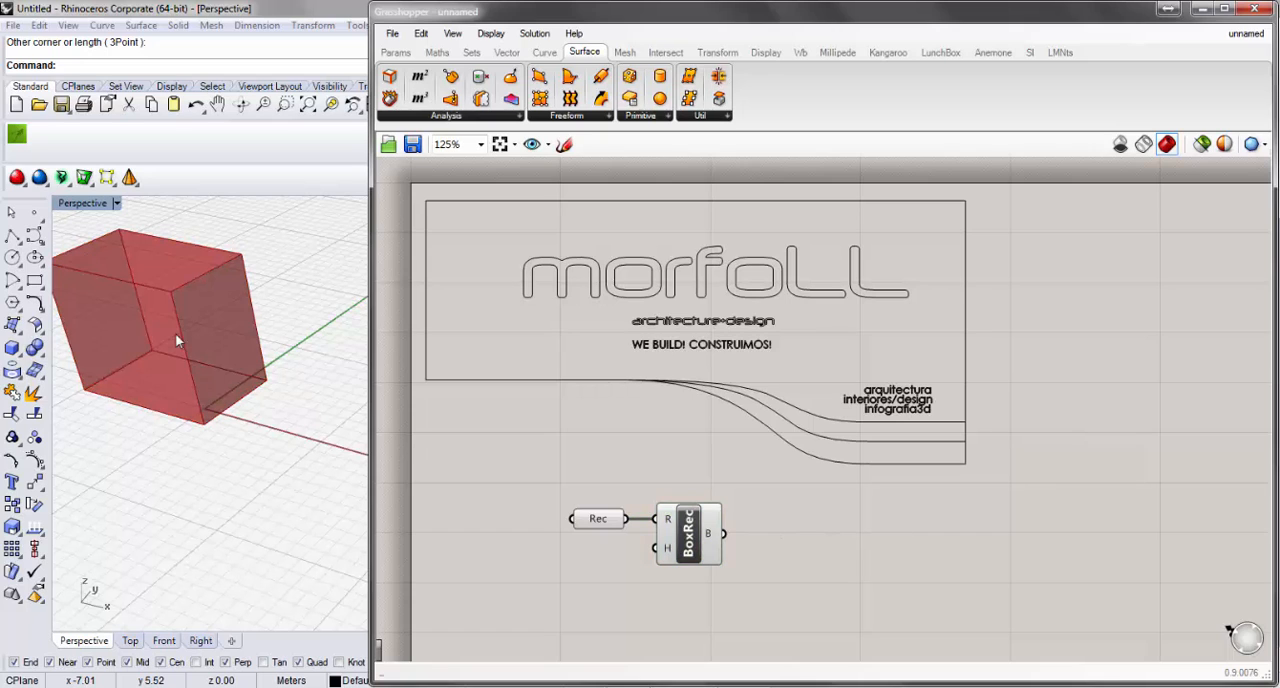
# Try the box preview switched off and as wireframe, and return it to shaded.
pyautogui.keyDown('shift'); pyautogui.moveTo(244, 432); pyautogui.dragTo(281, 497, button='right'); pyautogui.keyUp('shift')
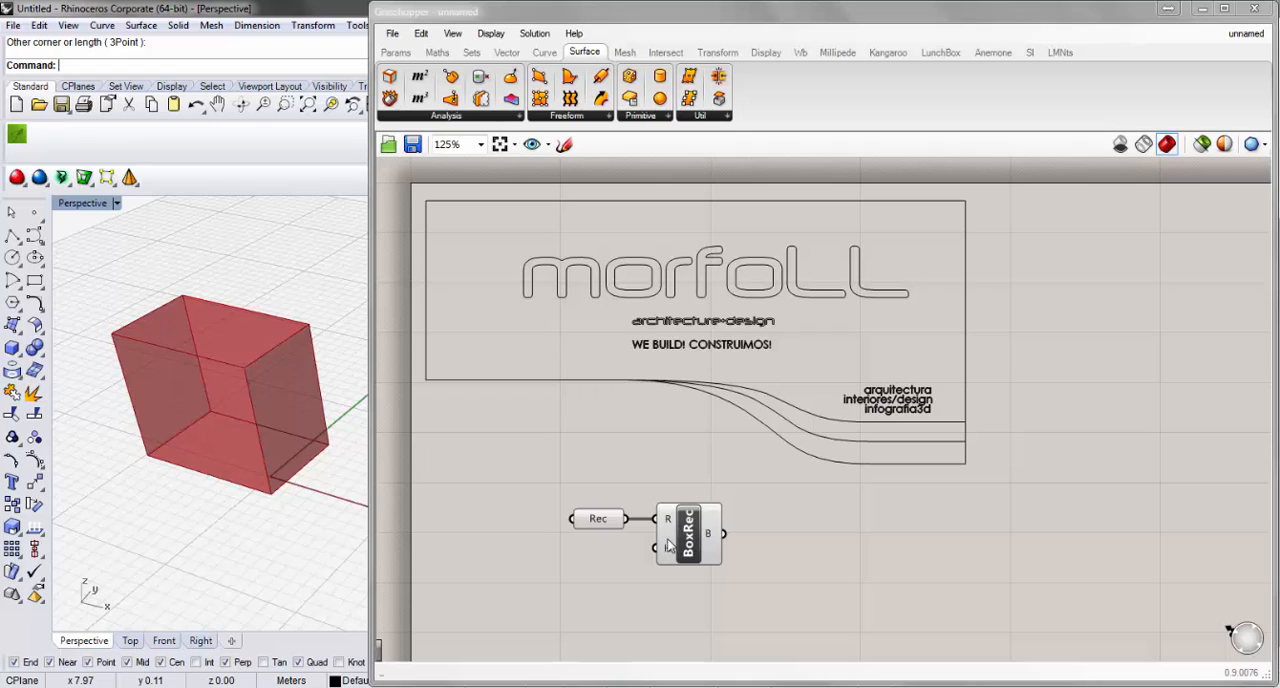
pyautogui.click(1120, 145)
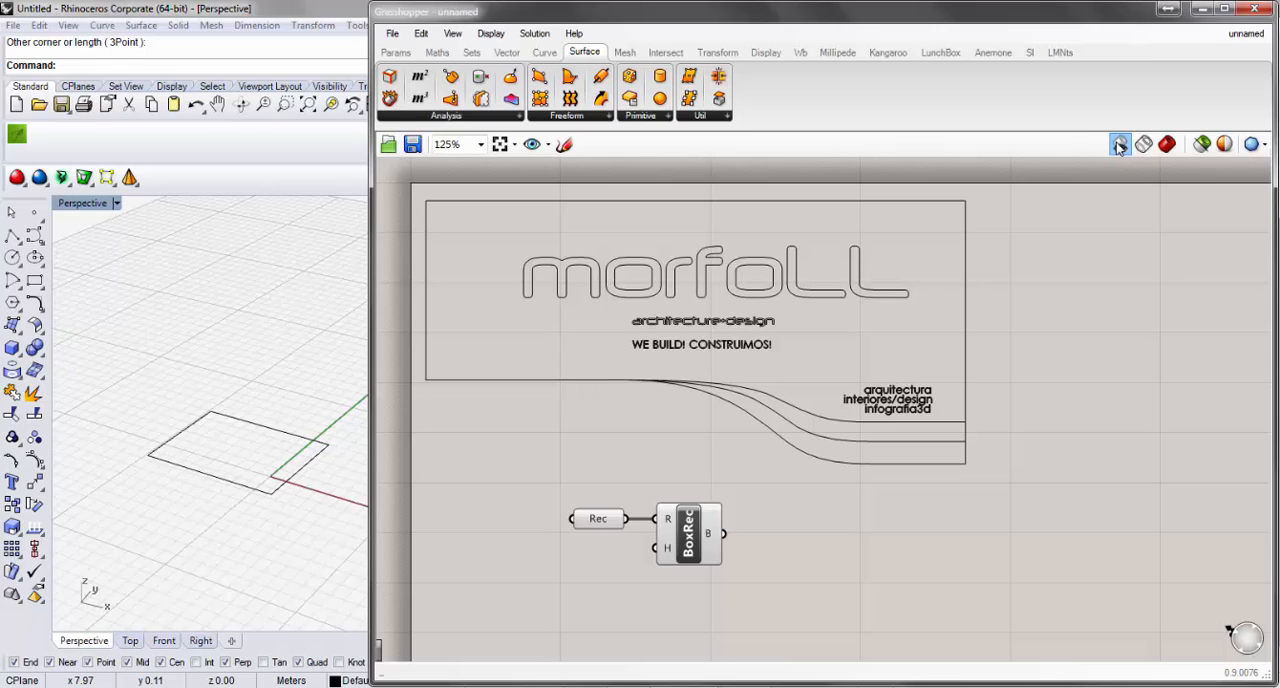
pyautogui.click(1119, 146)
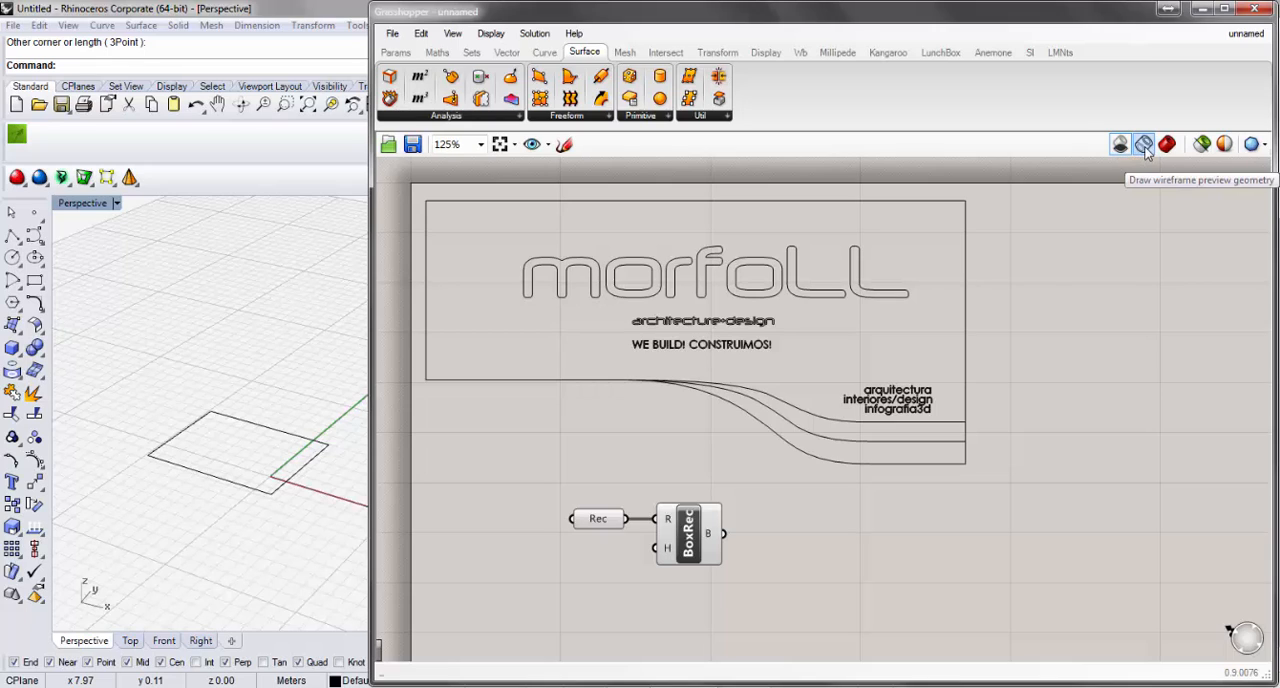
pyautogui.click(1144, 146)
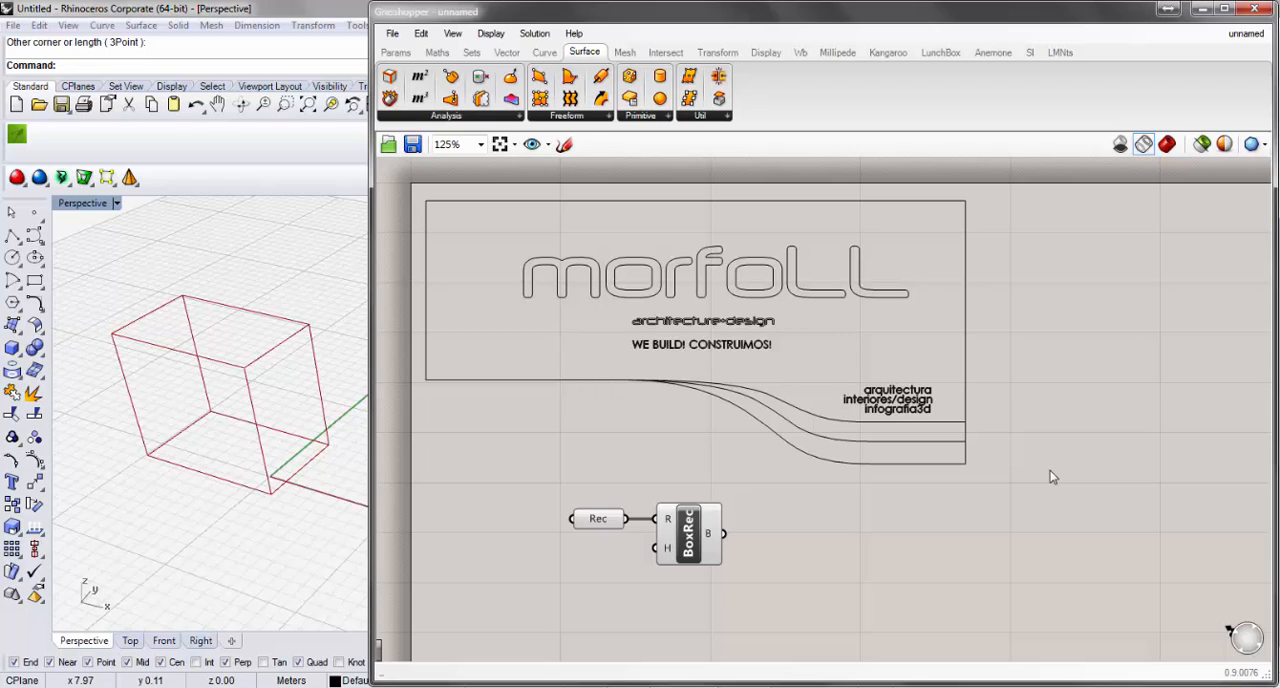
pyautogui.click(1167, 144)
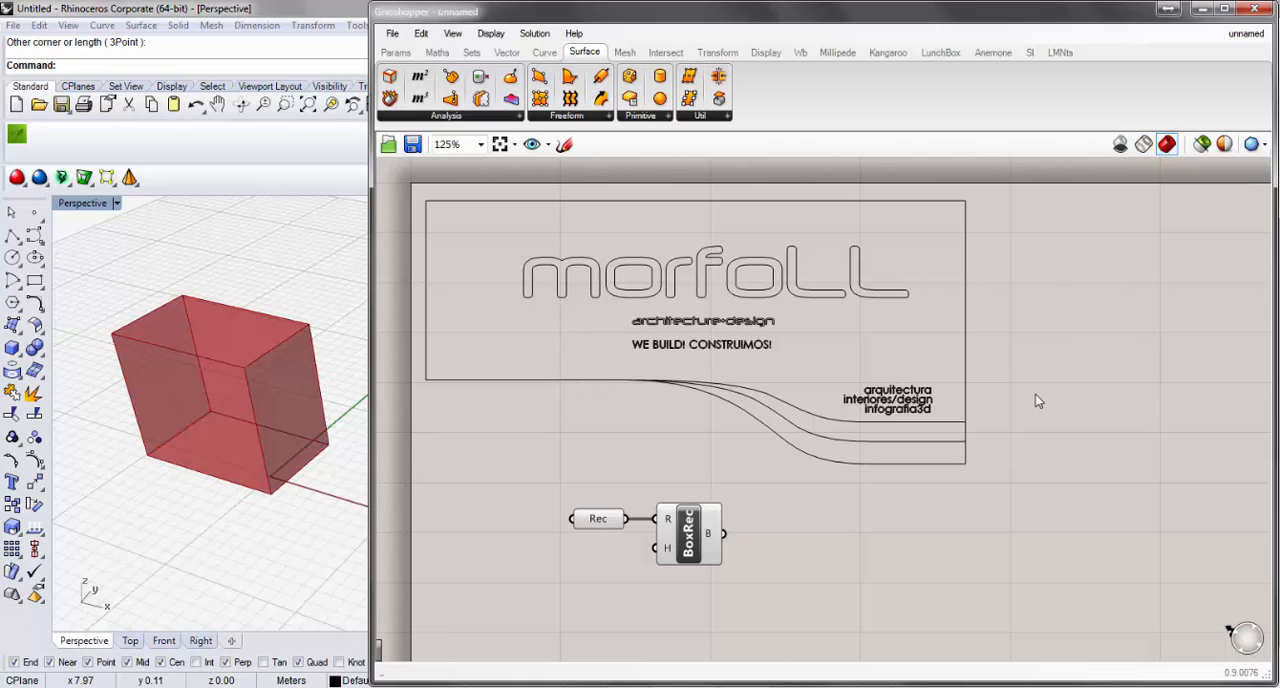
# Try drawing the preview only for selected objects by selecting and deselecting Box Rectangle, and restore the normal shaded preview.
pyautogui.click(1201, 147)
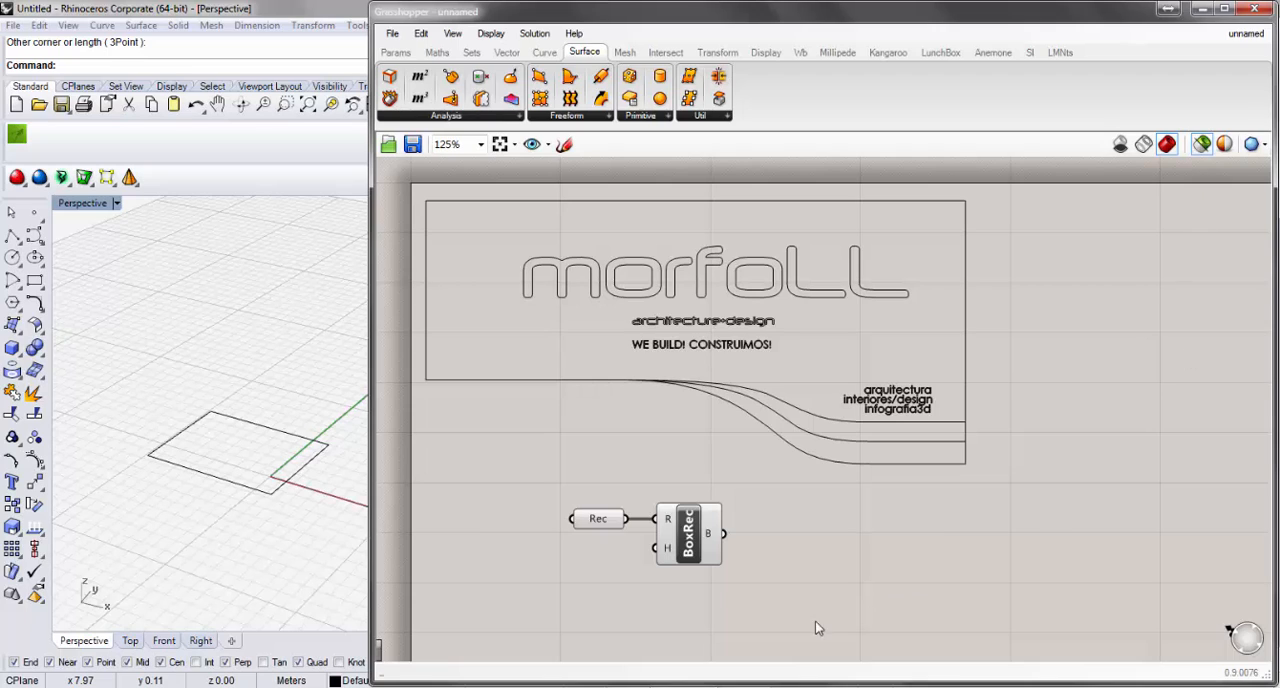
pyautogui.click(697, 556)
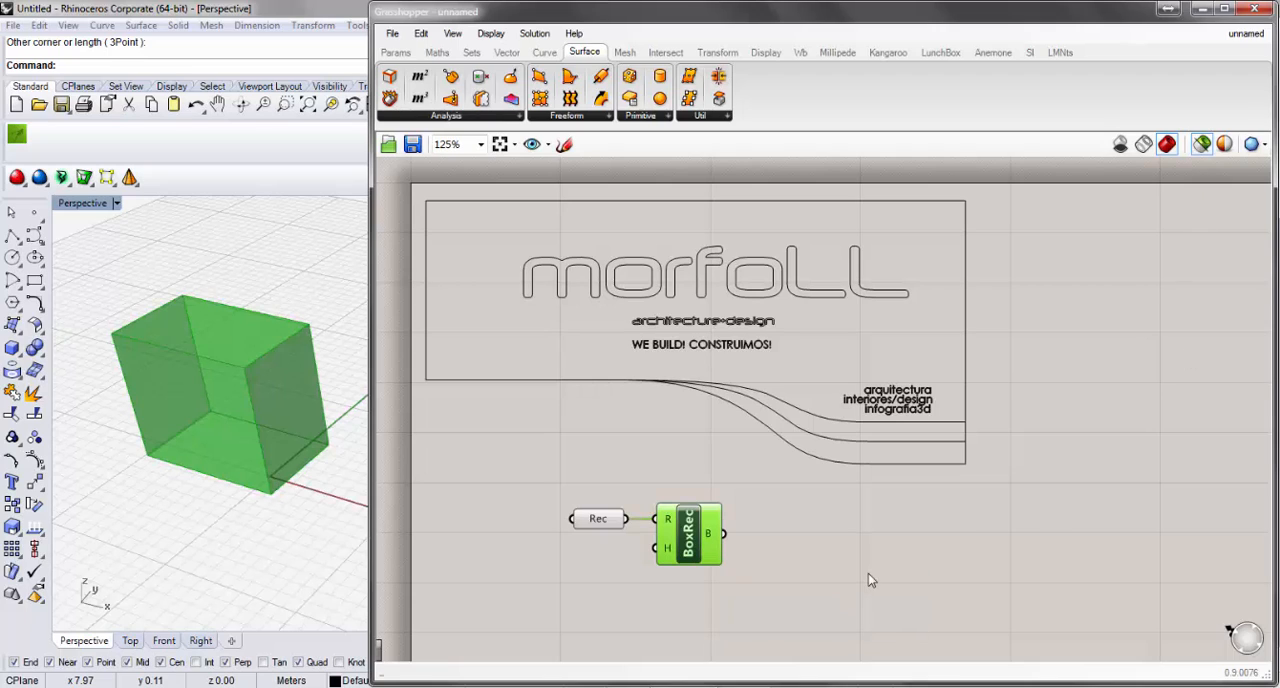
pyautogui.click(868, 573)
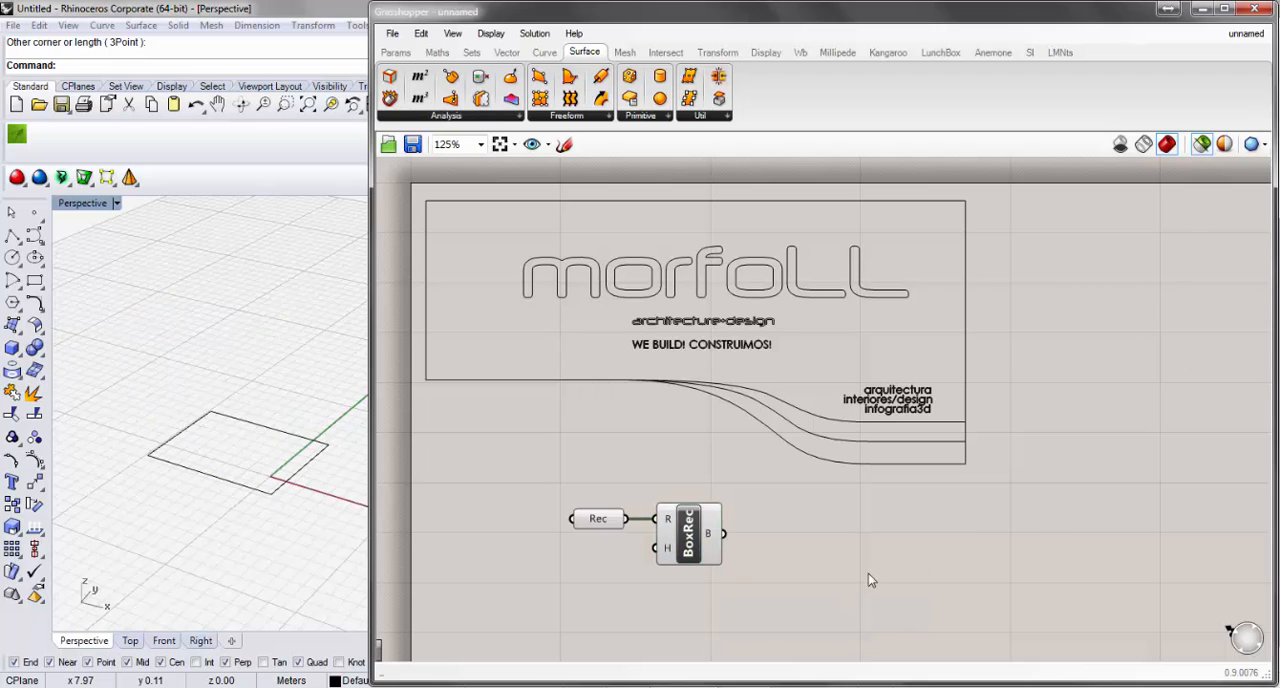
pyautogui.click(682, 552)
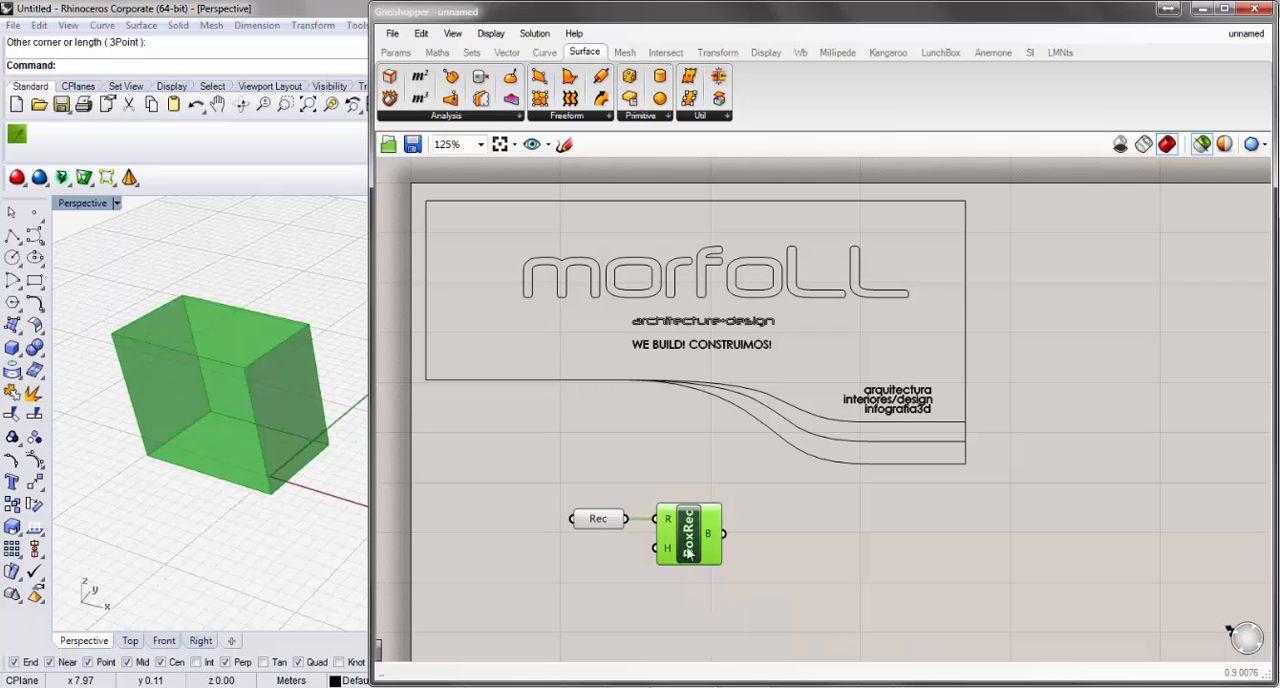
pyautogui.click(772, 500)
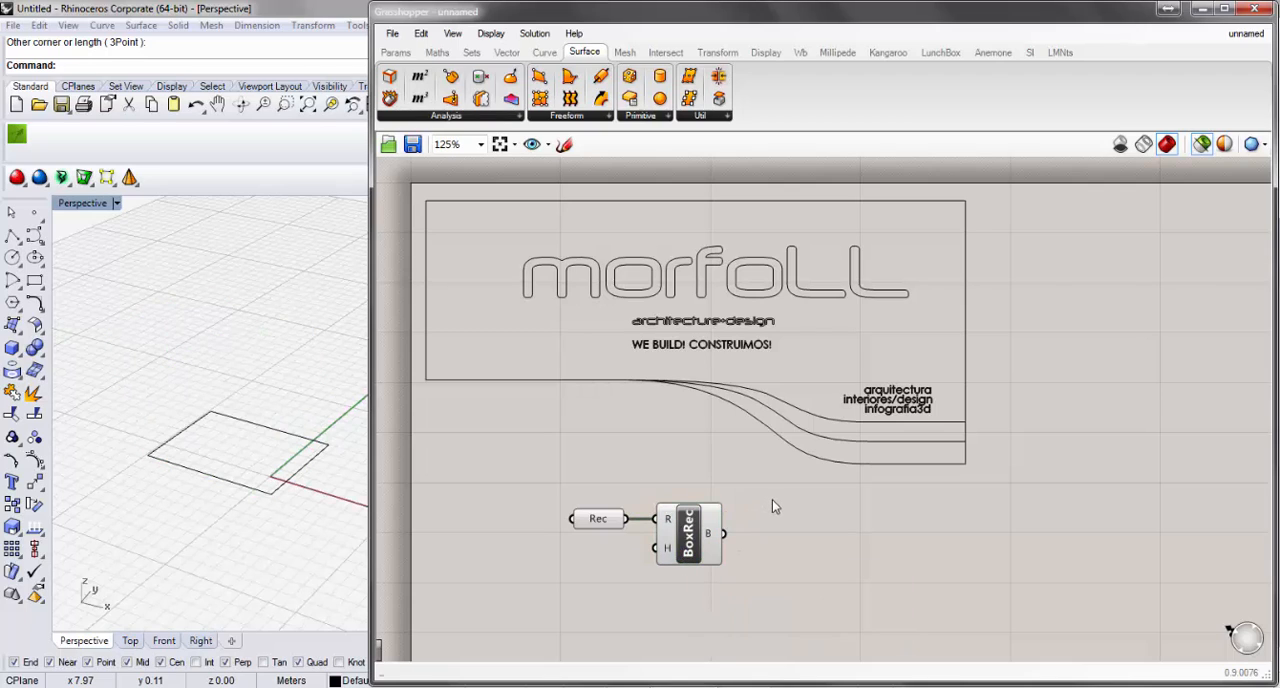
pyautogui.click(697, 548)
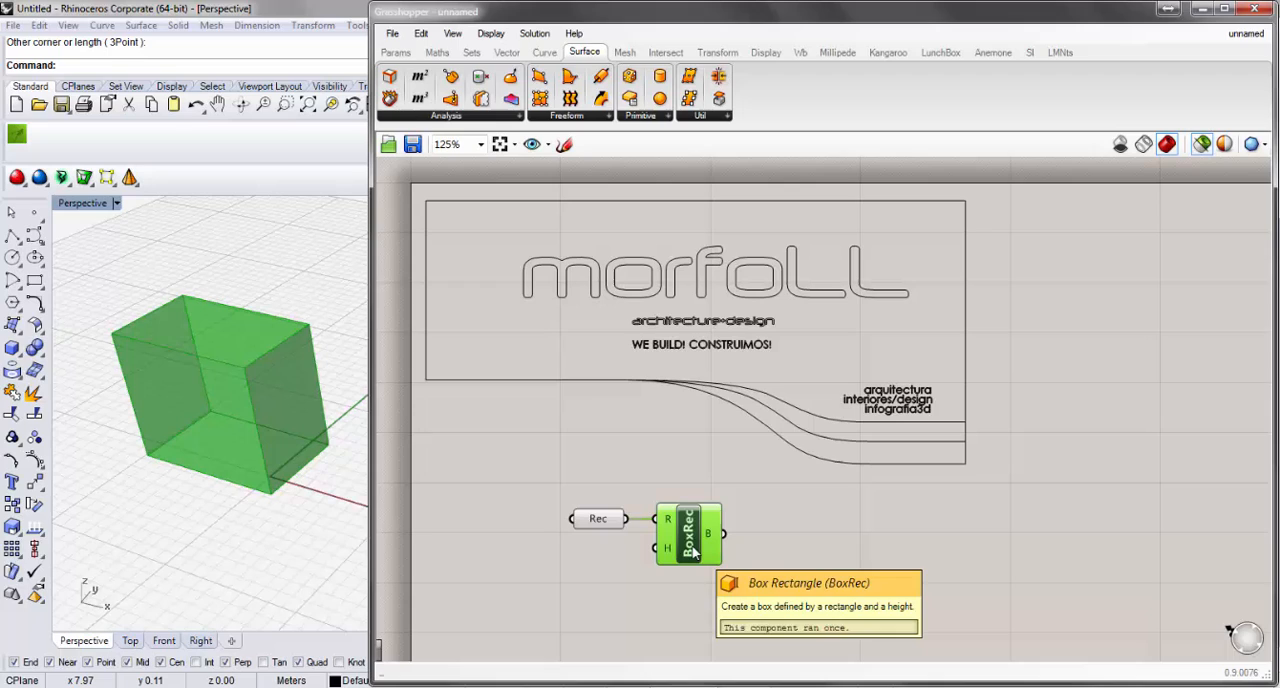
pyautogui.click(884, 563)
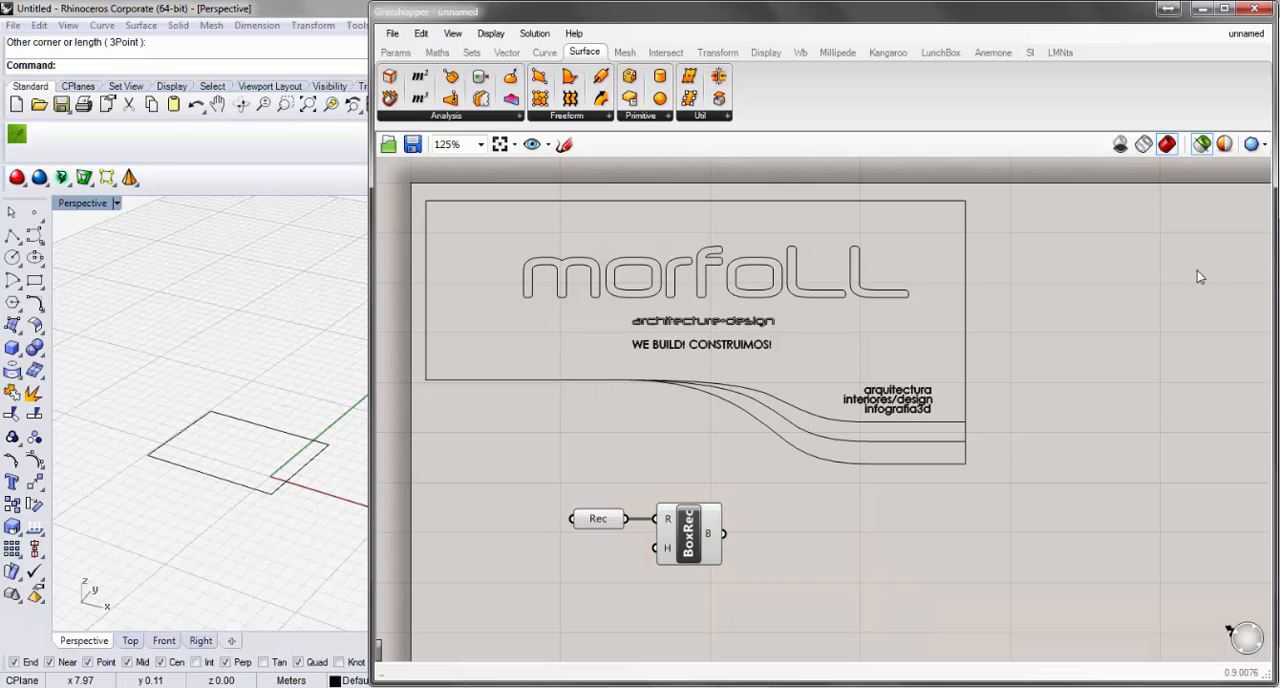
pyautogui.click(1168, 146)
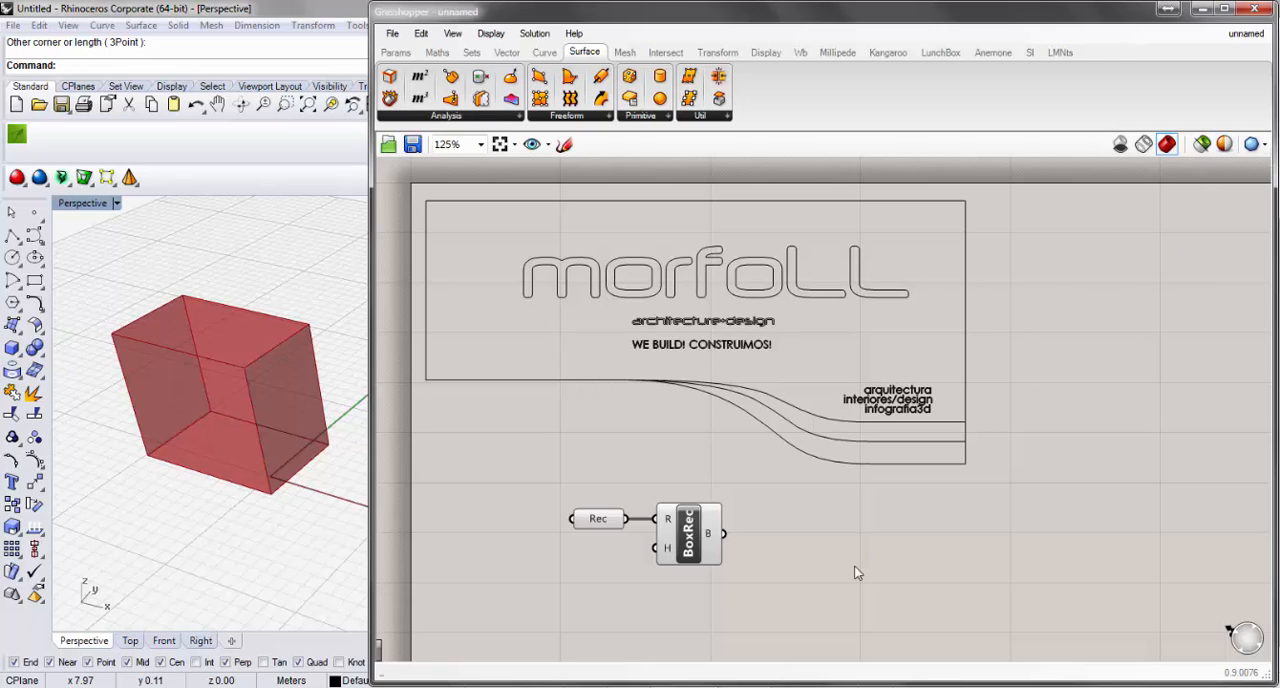
# Show the preview mesh quality options, with free canvas space below the Rec and Box Rectangle components.
pyautogui.moveTo(851, 568); pyautogui.dragTo(783, 323, button='right')
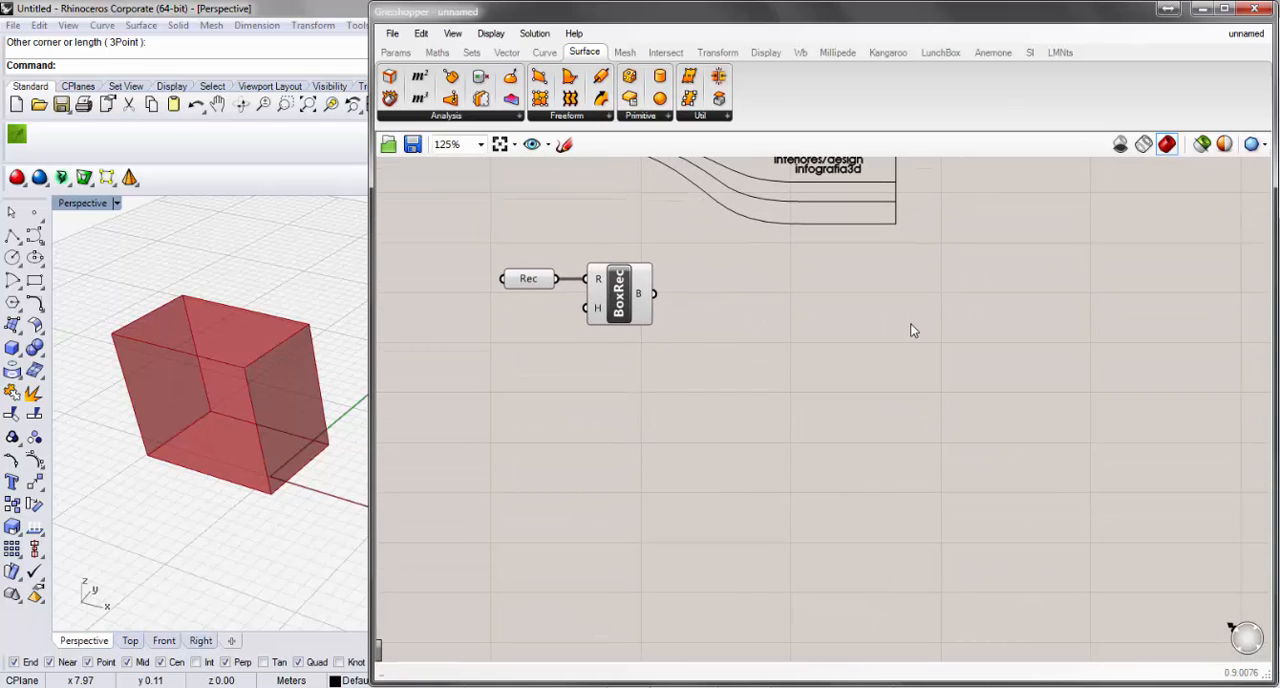
pyautogui.click(1253, 147)
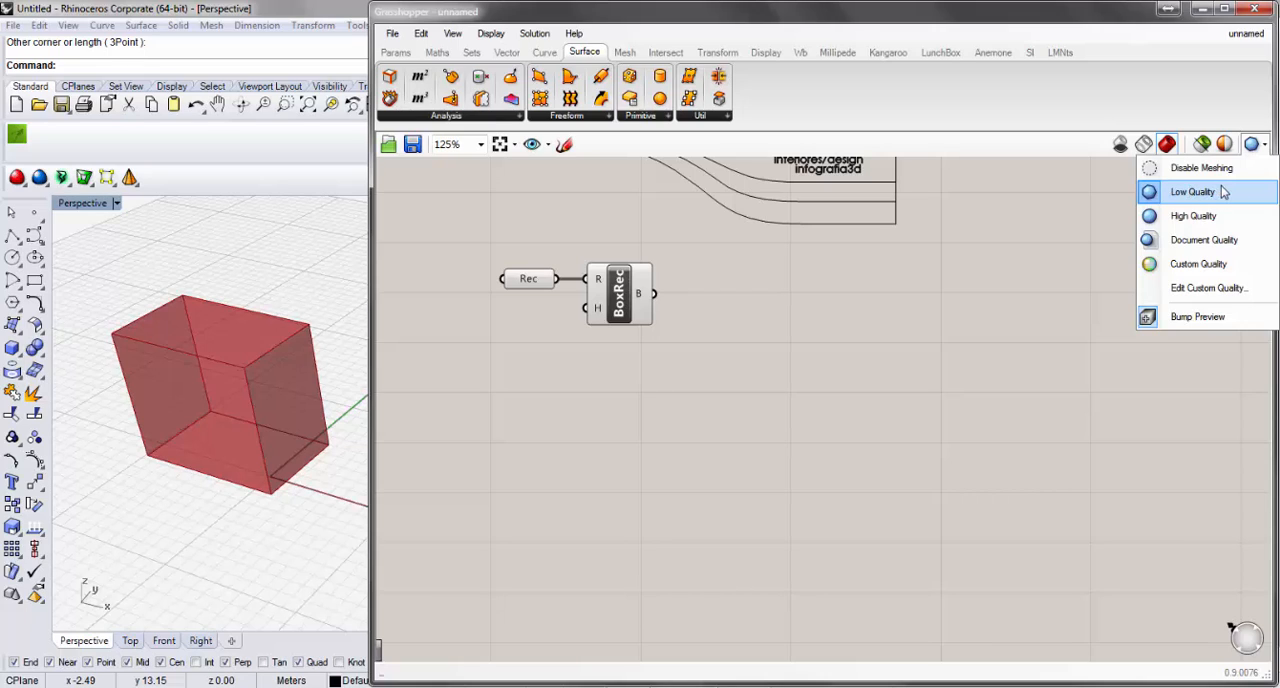
# Set the preview mesh quality to High Quality.
pyautogui.click(1190, 216)
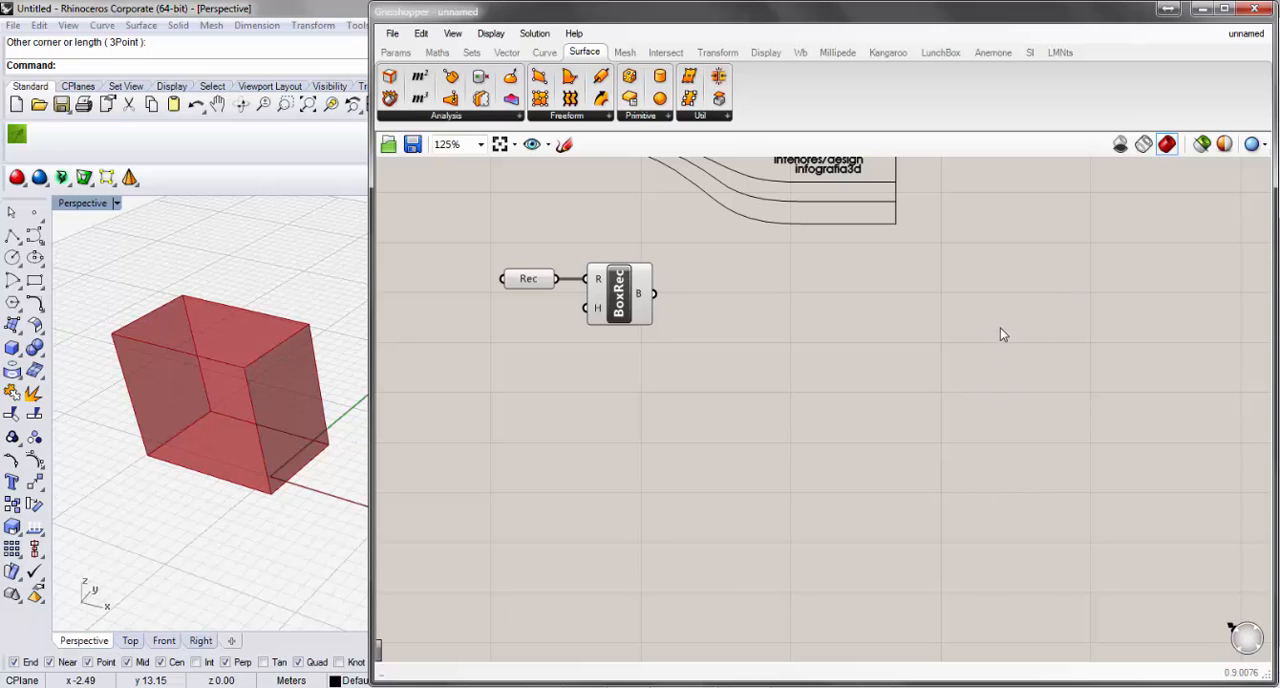
pyautogui.moveTo(1000, 334); pyautogui.dragTo(1055, 548, button='right')
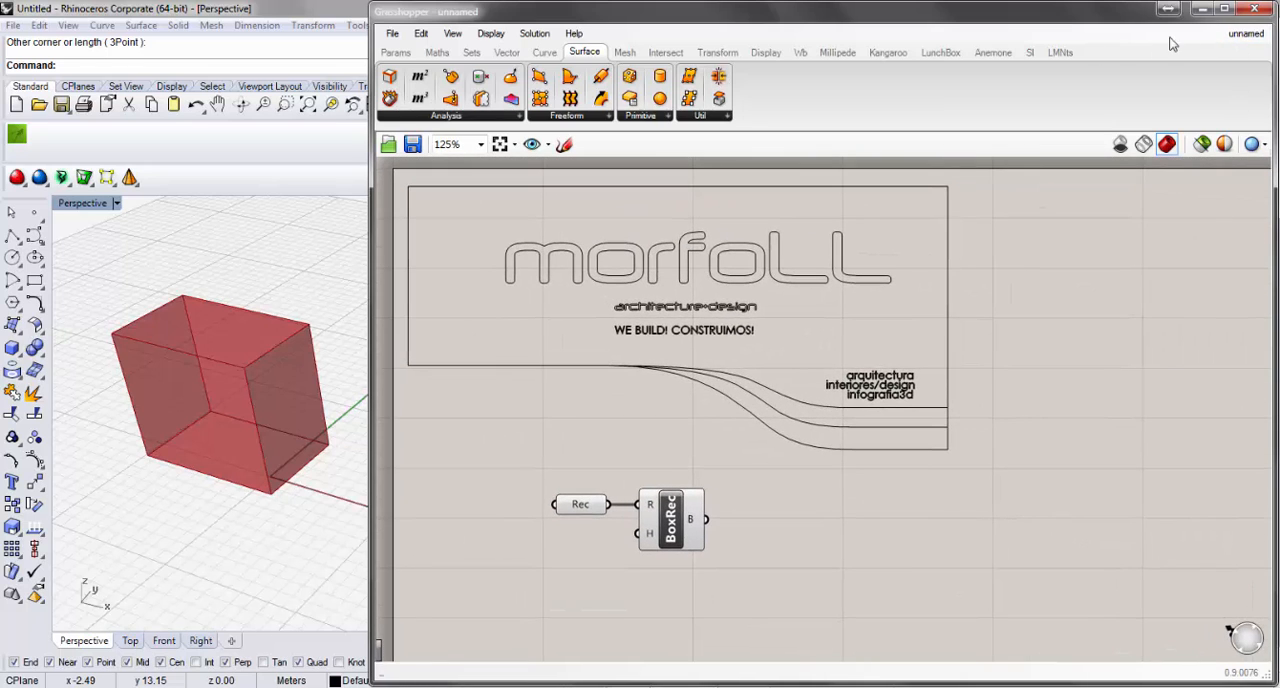
# Save the definition as Tutorial in the Rhino folder, using the Grasshopper Binary (*.gh) format.
pyautogui.click(392, 33)
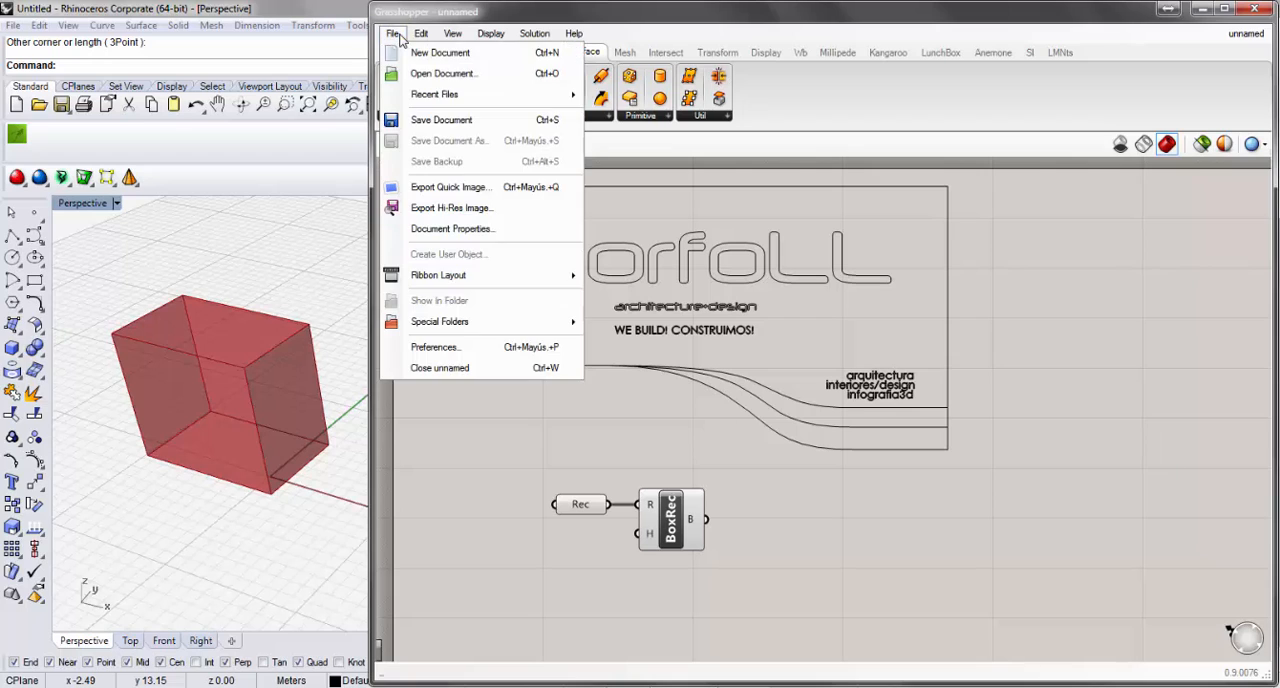
pyautogui.click(449, 122)
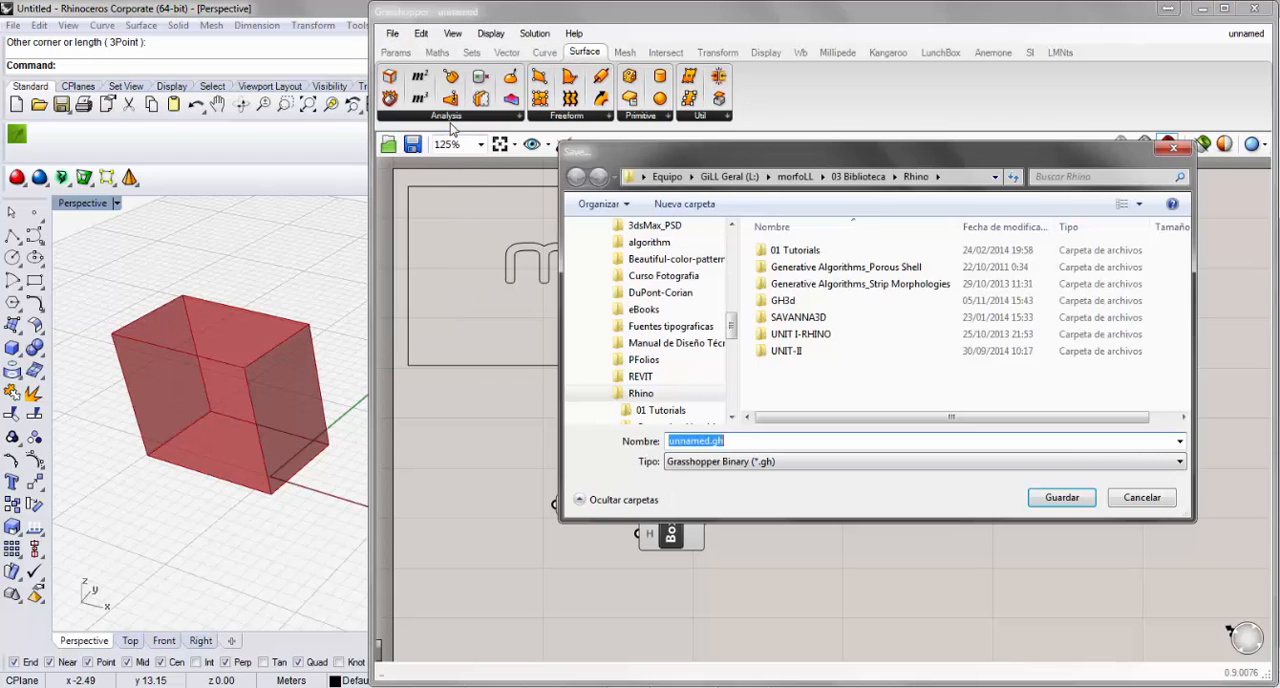
pyautogui.click(709, 443)
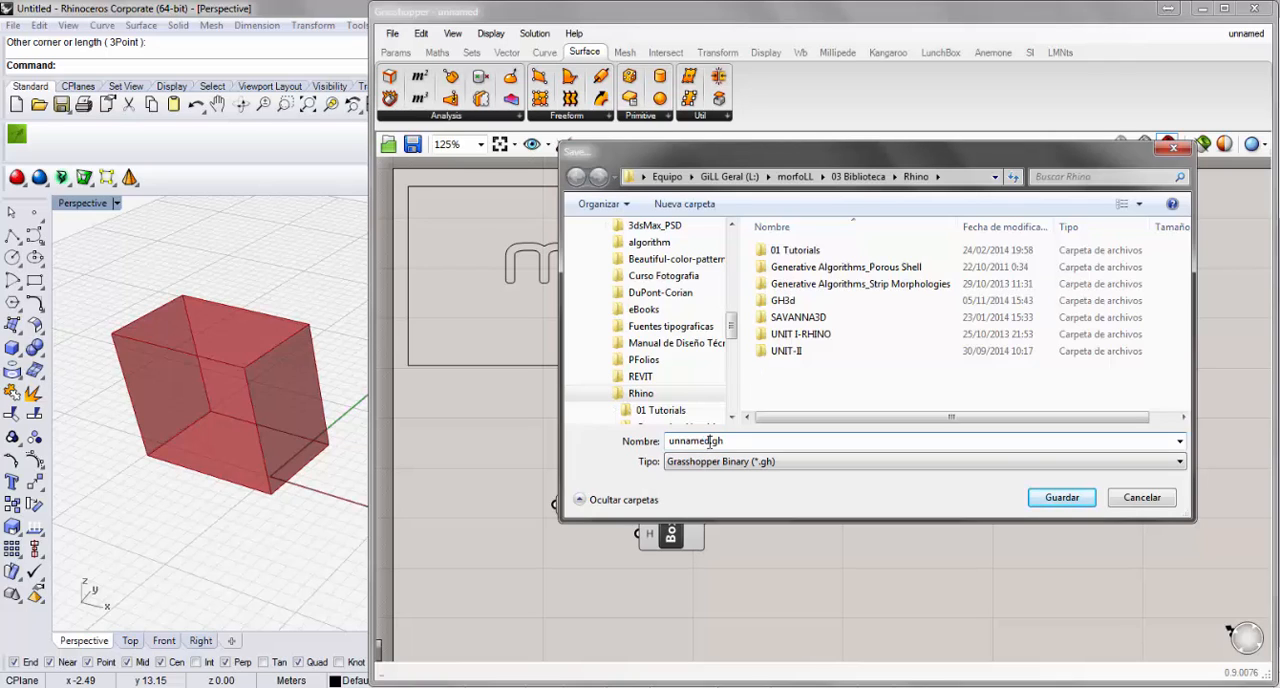
pyautogui.moveTo(709, 441); pyautogui.dragTo(612, 452)
pyautogui.write('Tutorial')
pyautogui.click(1060, 497)
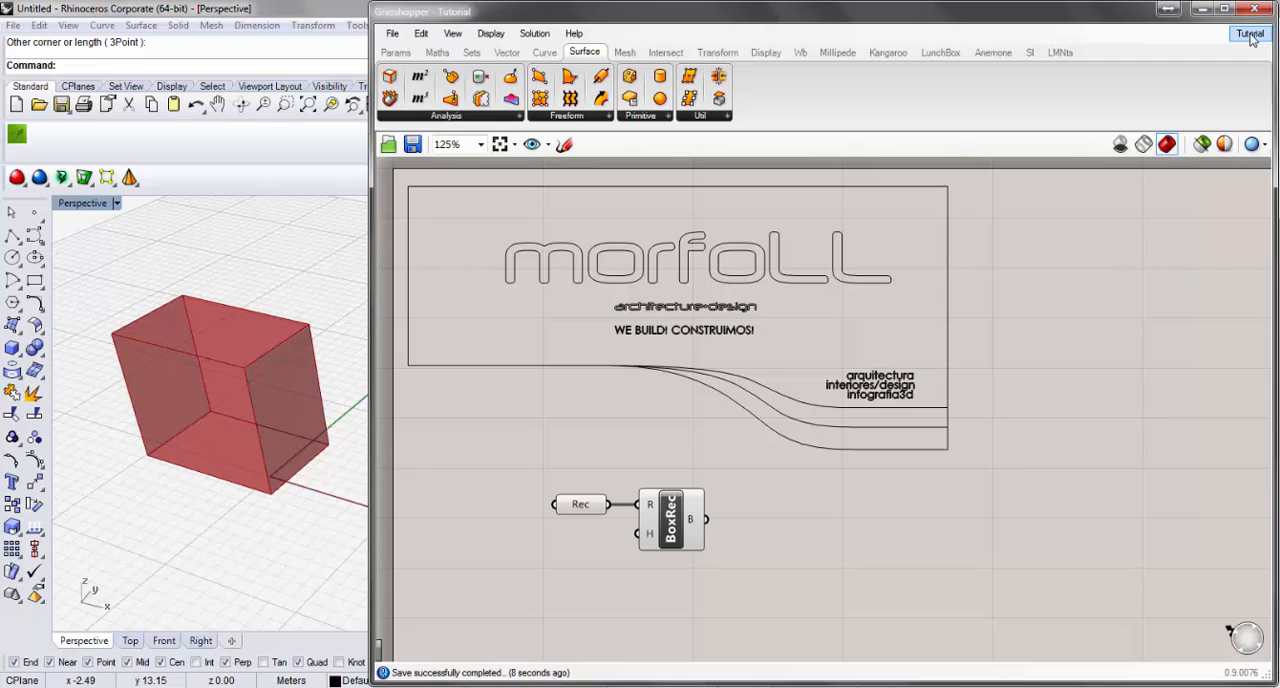
# Create a new blank document and switch back to the Tutorial document.
pyautogui.moveTo(1250, 38)
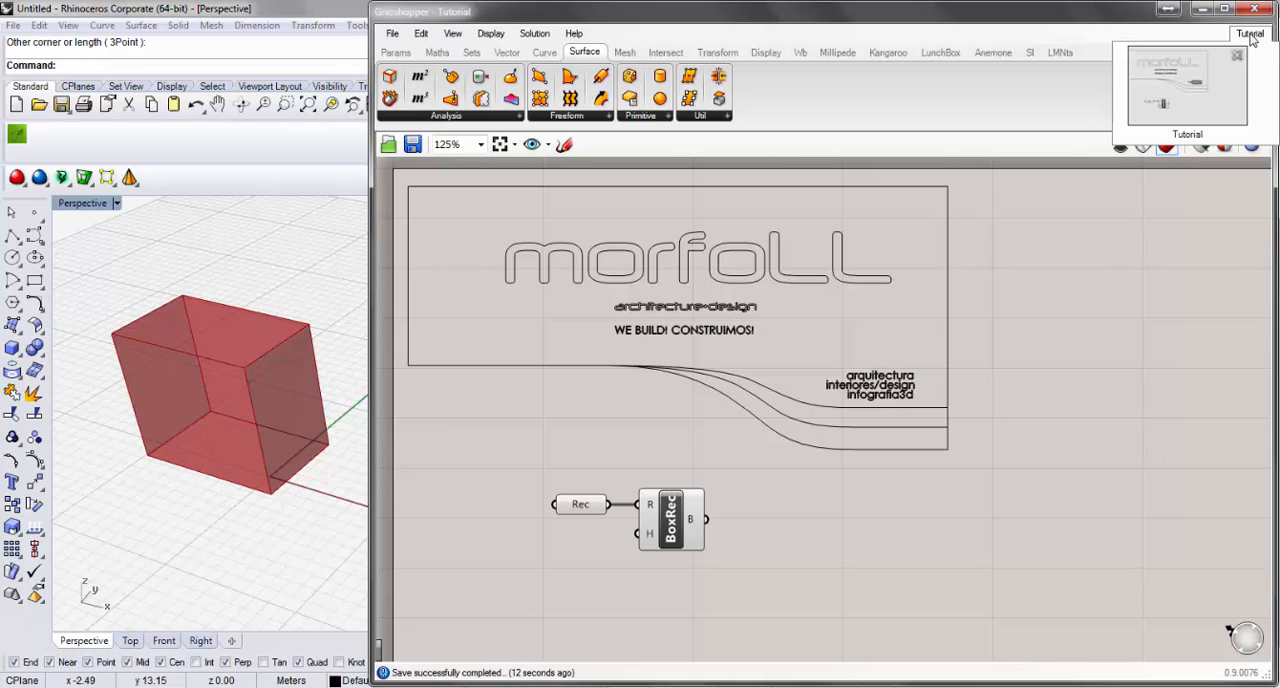
pyautogui.click(392, 33)
pyautogui.click(407, 55)
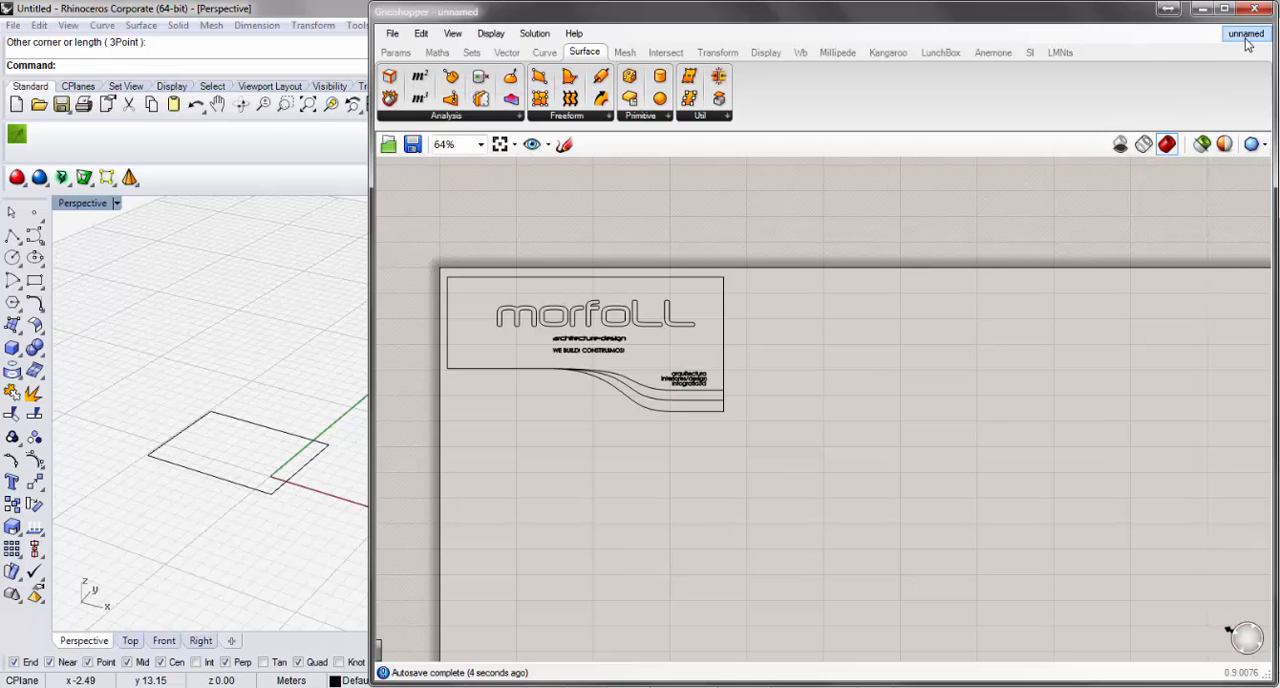
pyautogui.moveTo(1246, 43)
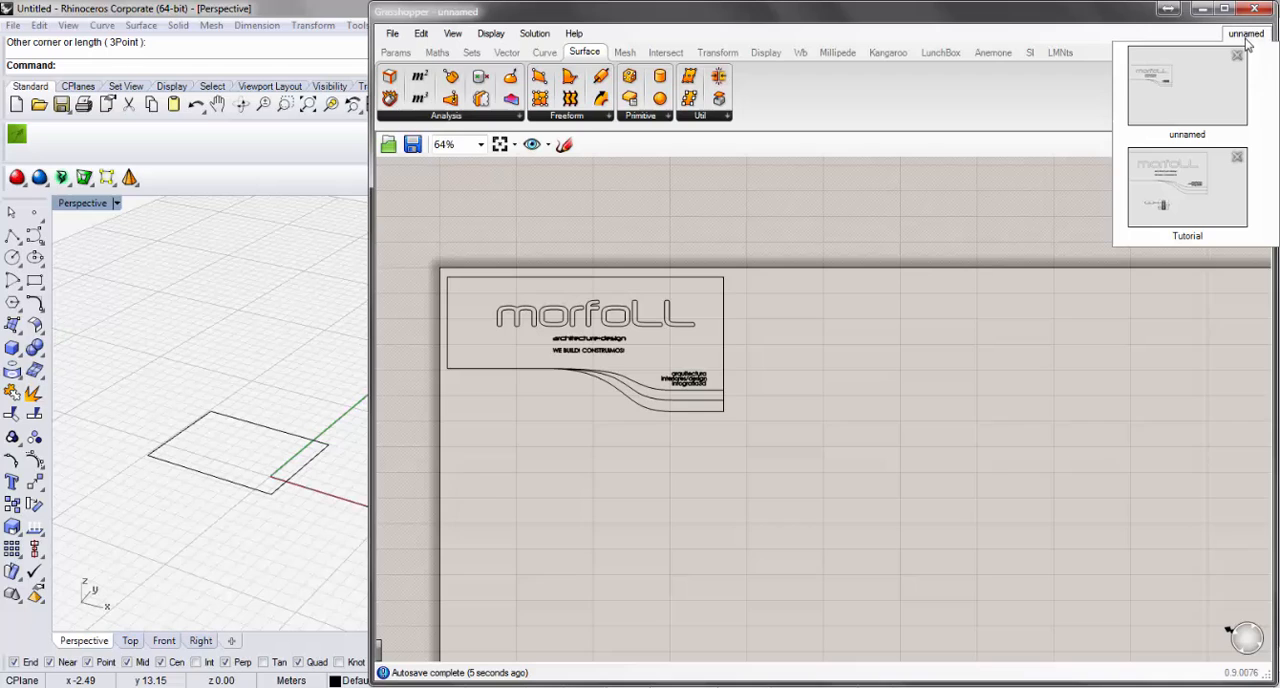
pyautogui.click(1200, 197)
# Switch to the unnamed document, look at its empty canvas up close, and return to the Tutorial document.
pyautogui.moveTo(1250, 33)
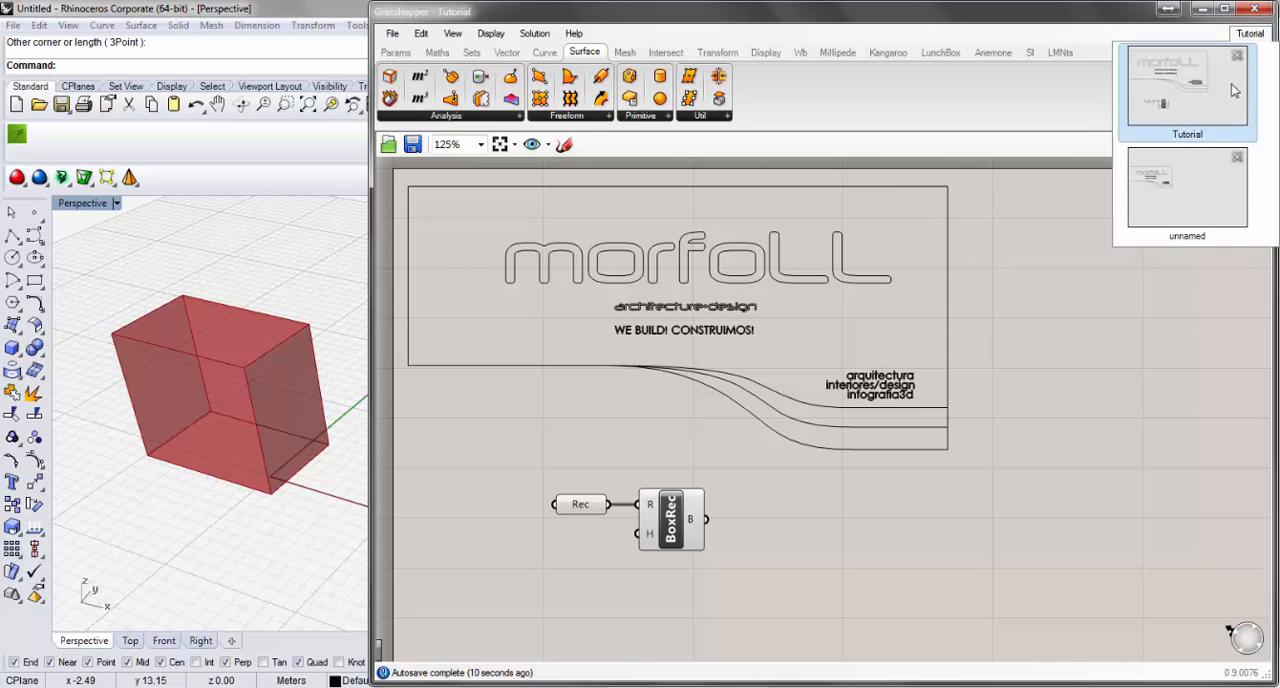
pyautogui.click(1224, 113)
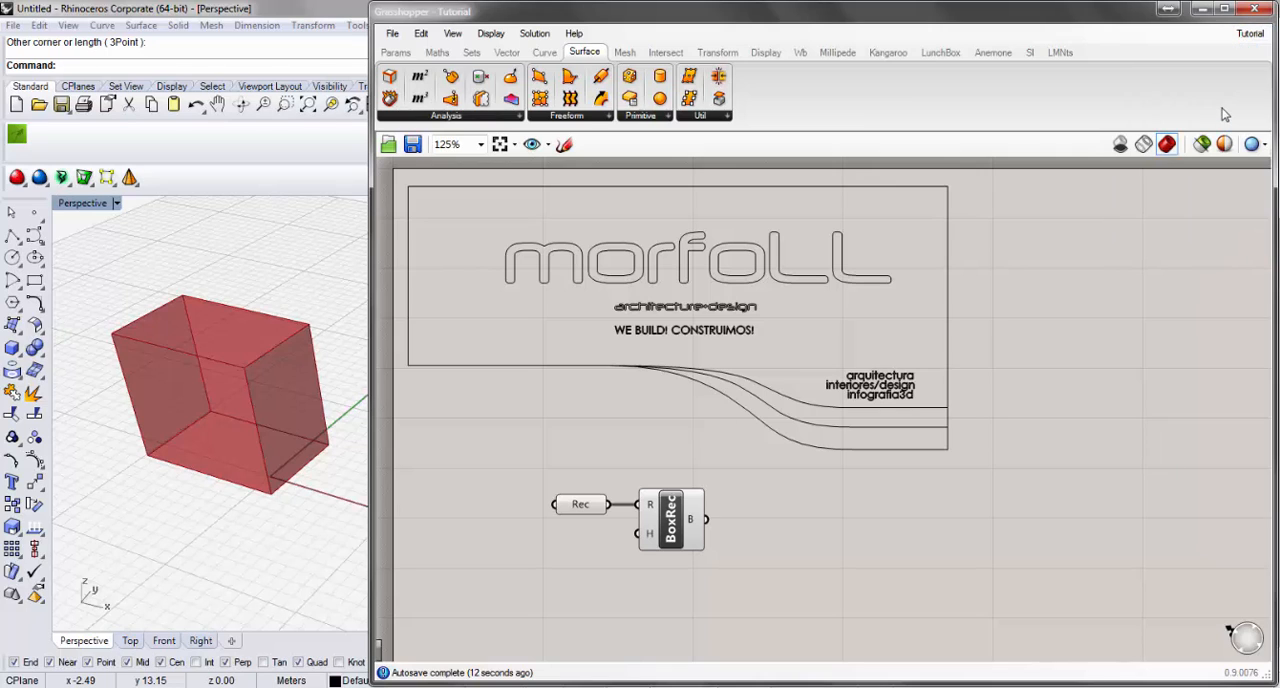
pyautogui.moveTo(1250, 36)
pyautogui.click(1220, 170)
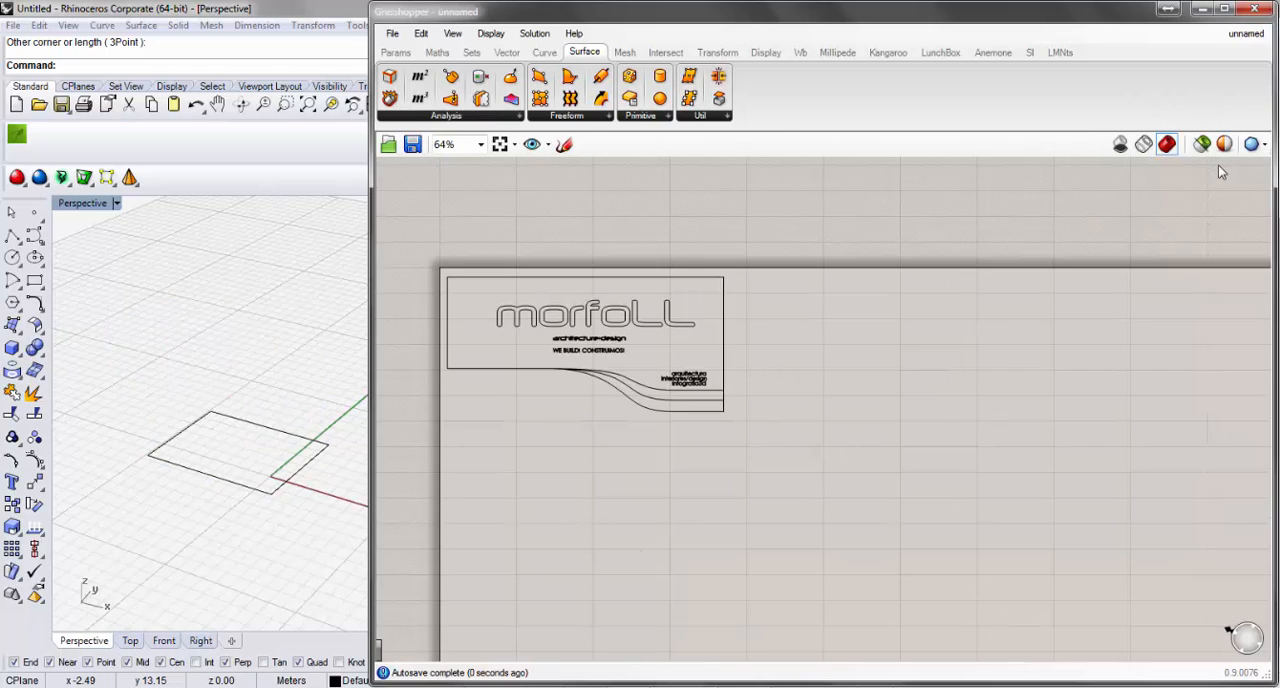
pyautogui.scroll(4, 521, 354)
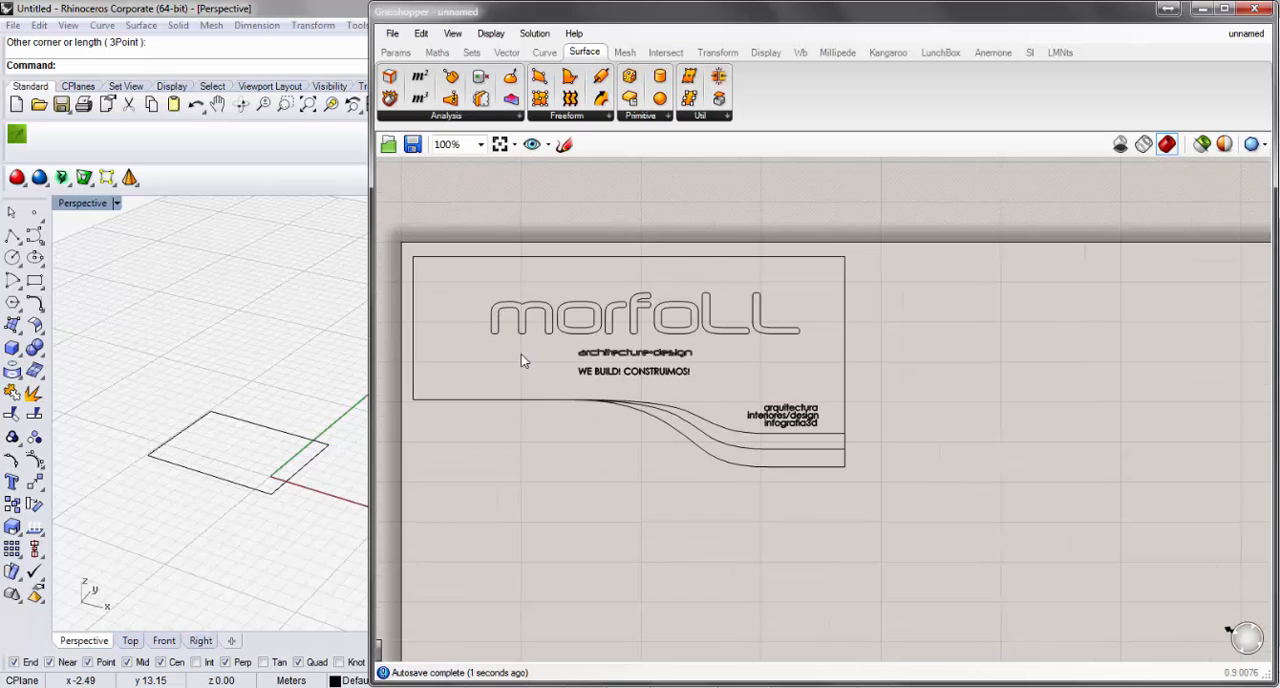
pyautogui.moveTo(545, 378); pyautogui.dragTo(529, 316, button='right')
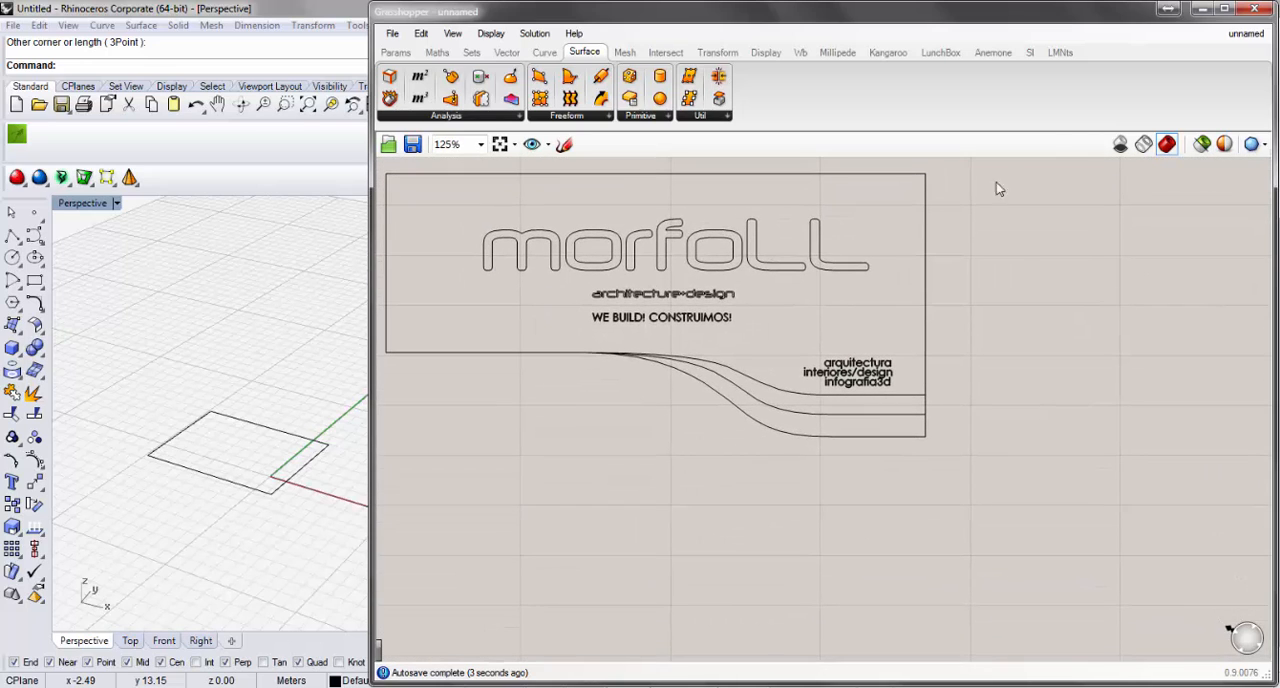
pyautogui.click(1243, 36)
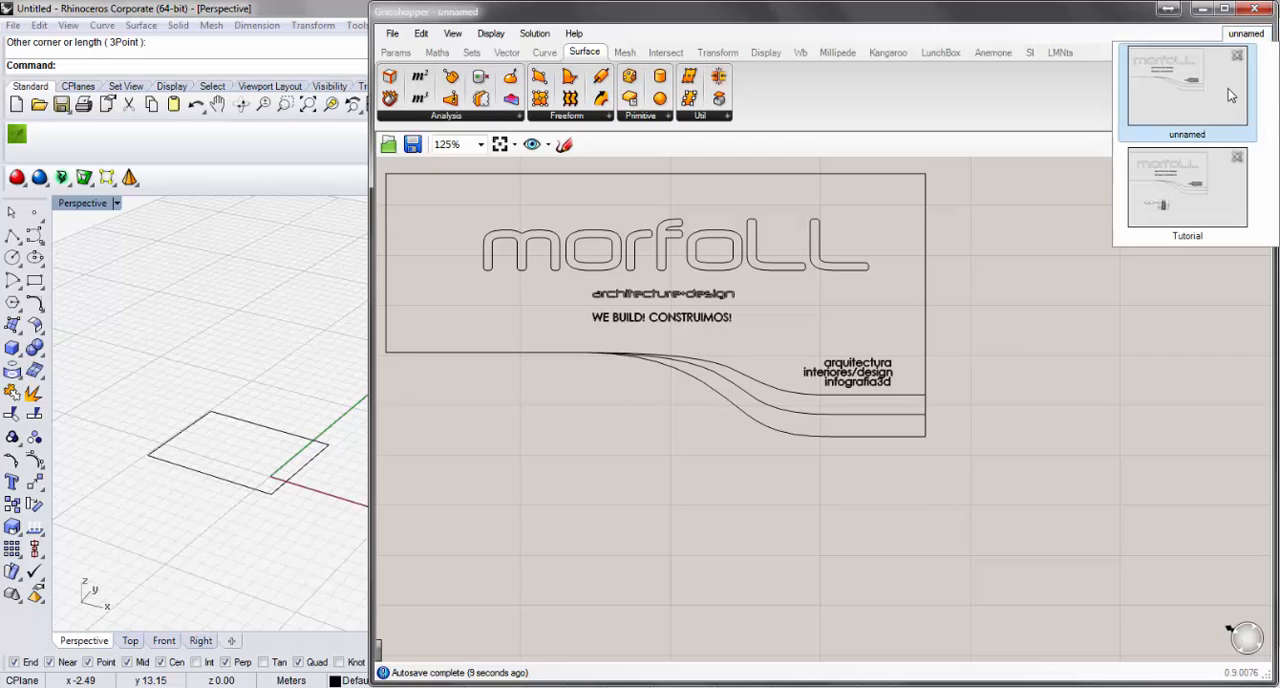
pyautogui.click(1228, 177)
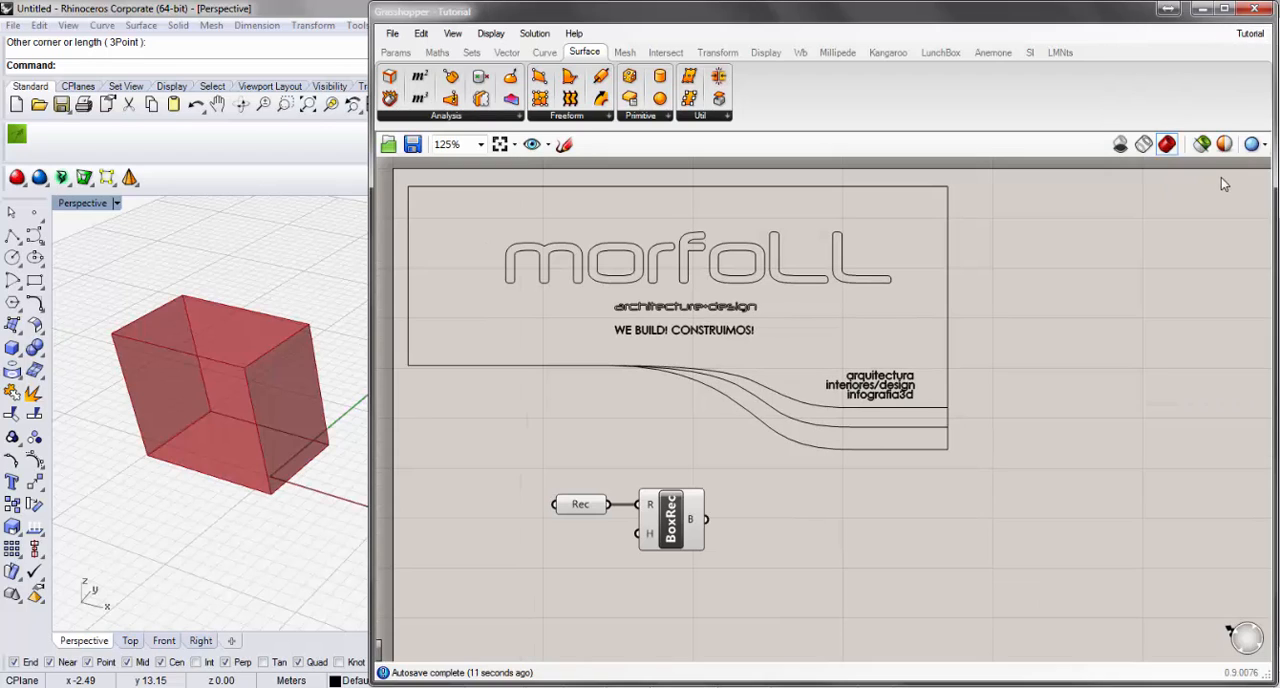
# Switch to the unnamed document again and close it, leaving only Tutorial open.
pyautogui.click(1245, 34)
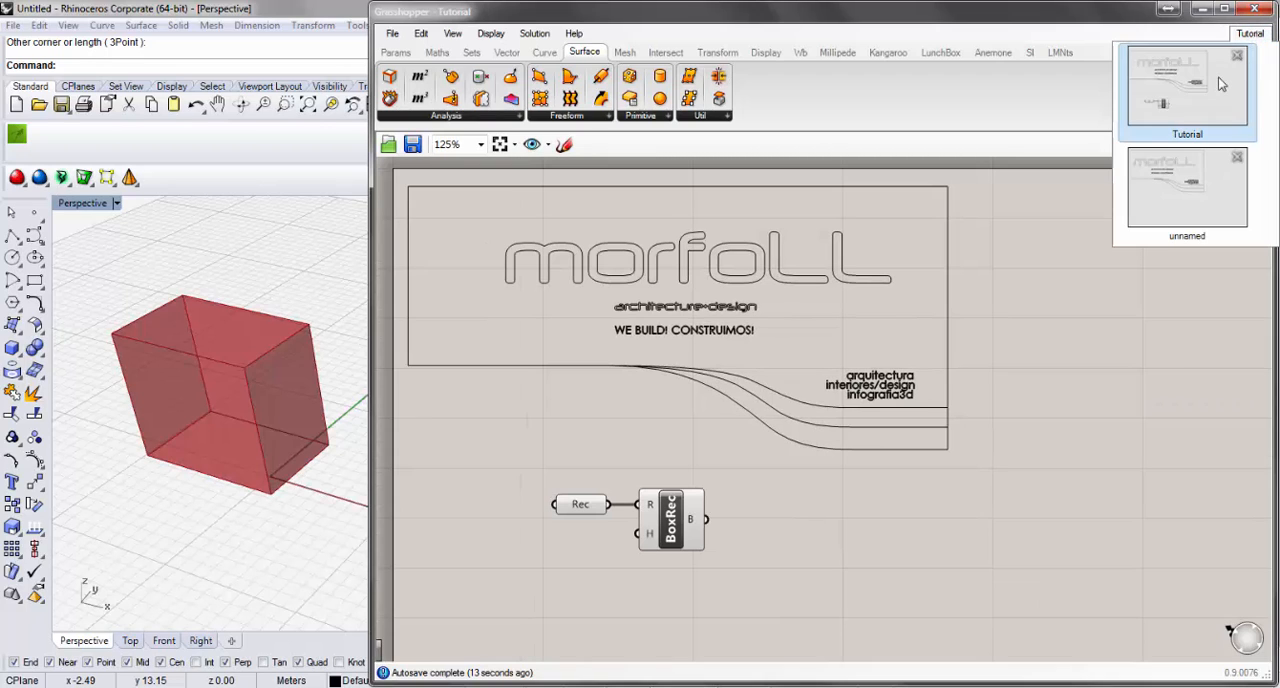
pyautogui.click(1220, 85)
pyautogui.click(1245, 34)
pyautogui.click(1207, 166)
pyautogui.click(1242, 34)
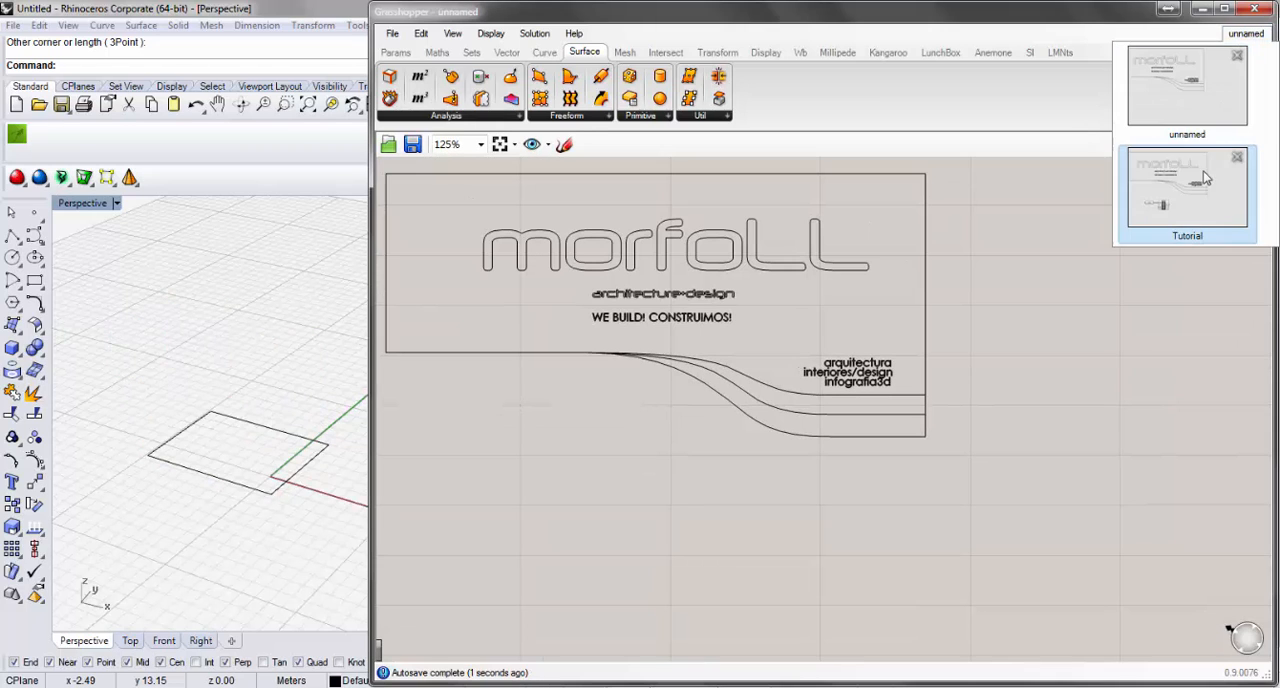
pyautogui.click(1238, 58)
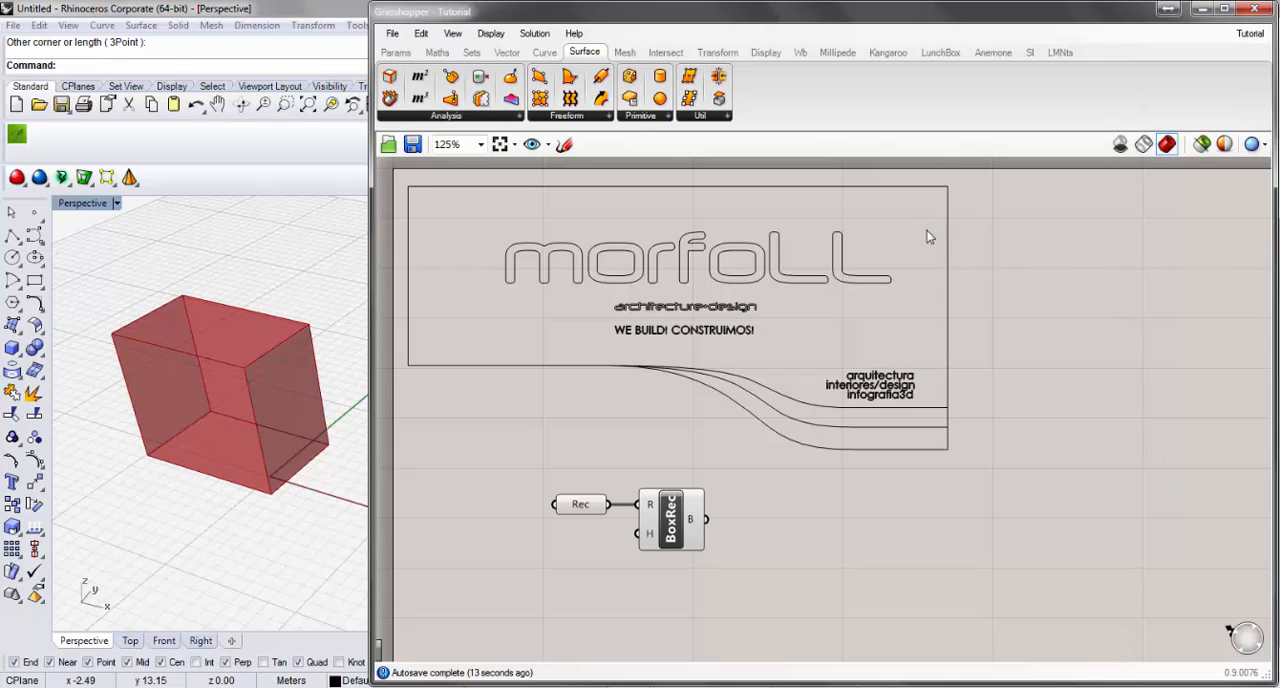
# Open the Grasshopper preferences and examine the Author, Display, Fonts and Interface settings.
pyautogui.click(393, 34)
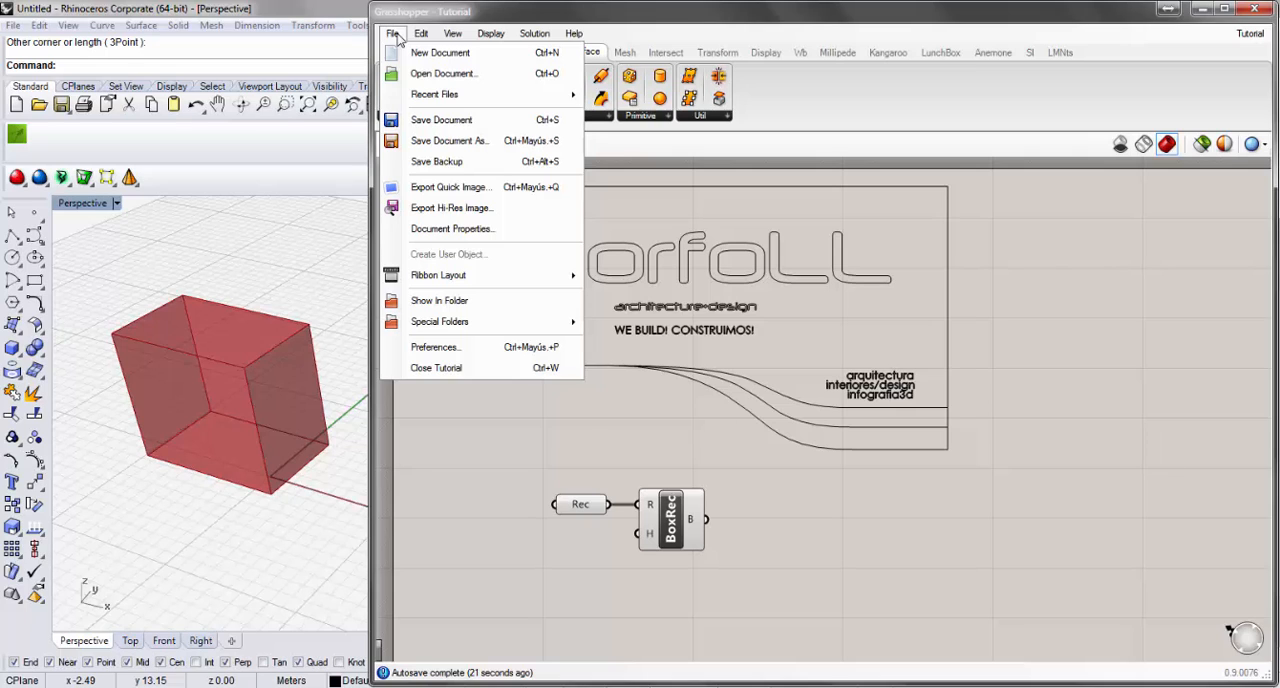
pyautogui.click(396, 38)
pyautogui.click(393, 36)
pyautogui.click(493, 350)
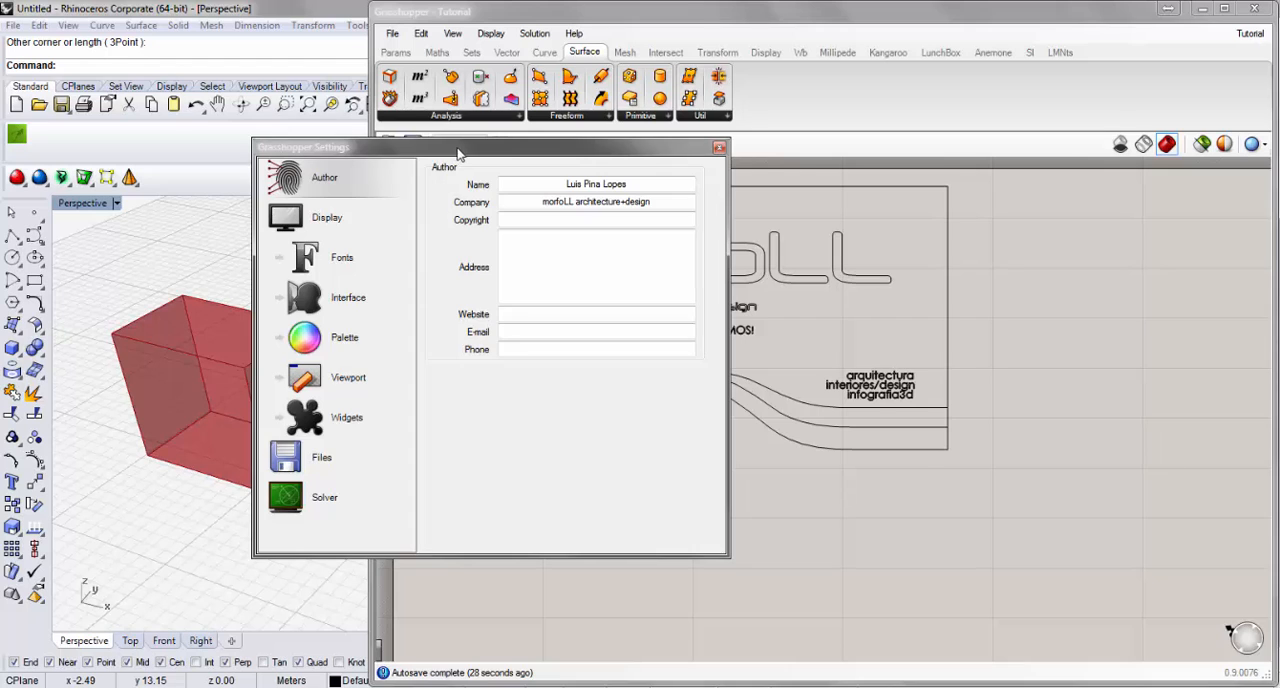
pyautogui.moveTo(457, 150); pyautogui.dragTo(590, 172)
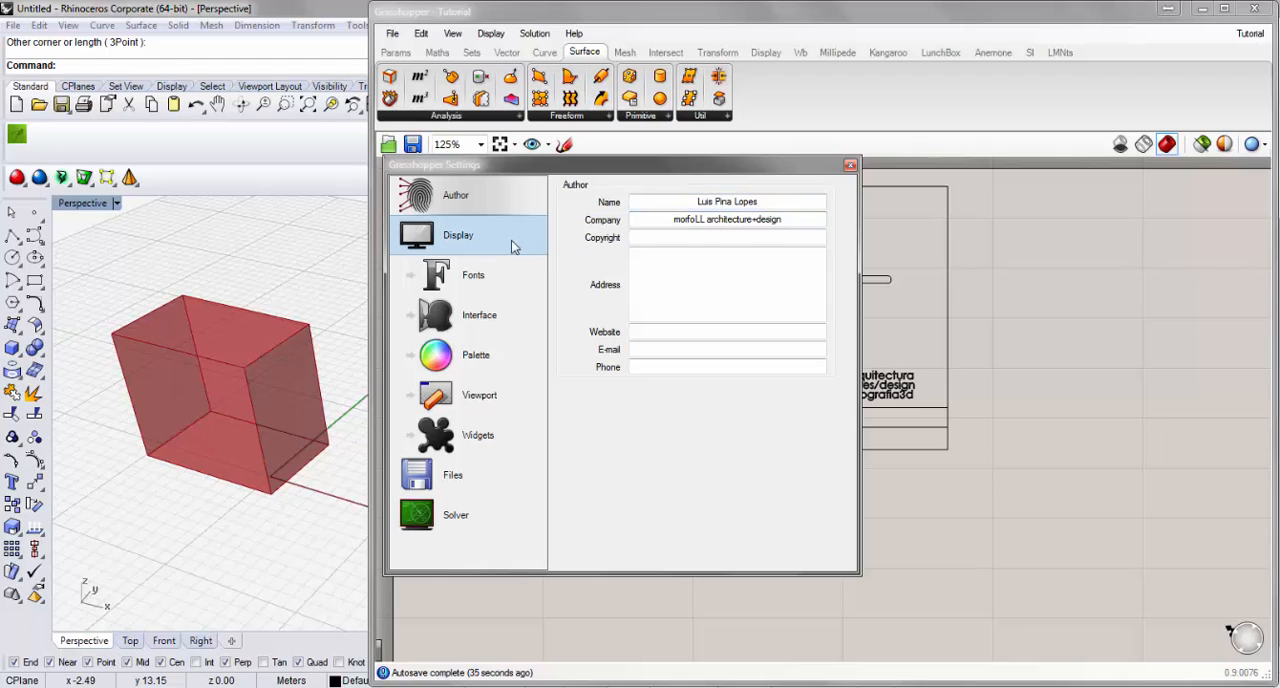
pyautogui.click(477, 240)
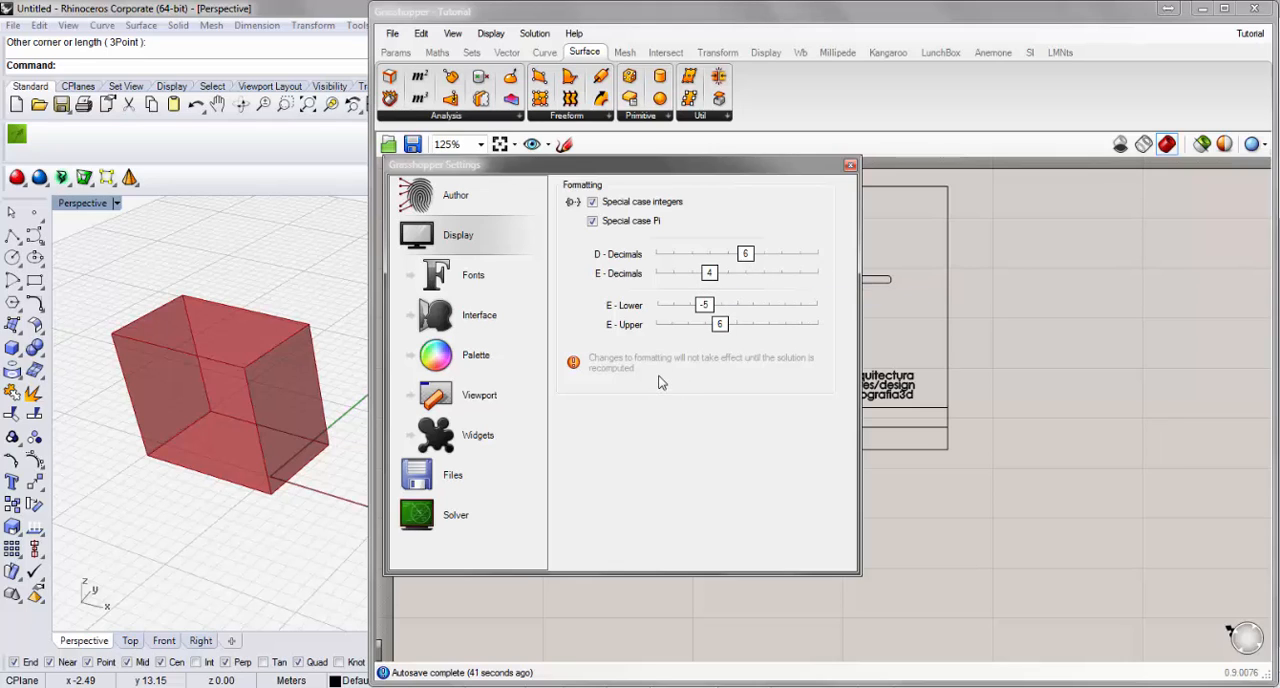
pyautogui.click(481, 283)
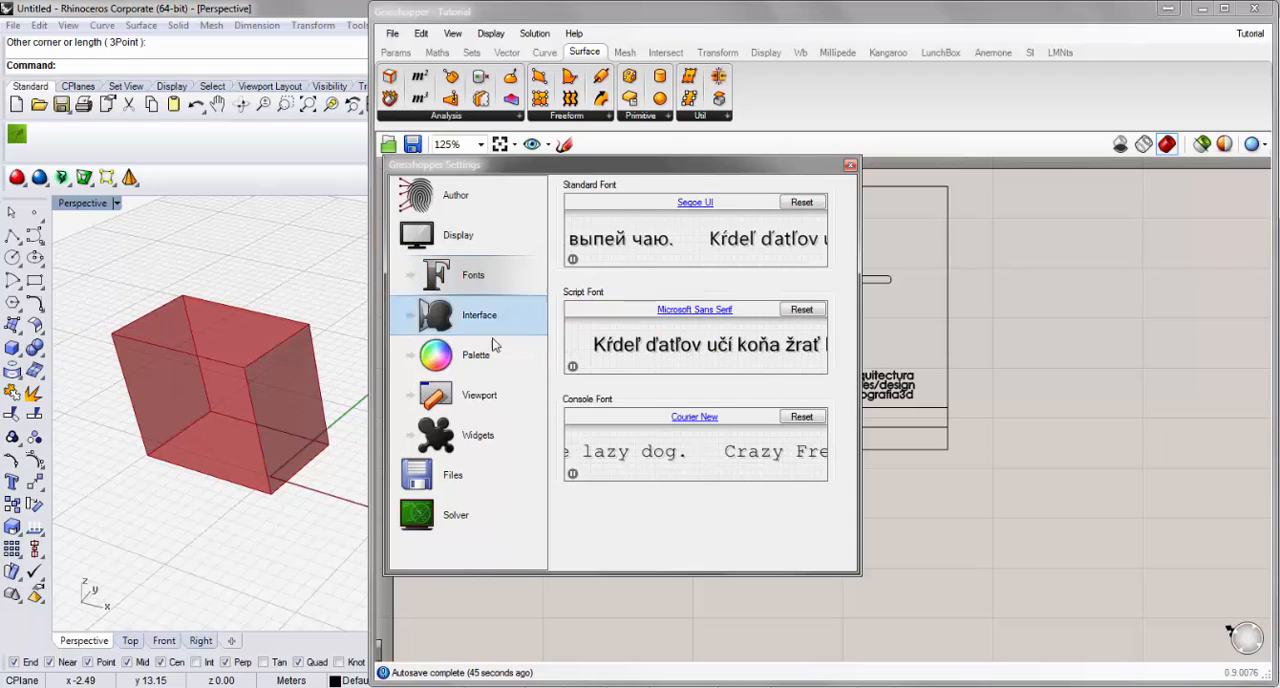
pyautogui.click(498, 320)
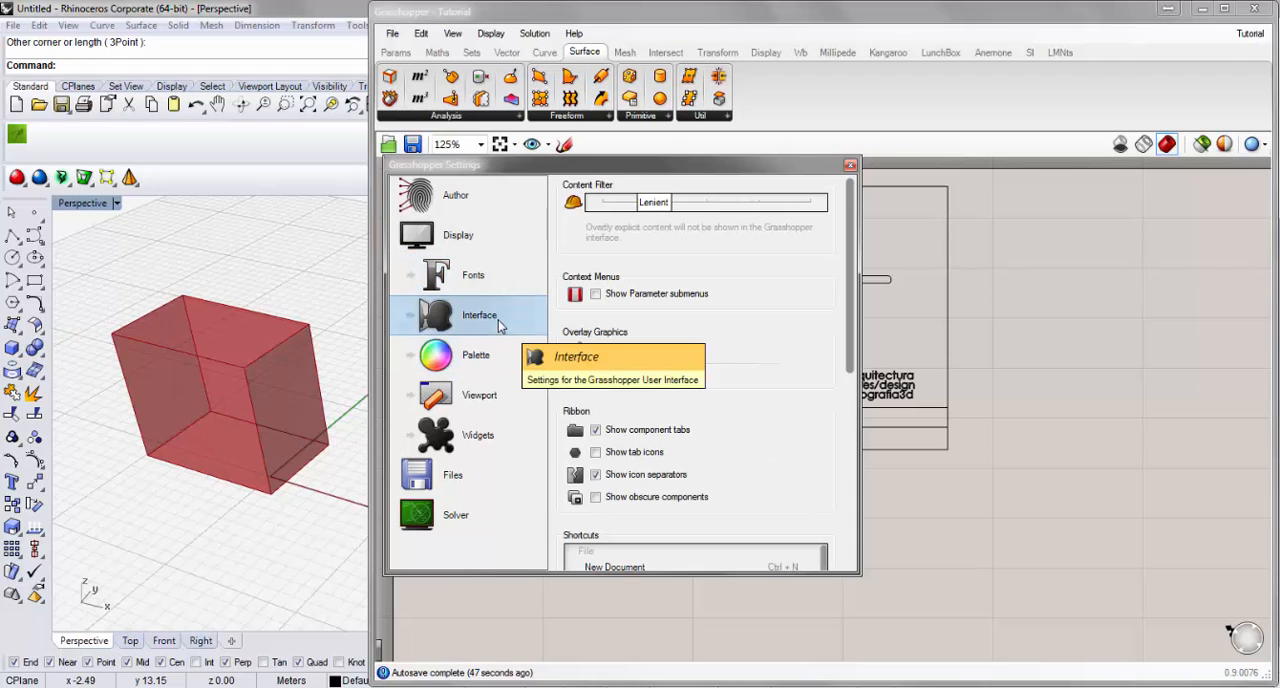
pyautogui.moveTo(850, 307); pyautogui.dragTo(853, 384)
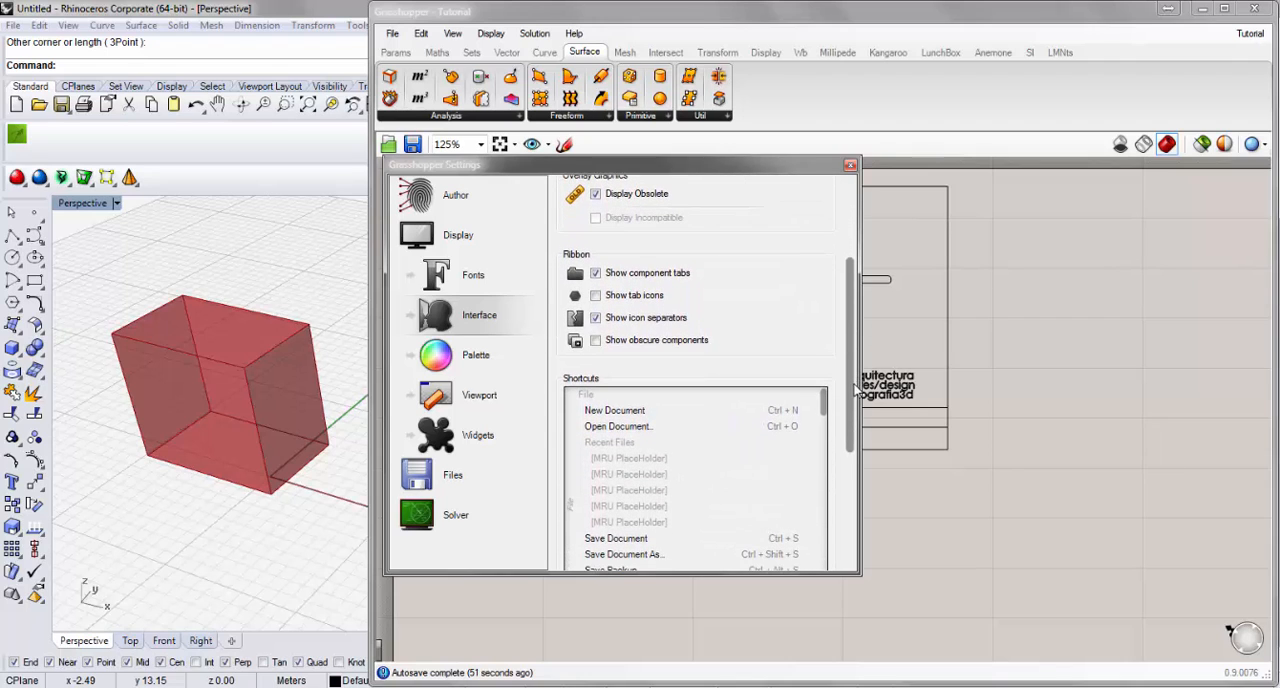
# Examine the Palette capsule colours, the Viewport preview materials and the Widgets settings in the preferences.
pyautogui.click(495, 359)
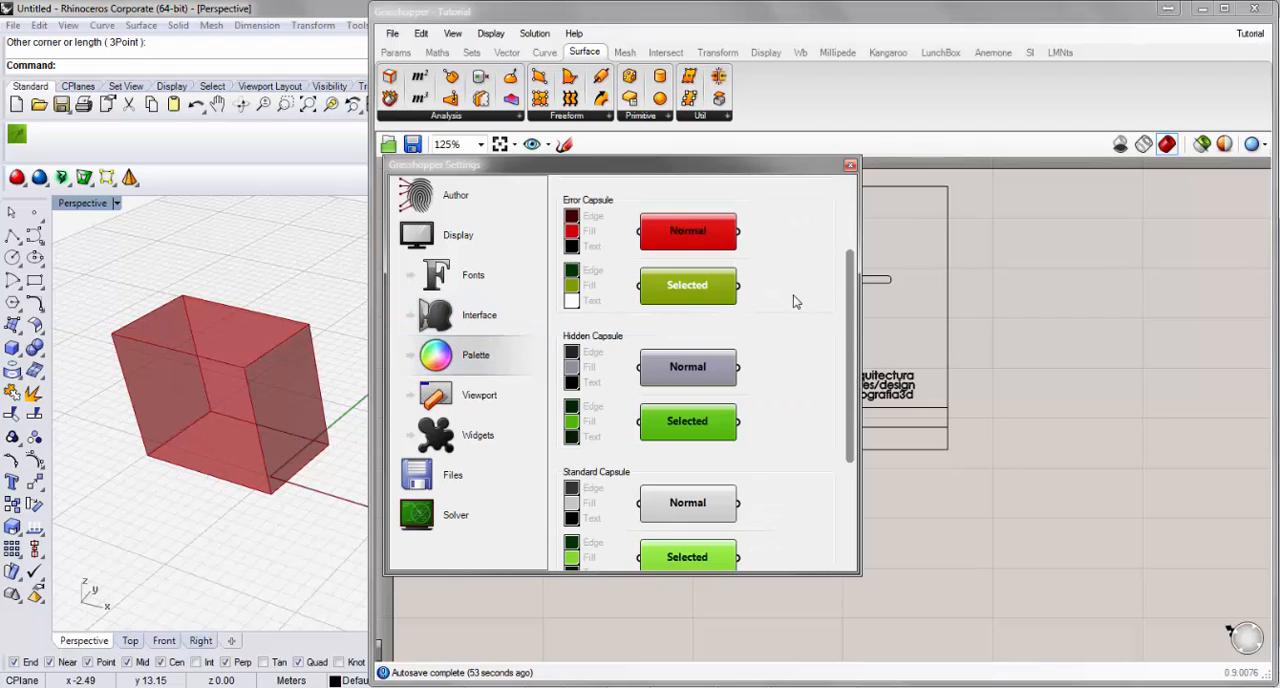
pyautogui.moveTo(848, 280)
pyautogui.mouseDown()
pyautogui.moveTo(852, 397)
pyautogui.moveTo(852, 283)
pyautogui.mouseUp()
pyautogui.click(479, 395)
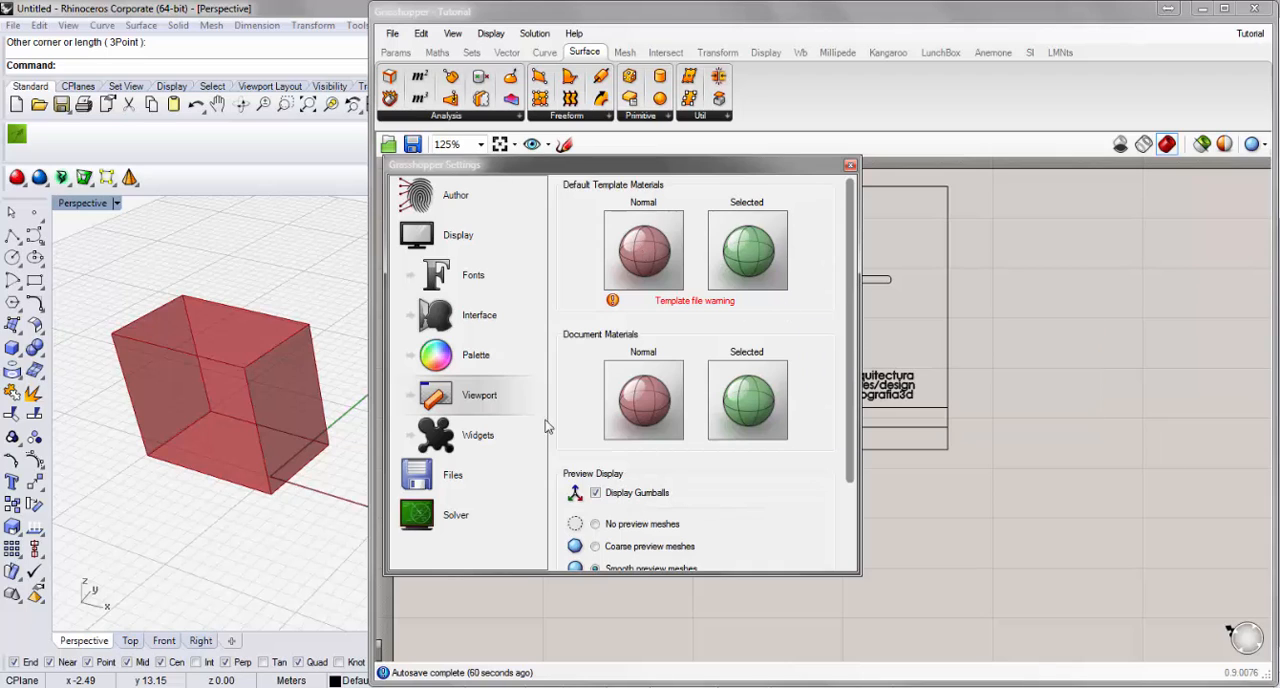
pyautogui.click(510, 438)
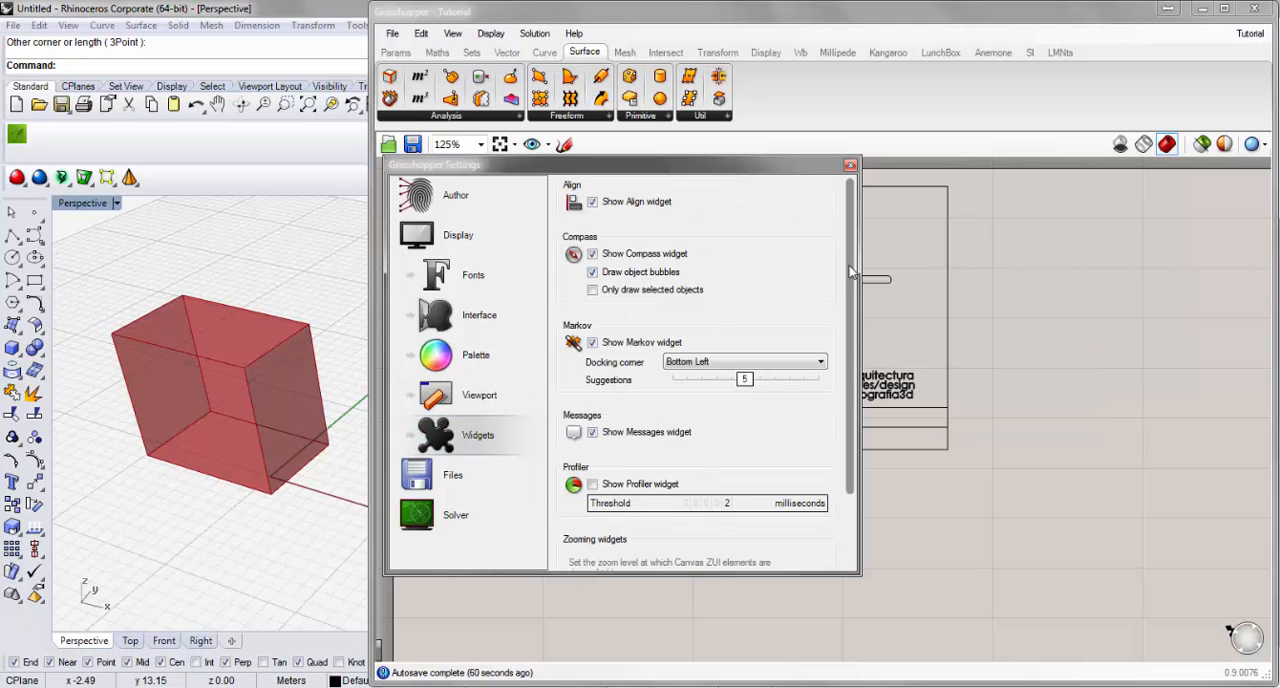
pyautogui.moveTo(850, 270); pyautogui.dragTo(849, 296)
# Examine the Files autosave and Solver settings, return to the Author settings and close the preferences.
pyautogui.click(469, 476)
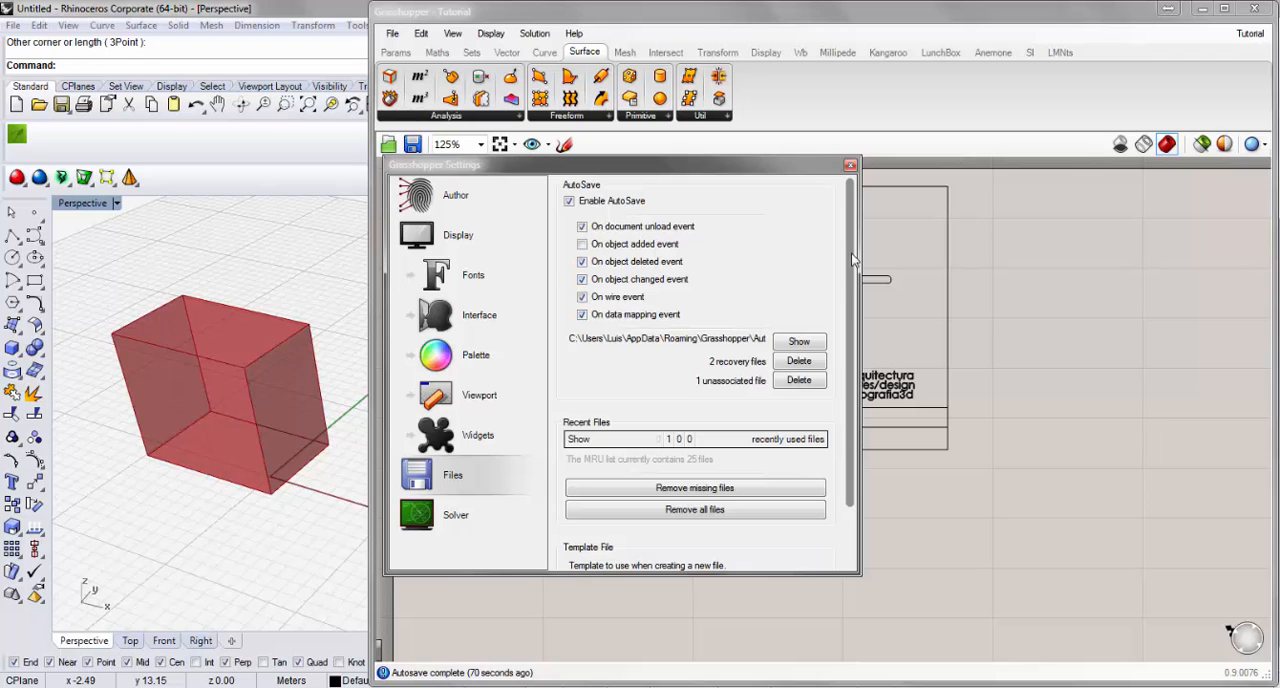
pyautogui.moveTo(852, 260)
pyautogui.mouseDown()
pyautogui.moveTo(852, 338)
pyautogui.moveTo(856, 265)
pyautogui.mouseUp()
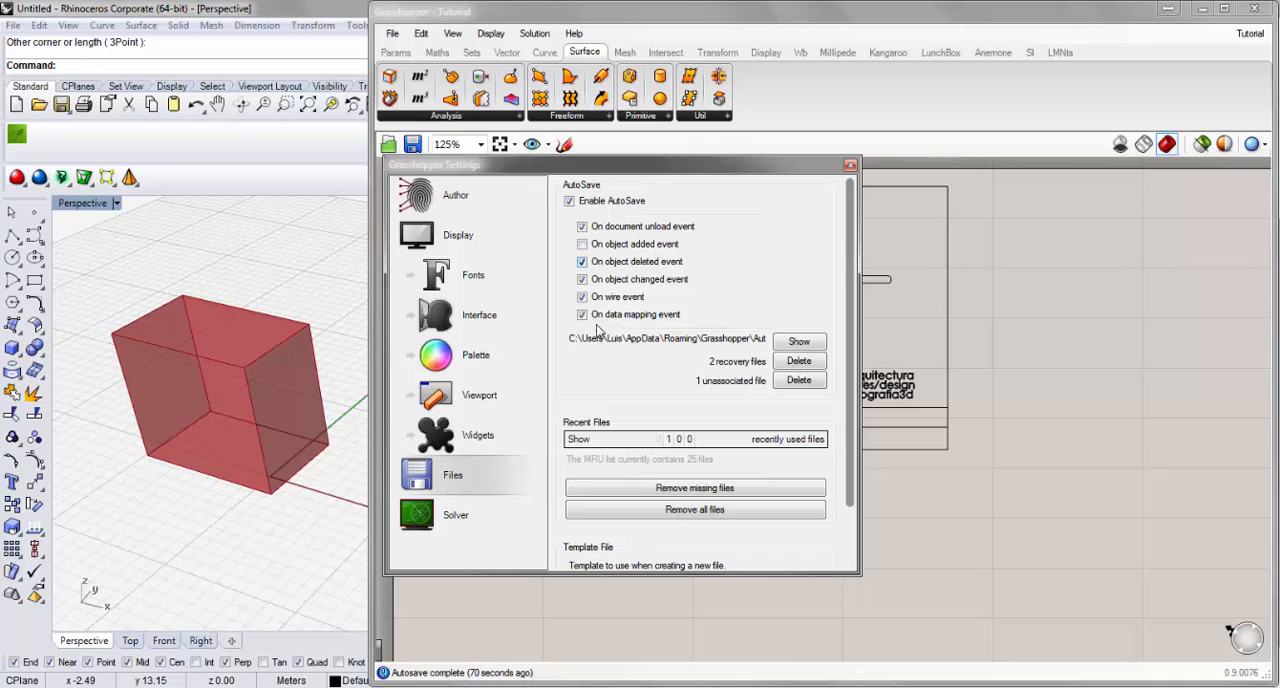
pyautogui.click(503, 522)
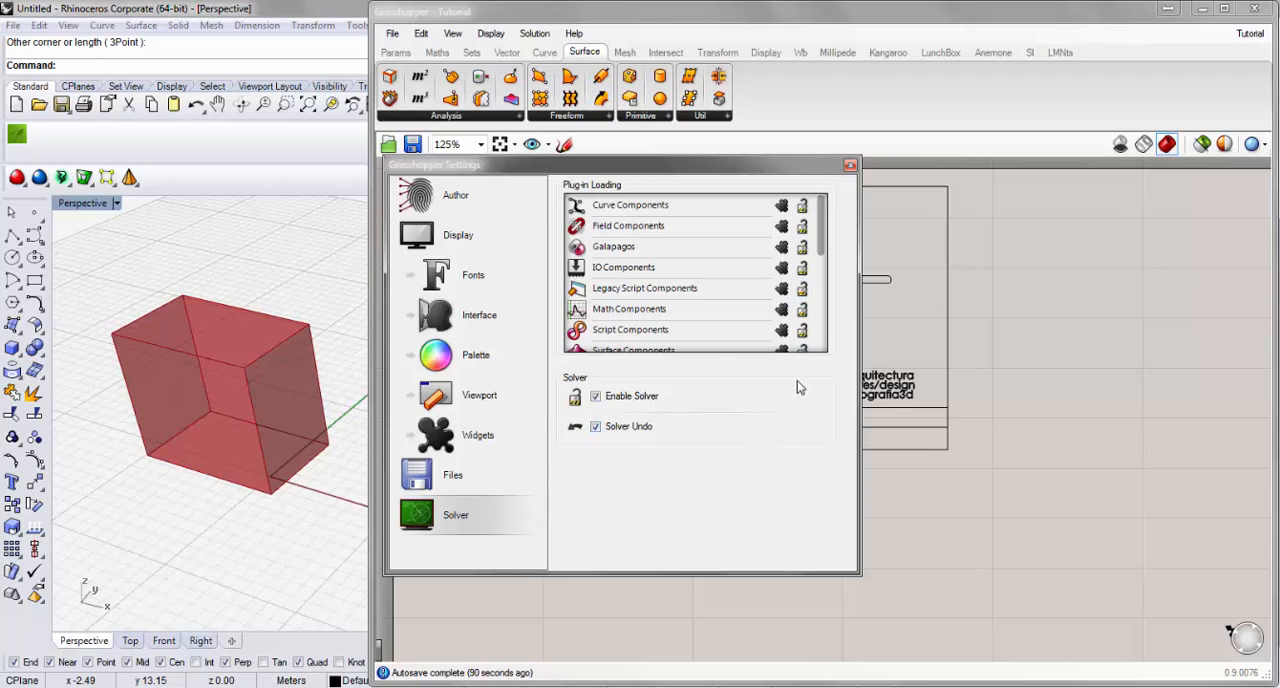
pyautogui.click(505, 200)
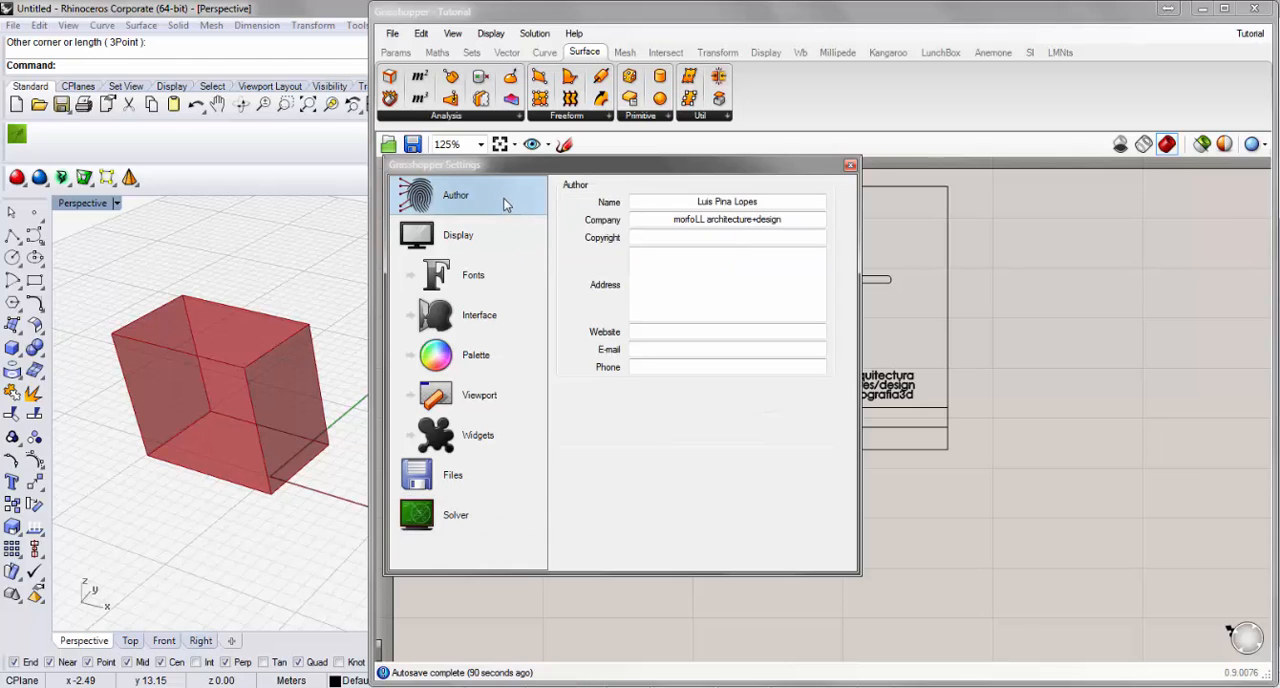
pyautogui.click(852, 167)
# Space the Rec parameter and the BoxRec component farther apart on the canvas, review the display options and clear the selection.
pyautogui.click(392, 33)
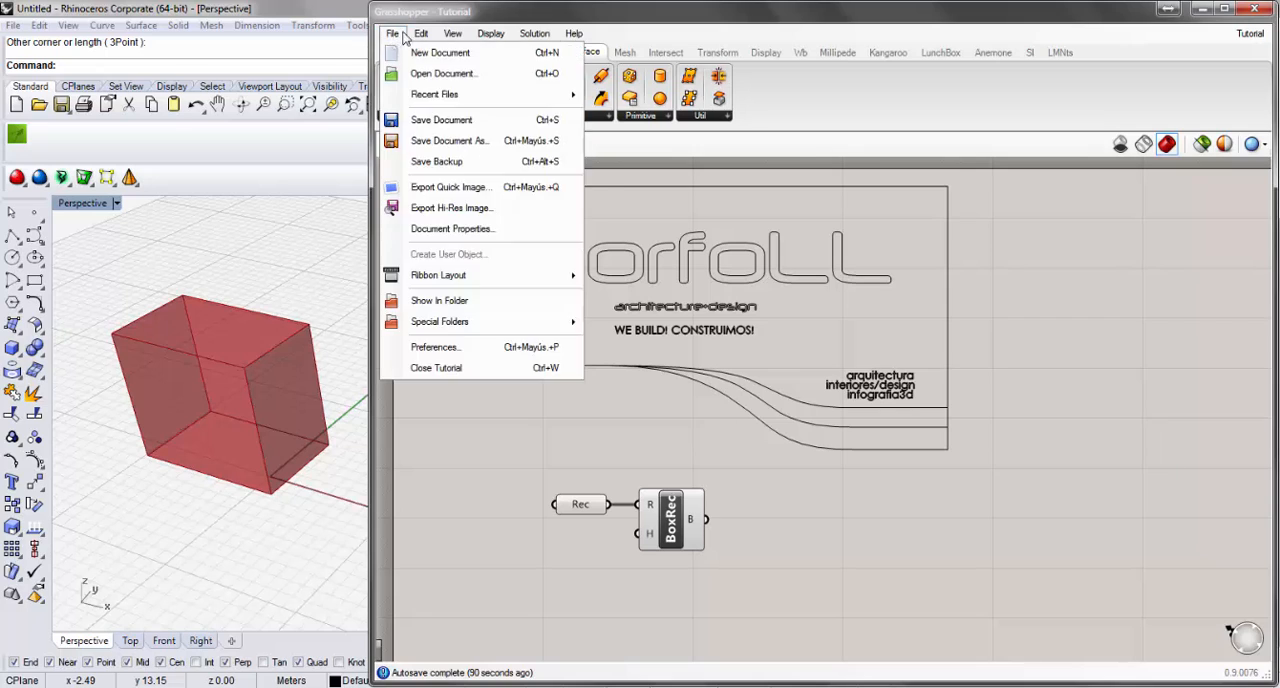
pyautogui.moveTo(421, 36)
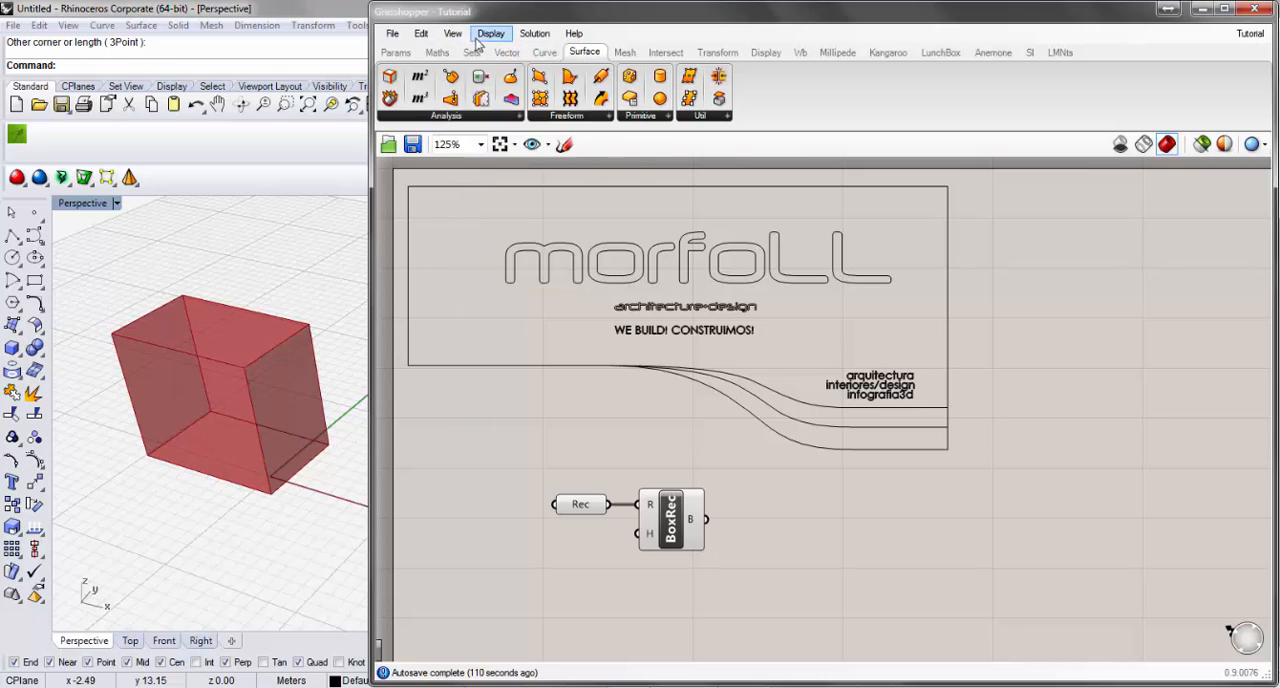
pyautogui.click(489, 33)
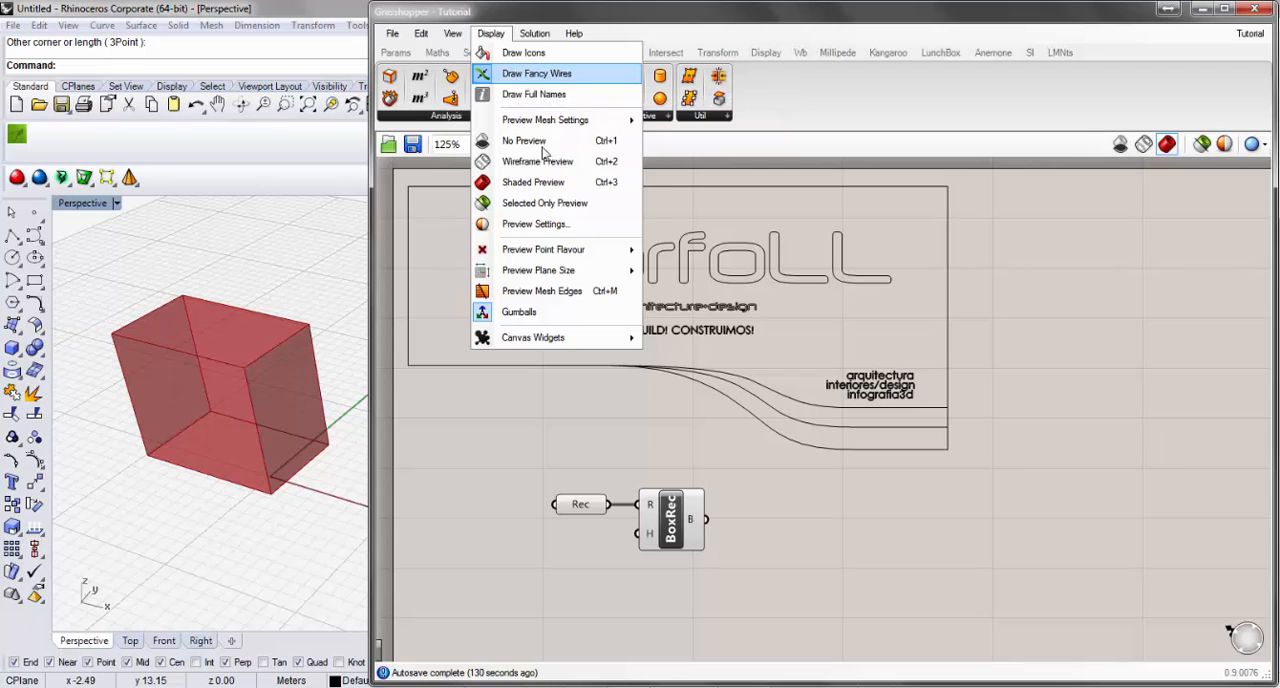
pyautogui.moveTo(685, 534); pyautogui.dragTo(801, 534)
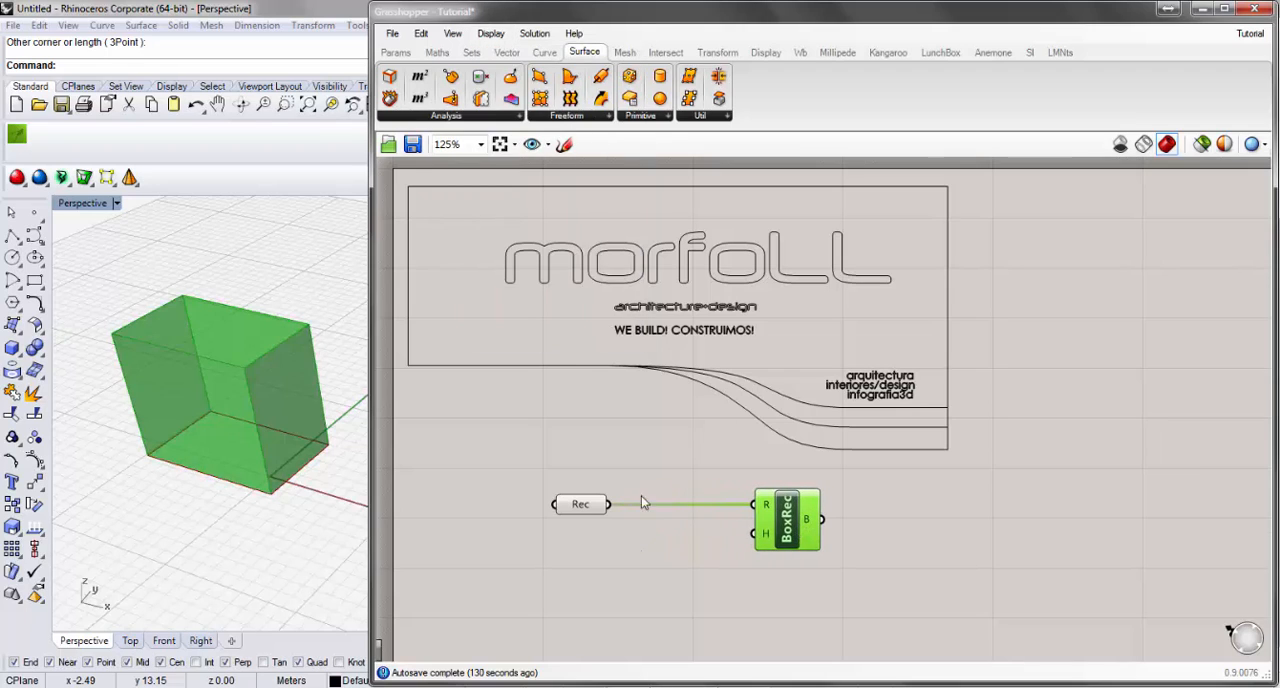
pyautogui.moveTo(602, 508); pyautogui.dragTo(592, 509)
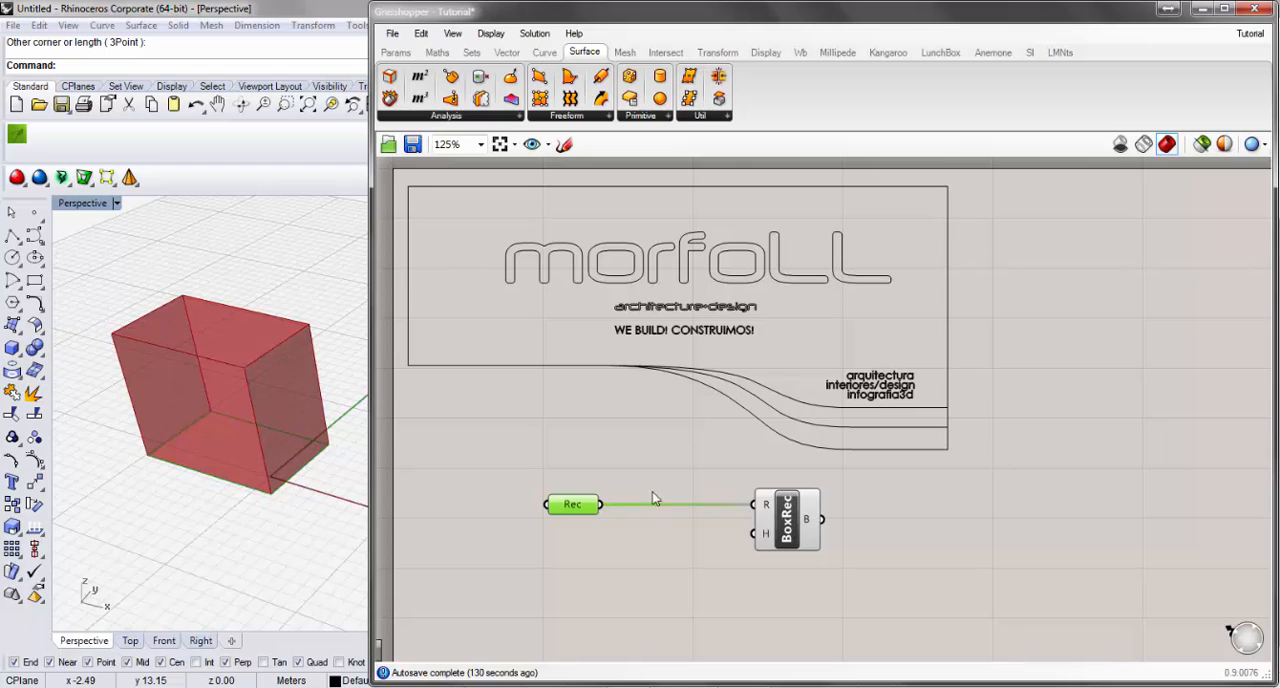
pyautogui.click(487, 35)
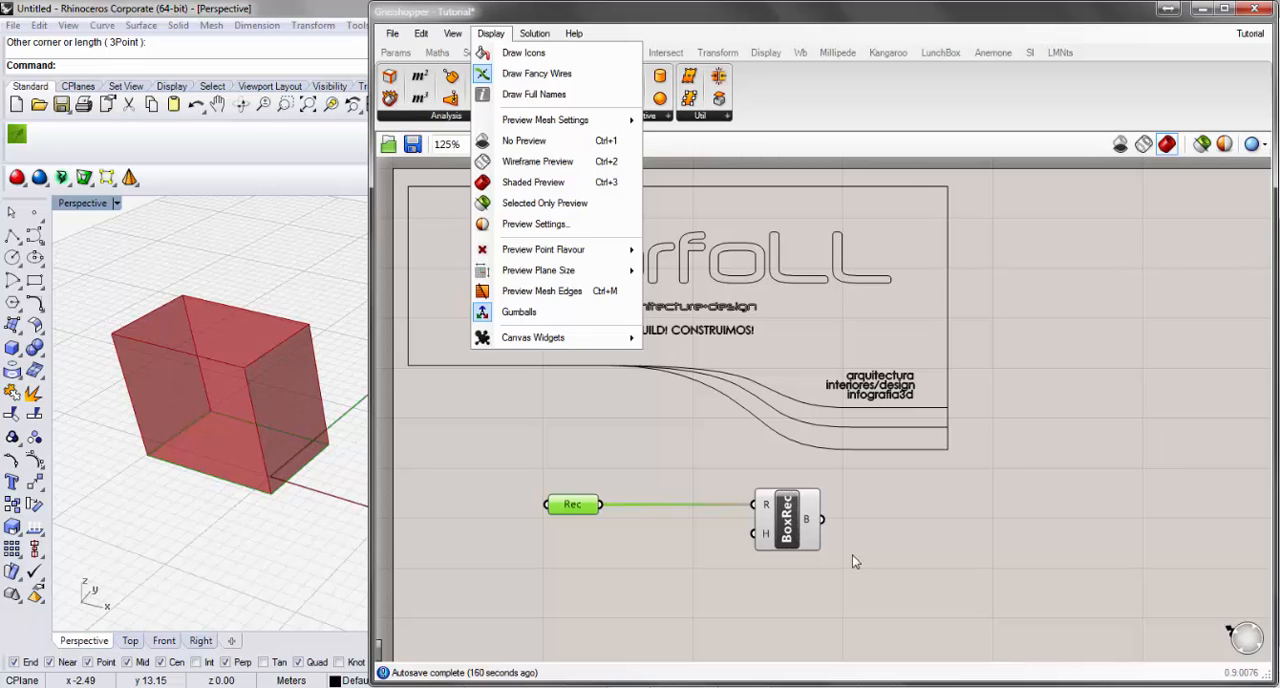
pyautogui.click(808, 548)
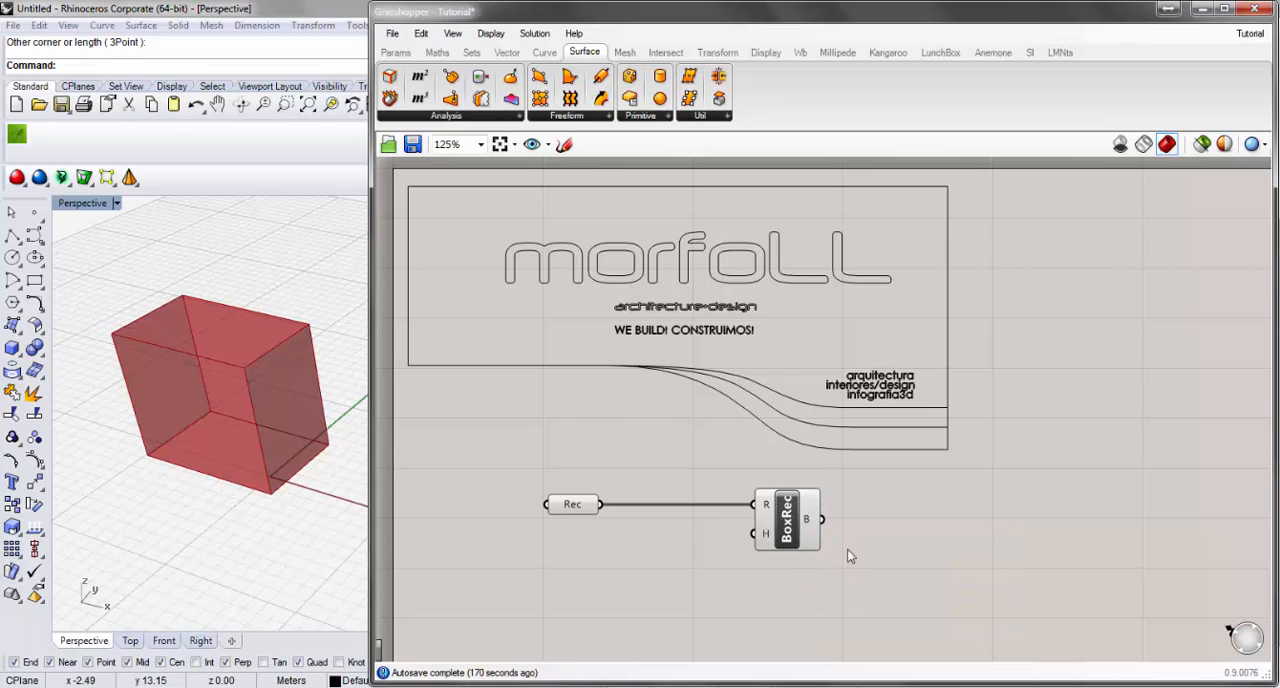
# Display full component names instead of abbreviations and inspect the Height and Rectangle inputs of the Box Rectangle component.
pyautogui.click(503, 35)
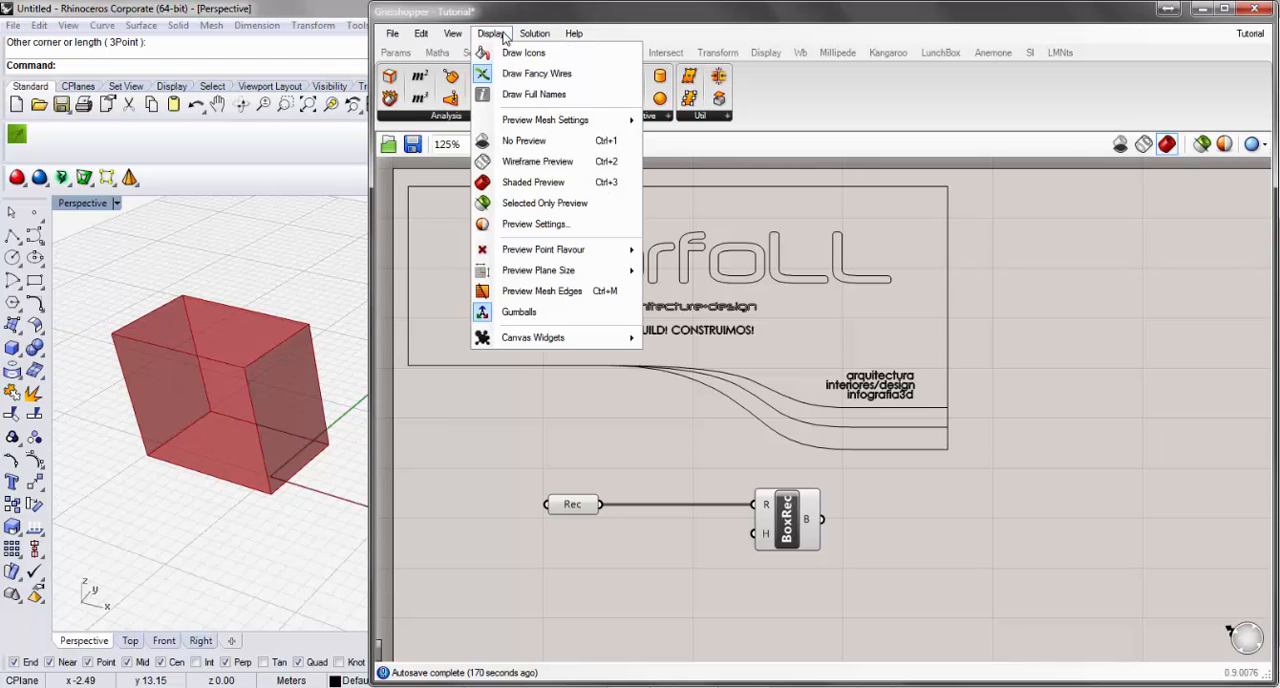
pyautogui.click(568, 94)
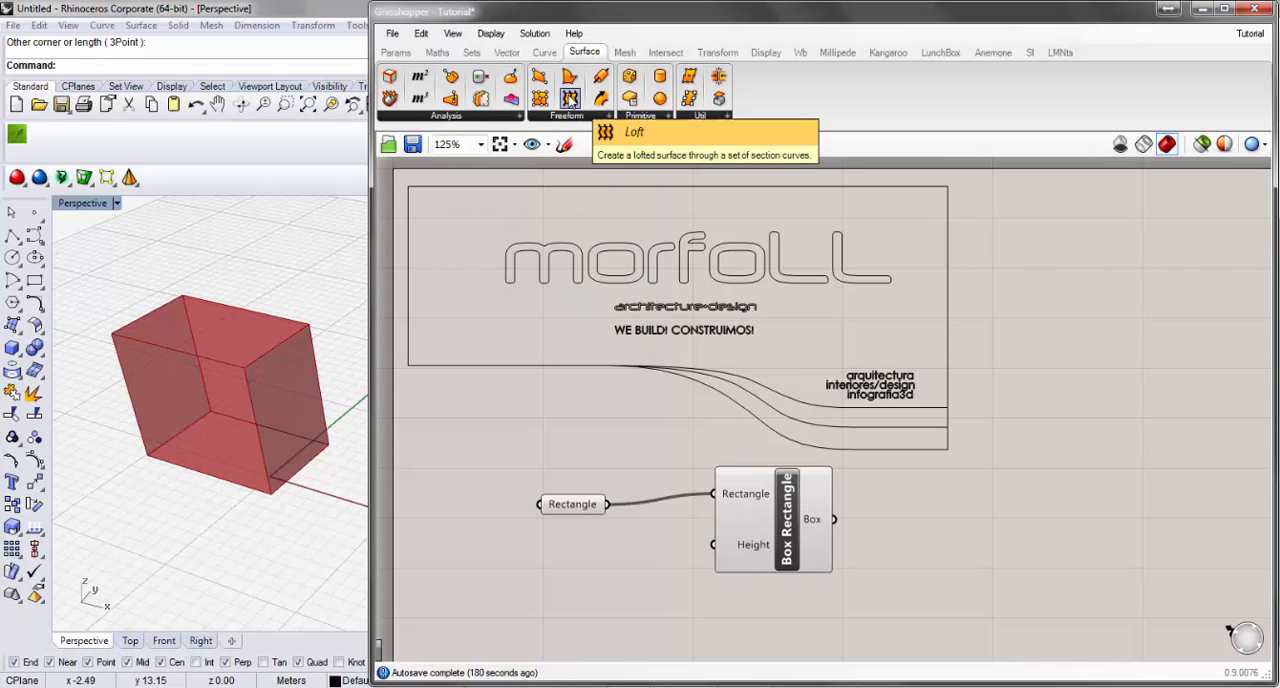
pyautogui.click(506, 36)
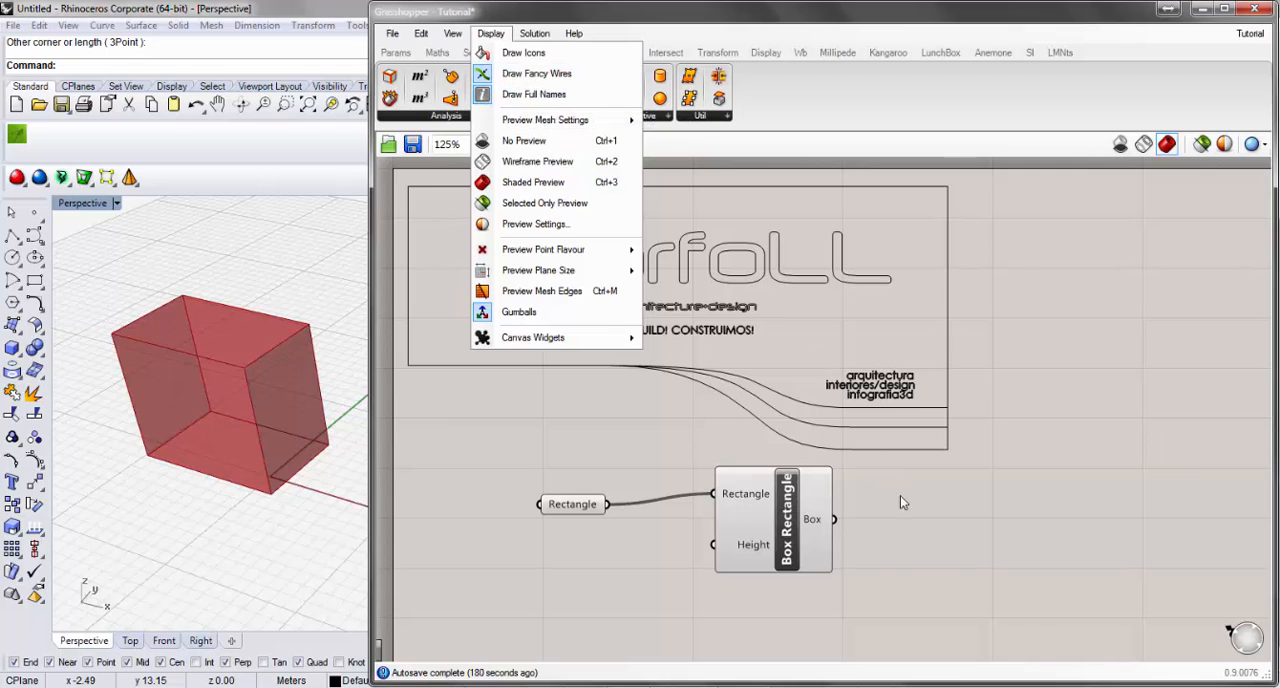
pyautogui.click(930, 574)
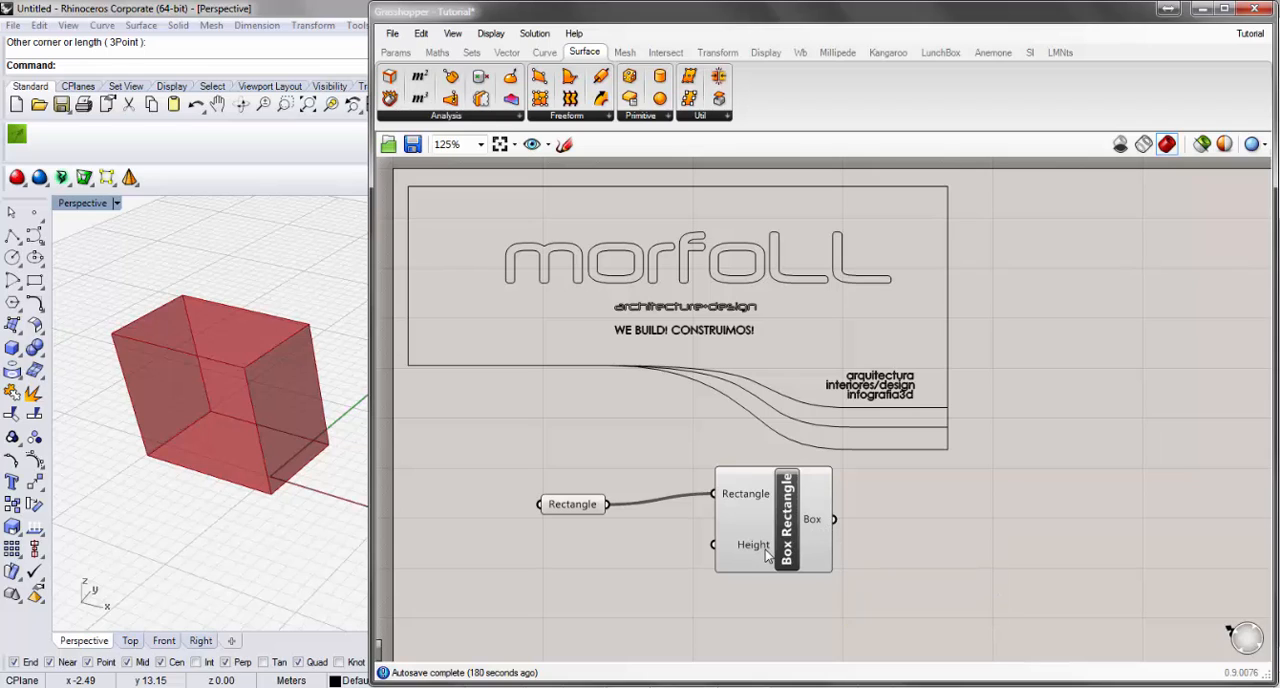
pyautogui.moveTo(767, 555)
pyautogui.moveTo(752, 500)
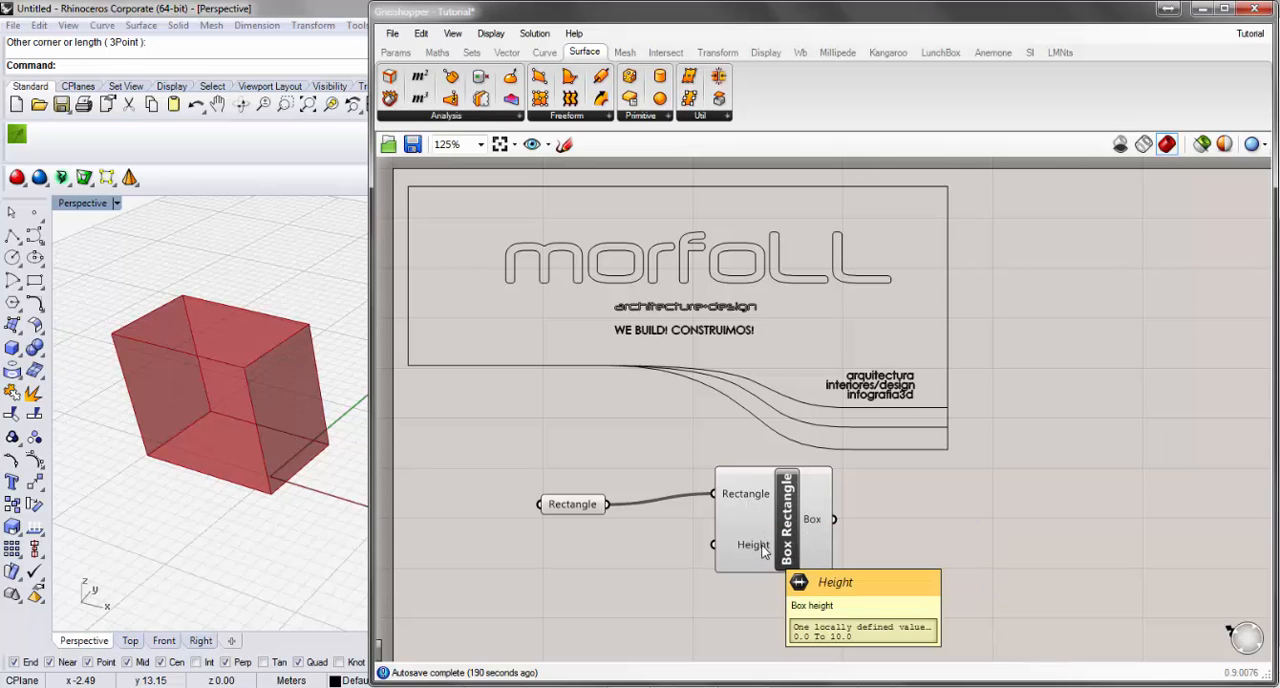
# Switch the components back to abbreviated names and inspect BoxRec's B output and R input.
pyautogui.click(491, 33)
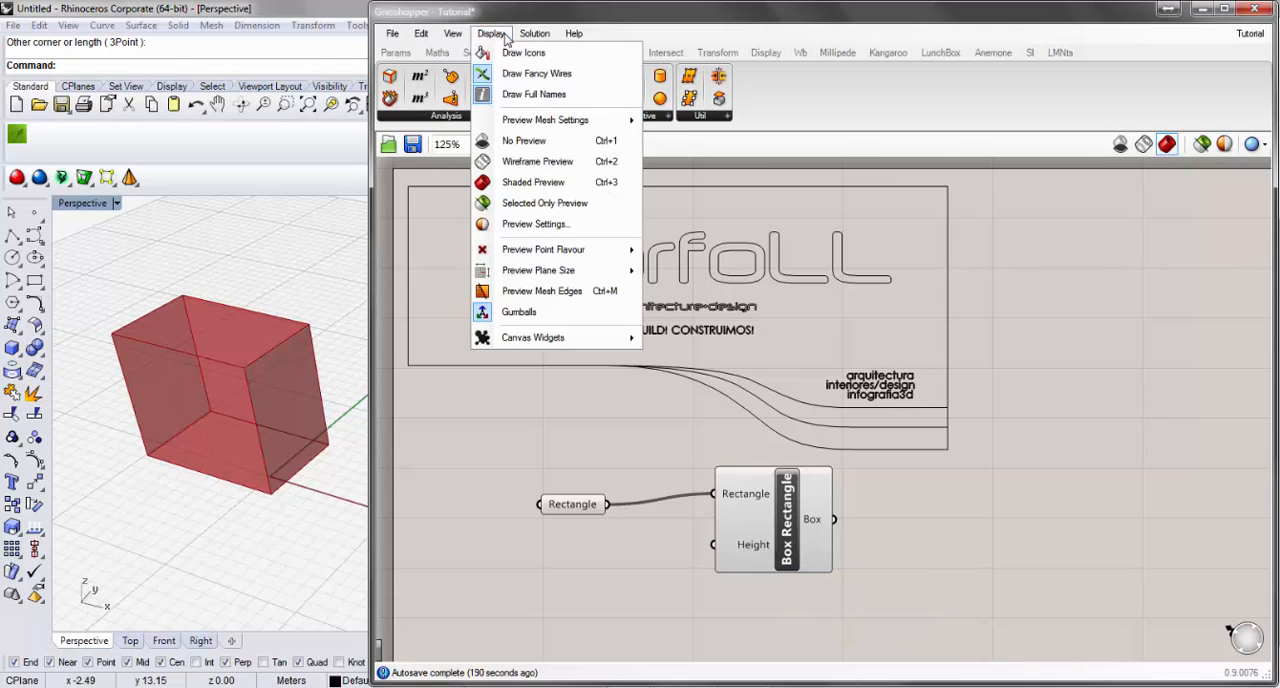
pyautogui.click(516, 94)
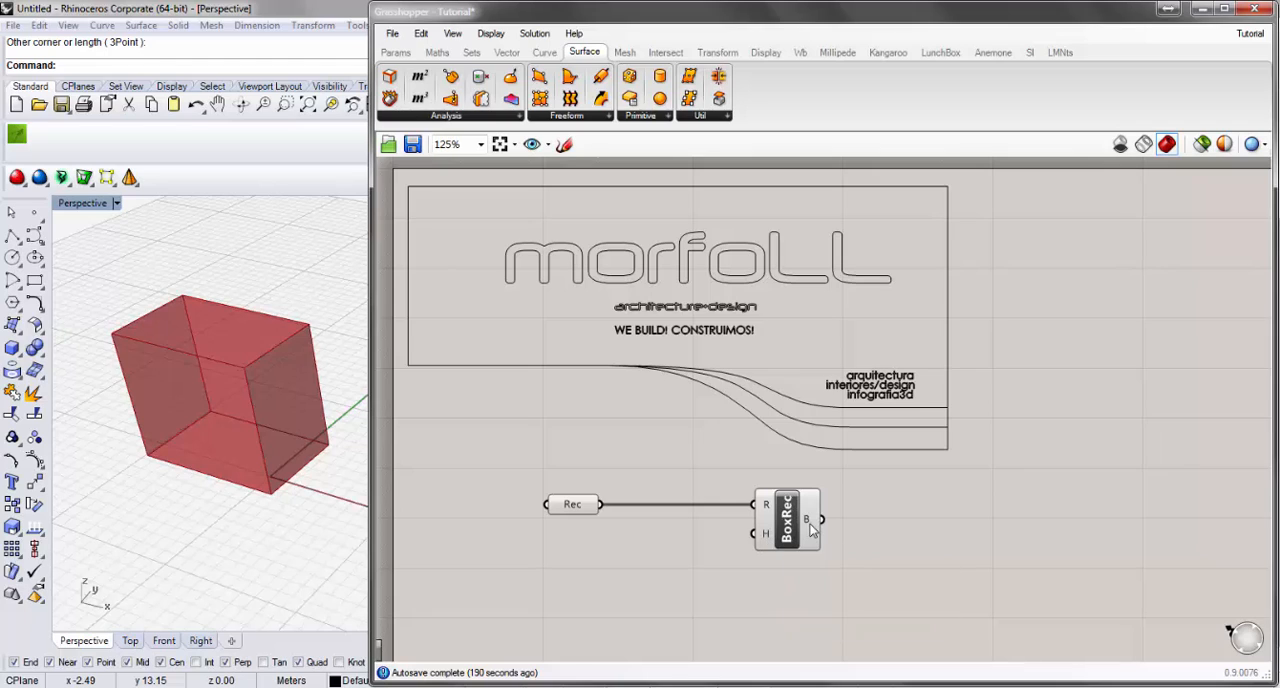
pyautogui.moveTo(811, 524)
pyautogui.moveTo(766, 510)
# Show full names again while aligning the Box Rectangle component with the Rectangle parameter, and restore the abbreviations.
pyautogui.click(500, 34)
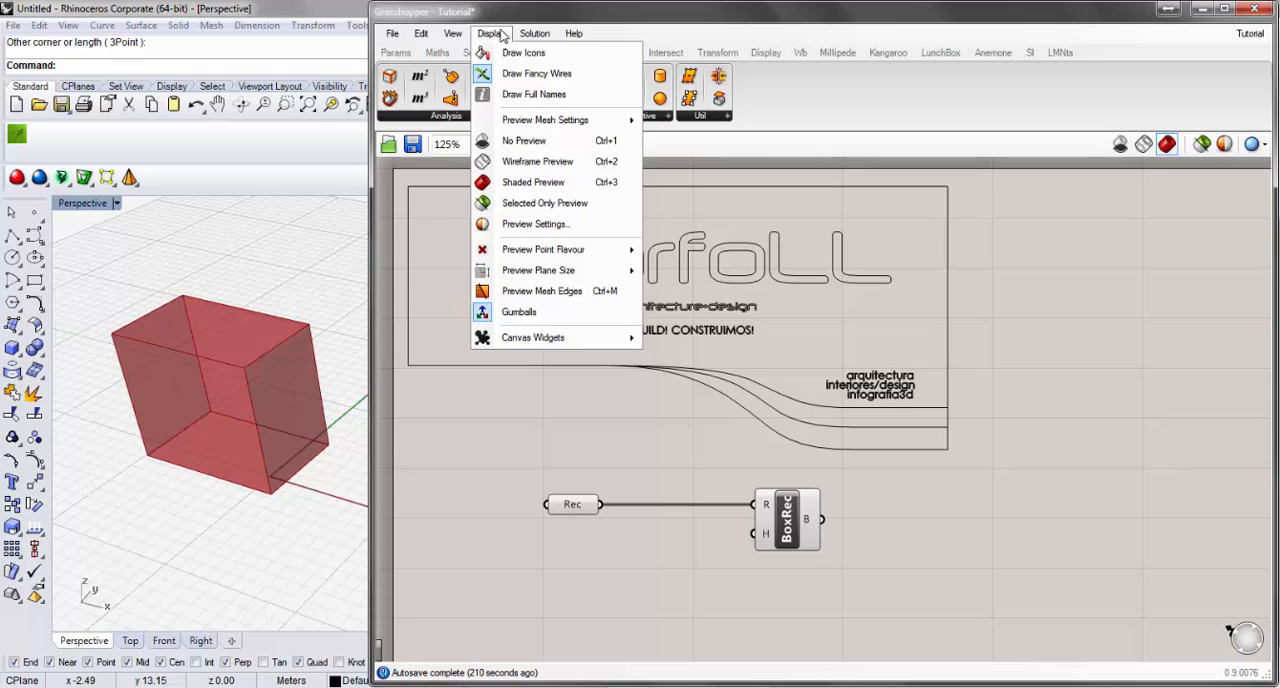
pyautogui.click(537, 95)
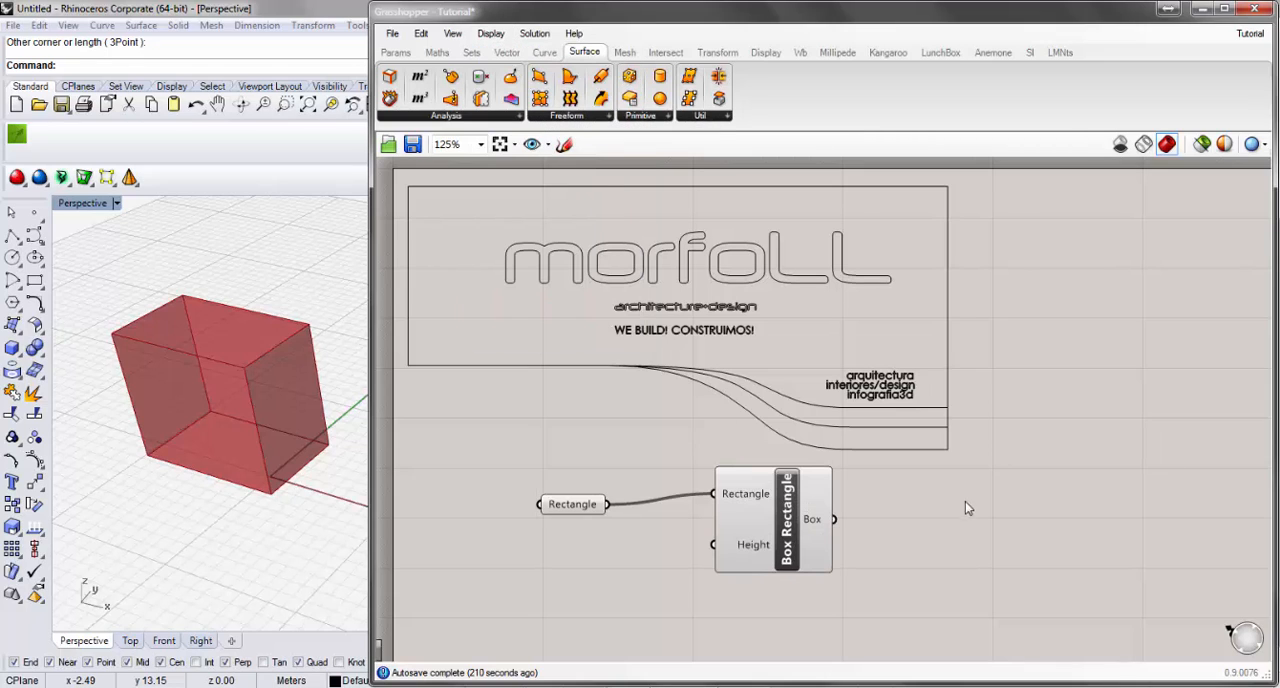
pyautogui.click(777, 552)
pyautogui.moveTo(777, 552); pyautogui.dragTo(774, 548)
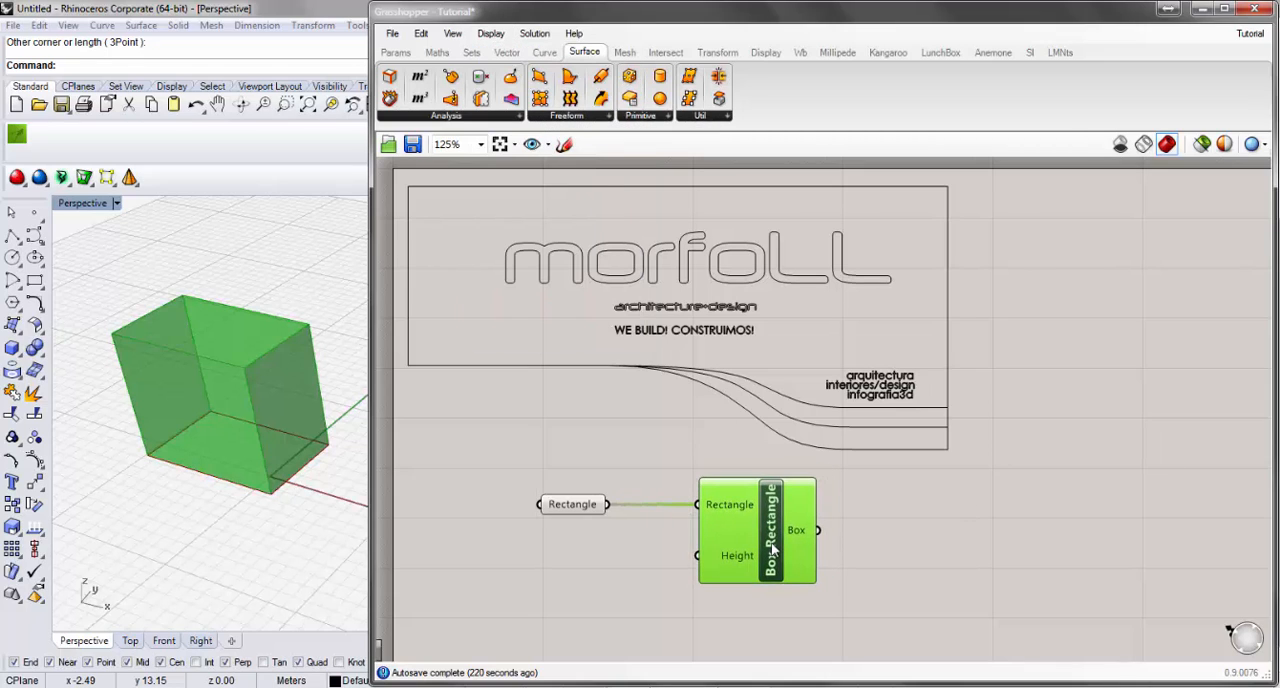
pyautogui.click(492, 34)
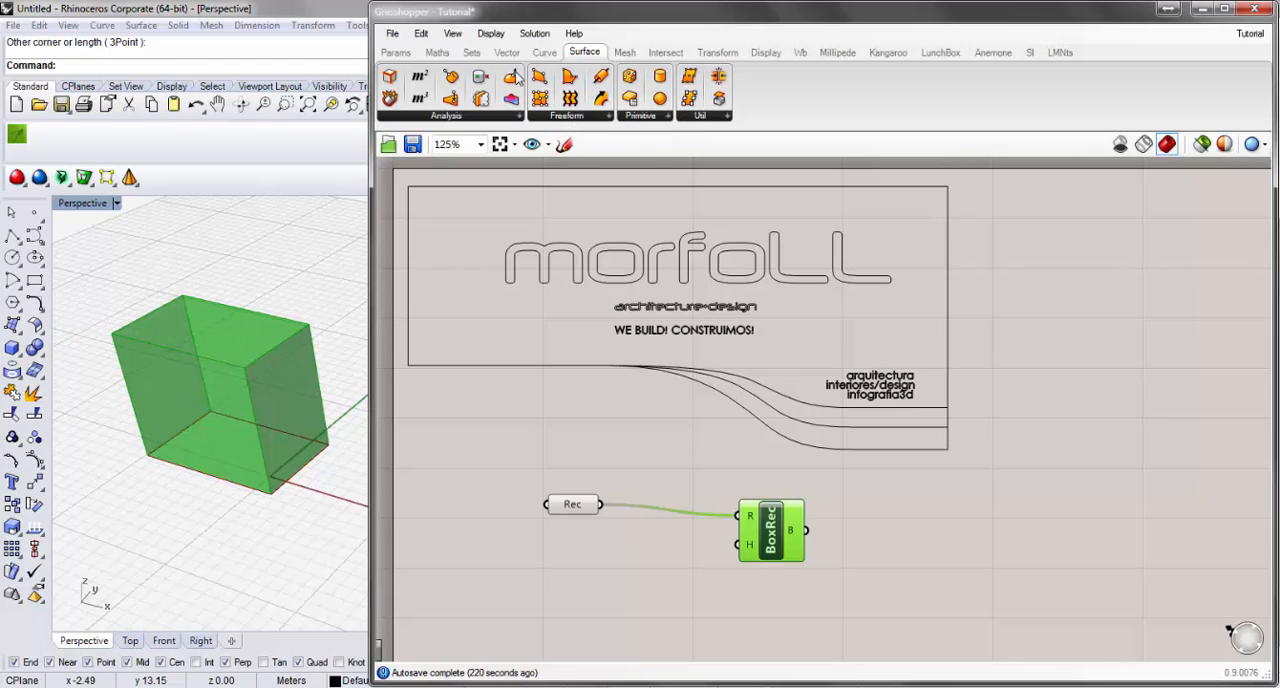
# Draw the components as icons instead of names and move the Box Rectangle component closer to the rectangle parameter.
pyautogui.click(491, 33)
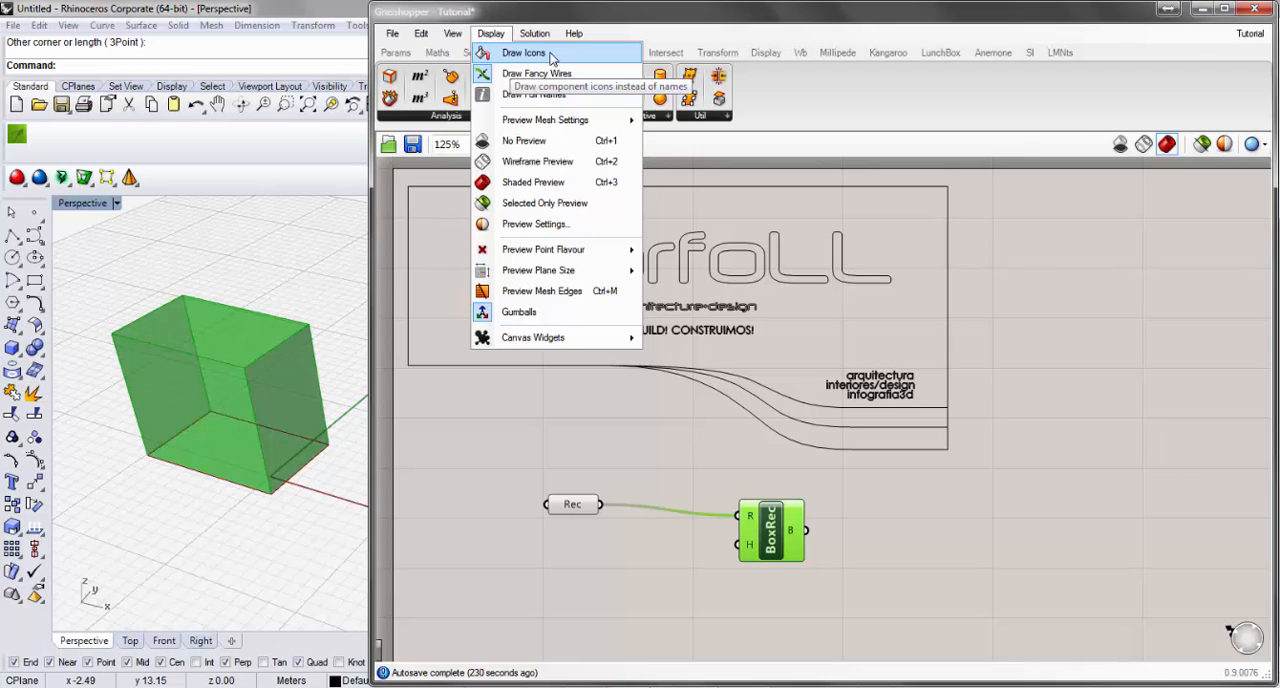
pyautogui.click(552, 55)
pyautogui.moveTo(770, 532)
pyautogui.mouseDown()
pyautogui.moveTo(735, 506)
pyautogui.moveTo(704, 513)
pyautogui.mouseUp()
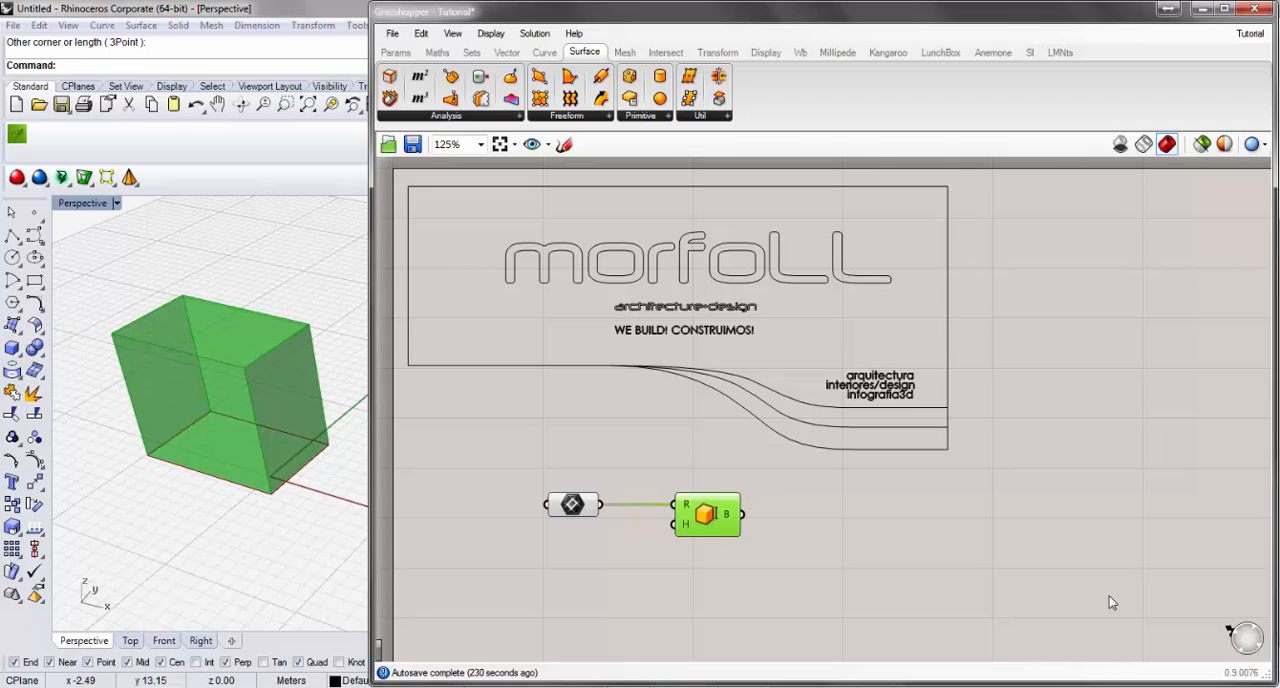
pyautogui.moveTo(712, 516); pyautogui.dragTo(736, 517)
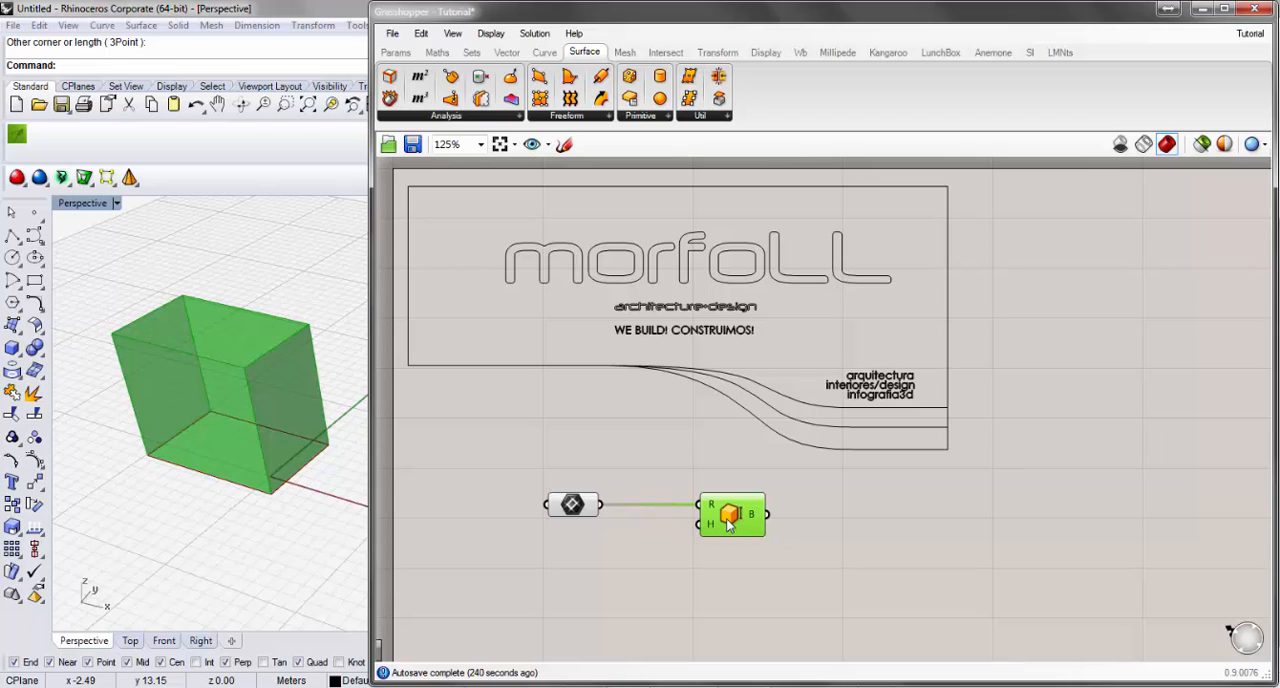
pyautogui.moveTo(712, 524); pyautogui.dragTo(688, 524)
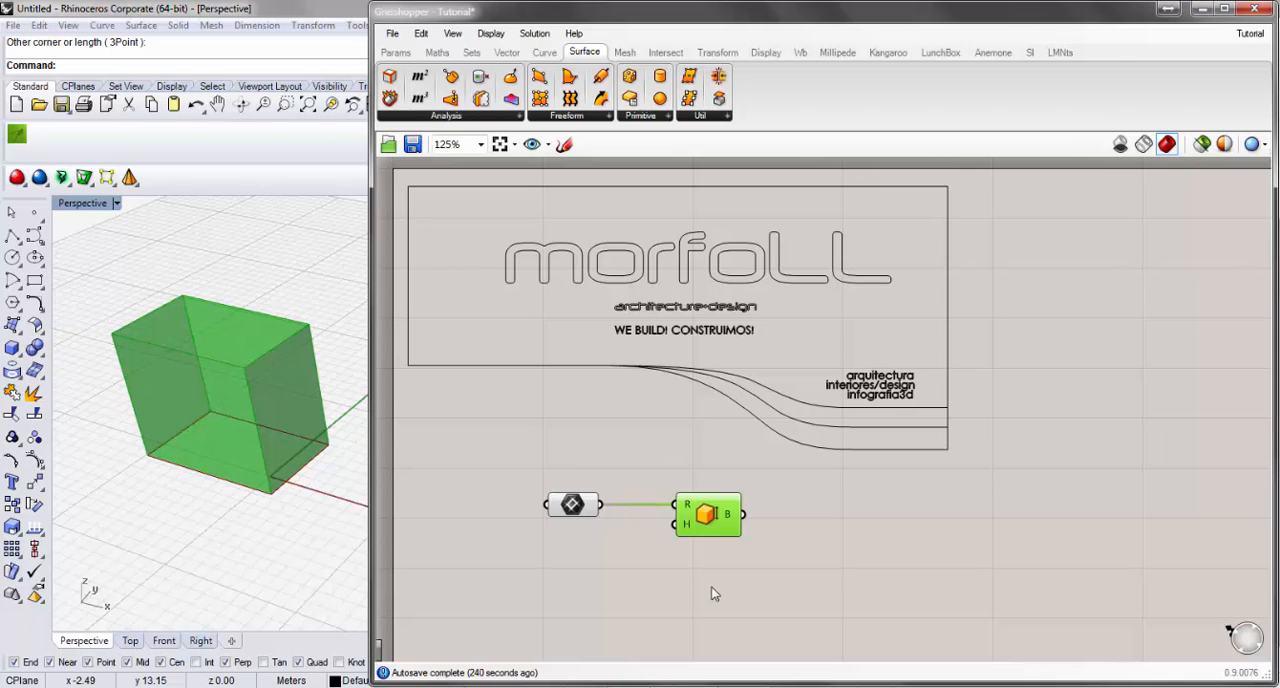
# Turn off icon drawing and align the BoxRec component so its wire from Rec runs straight.
pyautogui.click(494, 34)
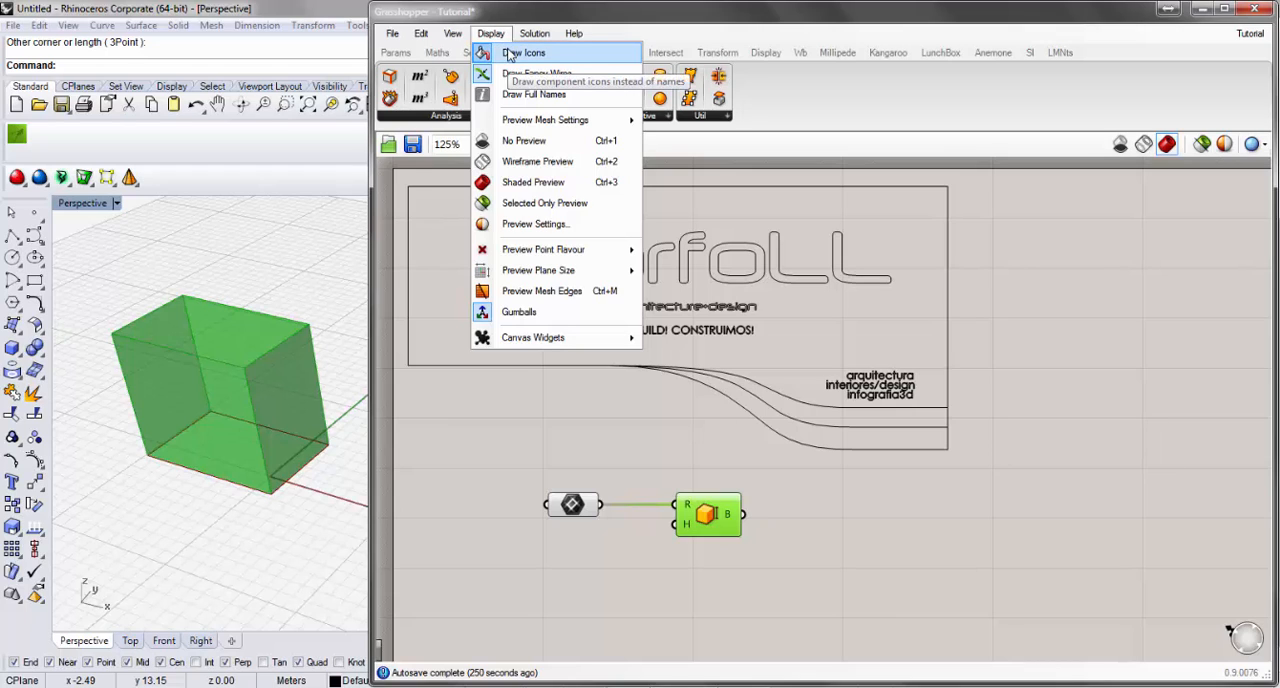
pyautogui.click(510, 54)
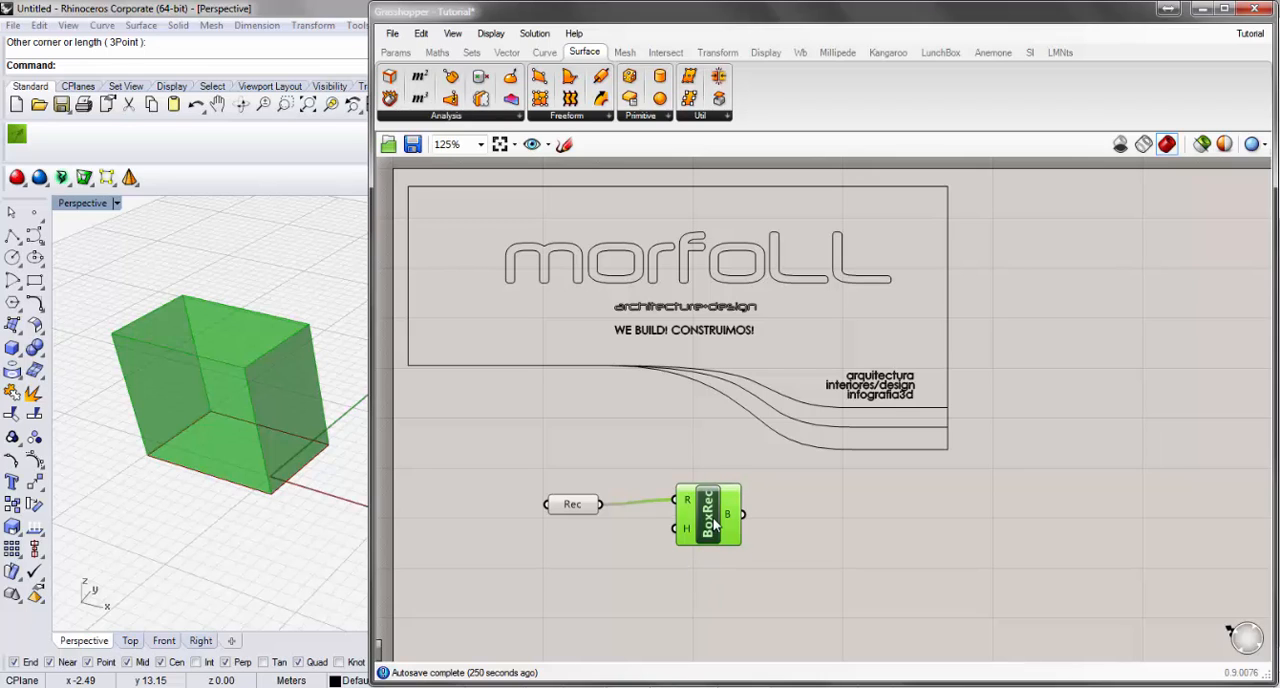
pyautogui.moveTo(715, 525); pyautogui.dragTo(715, 530)
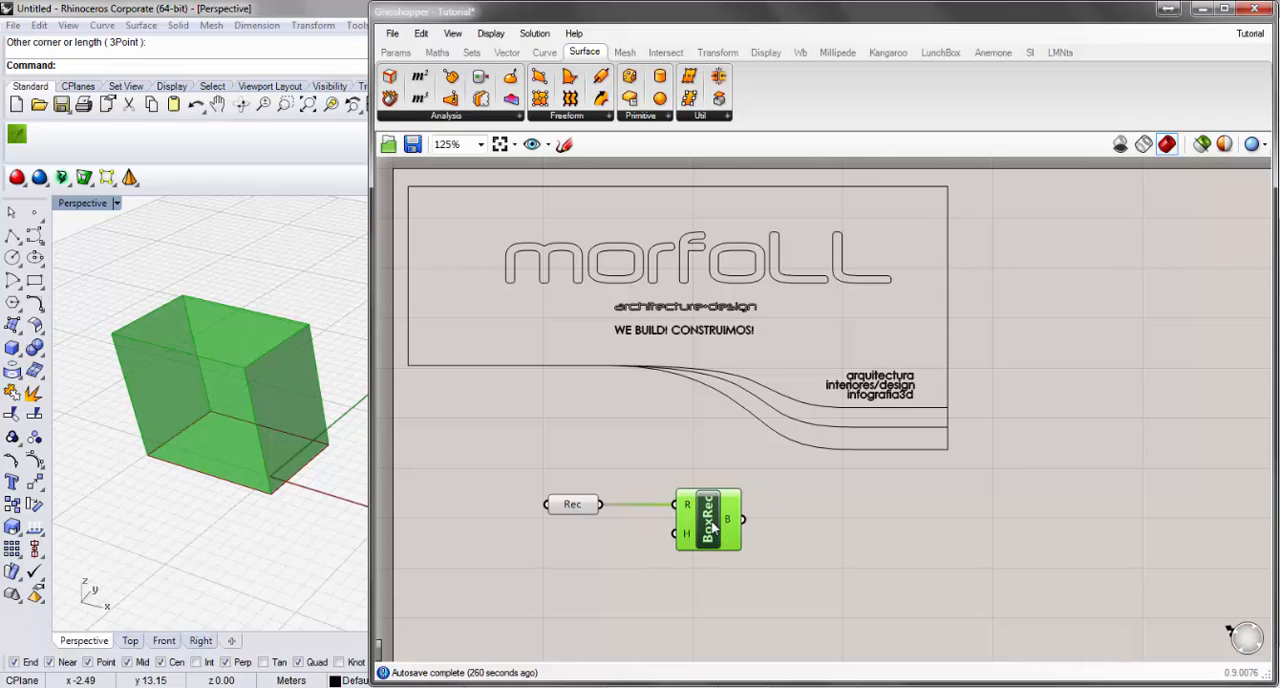
# Enable mesh edges in the preview, examine the preview point flavour options and deselect the BoxRec component.
pyautogui.click(500, 35)
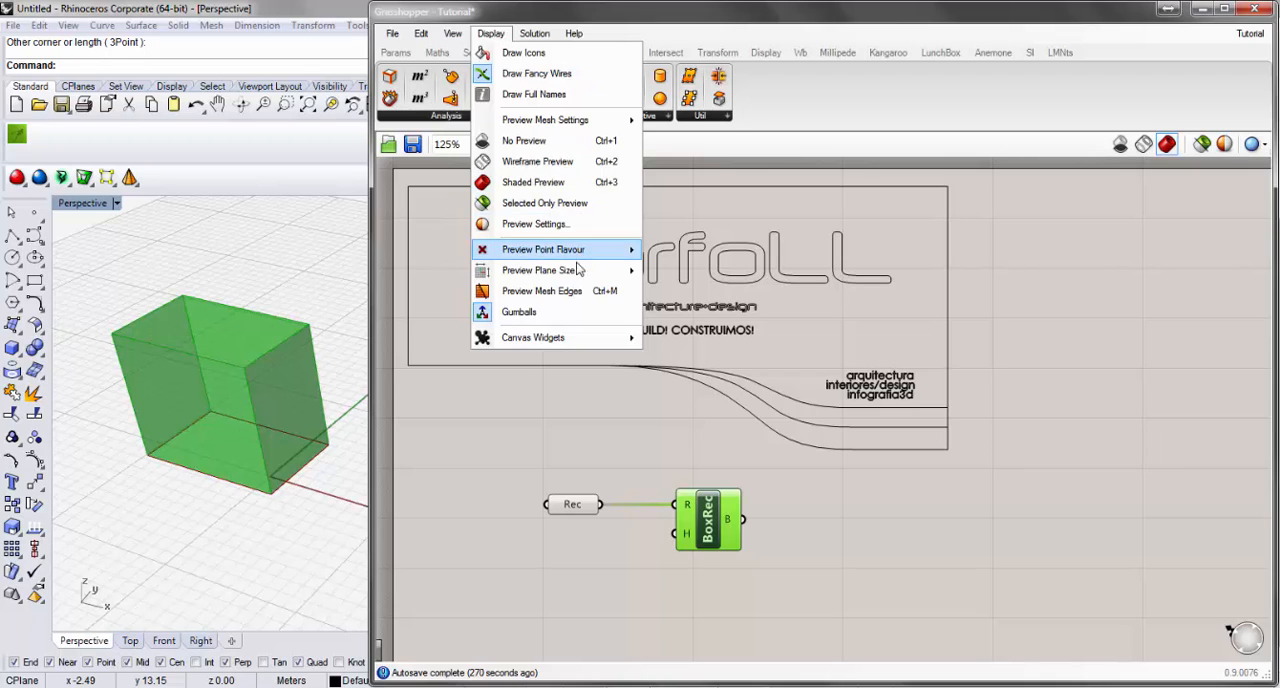
pyautogui.moveTo(576, 277)
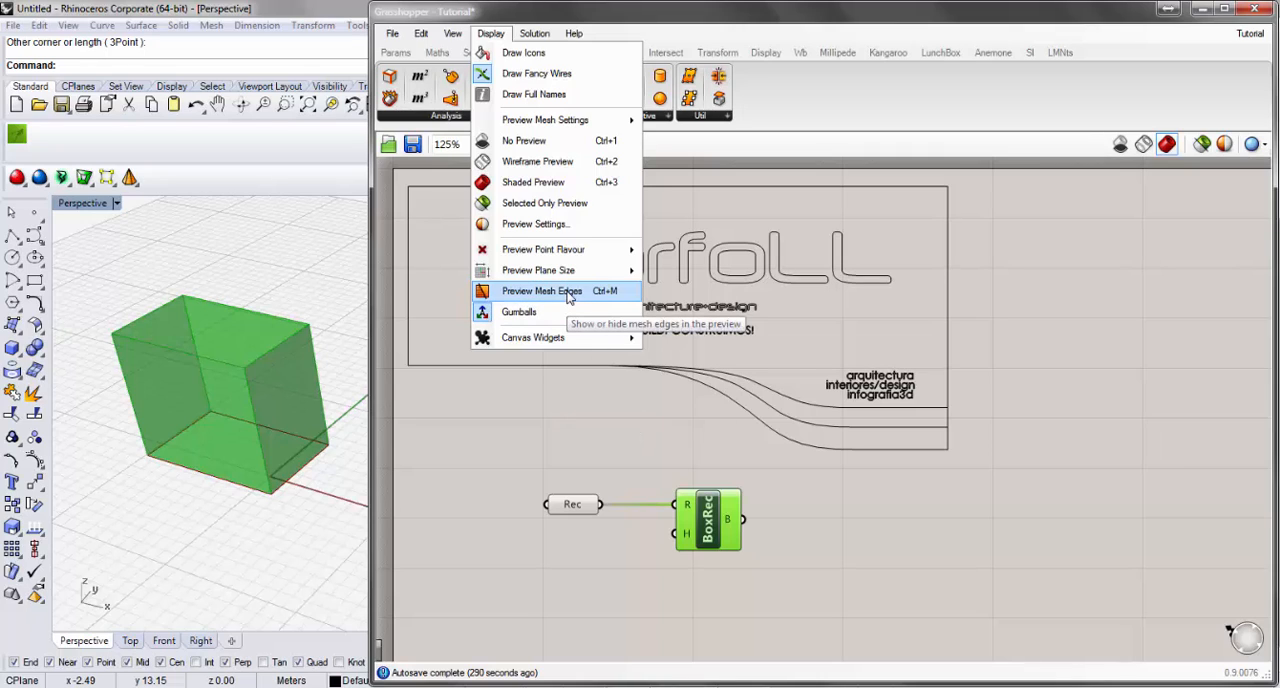
pyautogui.click(516, 294)
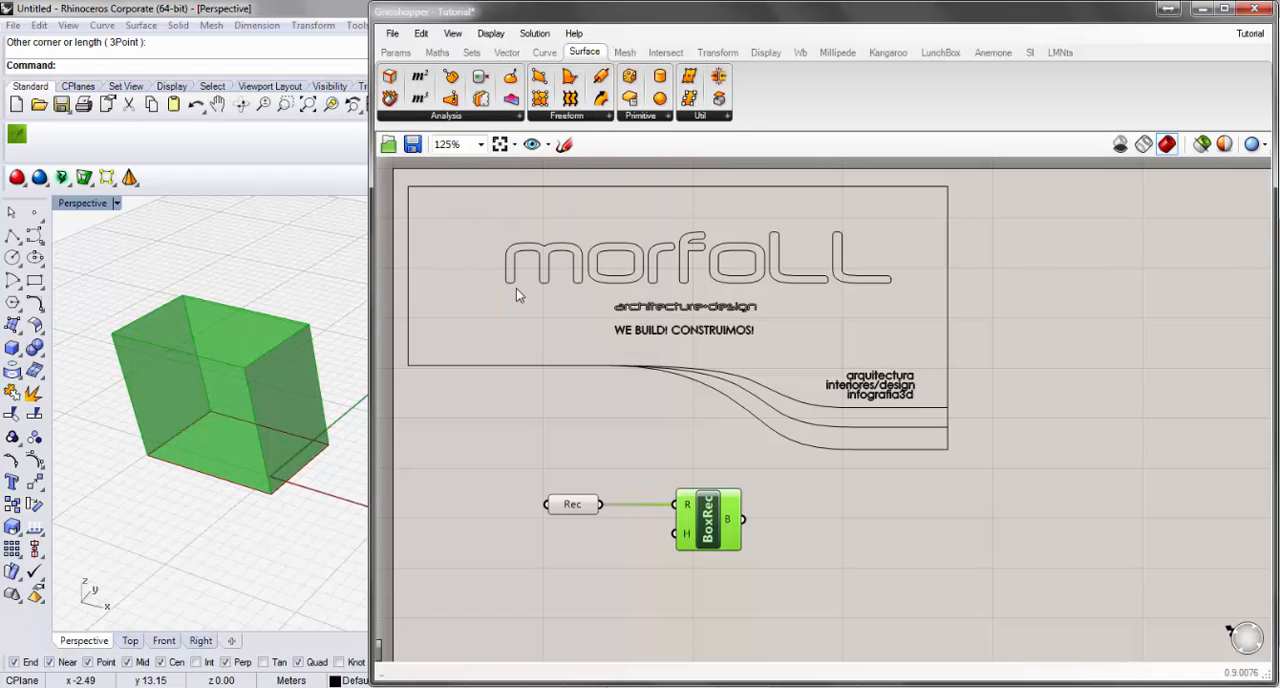
pyautogui.click(494, 36)
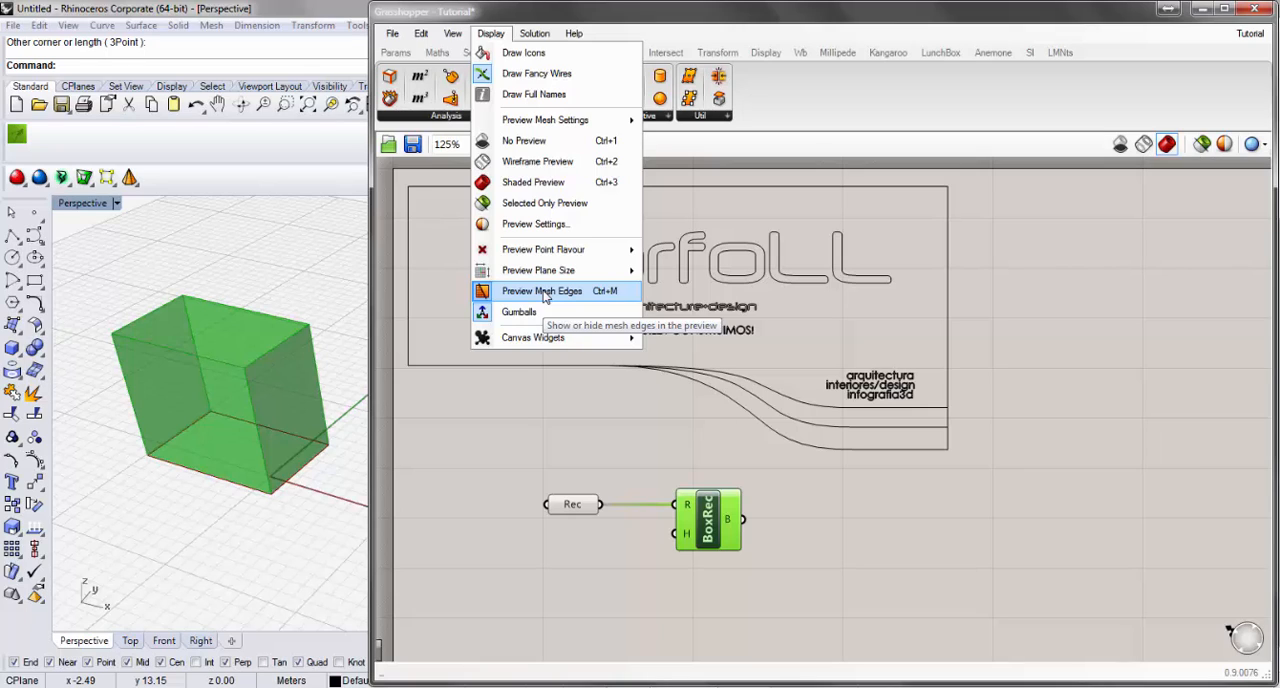
pyautogui.moveTo(553, 252)
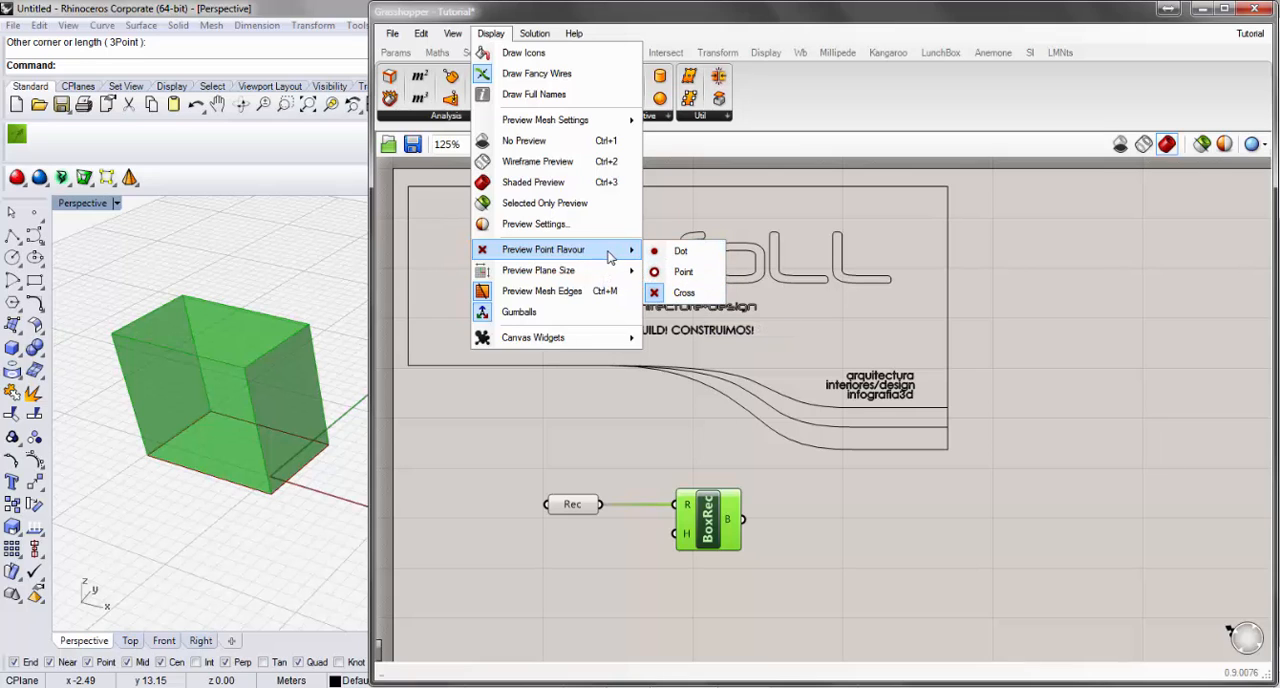
pyautogui.click(881, 545)
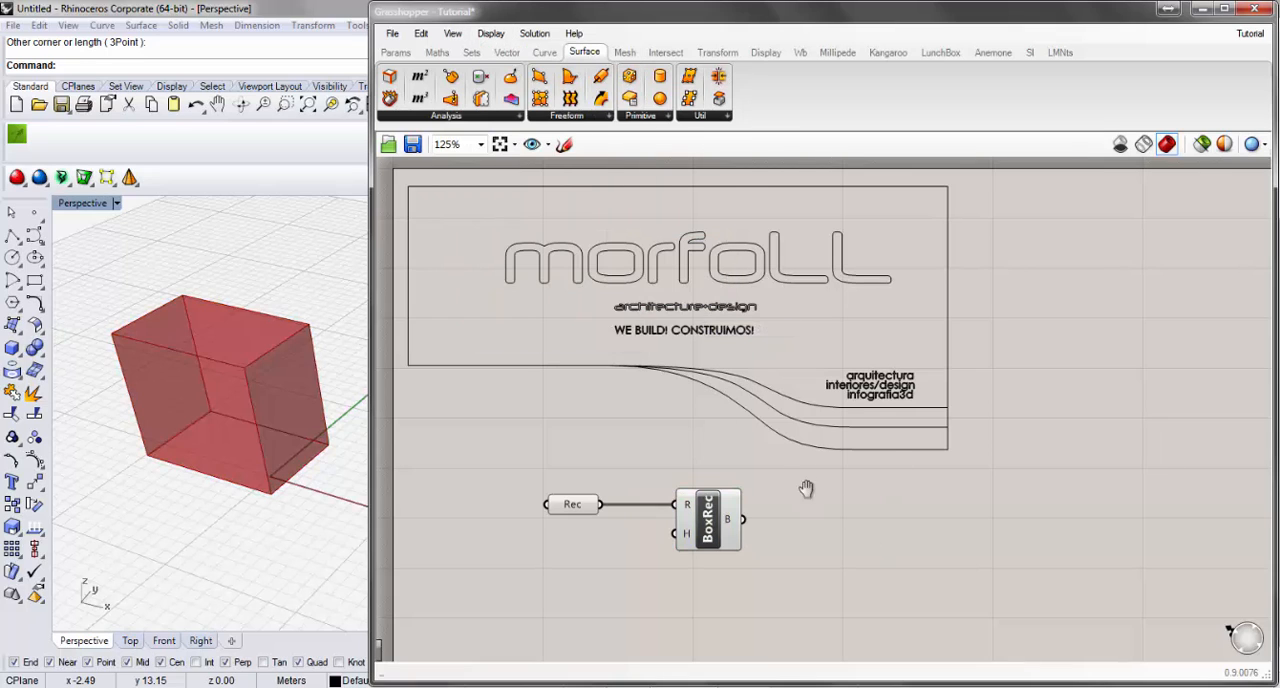
# Add an empty Point parameter below the Rec and BoxRec components and delete it.
pyautogui.moveTo(808, 502); pyautogui.dragTo(810, 316, button='right')
pyautogui.doubleClick(663, 551)
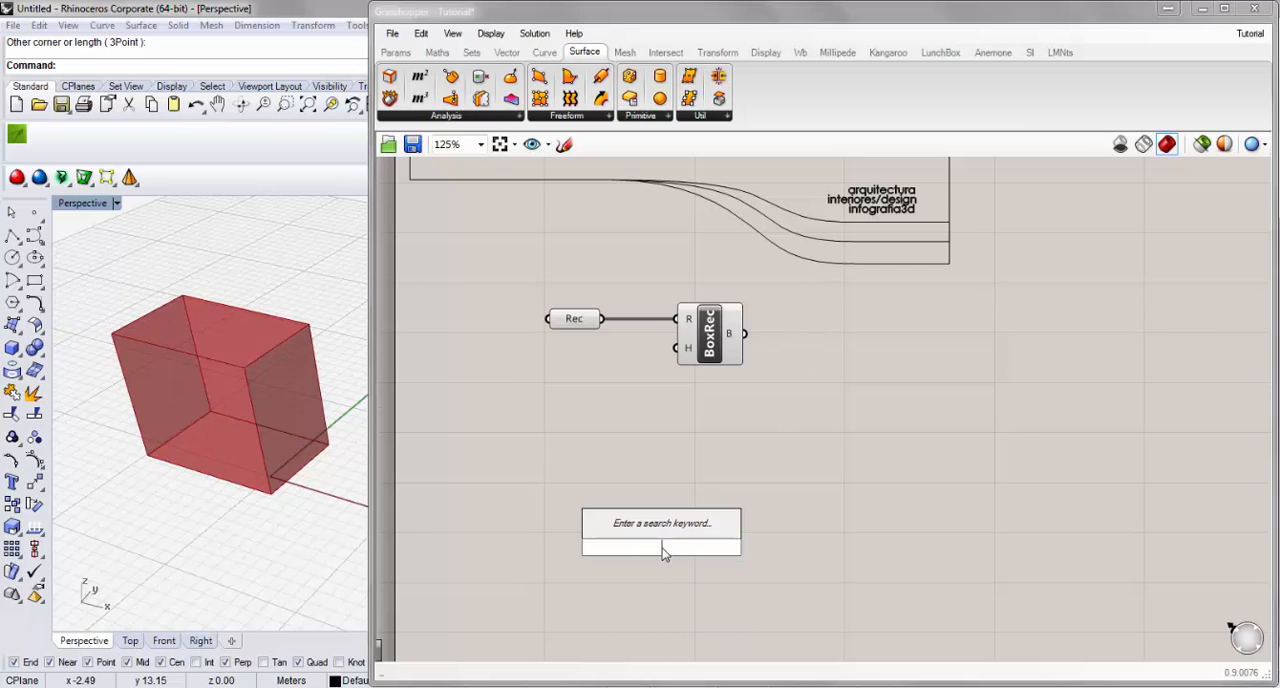
pyautogui.write('point')
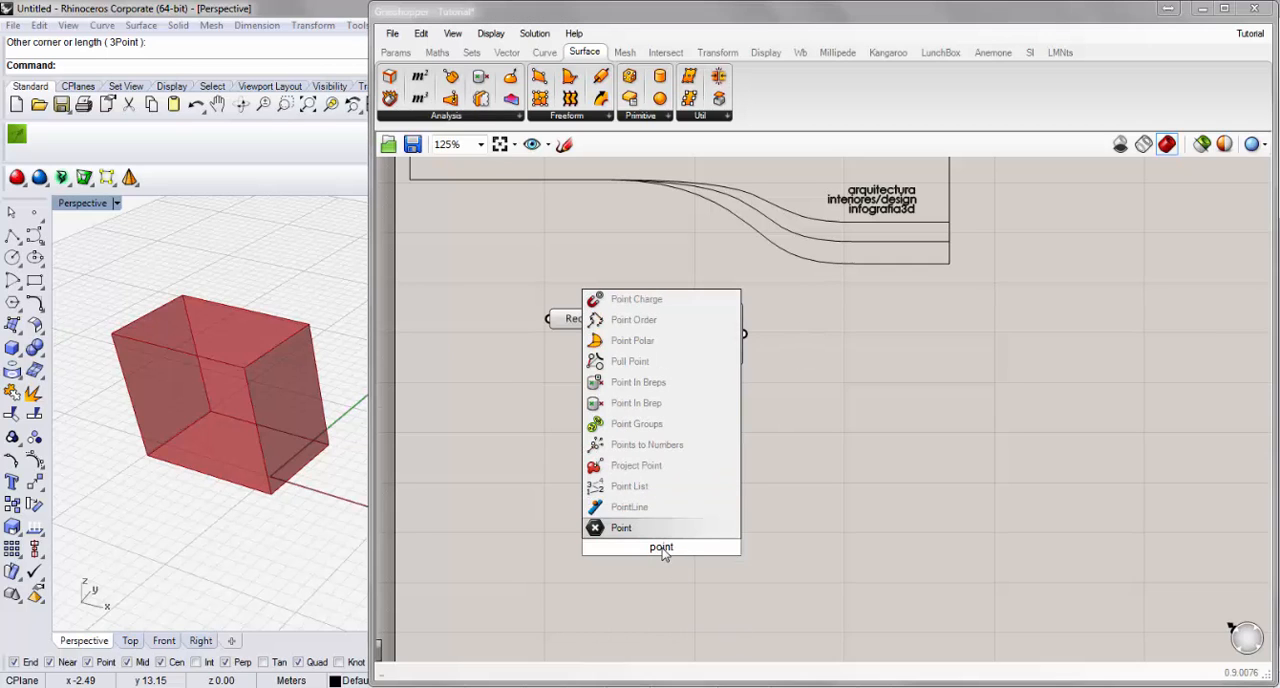
pyautogui.press('Return')
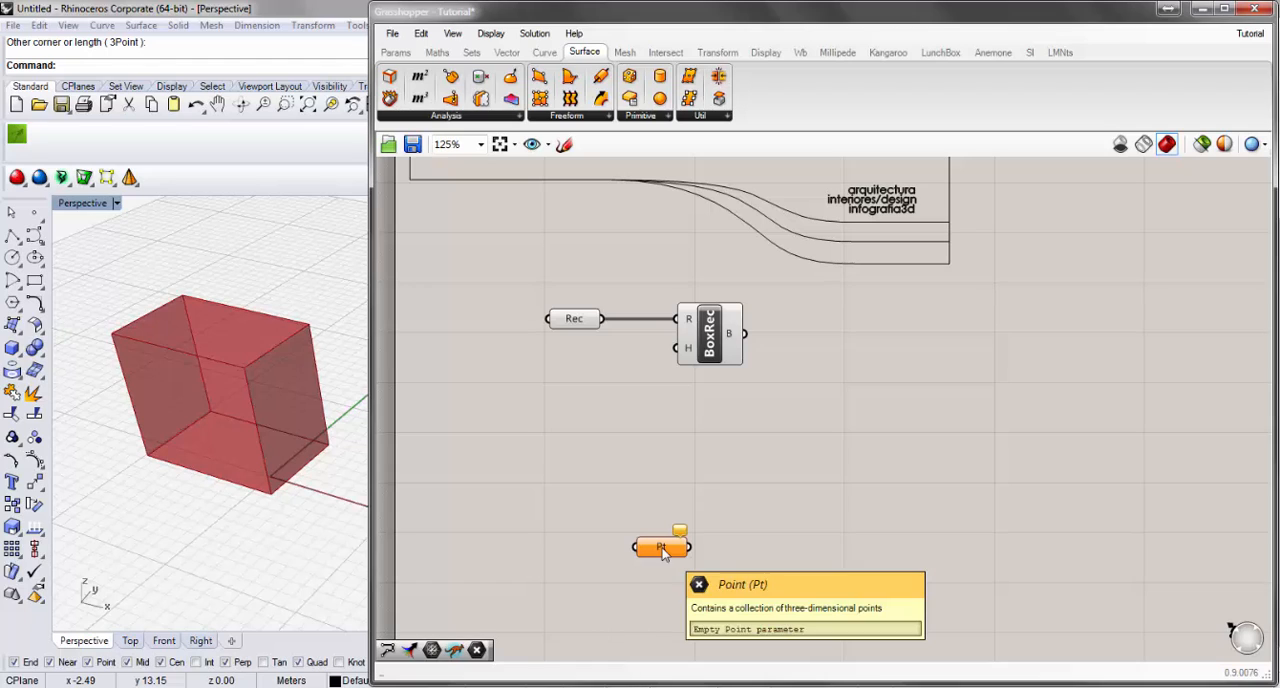
pyautogui.press('Delete')
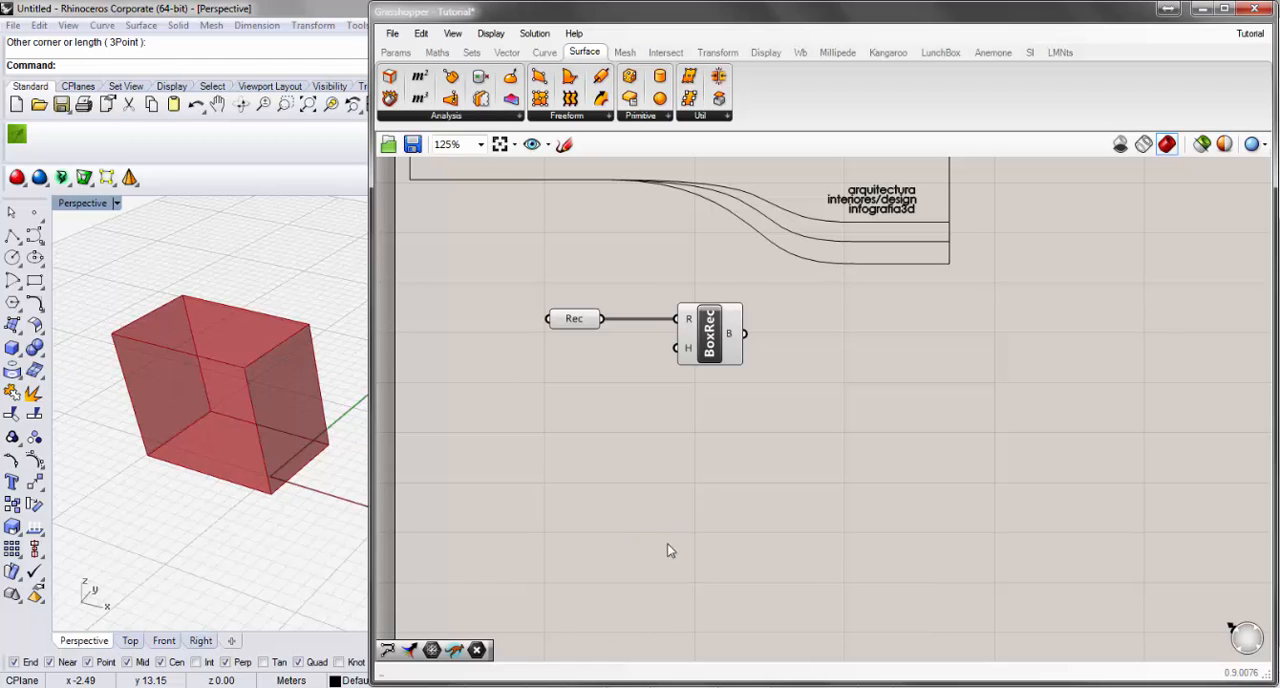
# Find the Construct Point component with the keyword xyz and add it below the Rec and BoxRec components.
pyautogui.doubleClick(595, 507)
pyautogui.write('xyz')
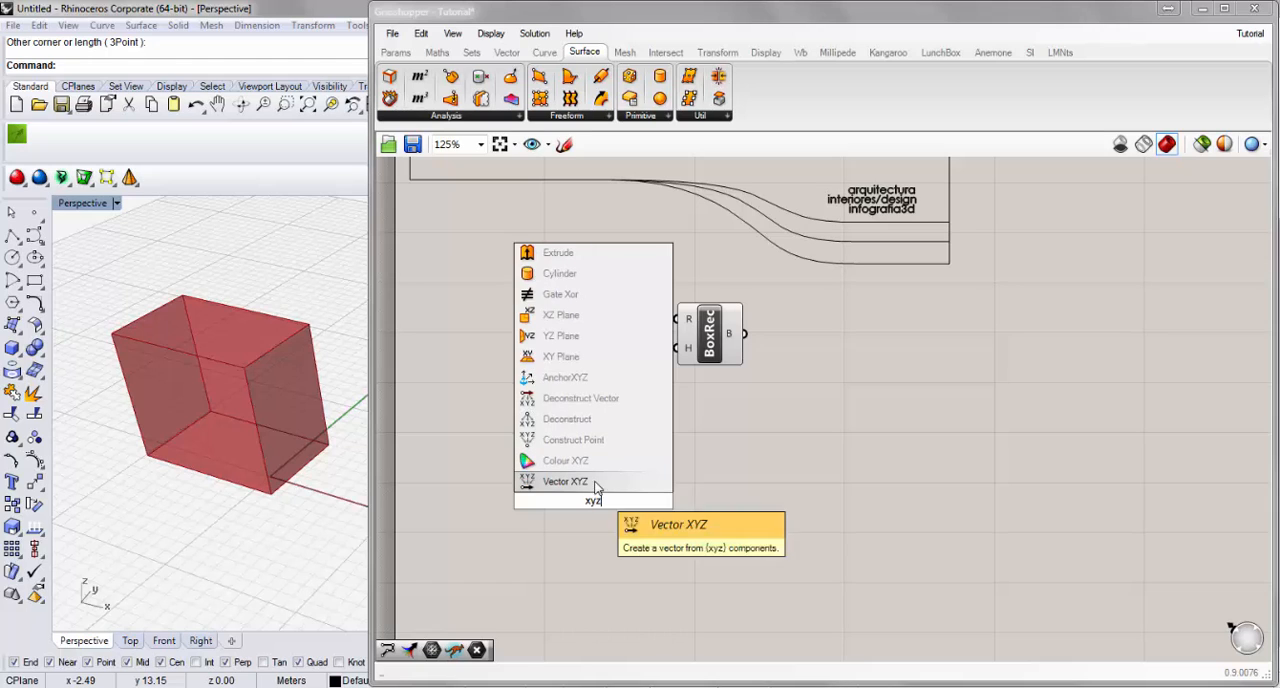
pyautogui.click(599, 441)
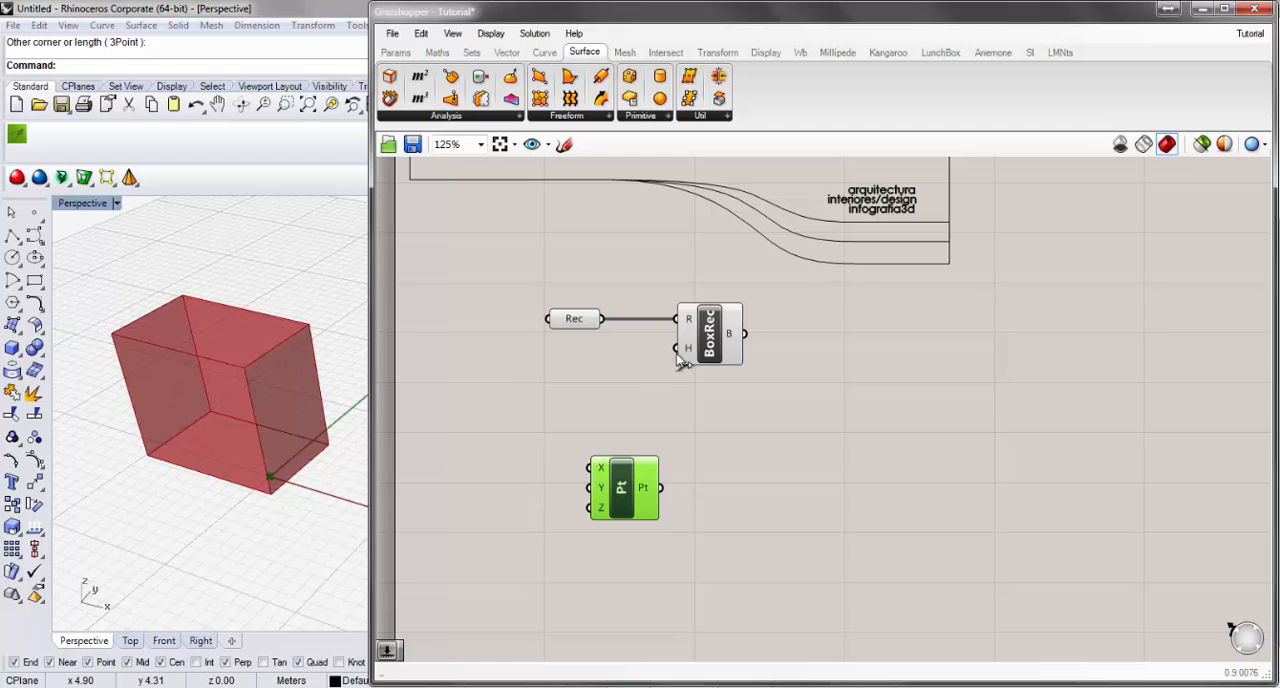
# Delete the Rec and BoxRec components from the canvas and the drawn curves from the Rhino viewport.
pyautogui.click(706, 350)
pyautogui.moveTo(806, 396); pyautogui.dragTo(521, 297)
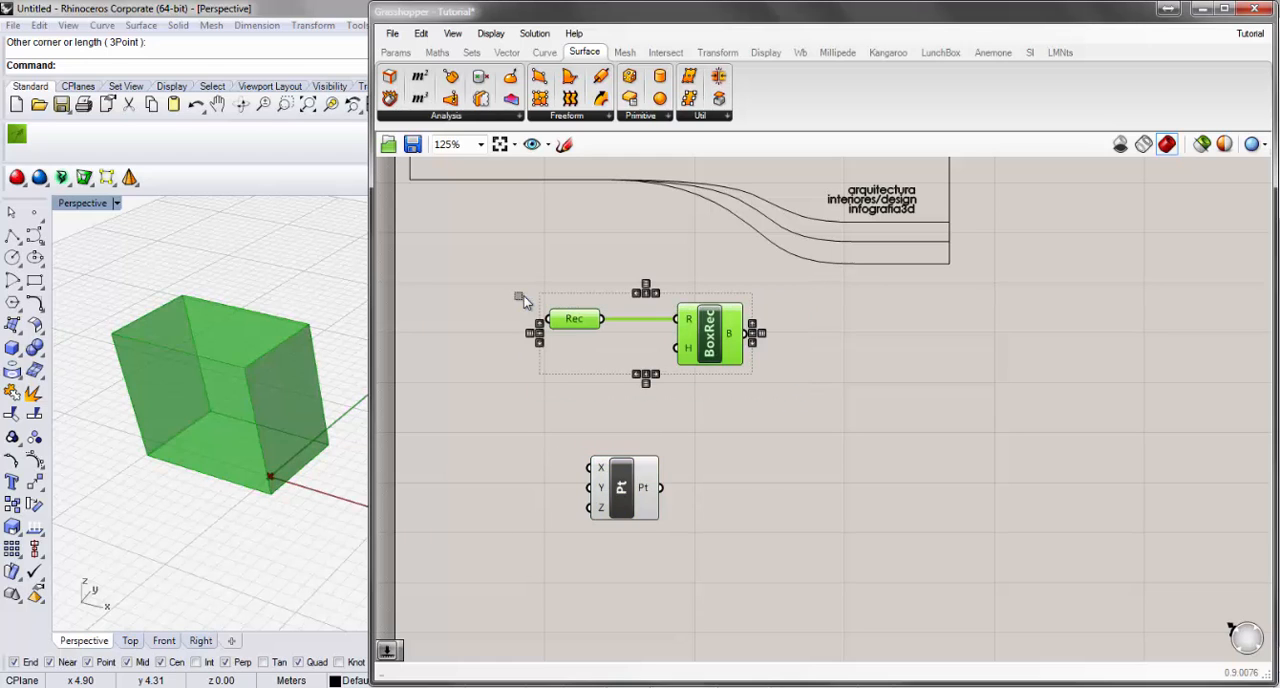
pyautogui.press('Delete')
pyautogui.click(180, 452)
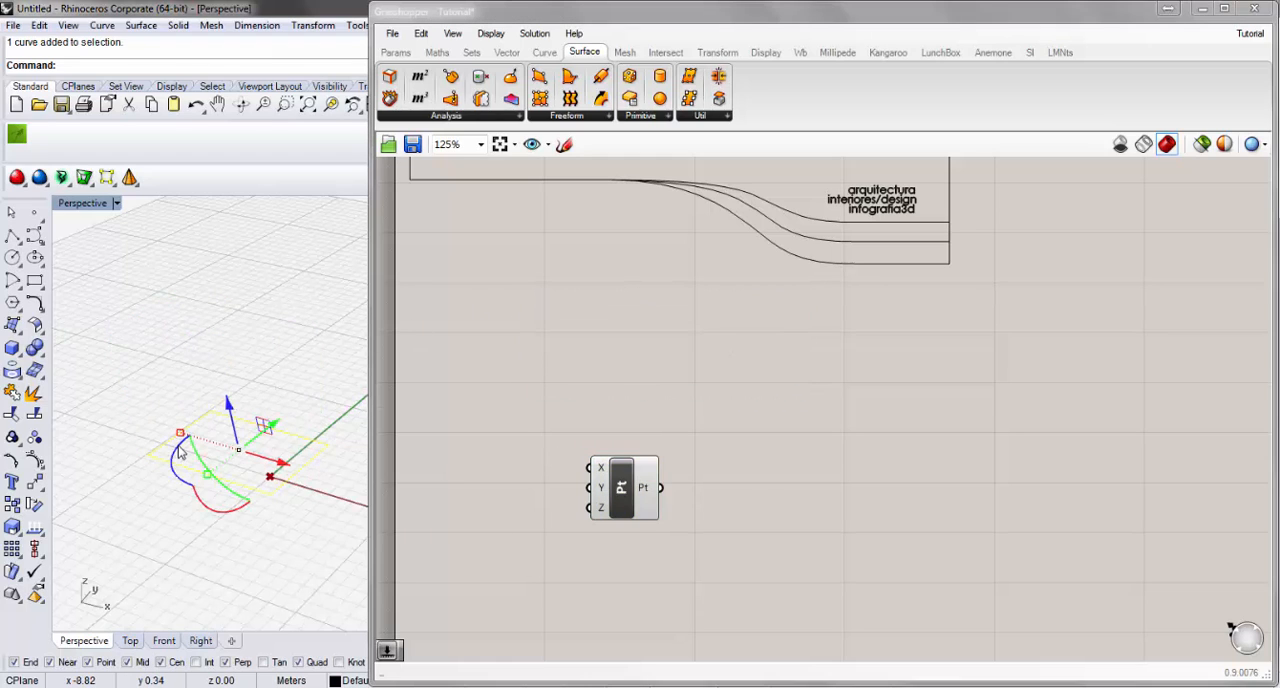
pyautogui.press('Delete')
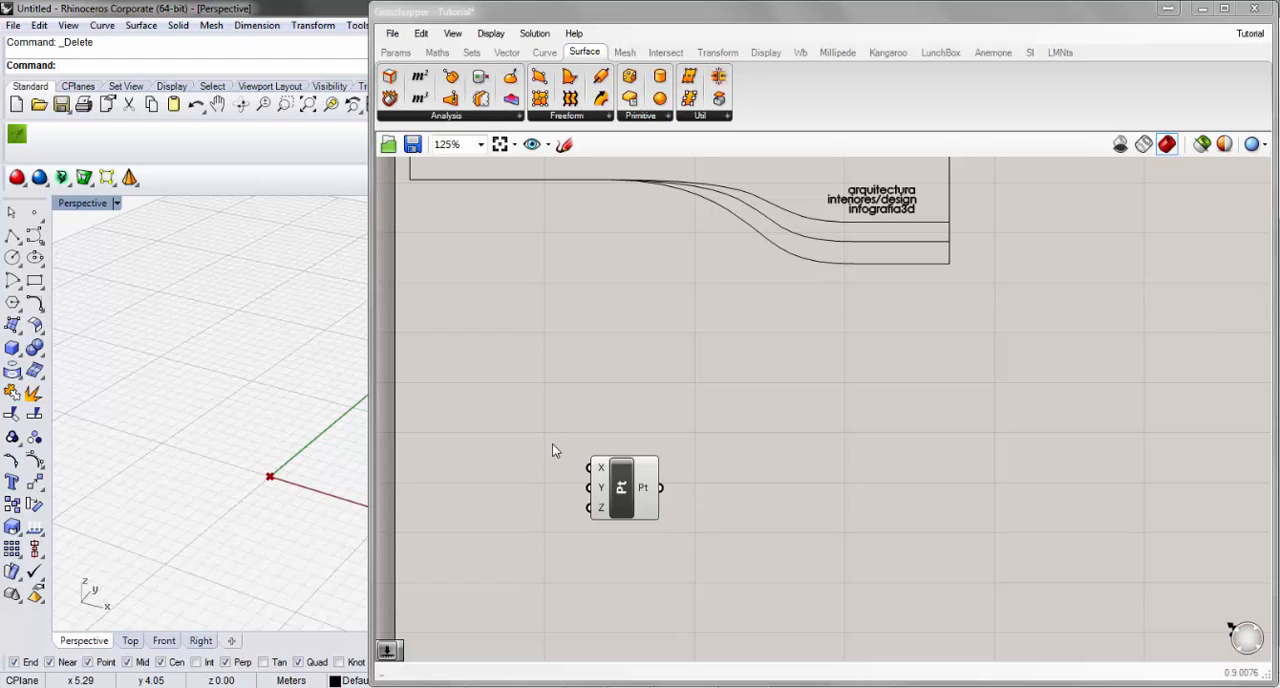
# Move the Construct Point component slightly higher on the canvas and set the preview point flavour to Point.
pyautogui.moveTo(624, 493); pyautogui.dragTo(610, 481)
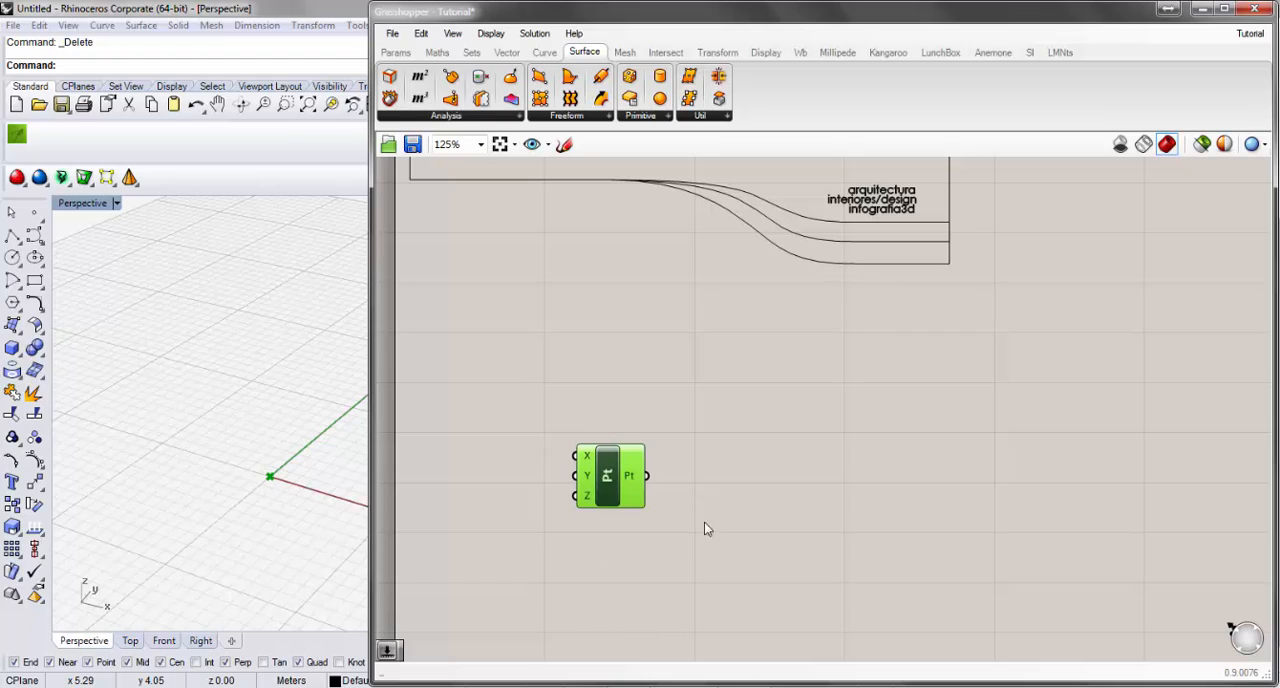
pyautogui.moveTo(616, 497); pyautogui.dragTo(651, 465)
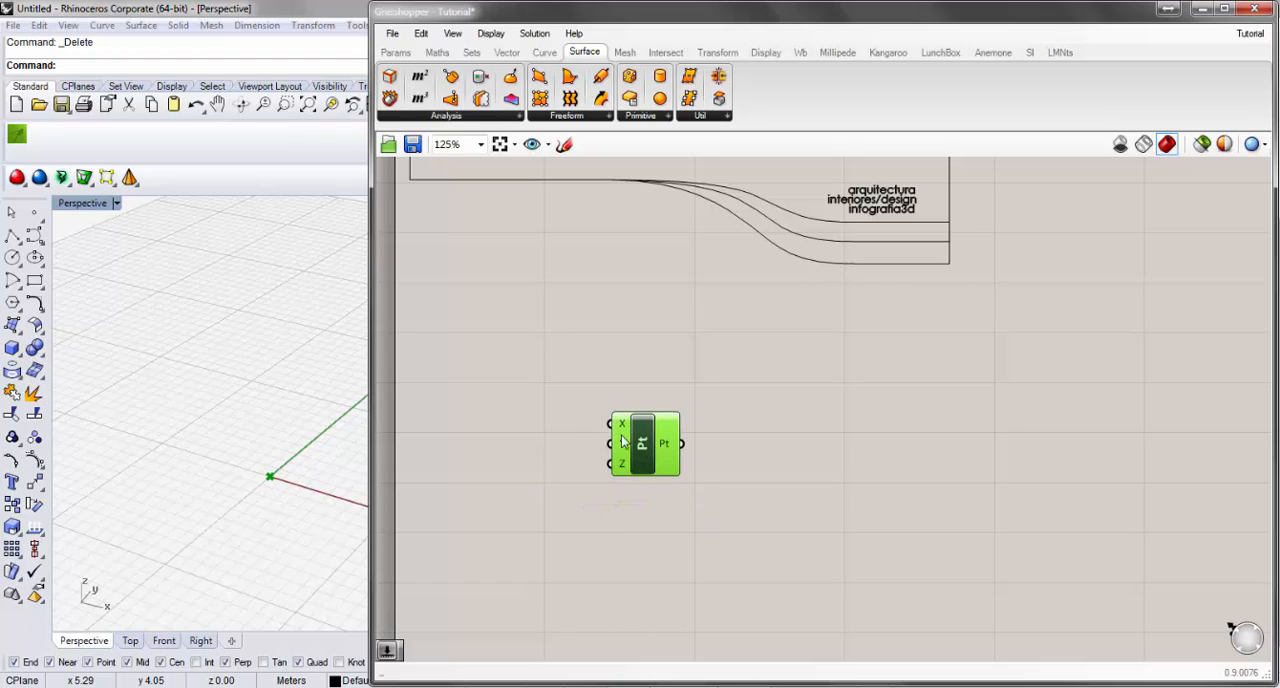
pyautogui.moveTo(623, 431)
pyautogui.click(304, 509)
pyautogui.scroll(5, 302, 502)
pyautogui.scroll(2, 257, 460)
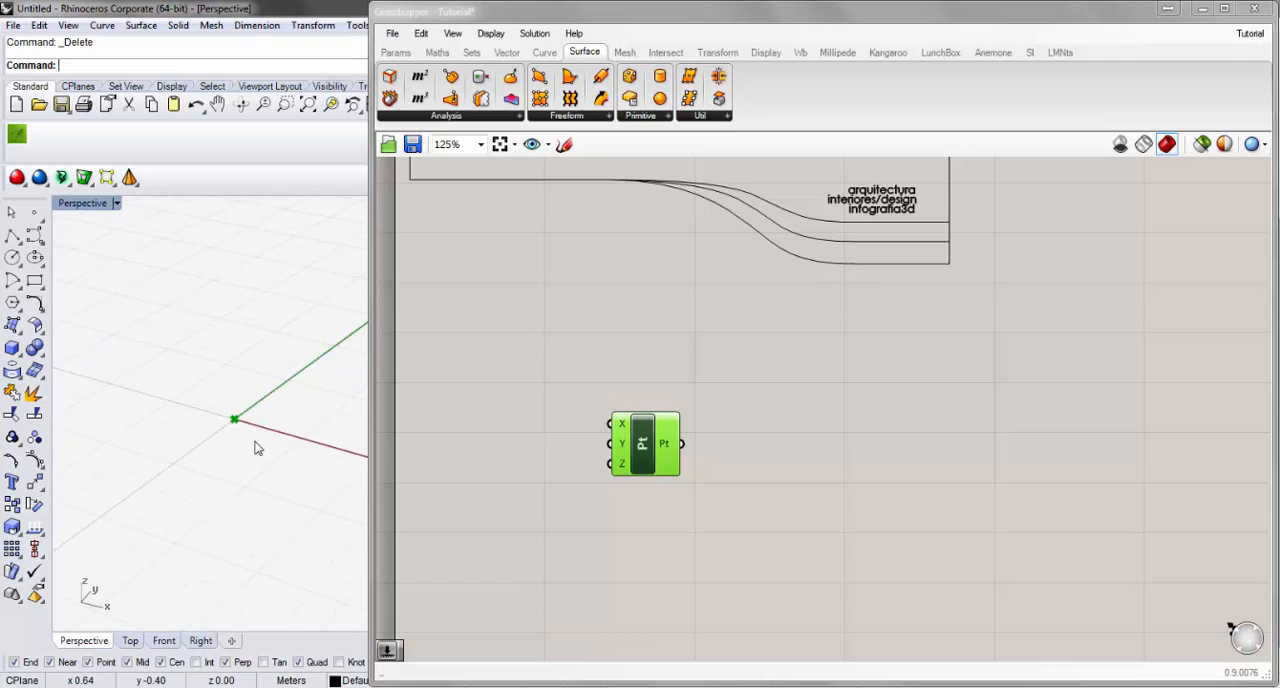
pyautogui.click(493, 34)
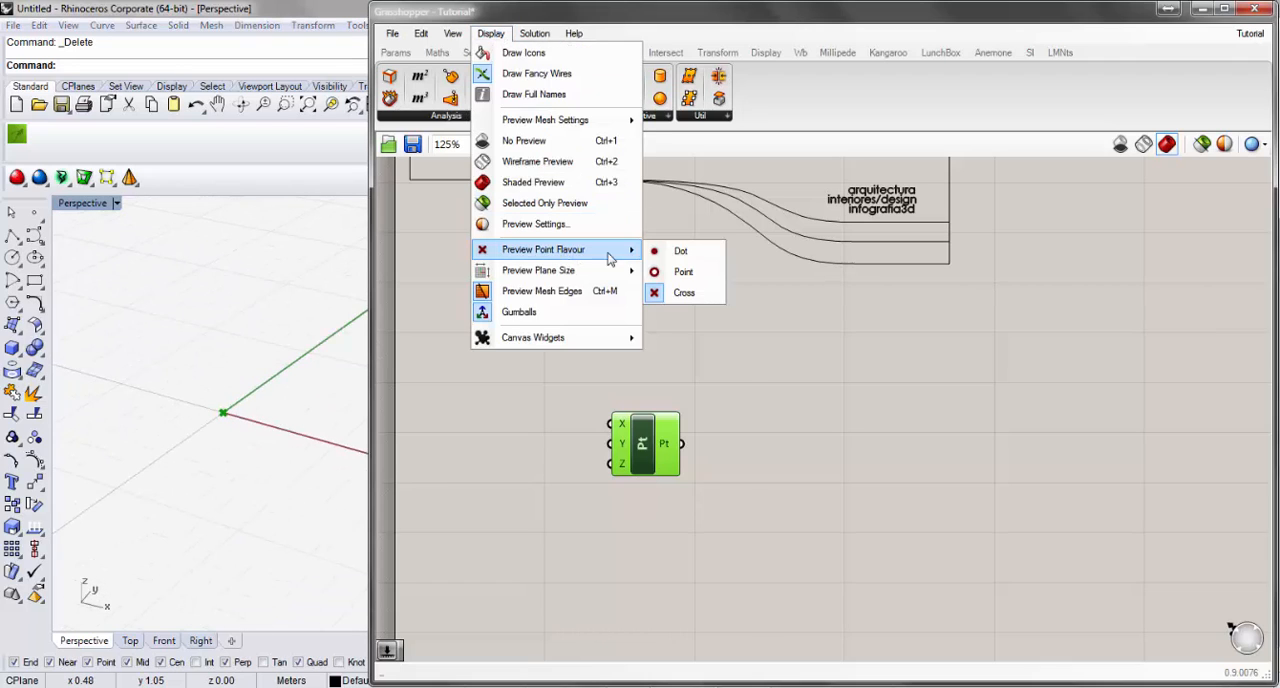
pyautogui.click(683, 272)
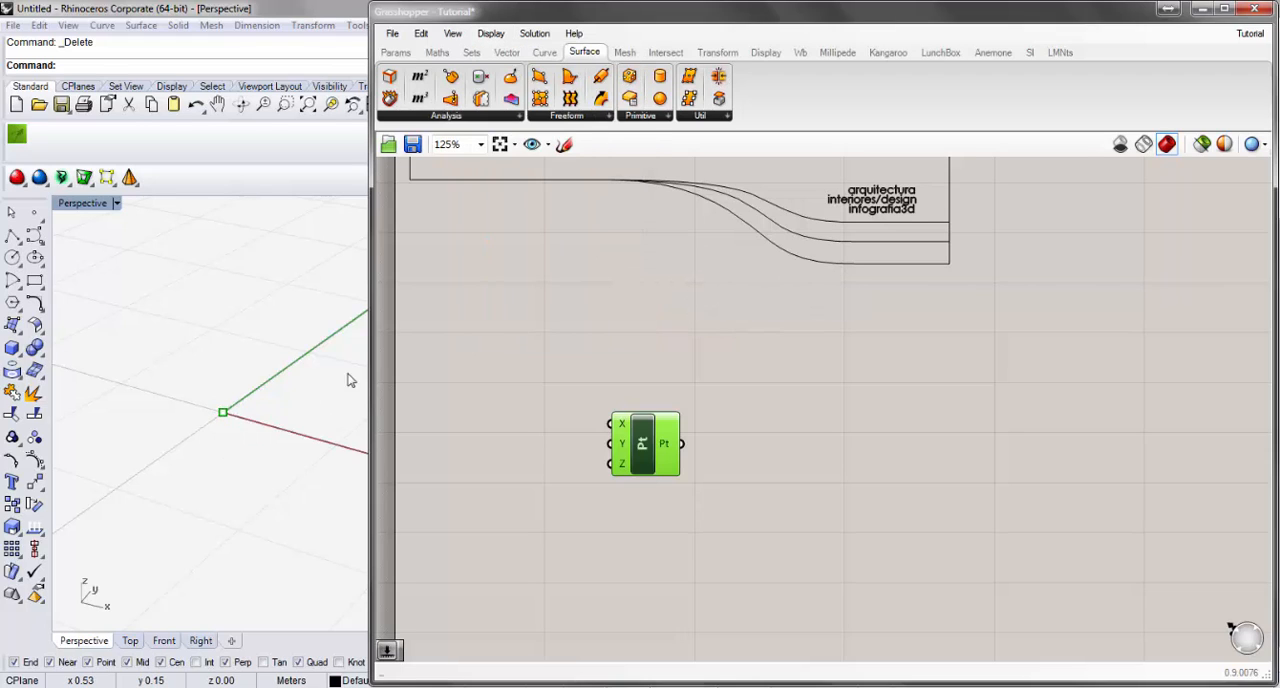
# Preview the point with the Dot flavour and return the preview point flavour to Cross.
pyautogui.click(491, 33)
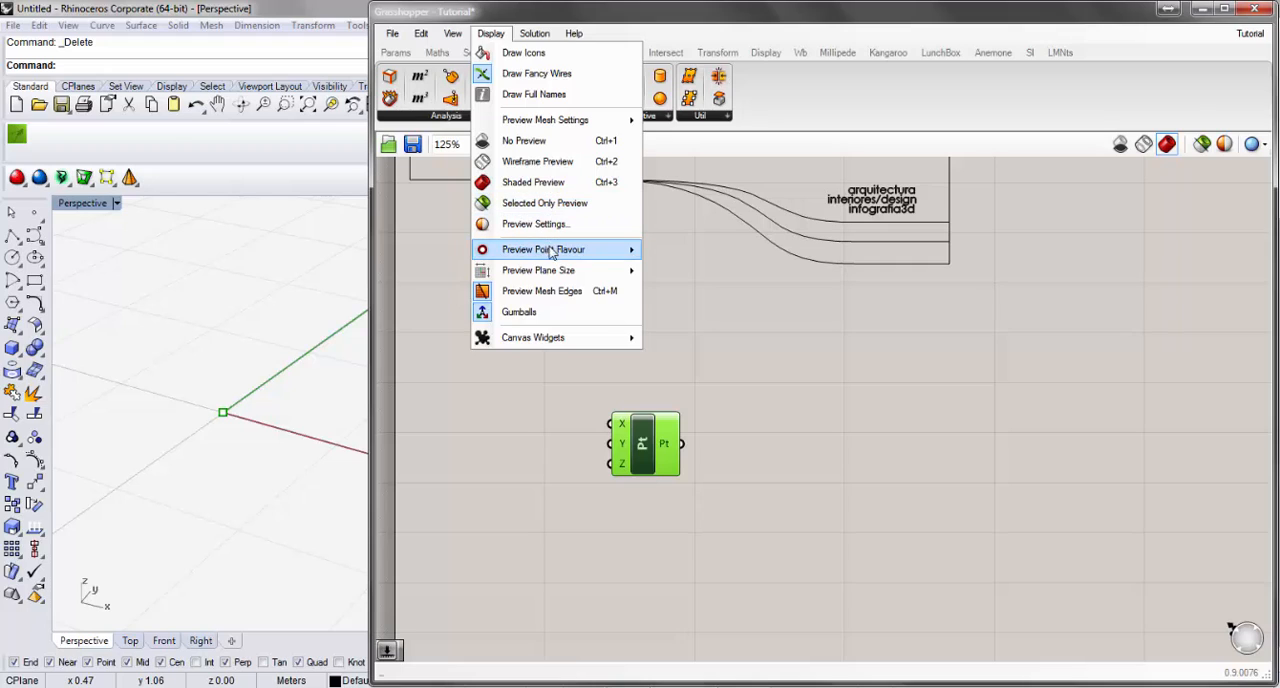
pyautogui.moveTo(580, 254)
pyautogui.click(678, 251)
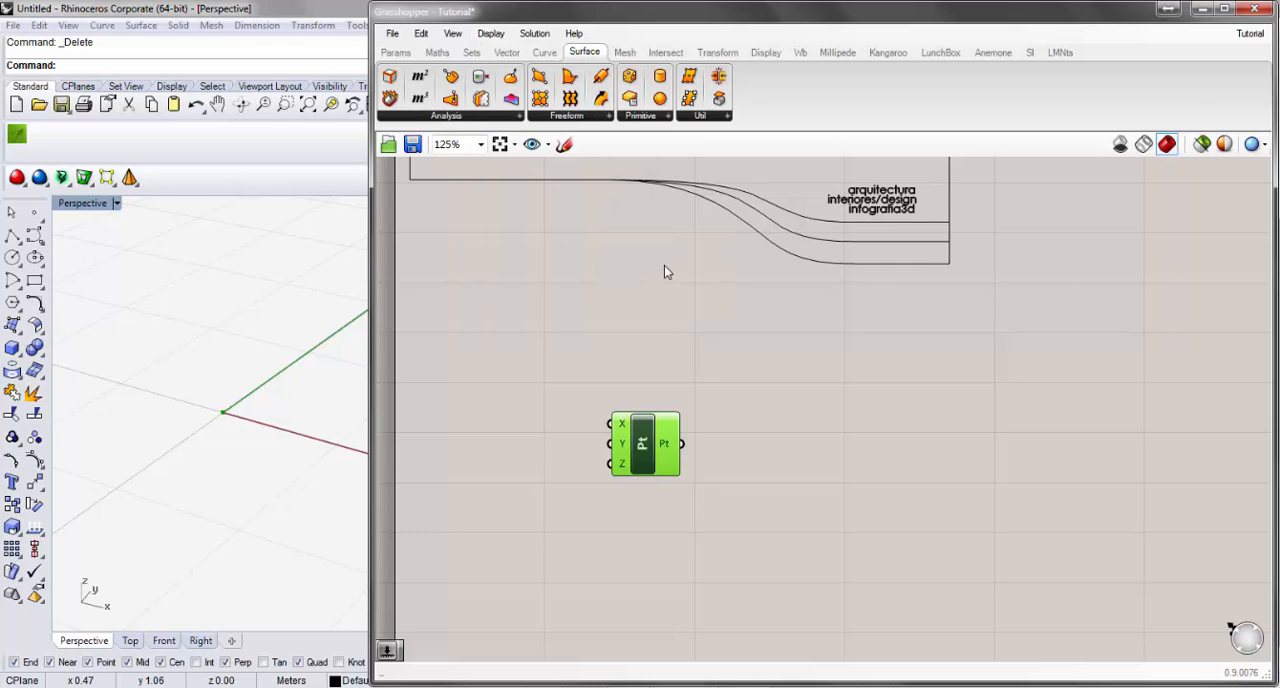
pyautogui.click(534, 33)
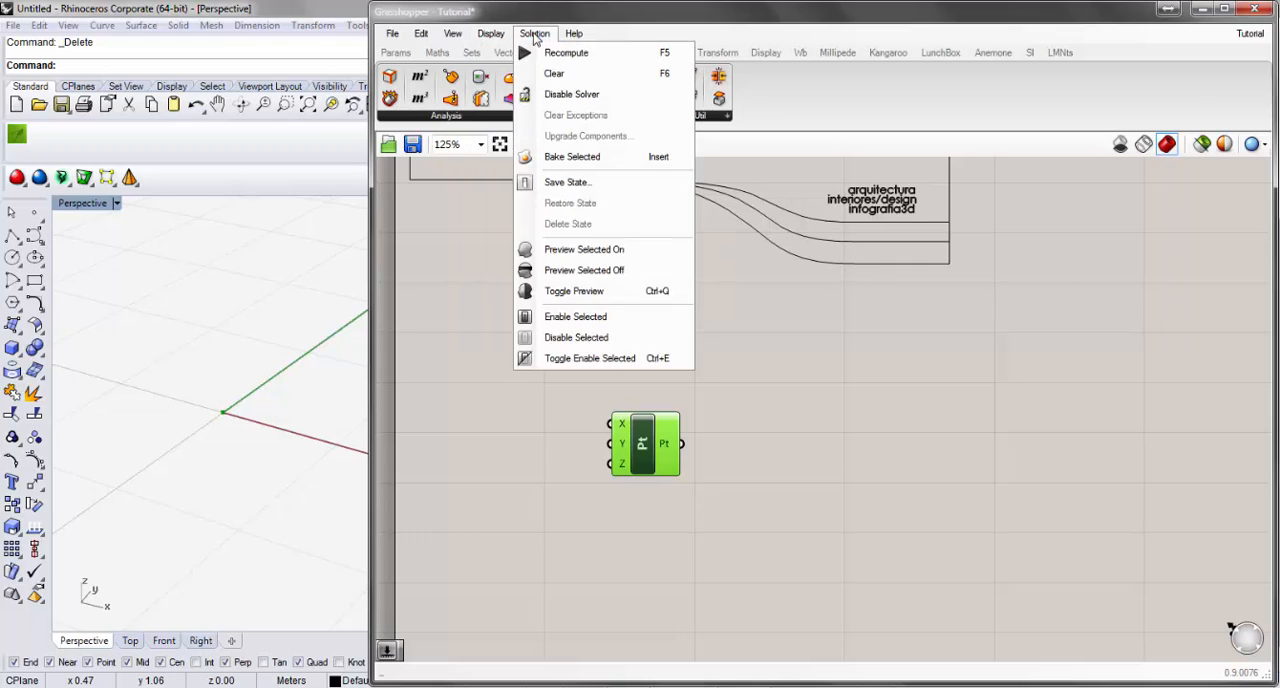
pyautogui.moveTo(495, 37)
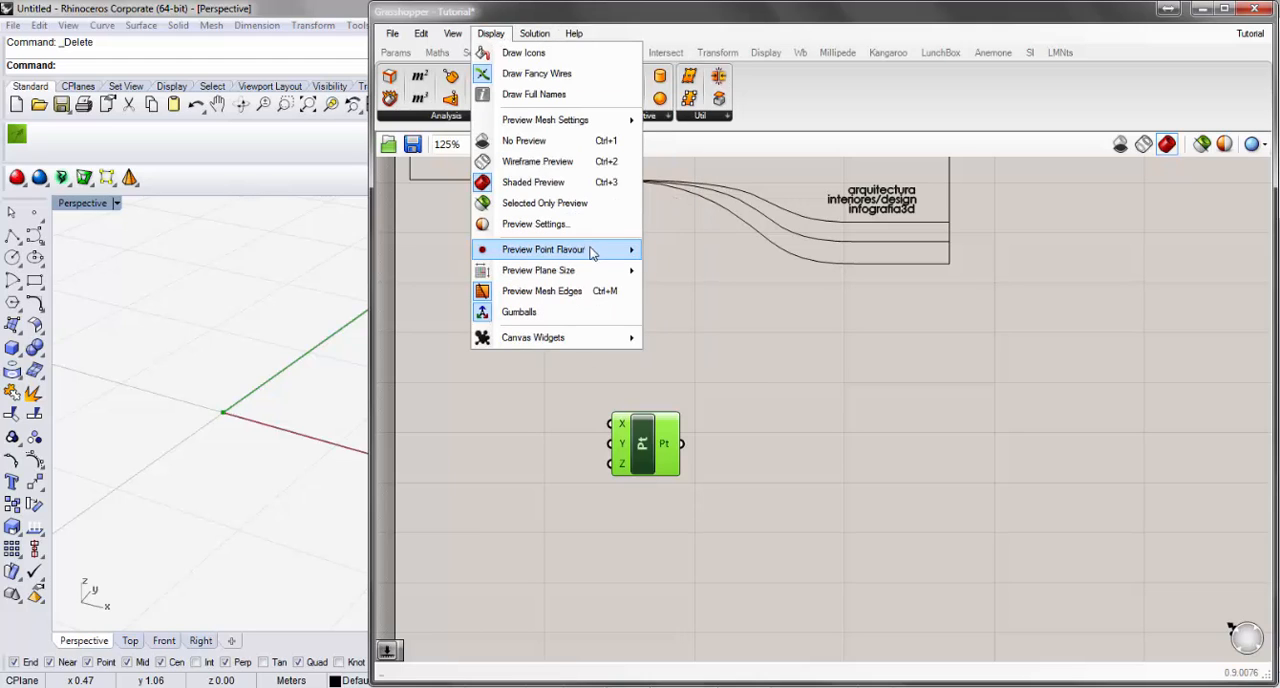
pyautogui.moveTo(595, 252)
pyautogui.click(684, 293)
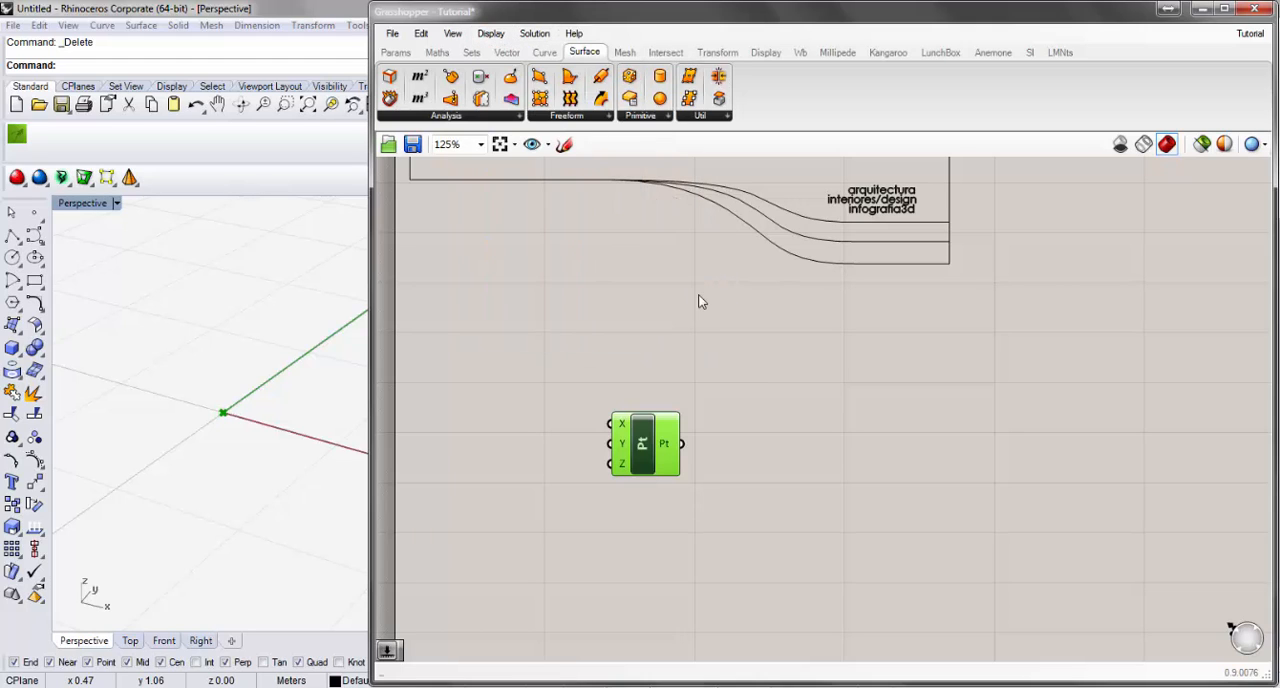
# Switch the preview point flavour to Point once more and restore it to Cross.
pyautogui.click(505, 35)
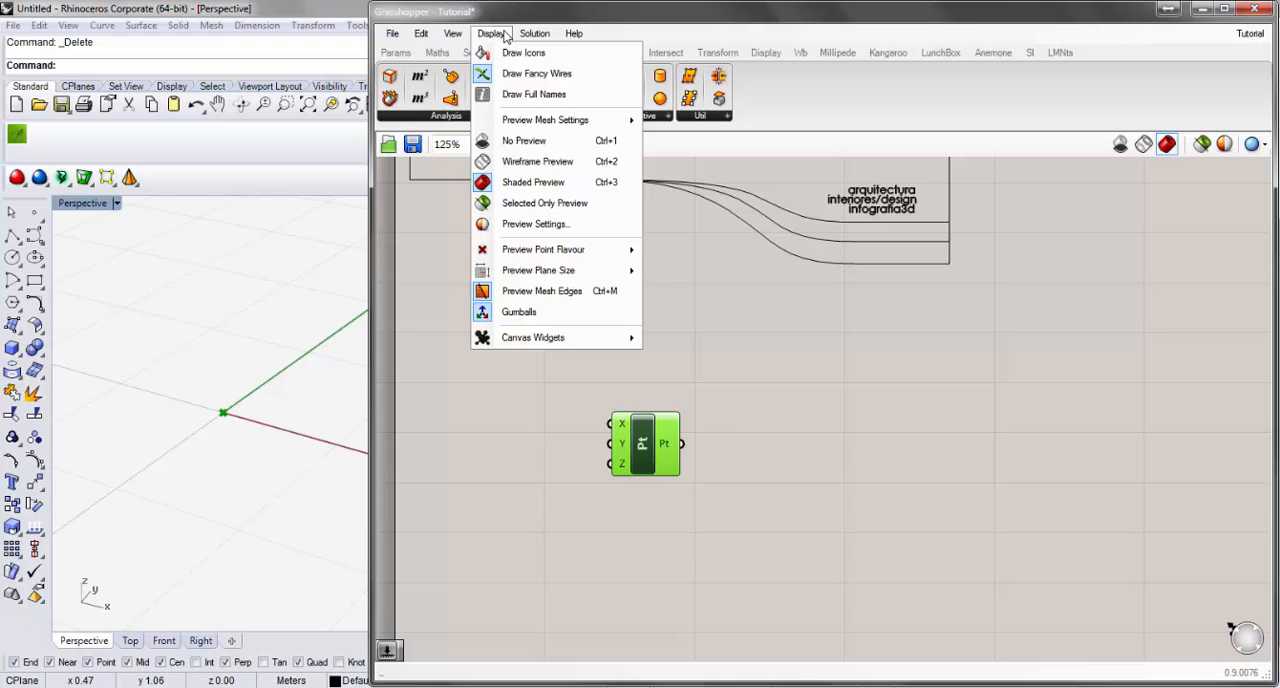
pyautogui.moveTo(604, 259)
pyautogui.click(684, 272)
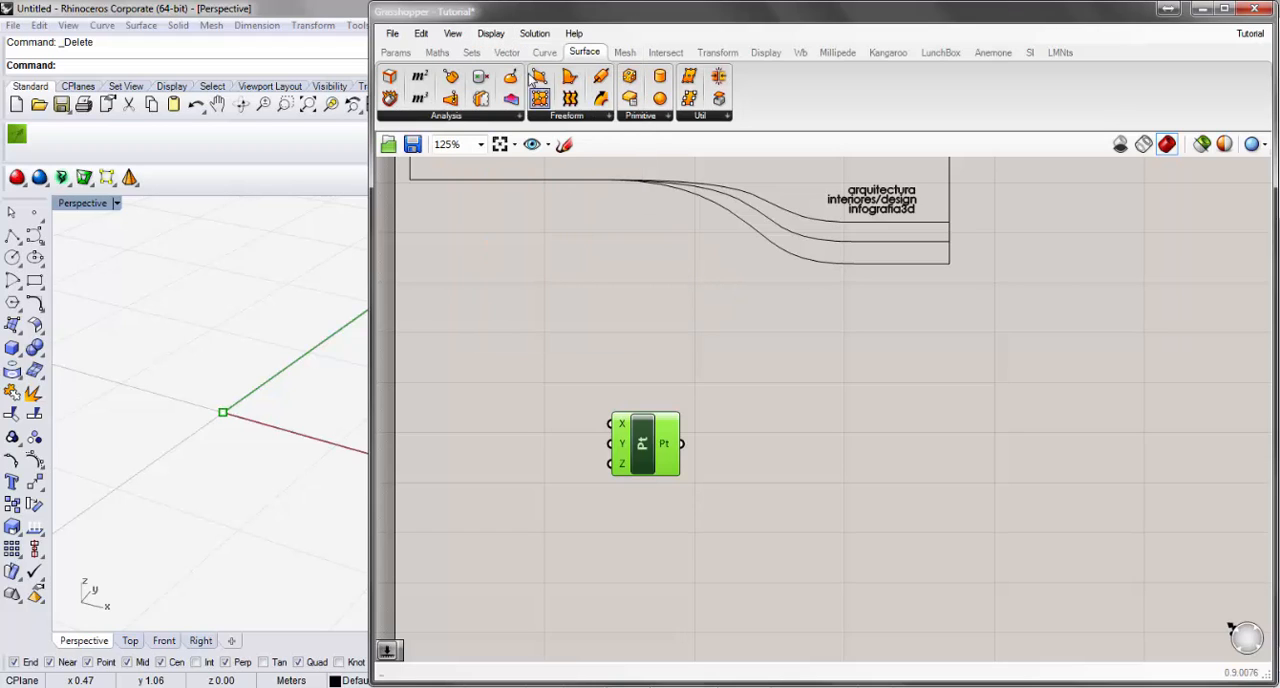
pyautogui.click(502, 37)
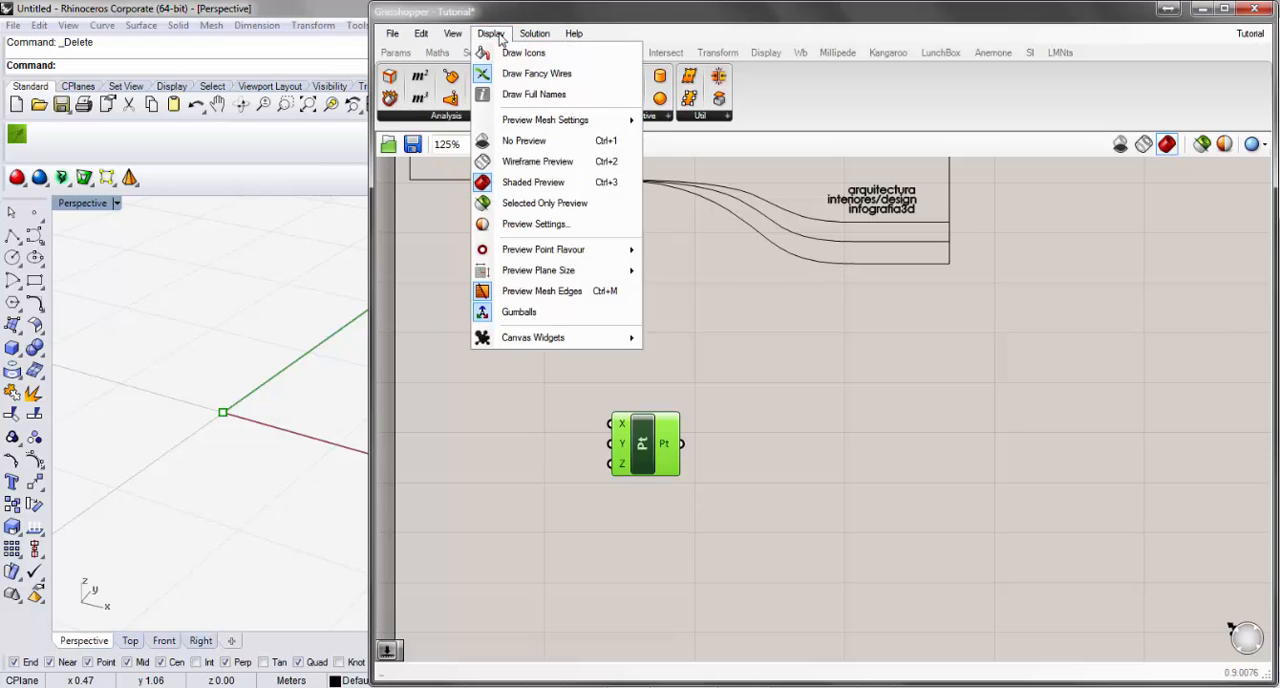
pyautogui.moveTo(604, 250)
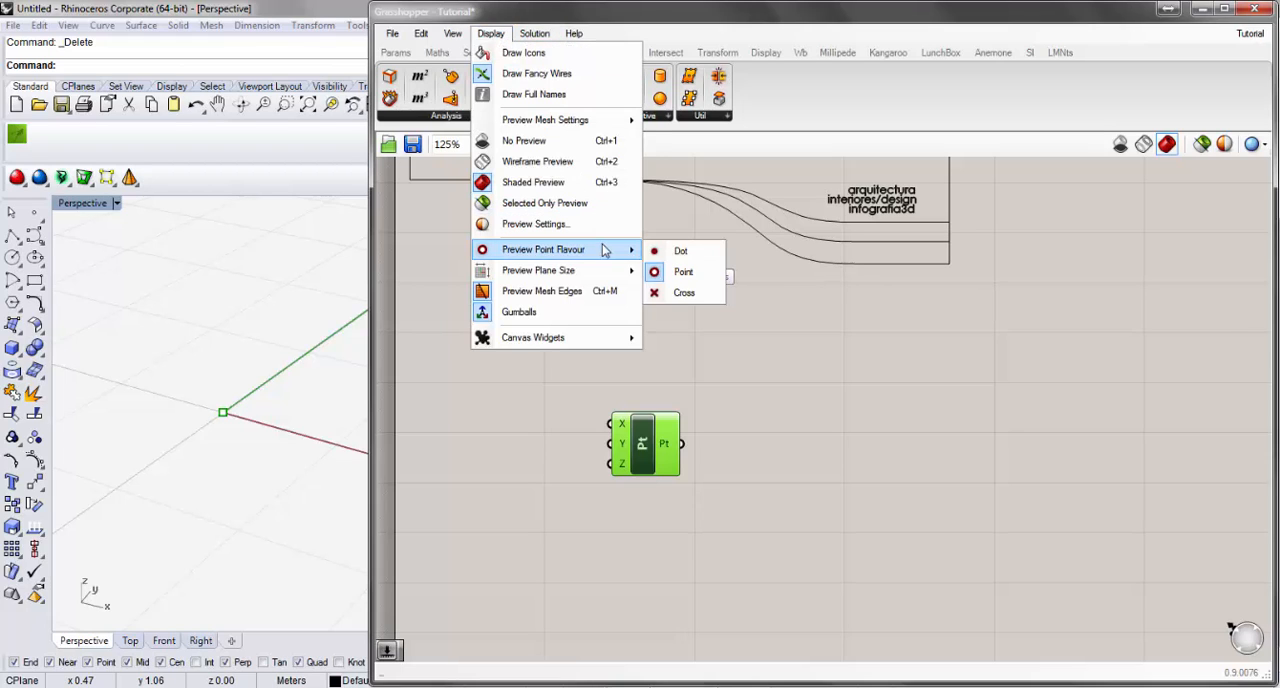
pyautogui.click(706, 294)
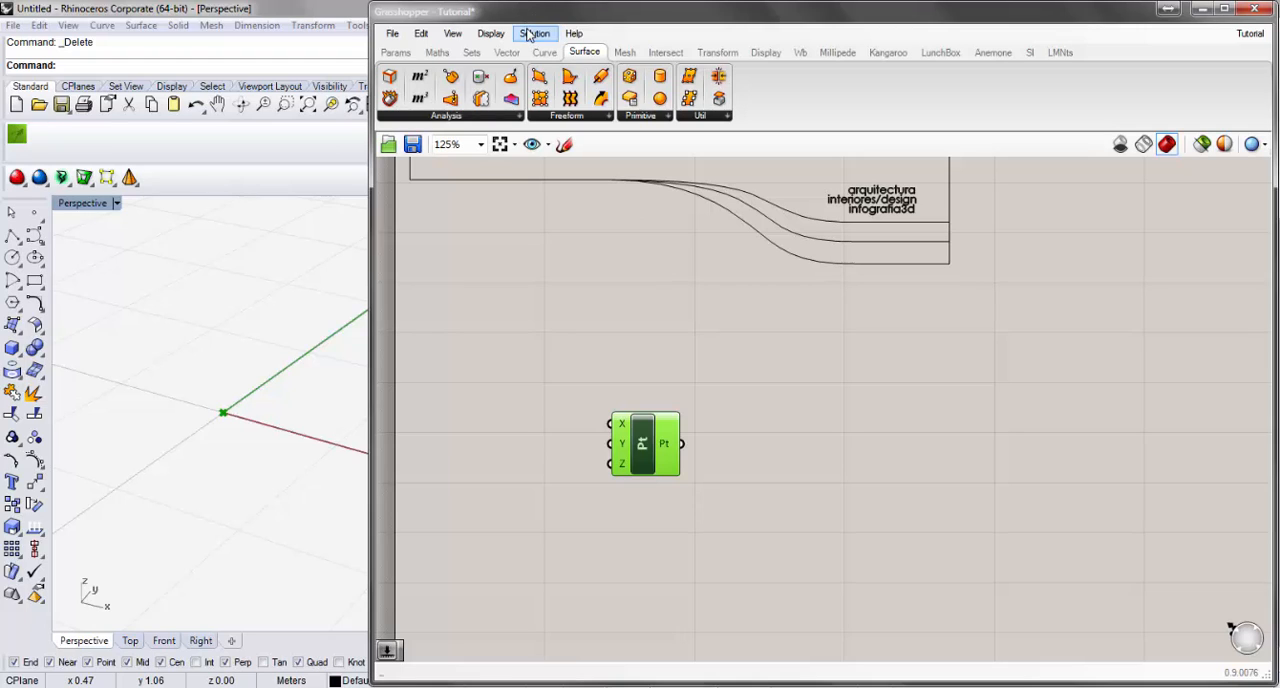
# Recompute the solution and move the Construct Point component slightly lower on the canvas.
pyautogui.click(531, 36)
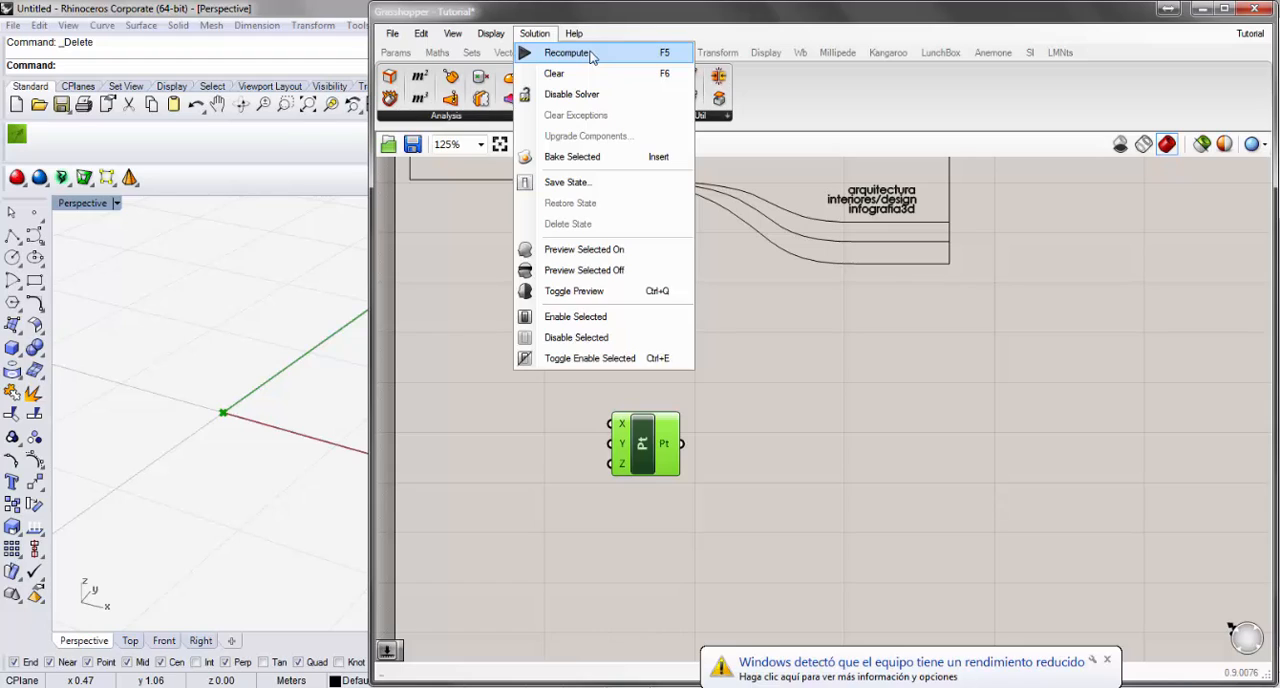
pyautogui.click(591, 55)
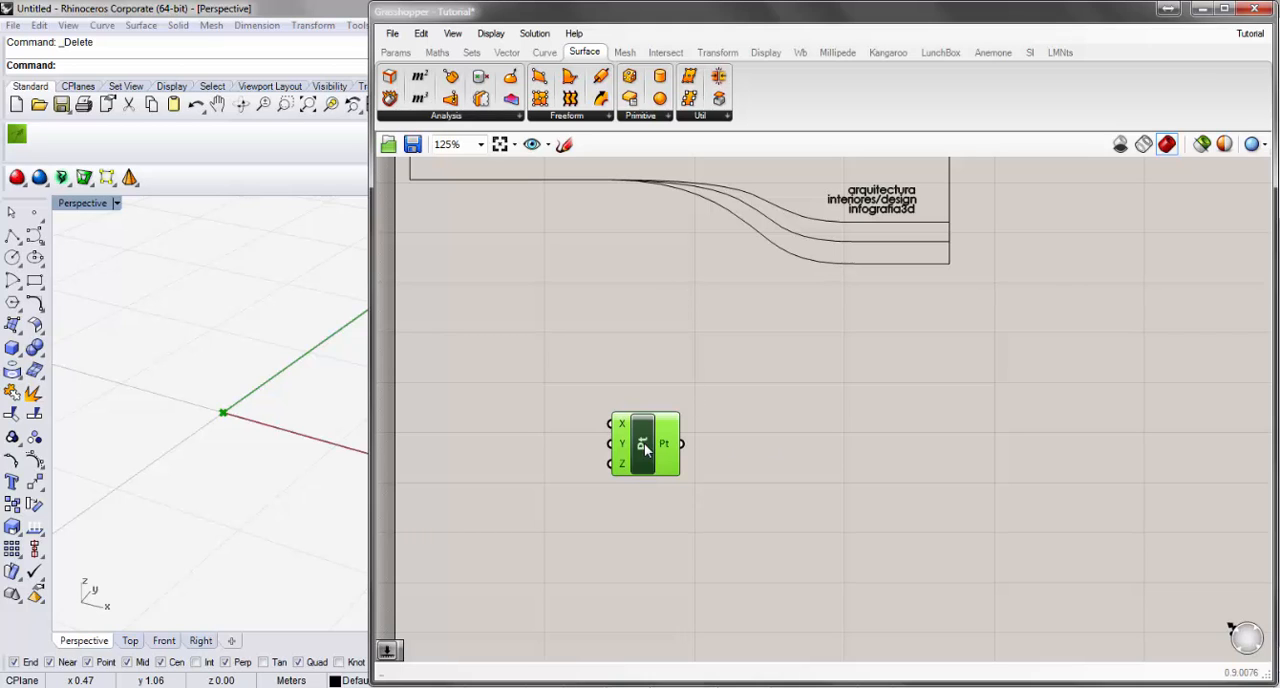
pyautogui.moveTo(644, 443); pyautogui.dragTo(646, 471)
# Search the component library from an empty canvas spot with the keyword circle, shortening it to circ.
pyautogui.scroll(-1, 781, 407)
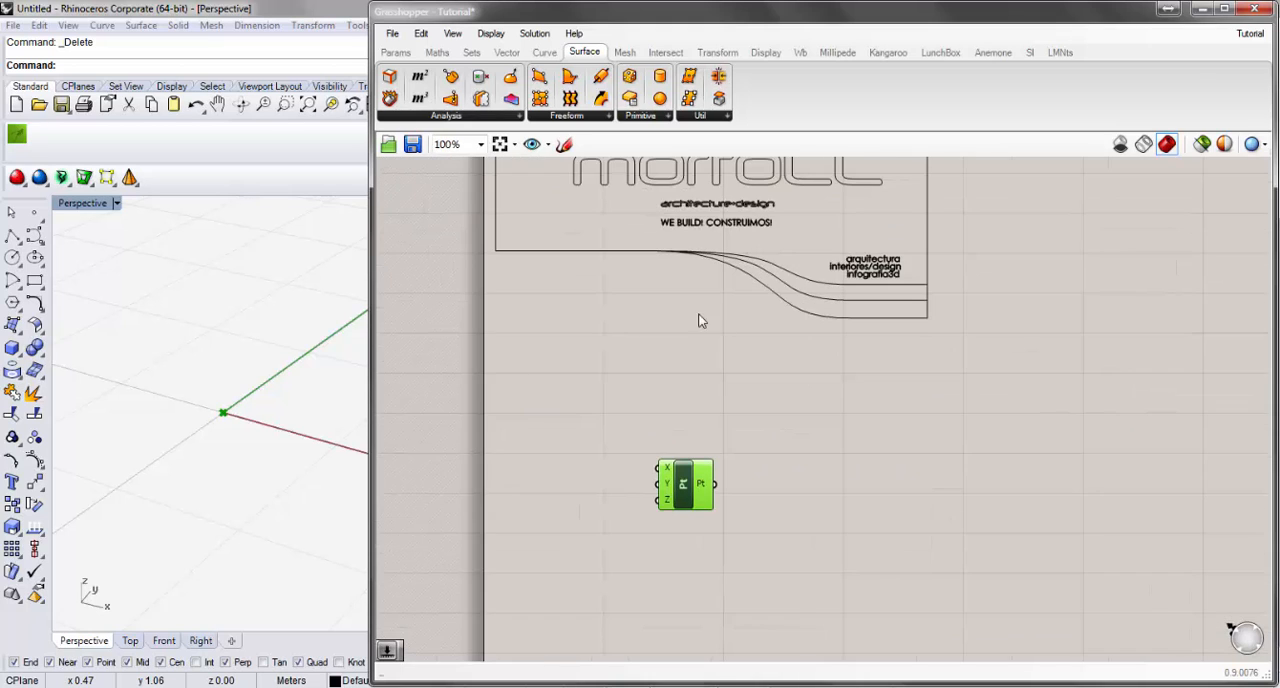
pyautogui.moveTo(700, 317); pyautogui.dragTo(583, 371, button='right')
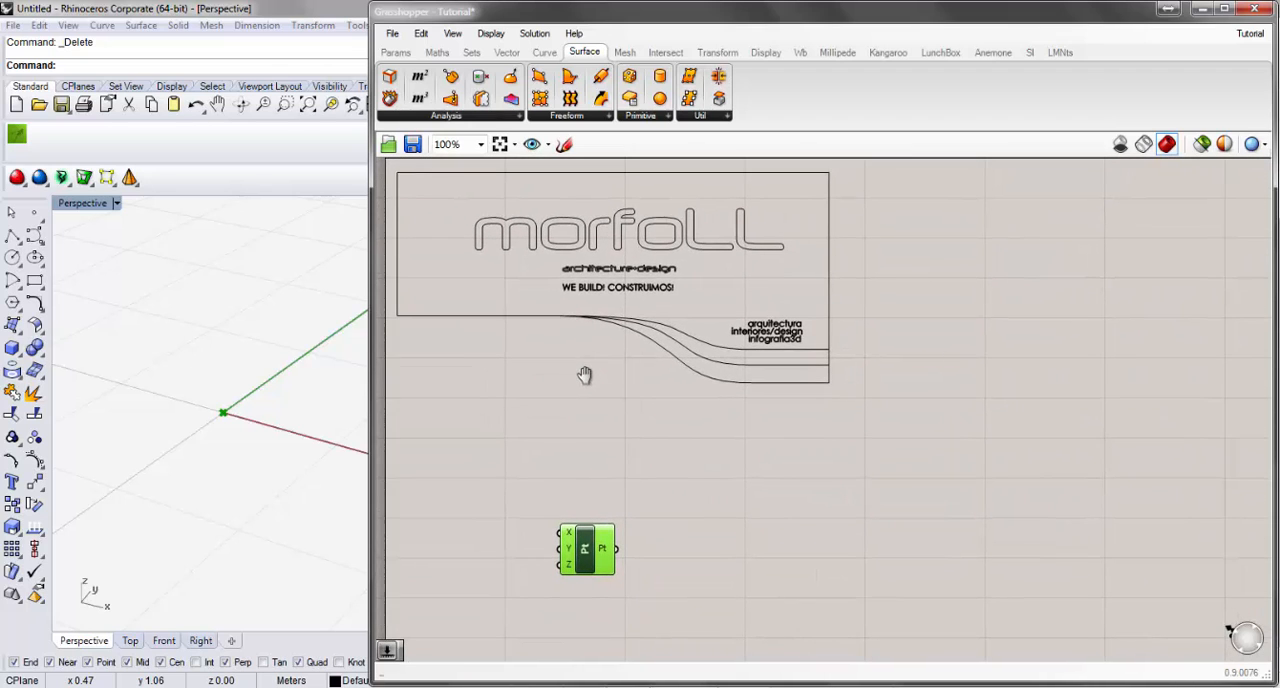
pyautogui.doubleClick(783, 484)
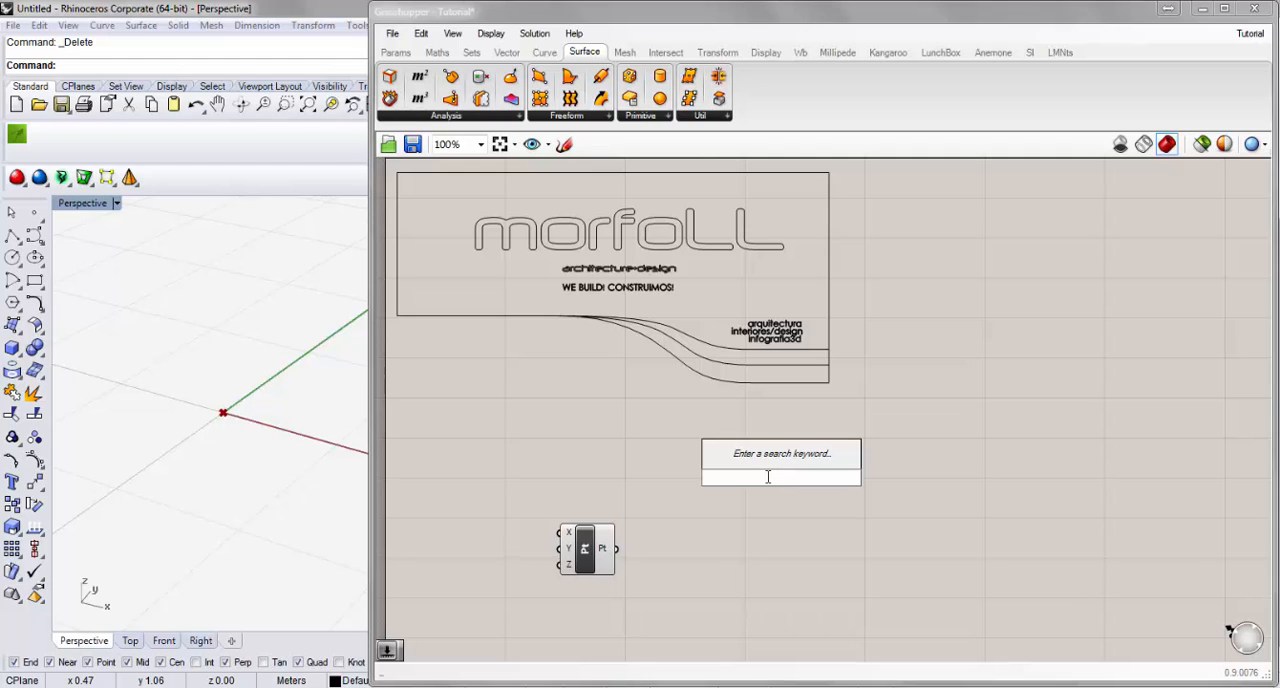
pyautogui.write('cic')
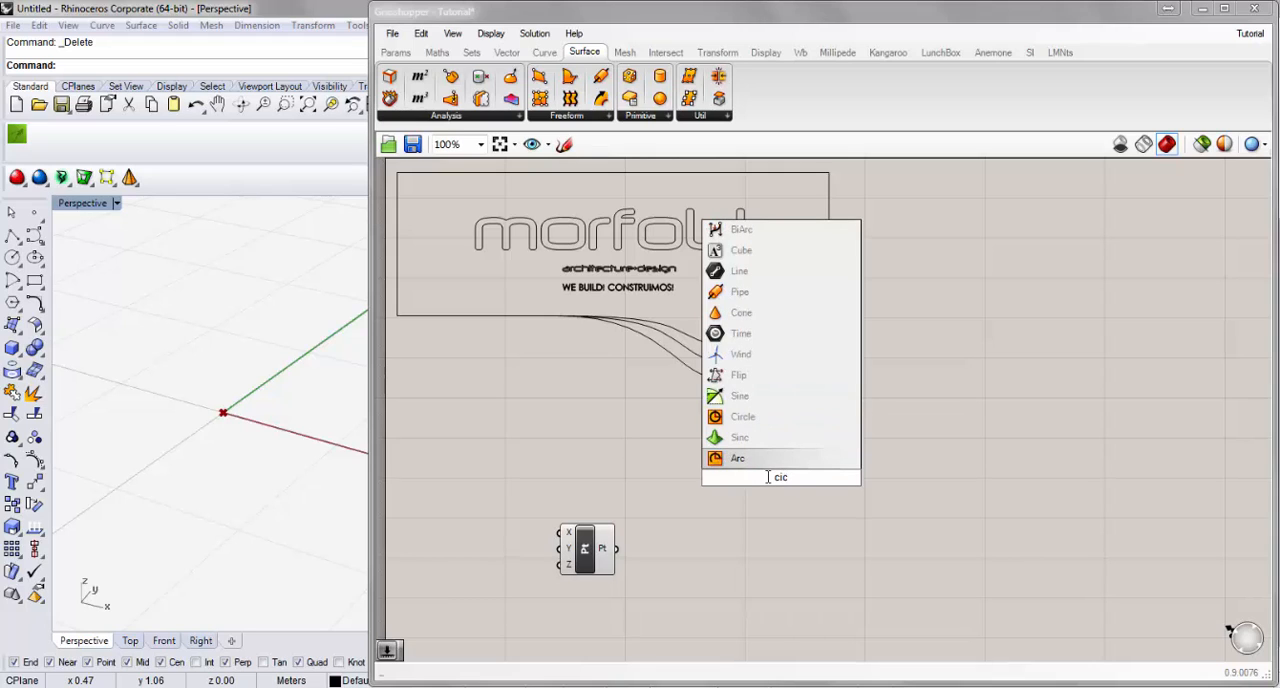
pyautogui.press('BackSpace')
pyautogui.write('rcle')
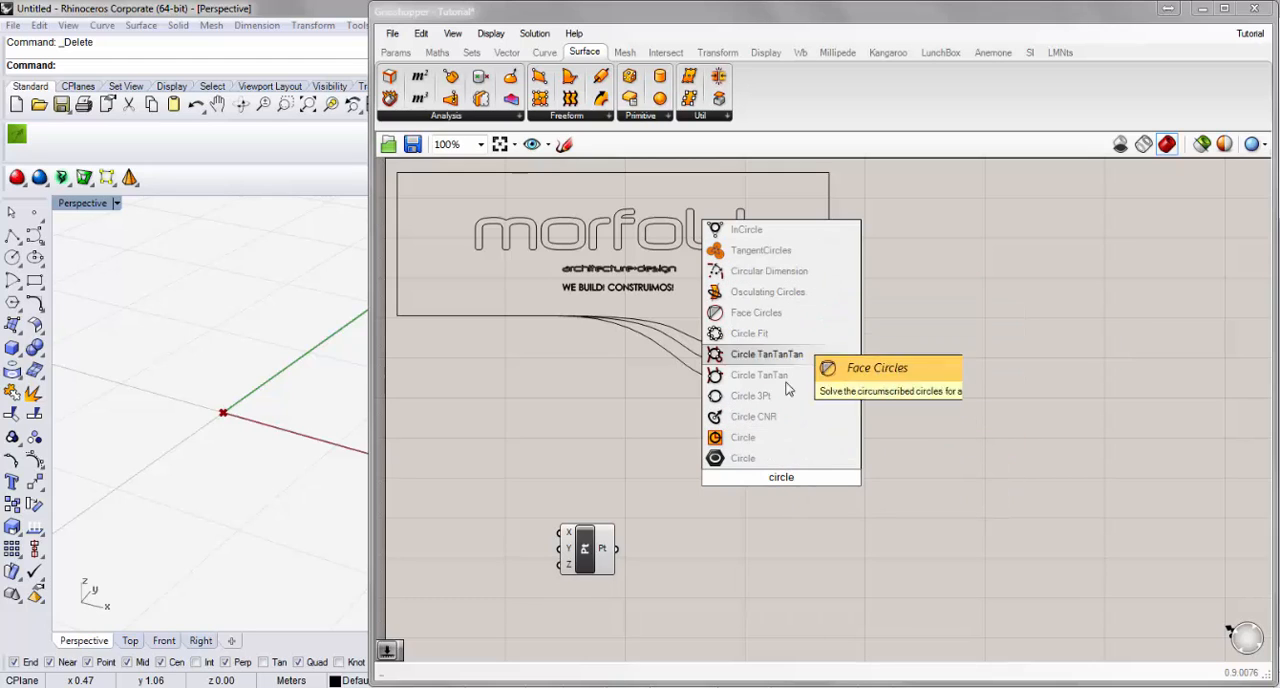
pyautogui.press('BackSpace')
pyautogui.press('BackSpace')
pyautogui.press('BackSpace')
pyautogui.press('BackSpace')
pyautogui.press('BackSpace')
pyautogui.press('BackSpace')
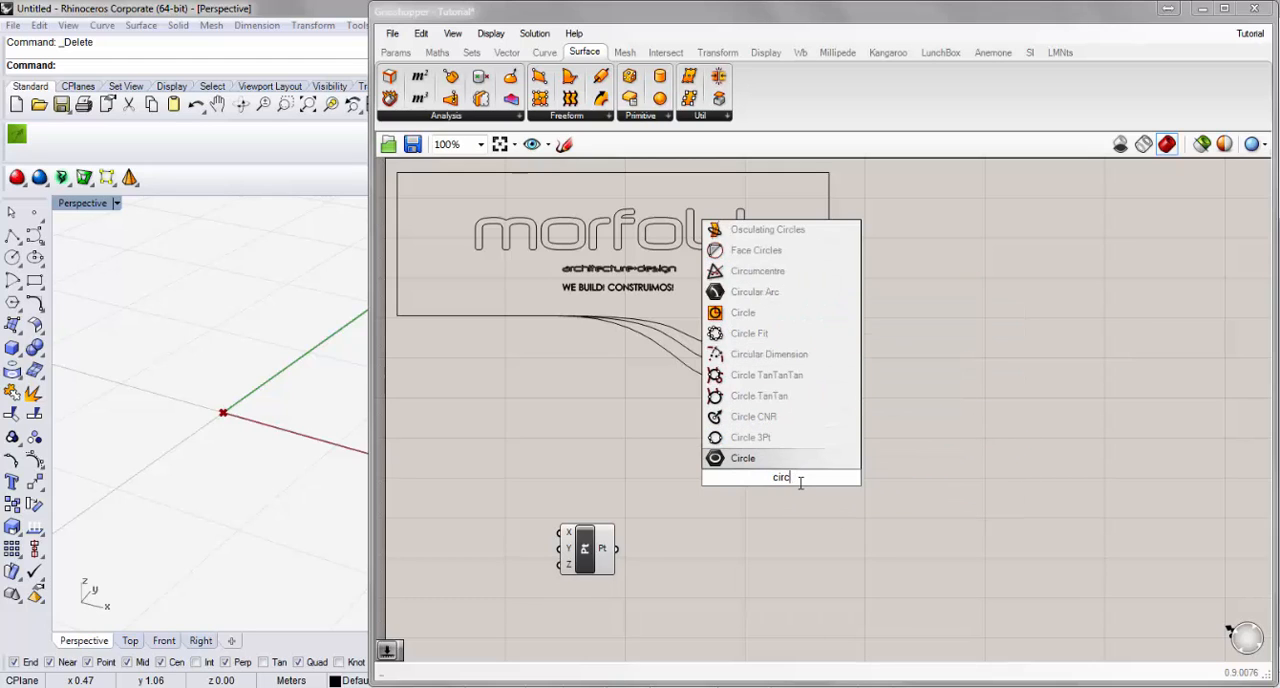
# Search the component library for extr, clear the keyword and dismiss the search without adding a component.
pyautogui.write('extr')
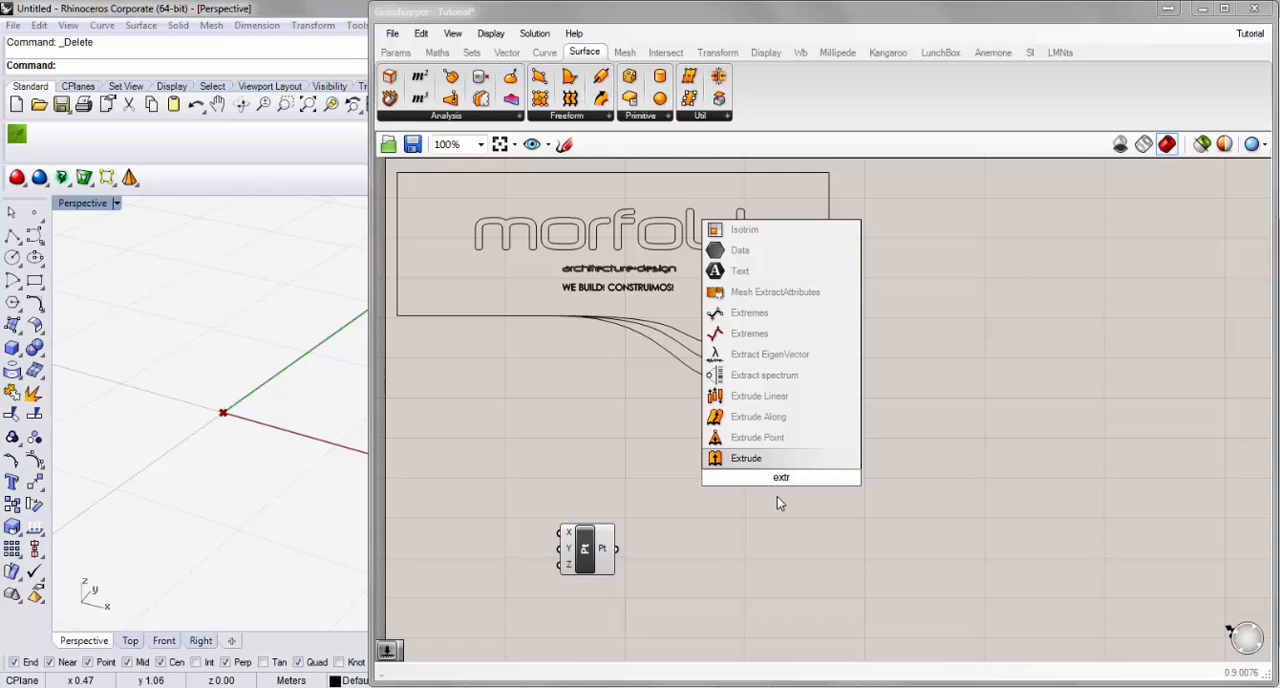
pyautogui.press('BackSpace')
pyautogui.press('BackSpace')
pyautogui.press('BackSpace')
pyautogui.press('BackSpace')
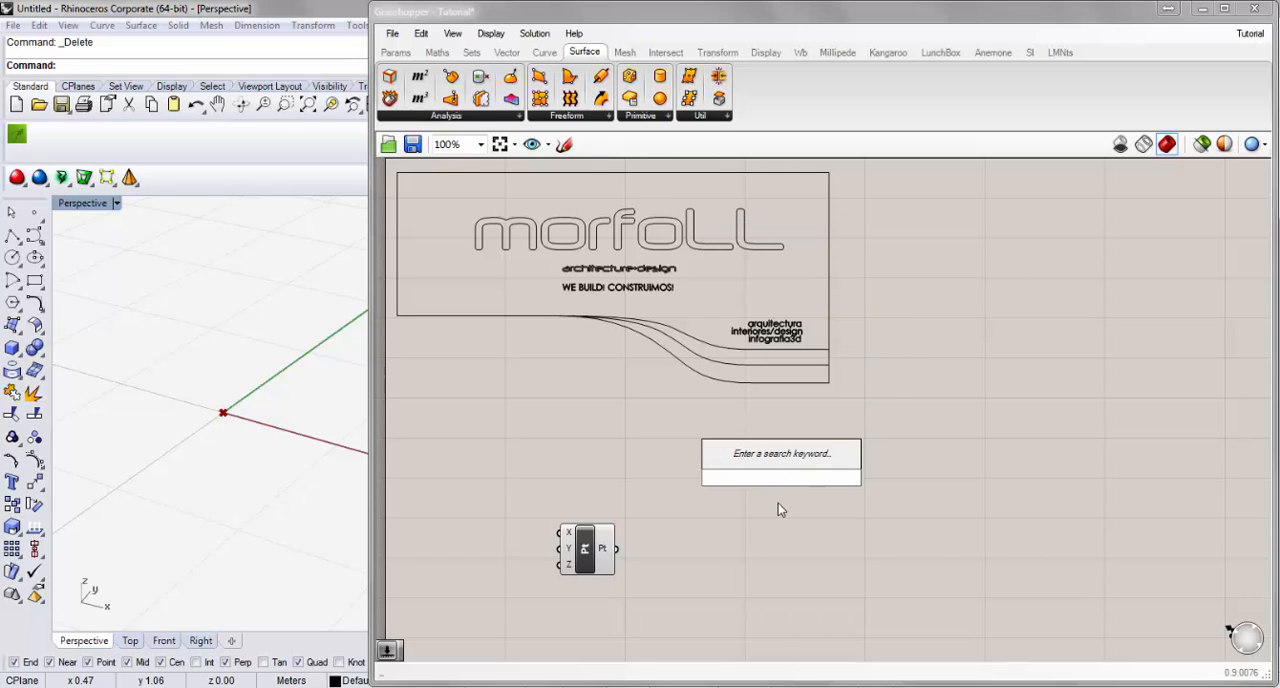
pyautogui.press('Escape')
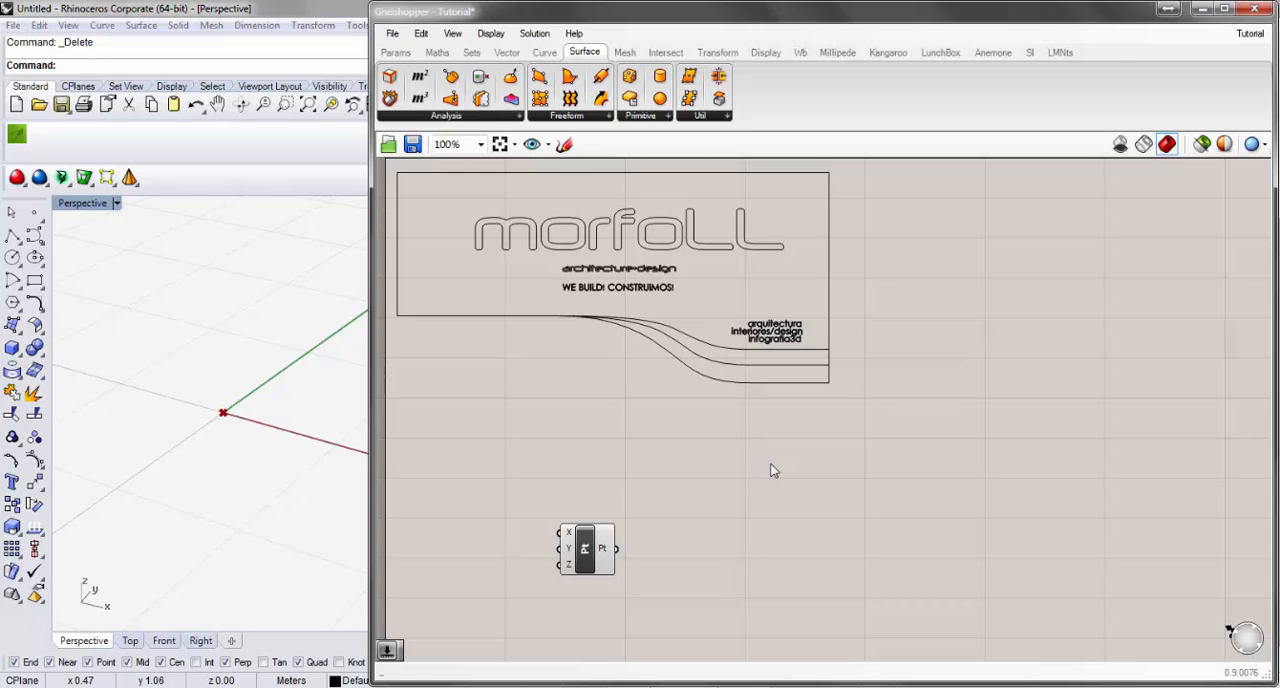
# Open the canvas navigation map, shift the view with it and close the map.
pyautogui.middleClick(773, 469)
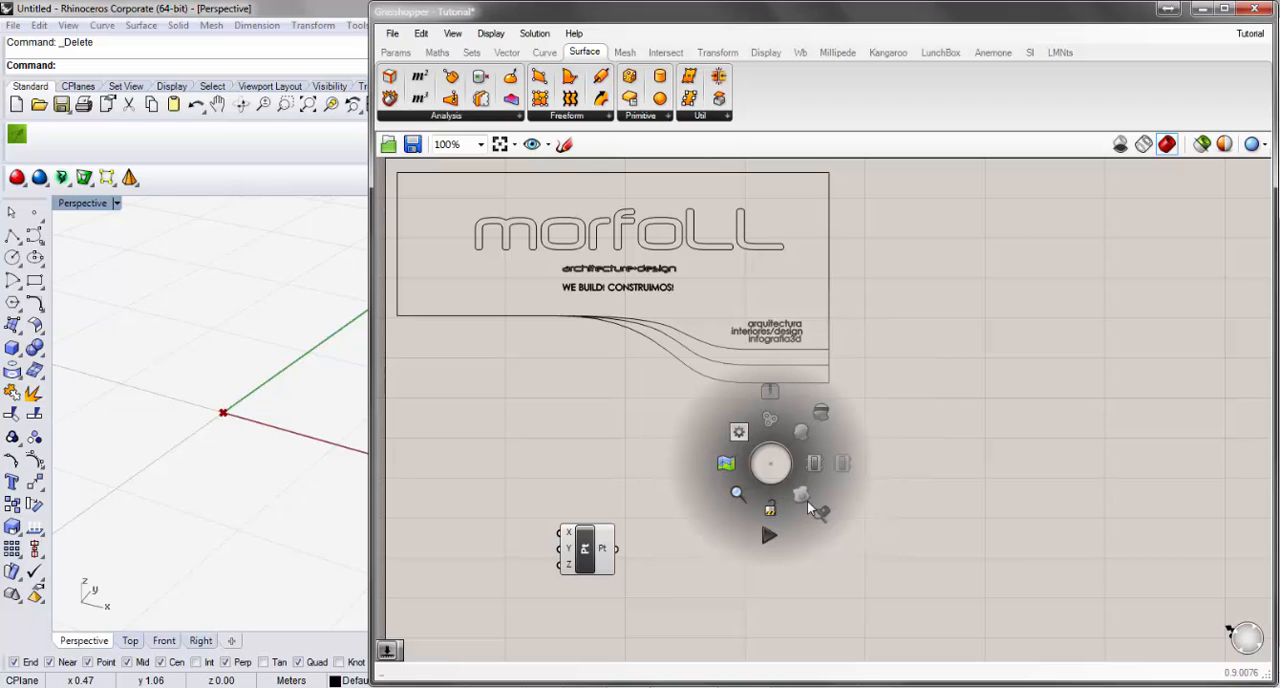
pyautogui.click(724, 470)
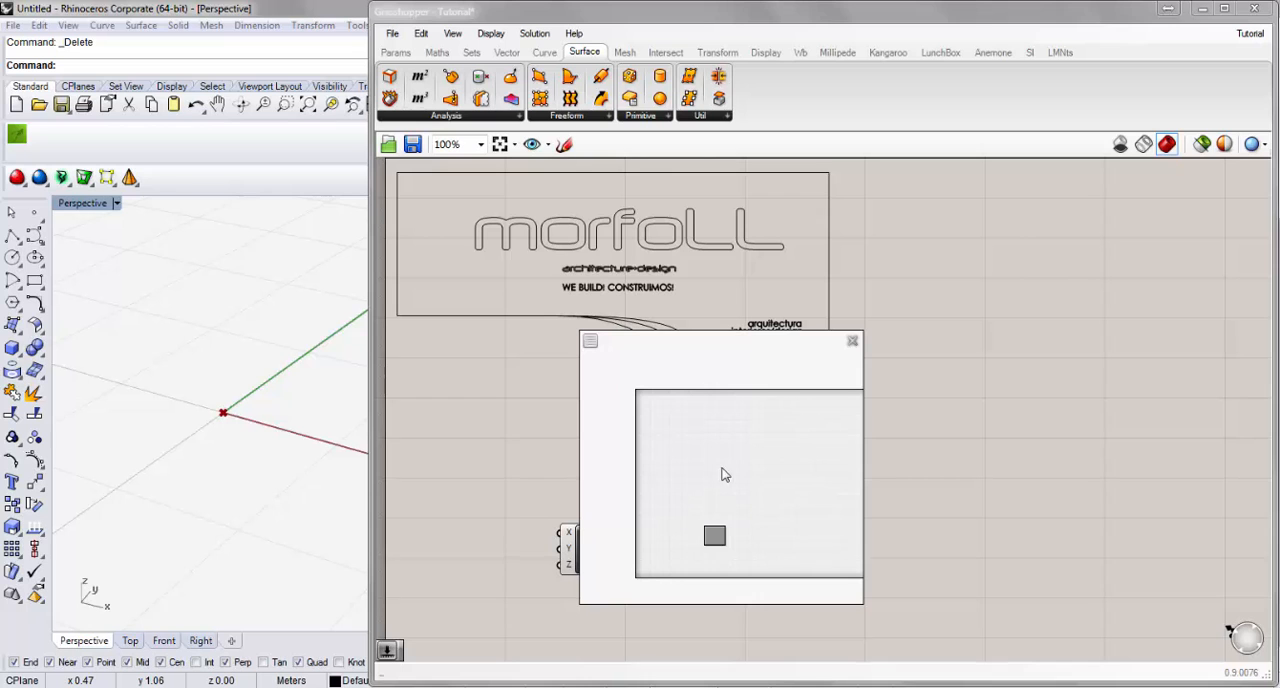
pyautogui.moveTo(721, 472); pyautogui.dragTo(780, 472)
pyautogui.click(852, 341)
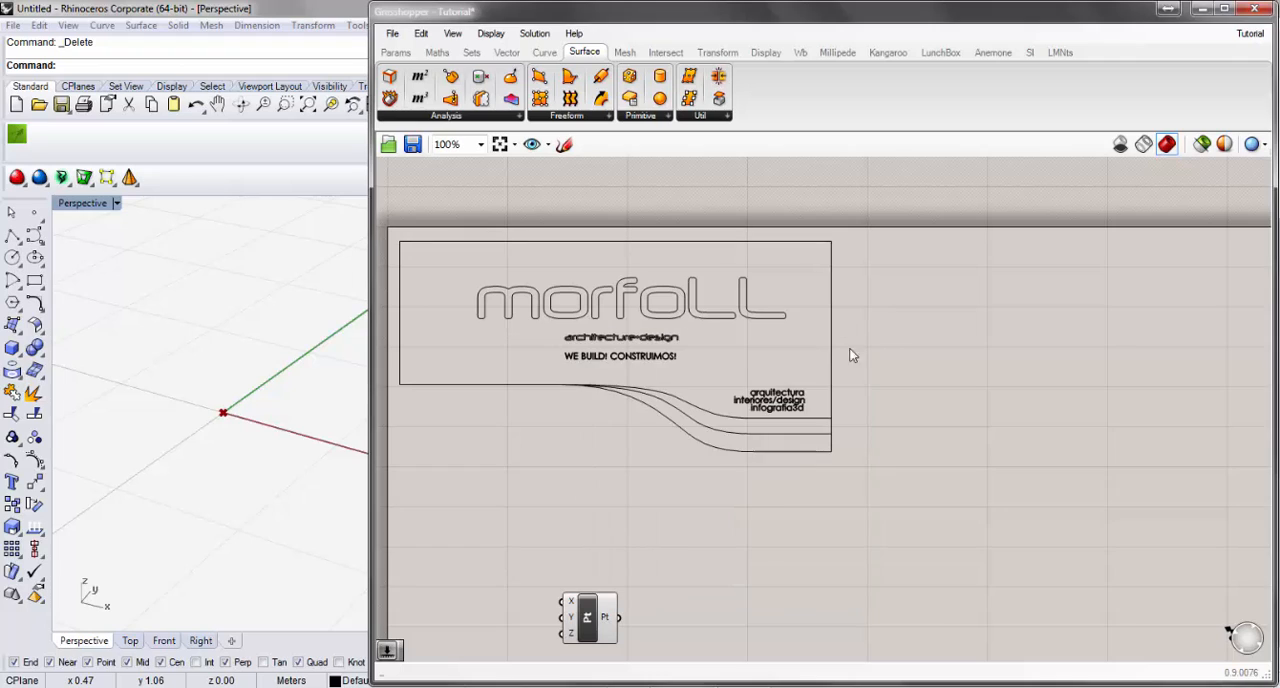
pyautogui.middleClick(851, 492)
pyautogui.click(816, 524)
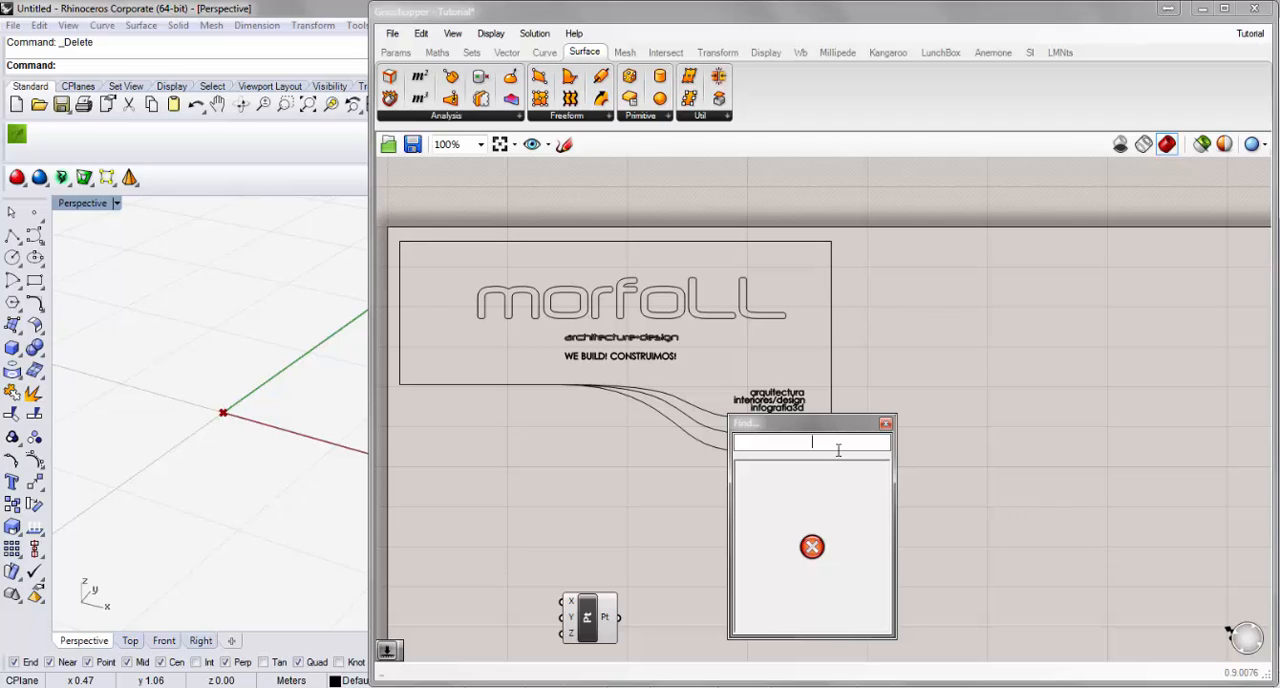
pyautogui.click(885, 423)
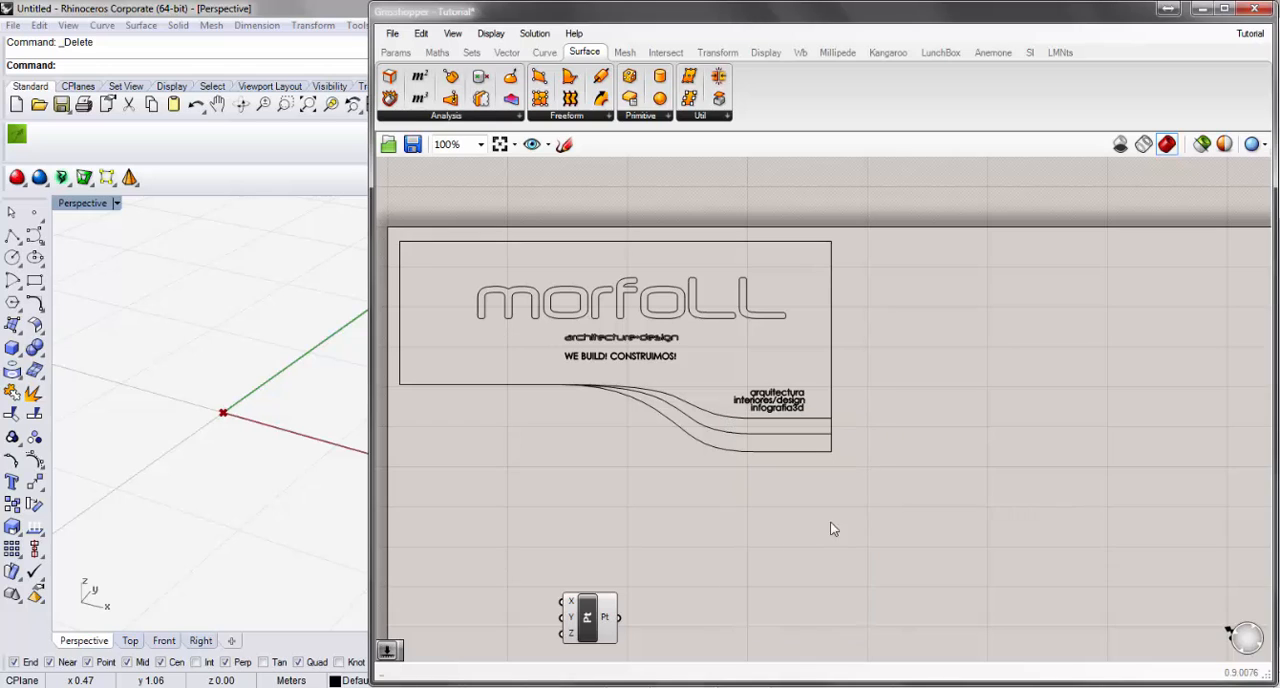
# Find the Construct Point component on the canvas with the keyword poi and close the Find window.
pyautogui.middleClick(731, 532)
pyautogui.moveTo(830, 530); pyautogui.dragTo(814, 468, button='right')
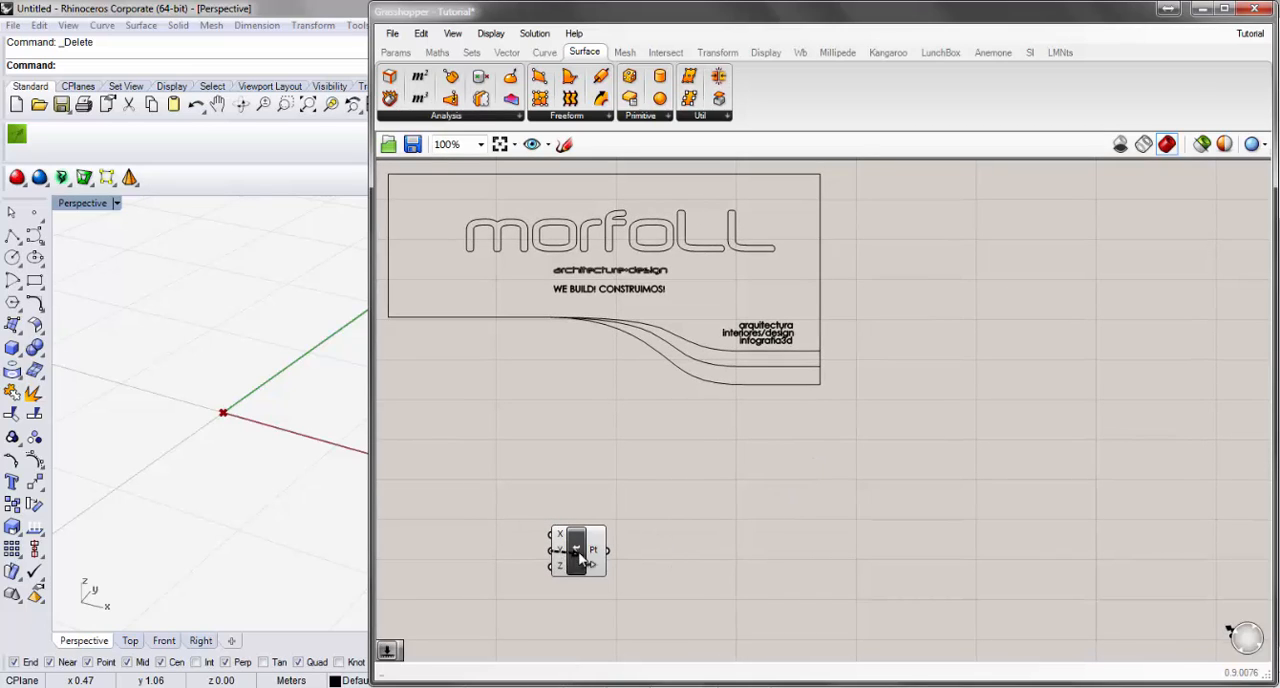
pyautogui.middleClick(785, 484)
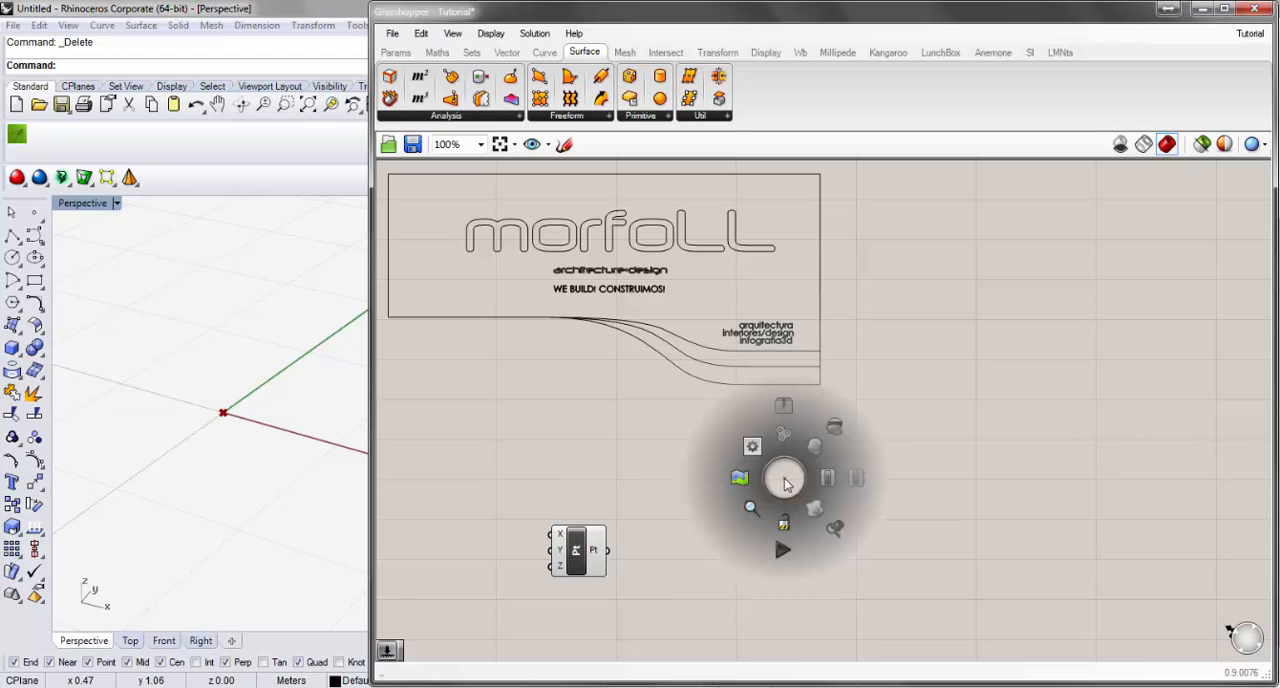
pyautogui.click(756, 511)
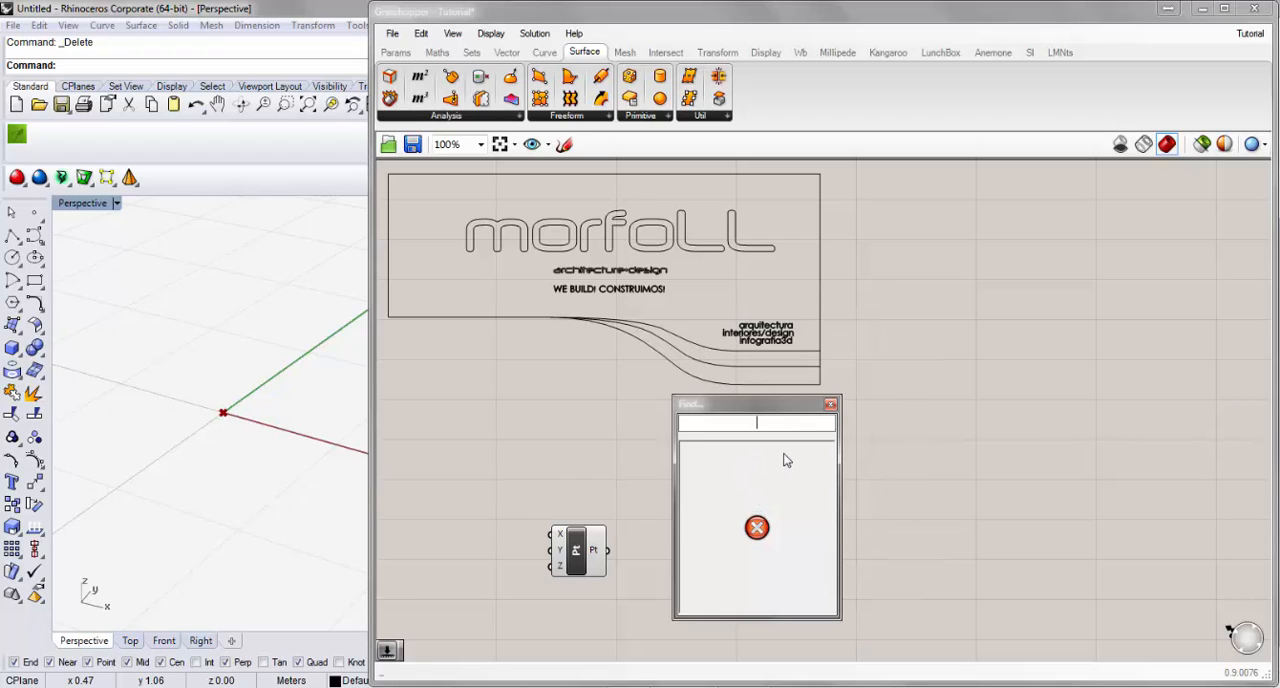
pyautogui.write('poi')
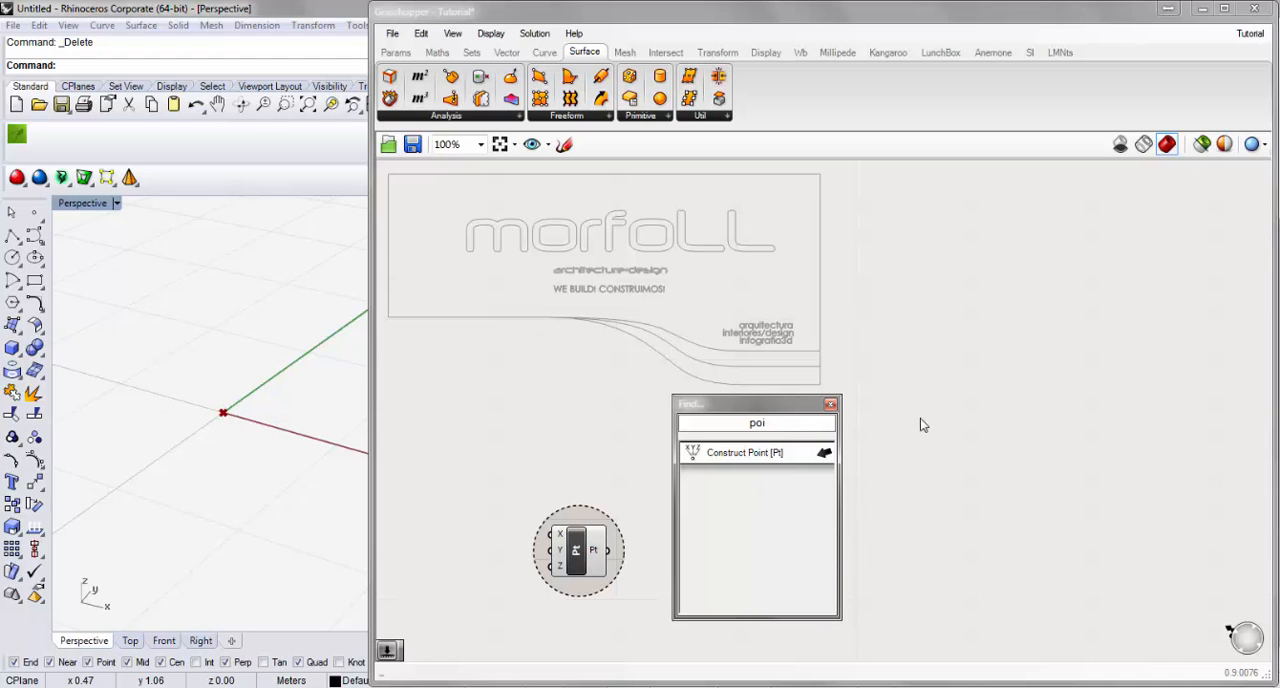
pyautogui.click(830, 404)
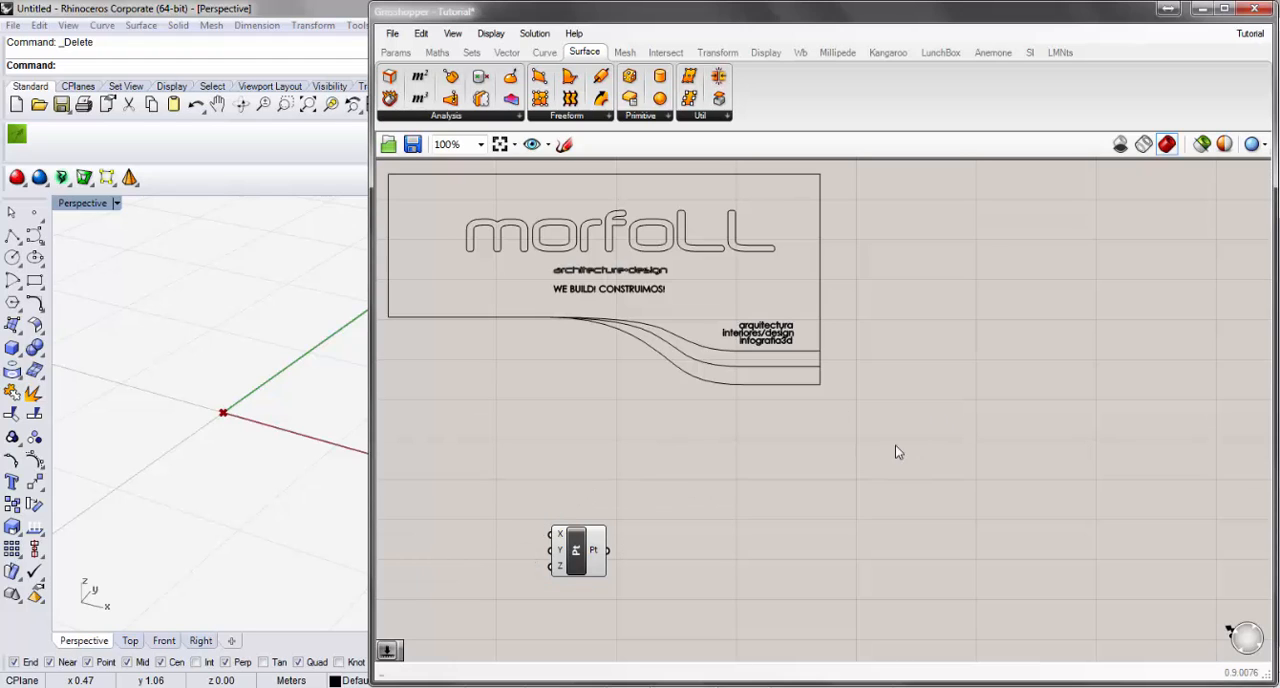
# Open and dismiss the canvas radial menu and the component keyword search.
pyautogui.middleClick(763, 475)
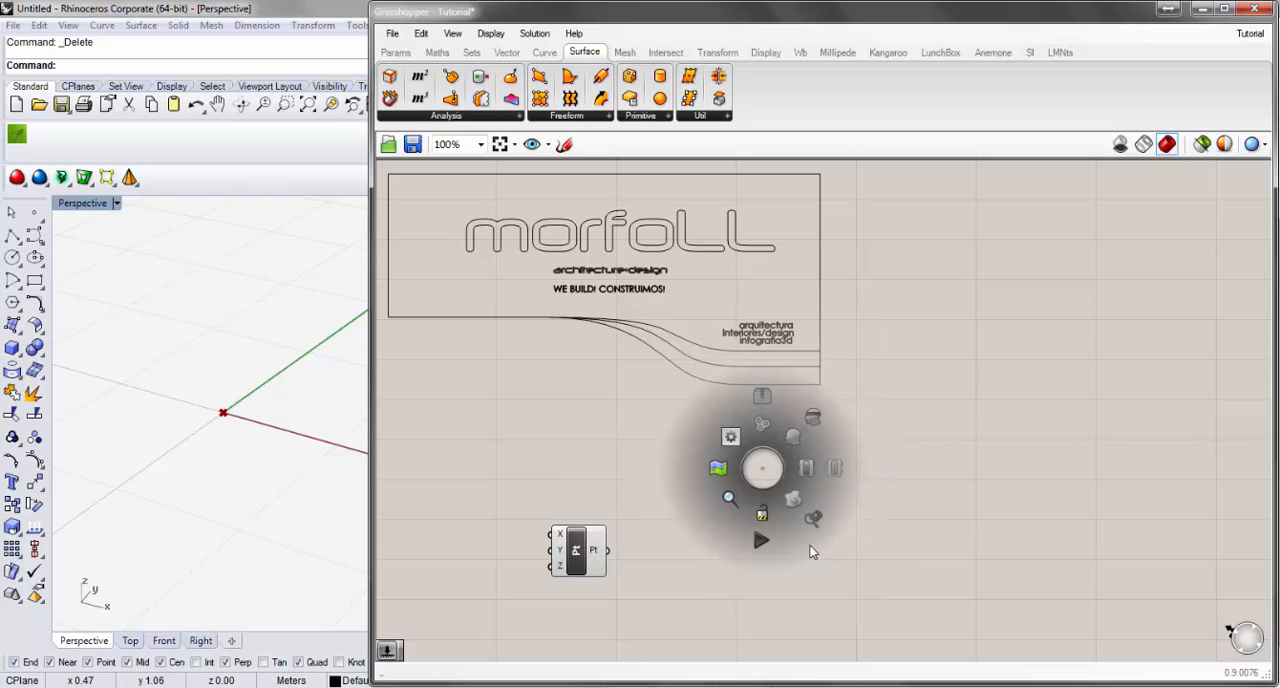
pyautogui.click(943, 500)
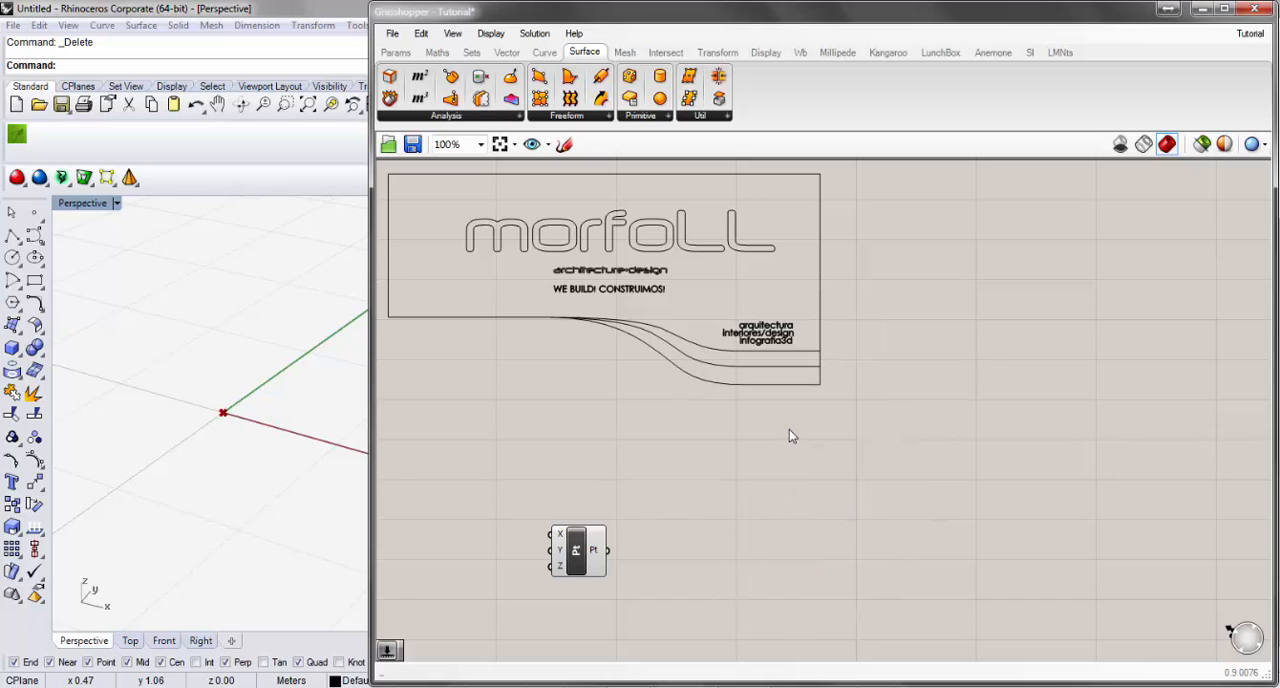
pyautogui.moveTo(596, 397); pyautogui.dragTo(622, 407, button='right')
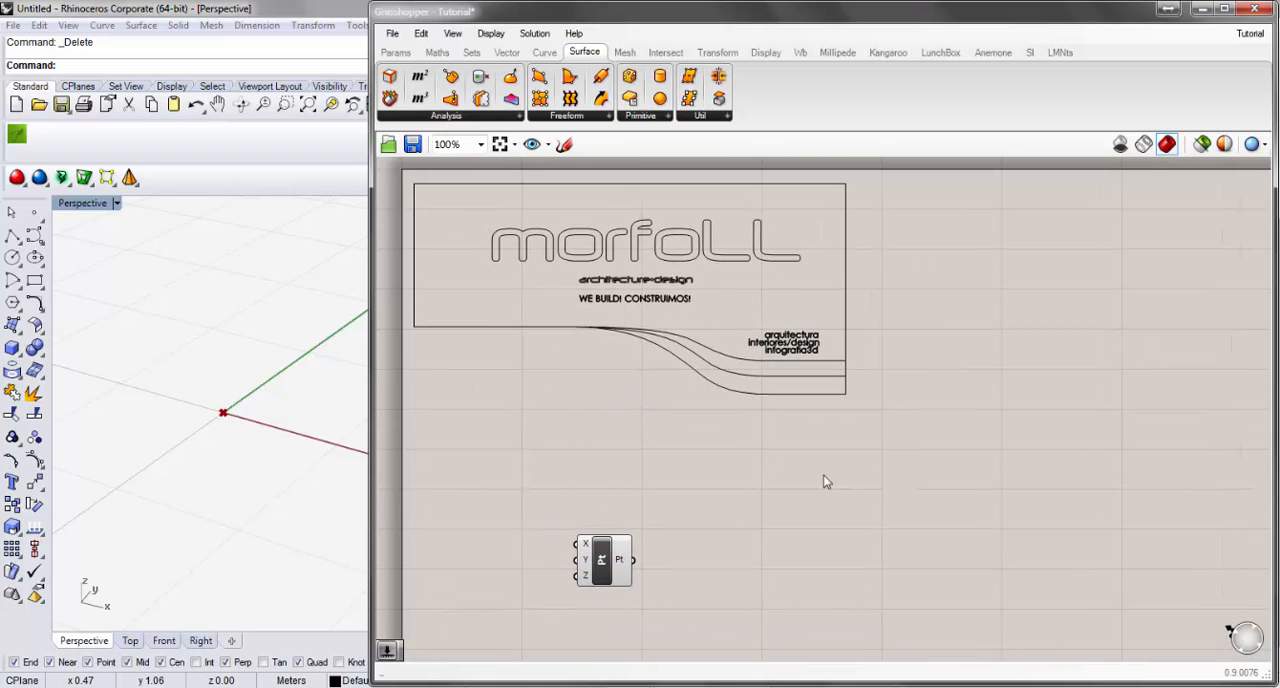
pyautogui.moveTo(824, 481); pyautogui.dragTo(801, 466, button='right')
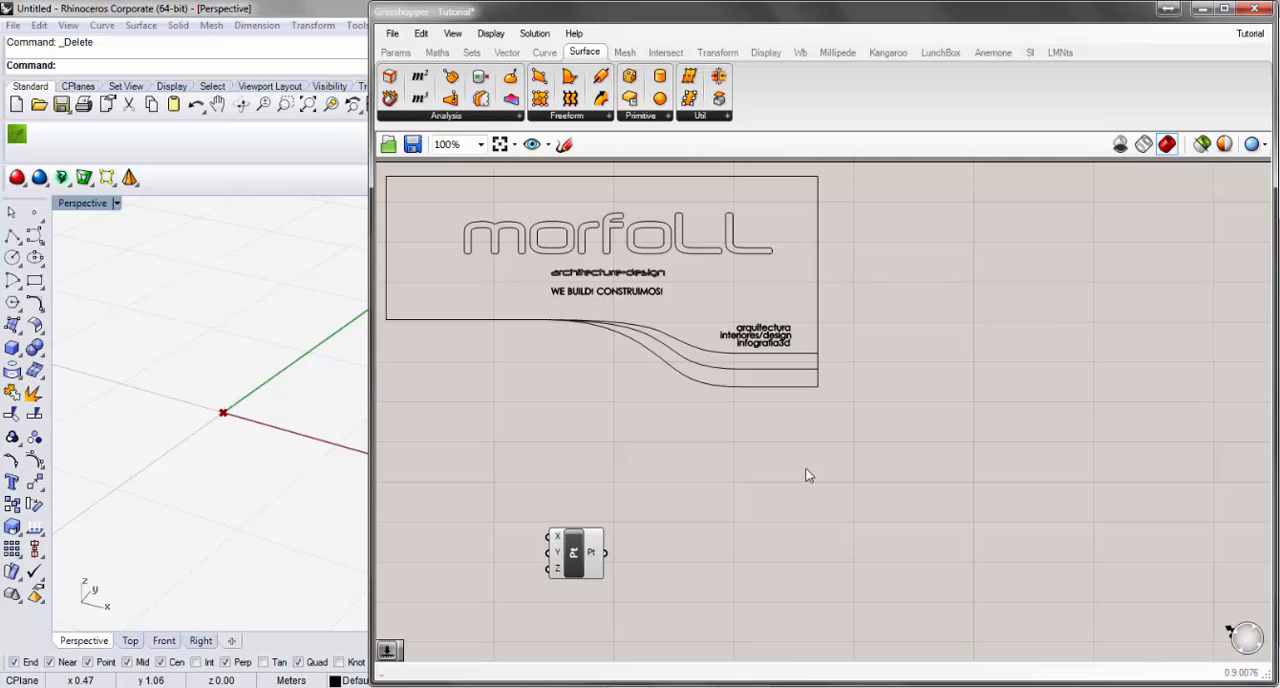
pyautogui.doubleClick(808, 475)
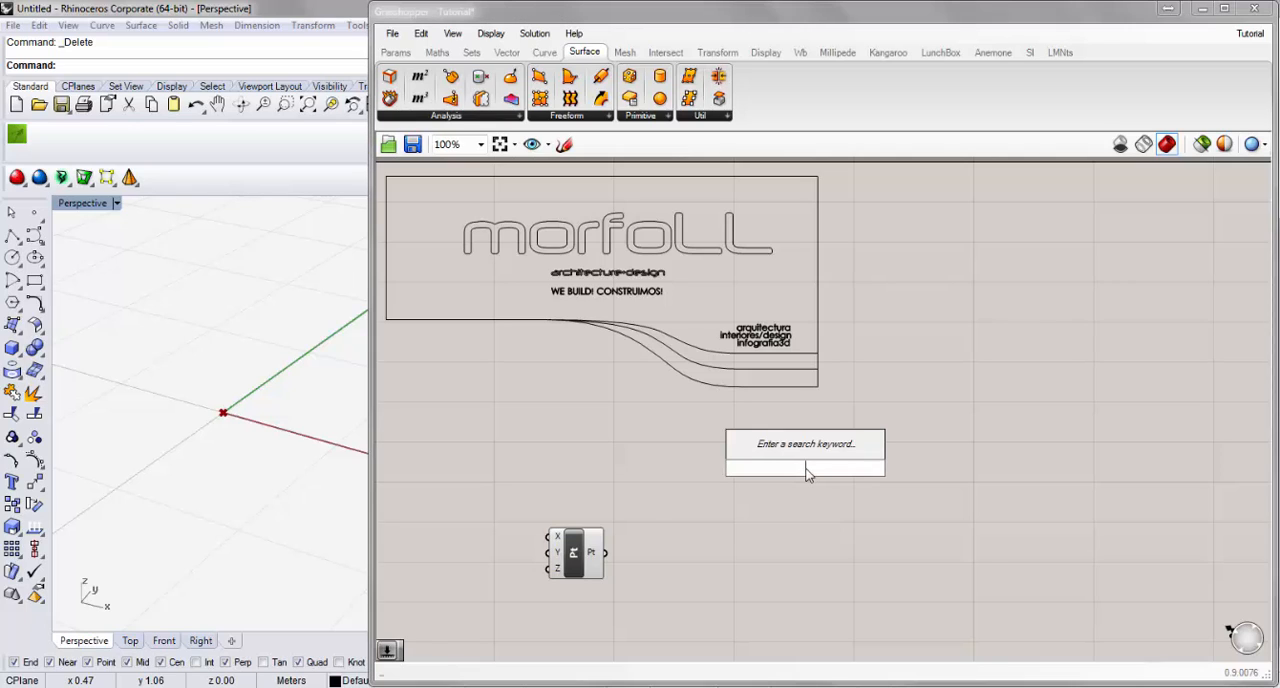
pyautogui.click(697, 498)
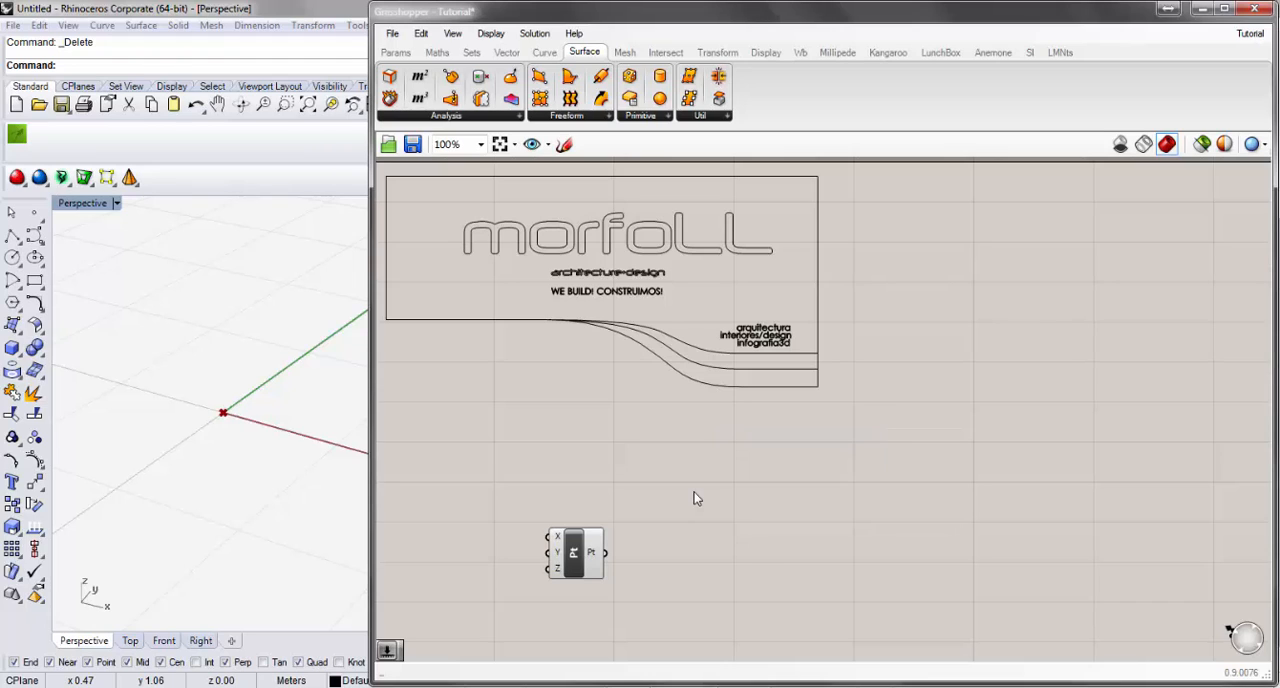
# Select the Construct Point component directly and with selection windows drawn in both directions, and clear the selection.
pyautogui.click(588, 556)
pyautogui.click(777, 466)
pyautogui.moveTo(866, 431); pyautogui.dragTo(697, 575)
pyautogui.moveTo(1030, 404); pyautogui.dragTo(533, 620)
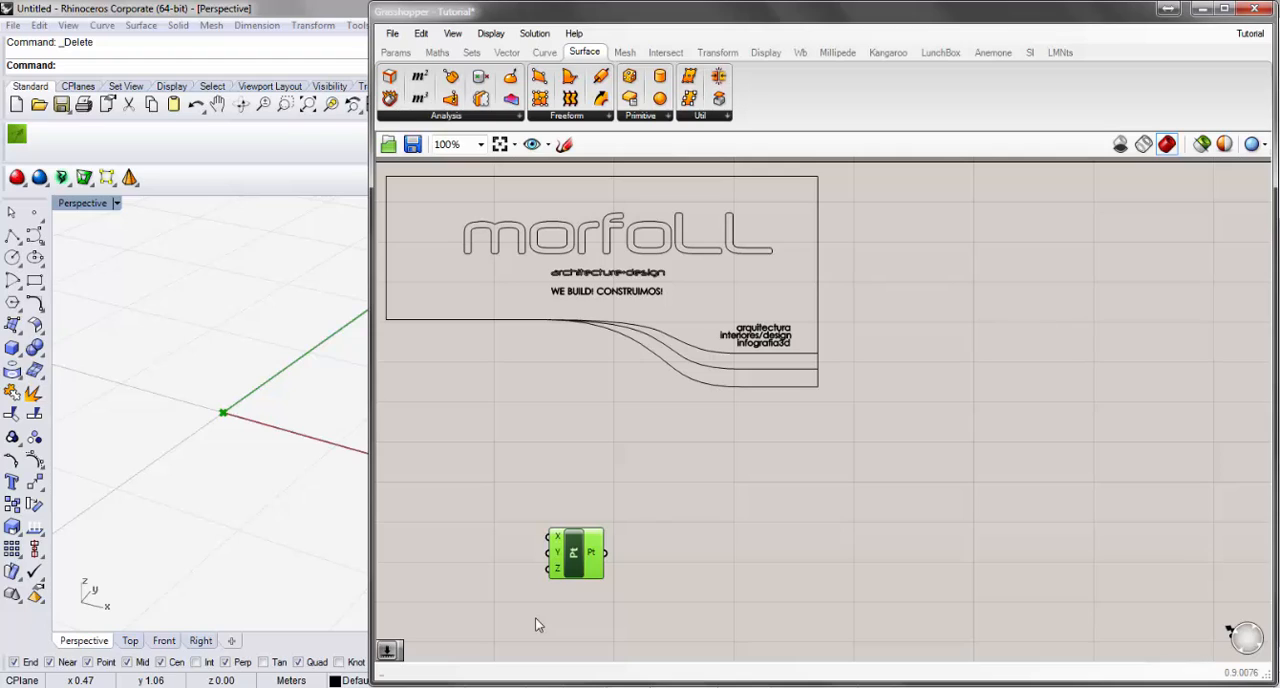
pyautogui.moveTo(536, 618); pyautogui.dragTo(879, 434)
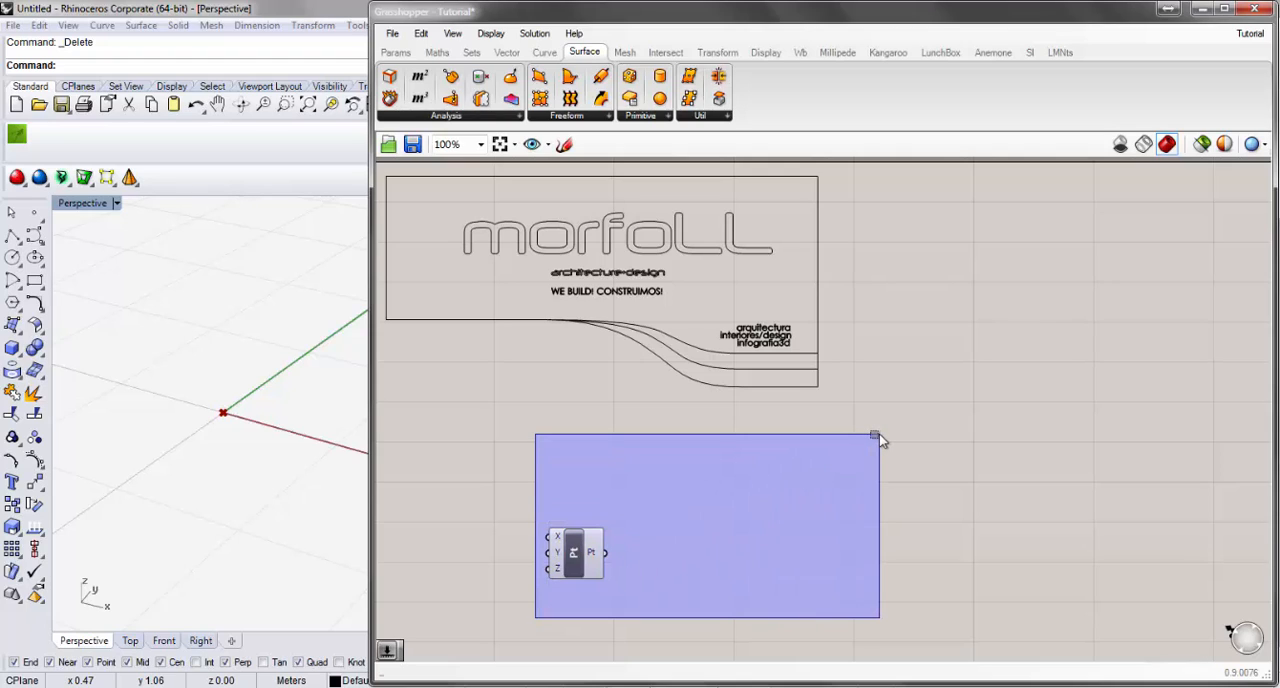
pyautogui.moveTo(879, 434); pyautogui.dragTo(886, 478)
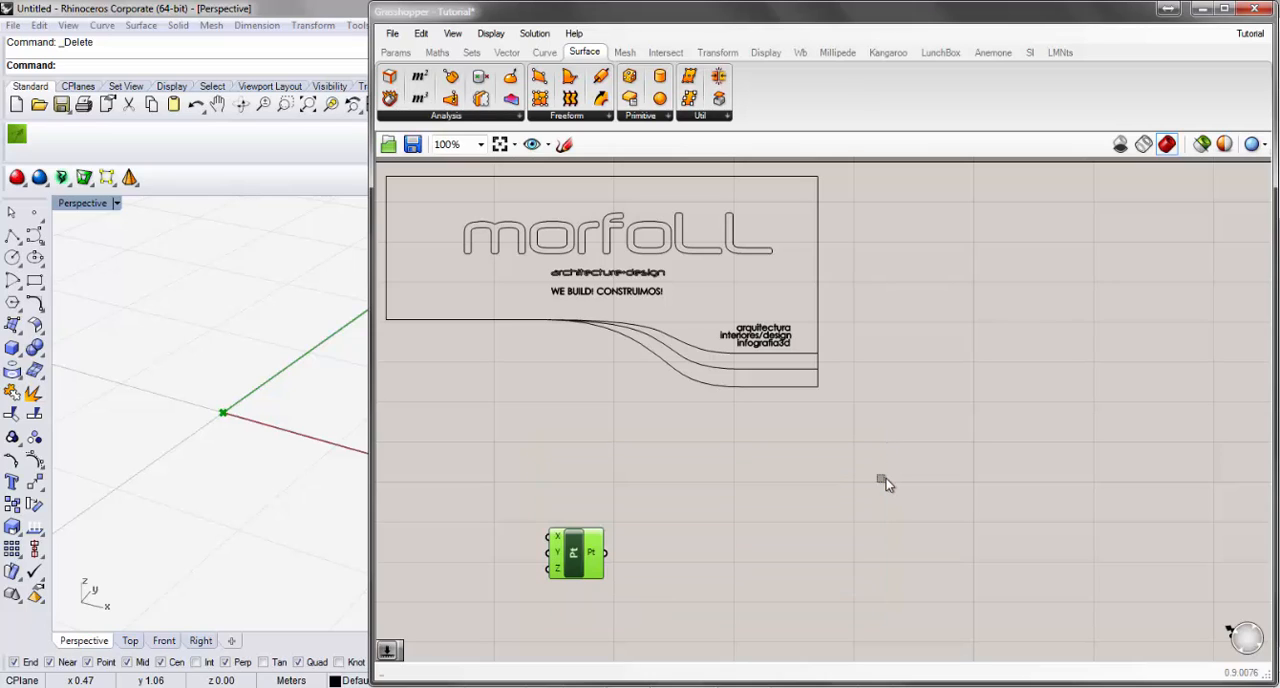
pyautogui.click(733, 516)
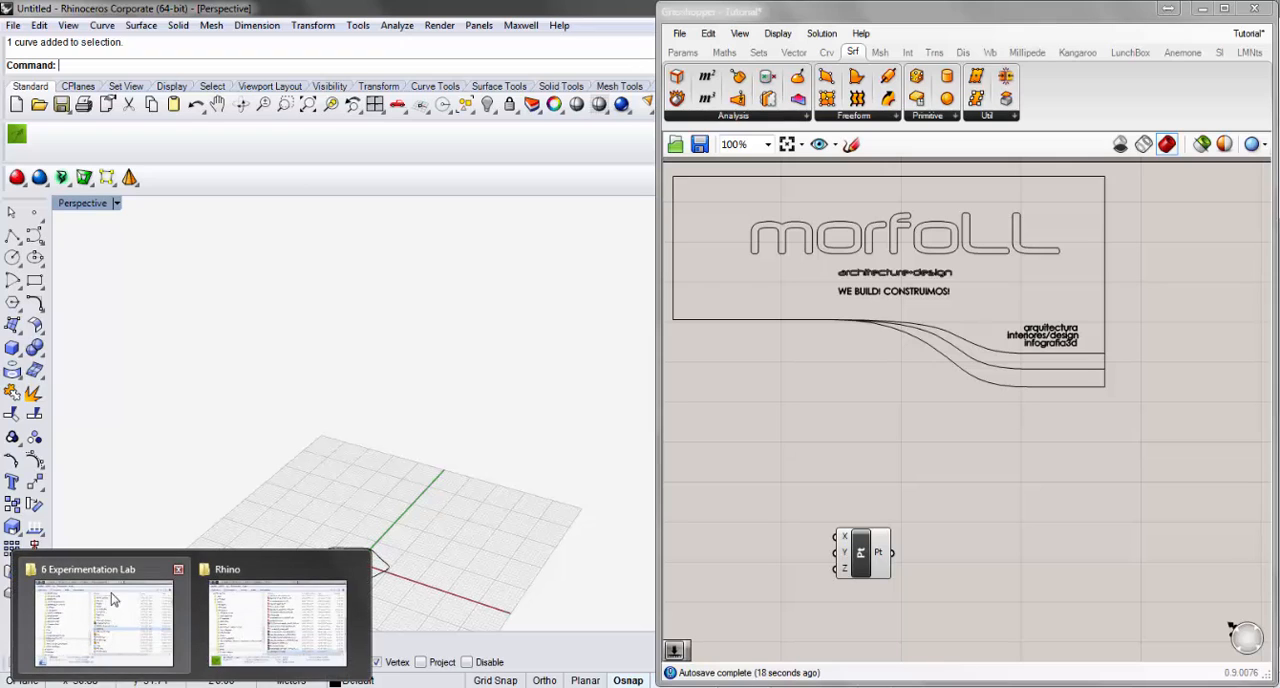
# Switch to the file explorer's 6 Experimentation Lab folder and open its _GH-Quarenteen subfolder.
pyautogui.click(124, 580)
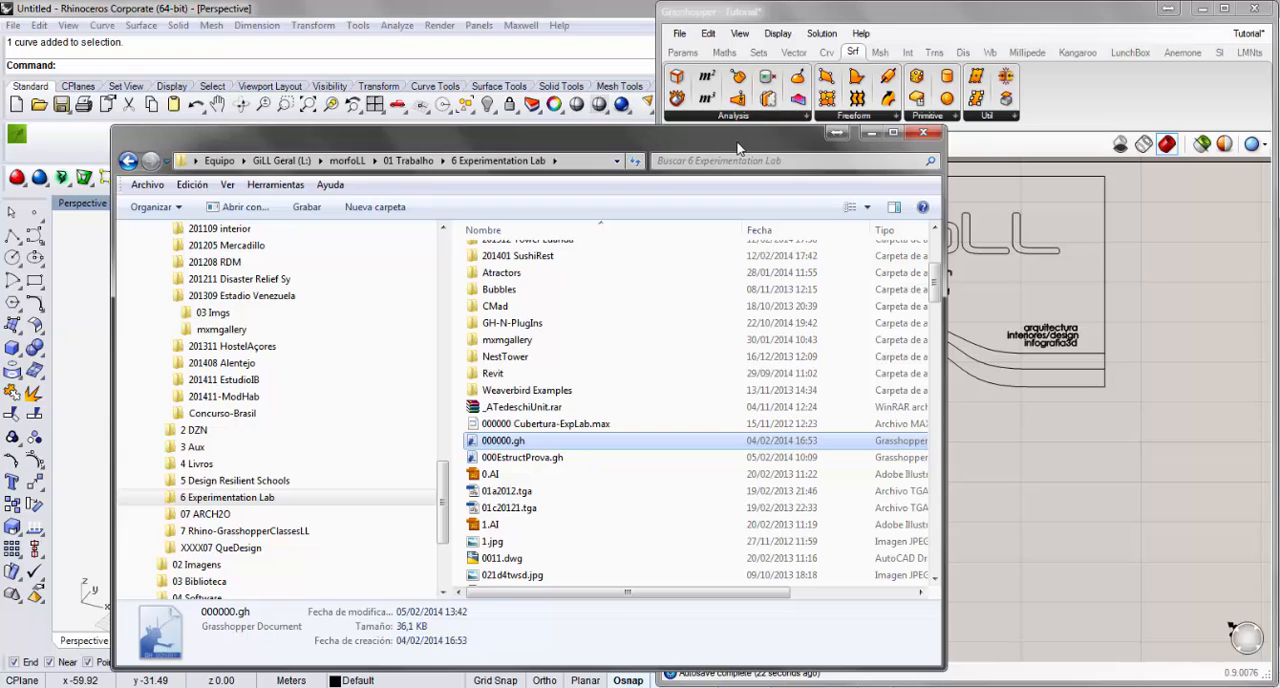
pyautogui.click(846, 136)
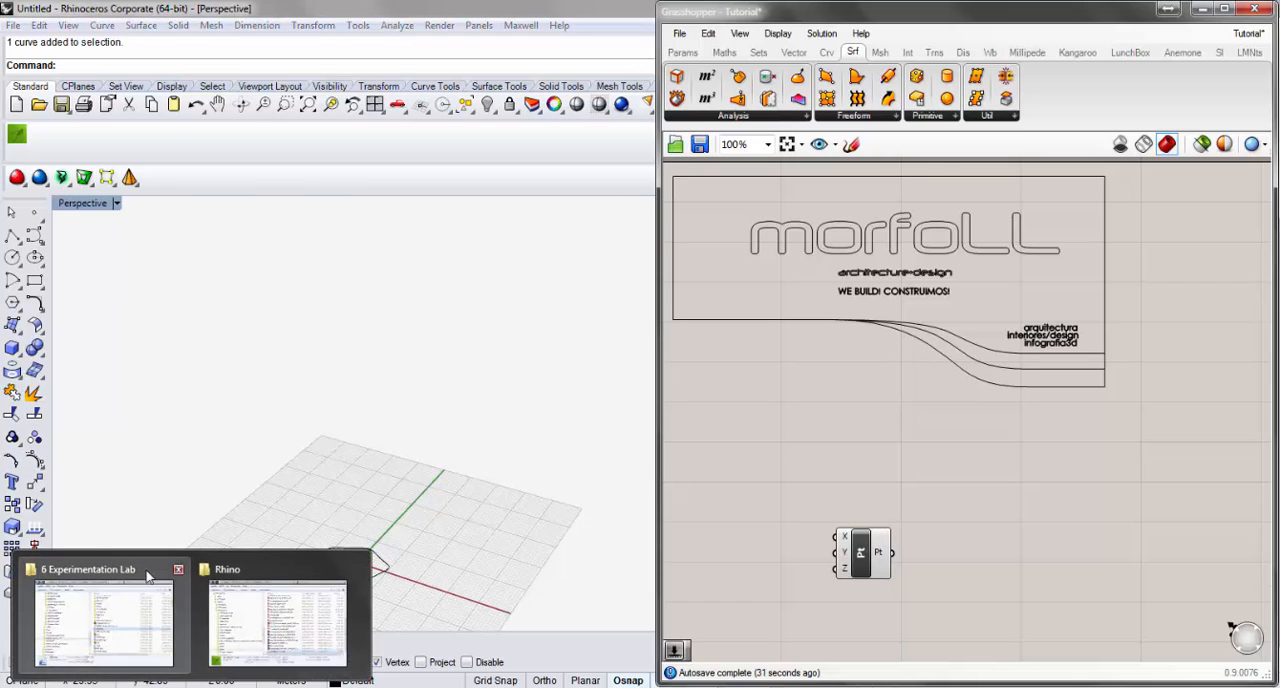
pyautogui.click(145, 620)
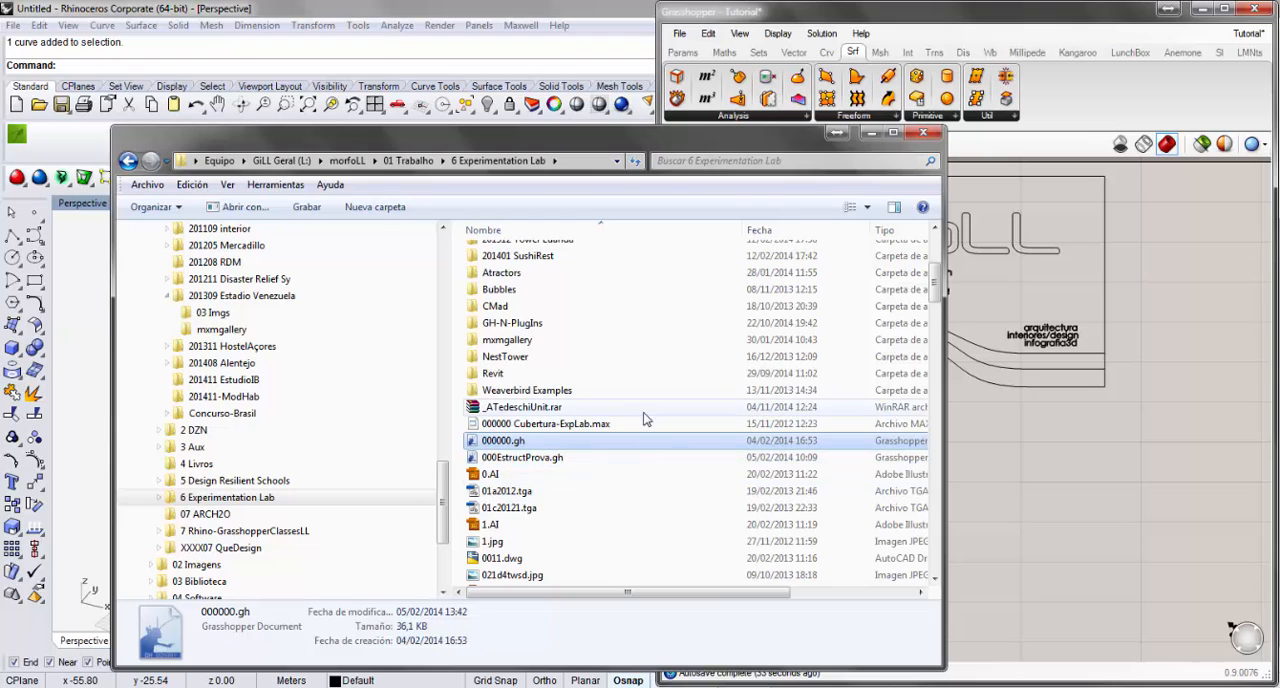
pyautogui.moveTo(937, 285); pyautogui.dragTo(937, 247)
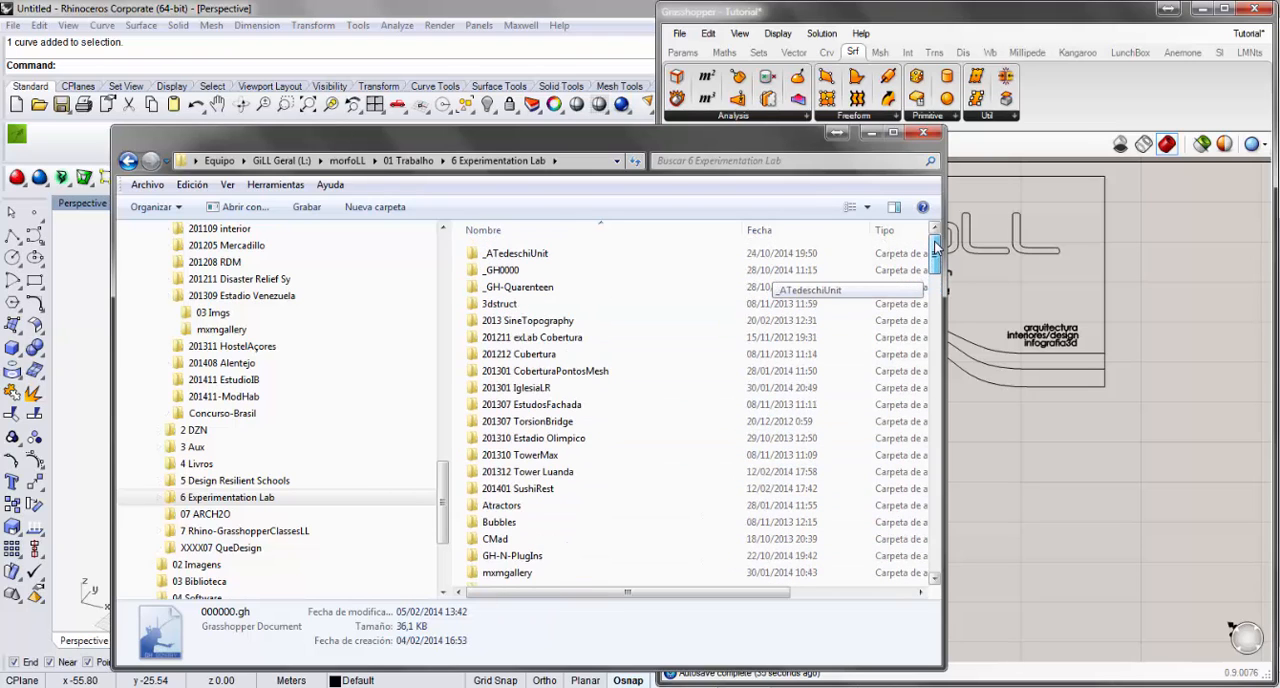
pyautogui.click(555, 290)
pyautogui.doubleClick(658, 287)
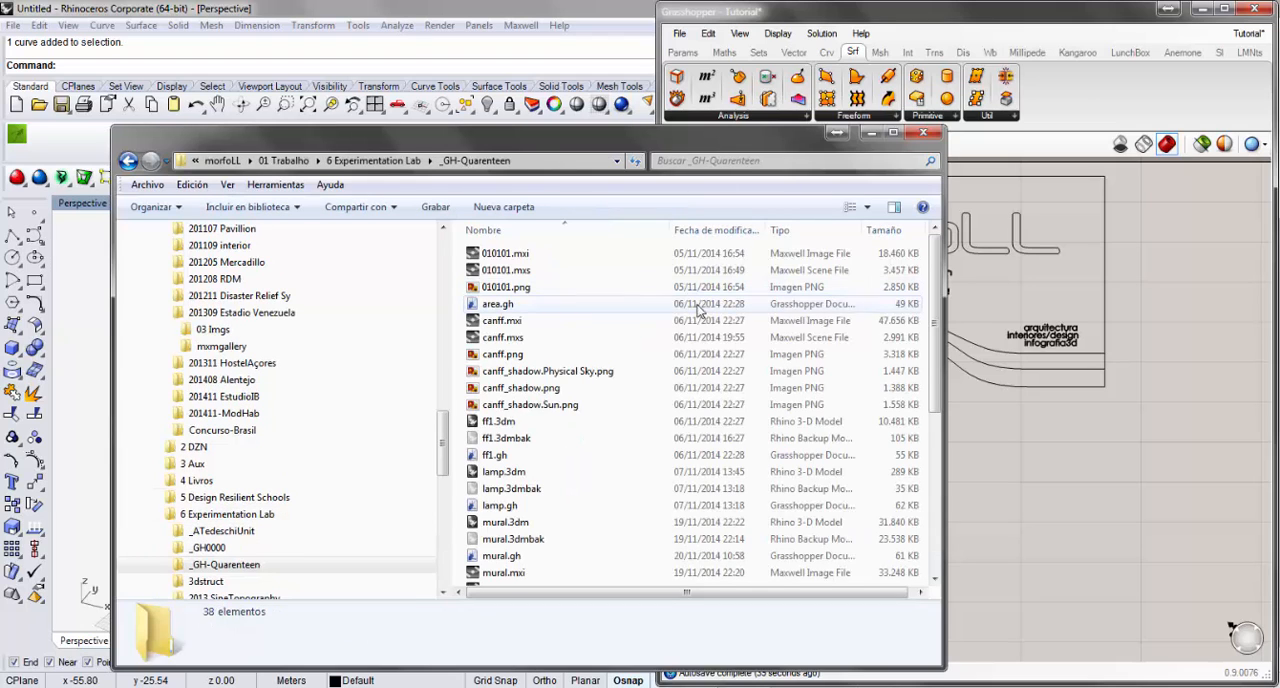
# Load the Tower0000.gh file from the folder onto the Grasshopper canvas and minimize the file explorer.
pyautogui.moveTo(937, 274); pyautogui.dragTo(934, 445)
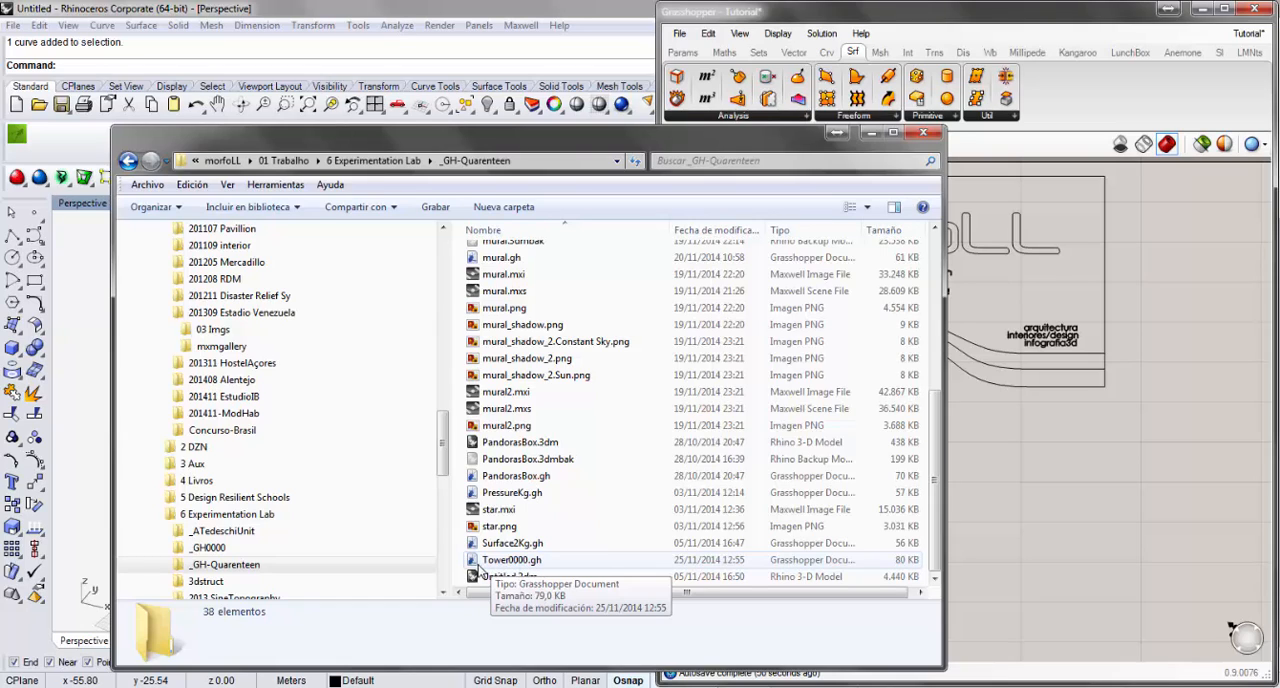
pyautogui.moveTo(477, 565); pyautogui.dragTo(1130, 482)
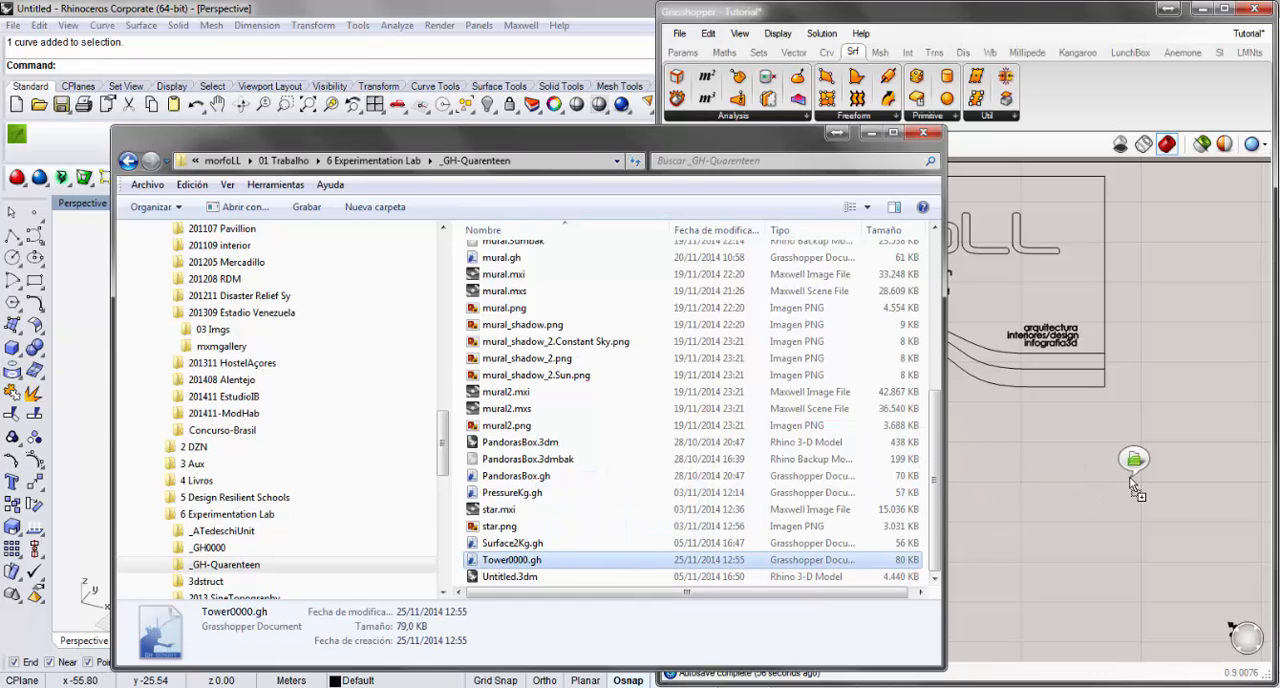
pyautogui.moveTo(1129, 476); pyautogui.dragTo(1071, 497)
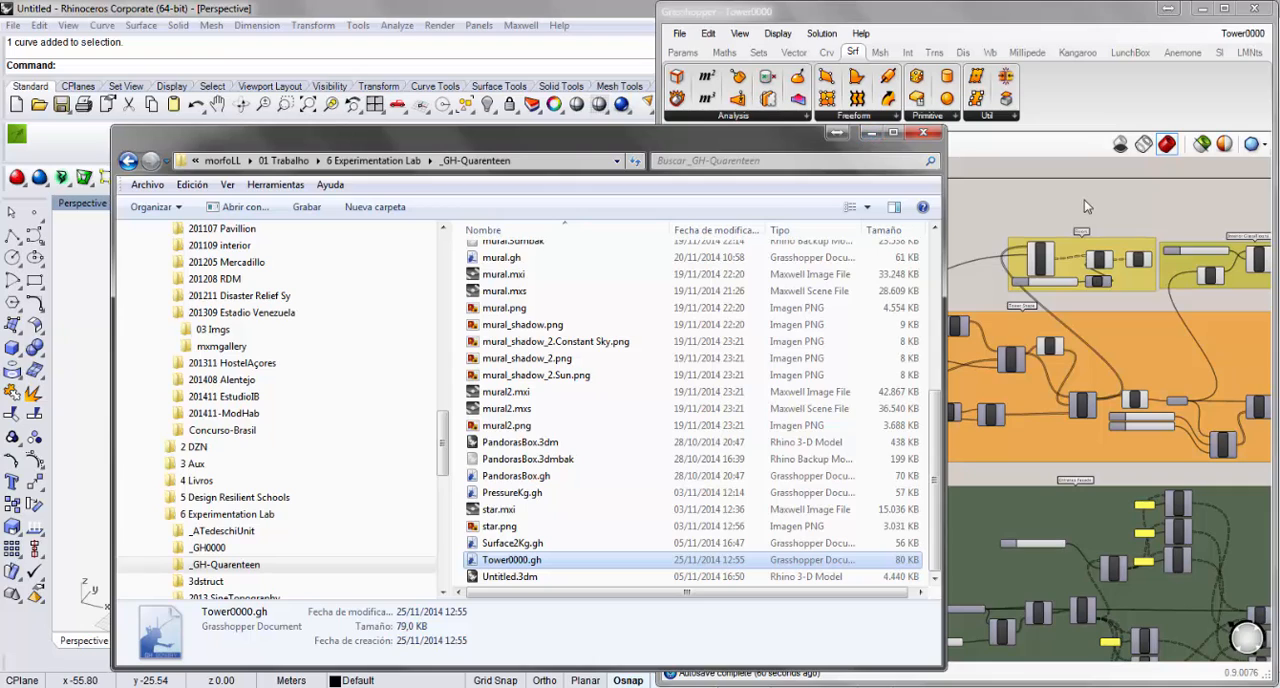
pyautogui.click(870, 132)
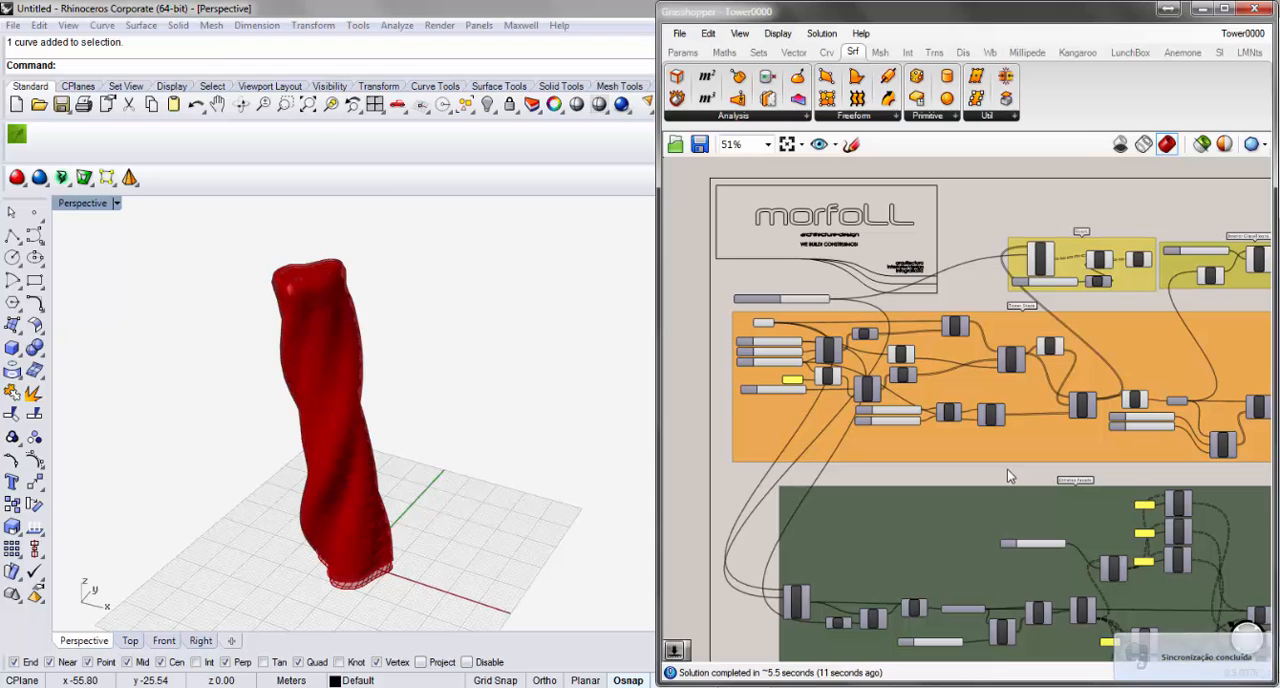
# Examine the Tower0000 definition's coloured component groups and their connections across the canvas.
pyautogui.moveTo(1007, 477); pyautogui.dragTo(903, 388, button='right')
pyautogui.scroll(-1, 898, 351)
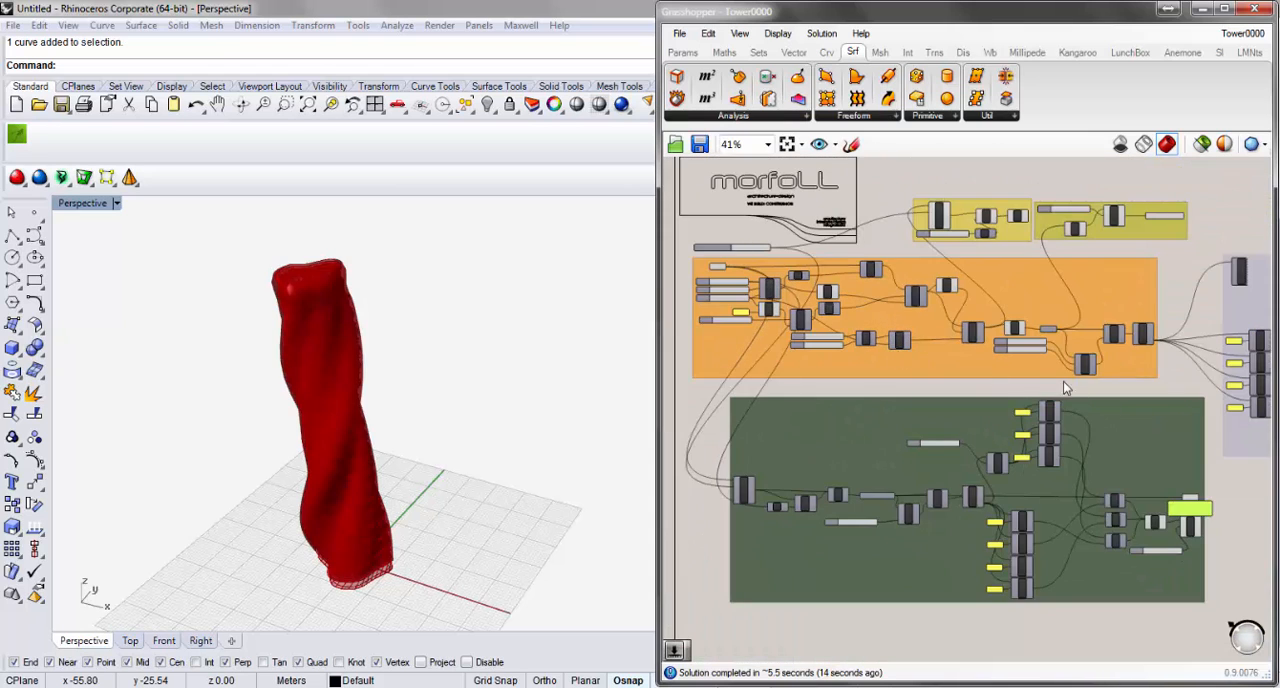
pyautogui.moveTo(1052, 380); pyautogui.dragTo(982, 380, button='right')
pyautogui.scroll(-2, 1057, 411)
pyautogui.moveTo(1084, 397); pyautogui.dragTo(906, 398, button='right')
pyautogui.scroll(-1, 1014, 486)
pyautogui.moveTo(1014, 486); pyautogui.dragTo(1055, 451, button='right')
pyautogui.scroll(2, 805, 289)
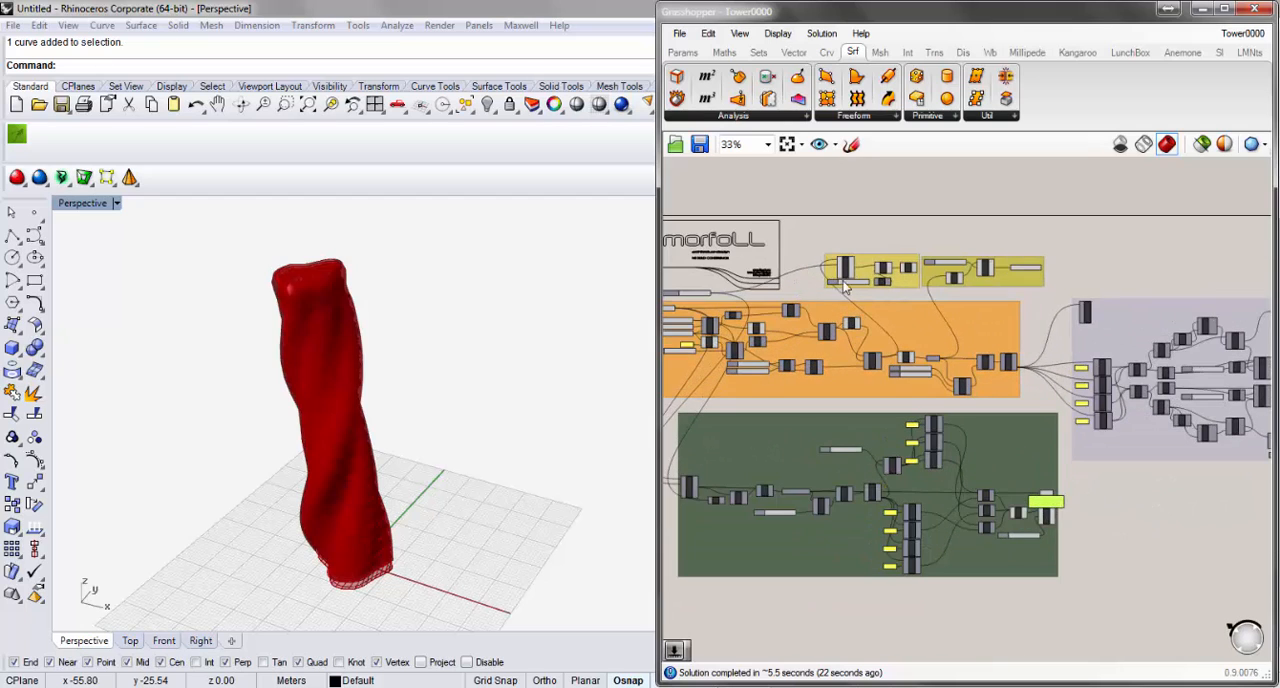
pyautogui.scroll(-2, 913, 303)
pyautogui.scroll(1, 1161, 370)
pyautogui.scroll(-1, 1001, 385)
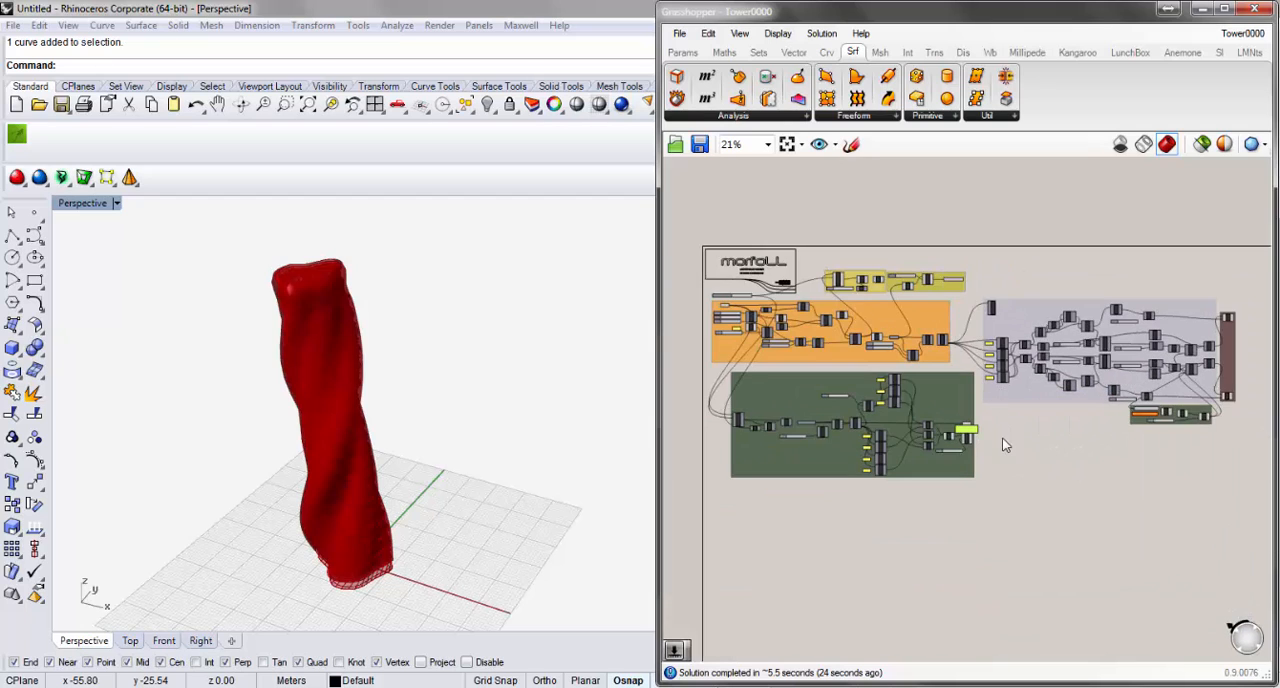
pyautogui.scroll(1, 1003, 441)
pyautogui.scroll(-1, 1005, 445)
pyautogui.moveTo(1050, 435); pyautogui.dragTo(1013, 428, button='right')
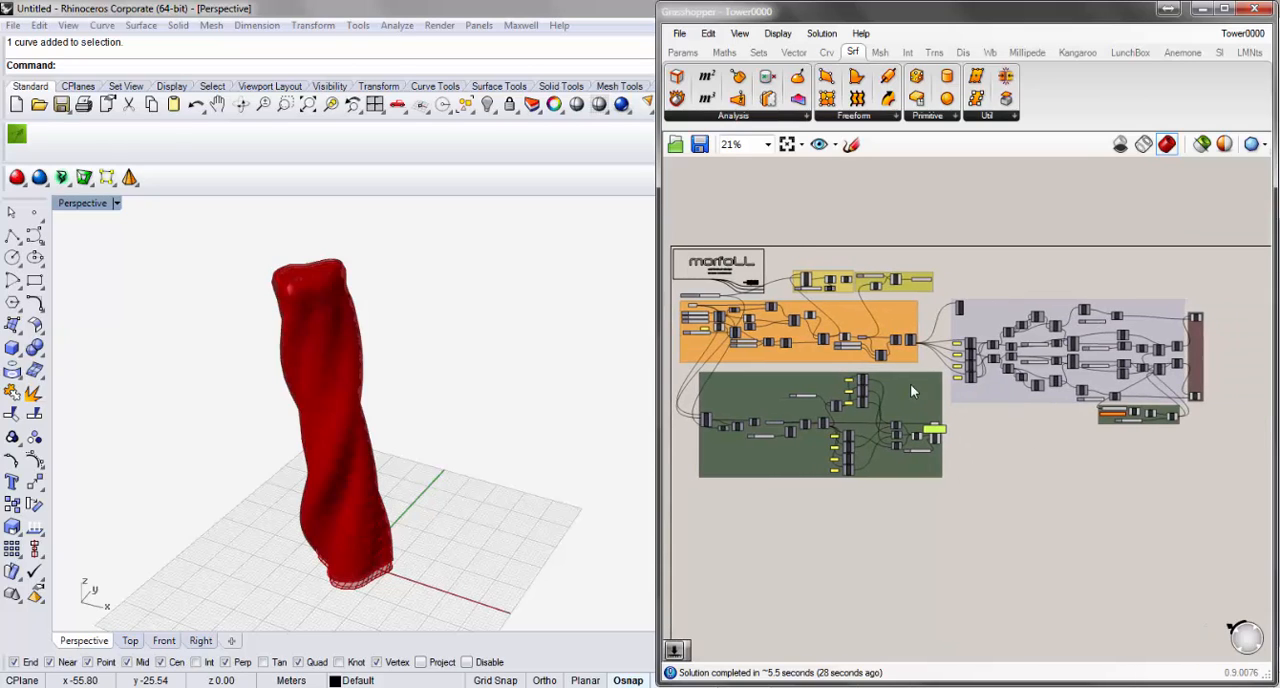
# Move the orange group slightly, the large dark green group lower and the lavender group slightly up and left.
pyautogui.click(904, 325)
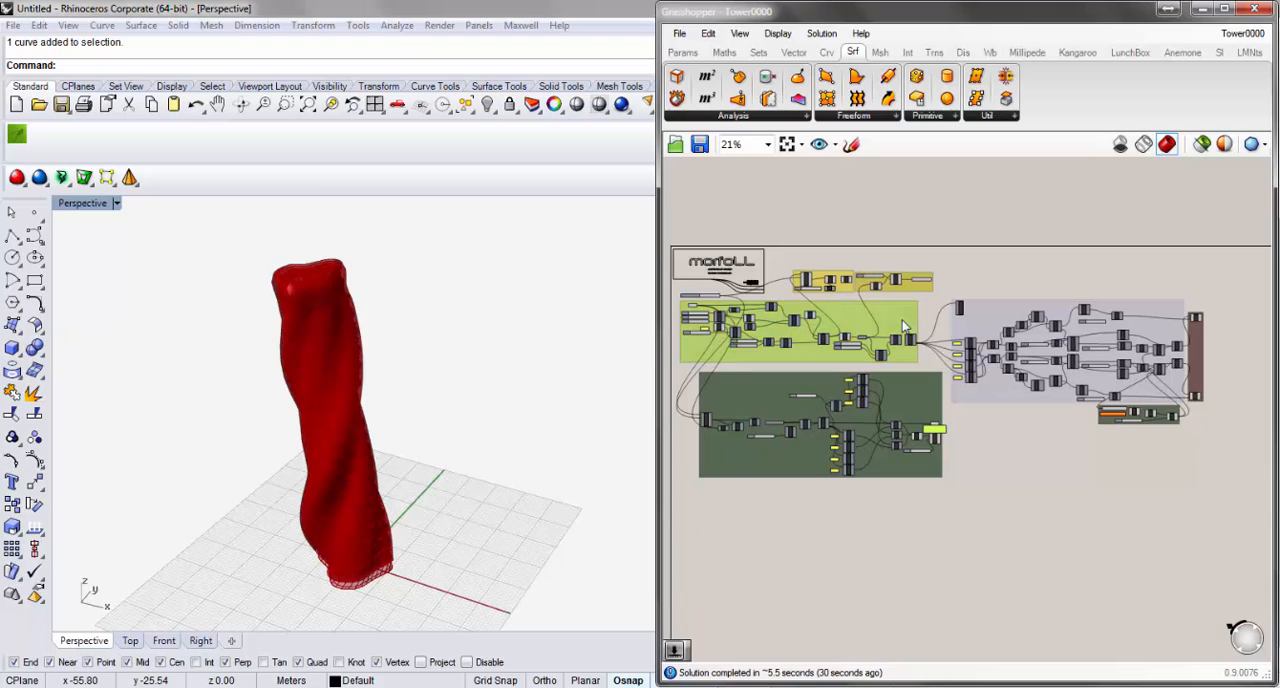
pyautogui.moveTo(904, 325)
pyautogui.mouseDown()
pyautogui.moveTo(906, 343)
pyautogui.moveTo(904, 328)
pyautogui.mouseUp()
pyautogui.moveTo(898, 415)
pyautogui.mouseDown()
pyautogui.moveTo(881, 405)
pyautogui.moveTo(908, 425)
pyautogui.mouseUp()
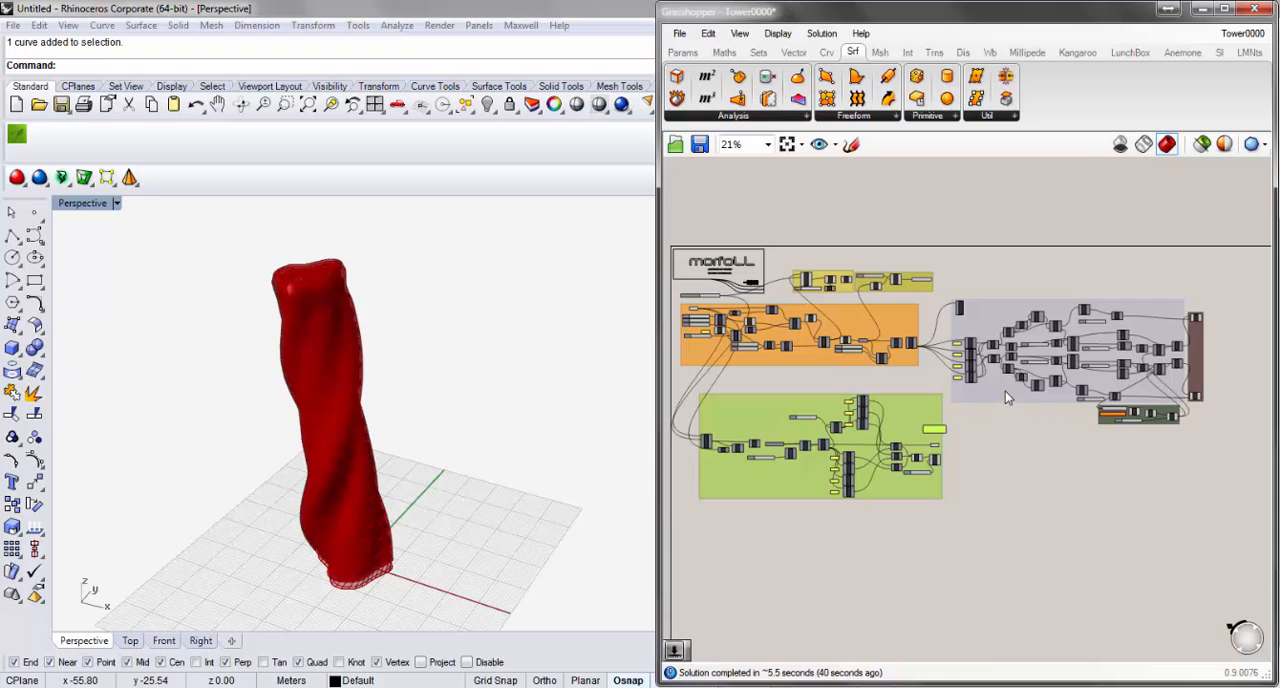
pyautogui.moveTo(1005, 391); pyautogui.dragTo(995, 382)
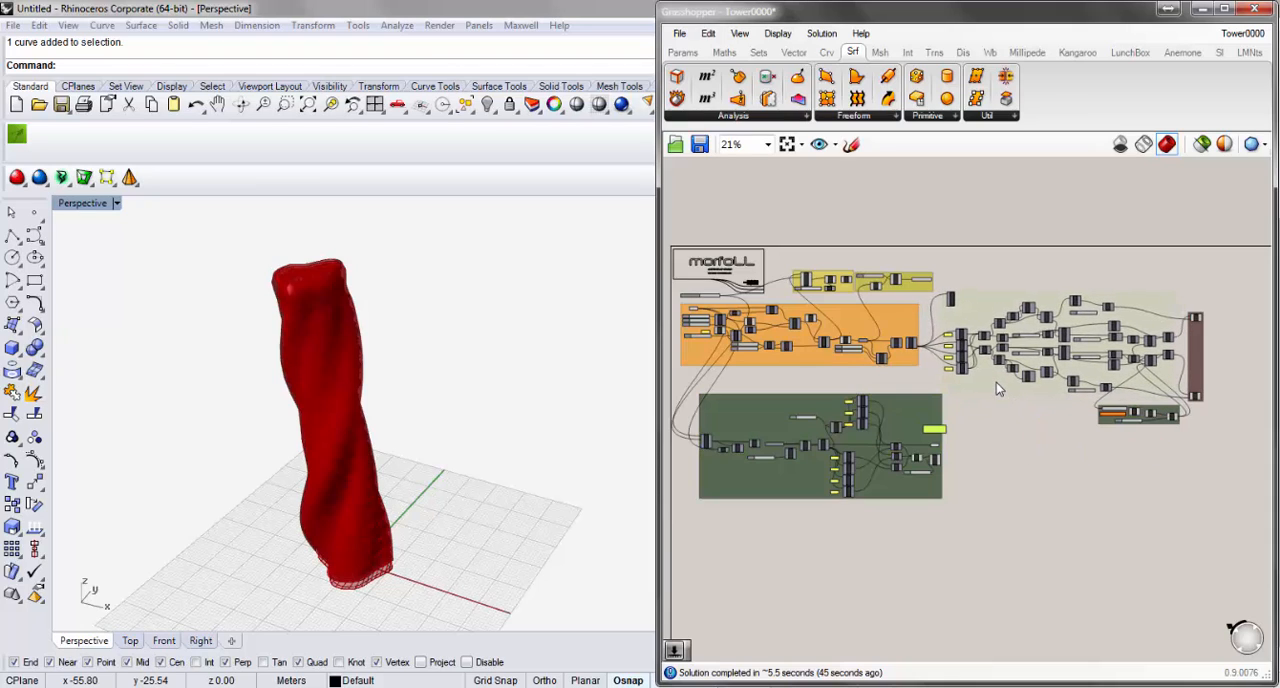
# Move the Structure Result group slightly up and to the right, away from the Structure group.
pyautogui.moveTo(1061, 516); pyautogui.dragTo(921, 536, button='right')
pyautogui.scroll(6, 1091, 410)
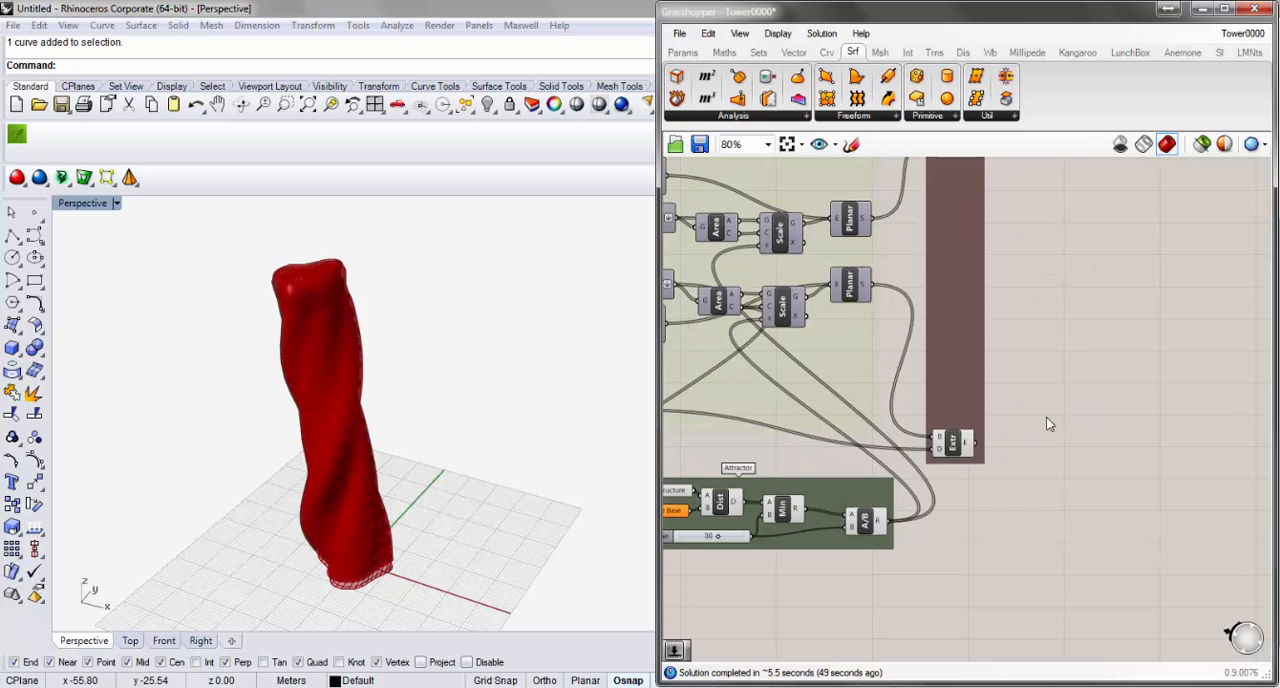
pyautogui.moveTo(1049, 423); pyautogui.dragTo(1049, 561, button='right')
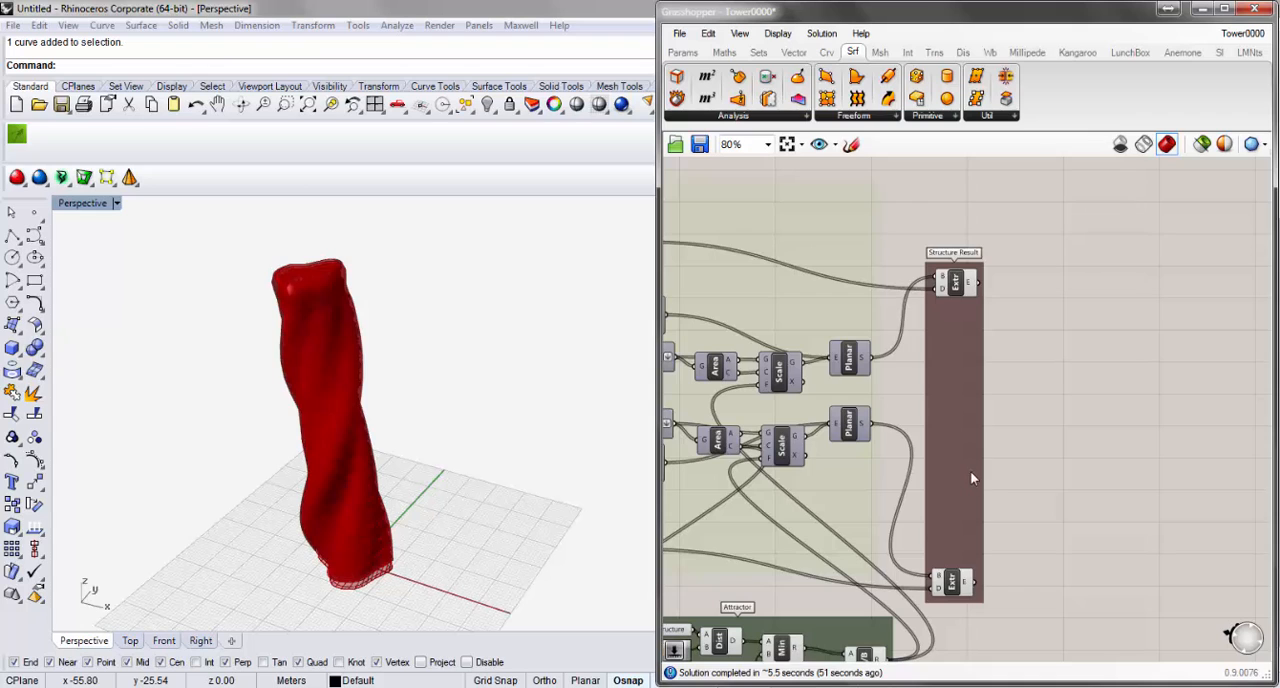
pyautogui.moveTo(970, 471); pyautogui.dragTo(1000, 441)
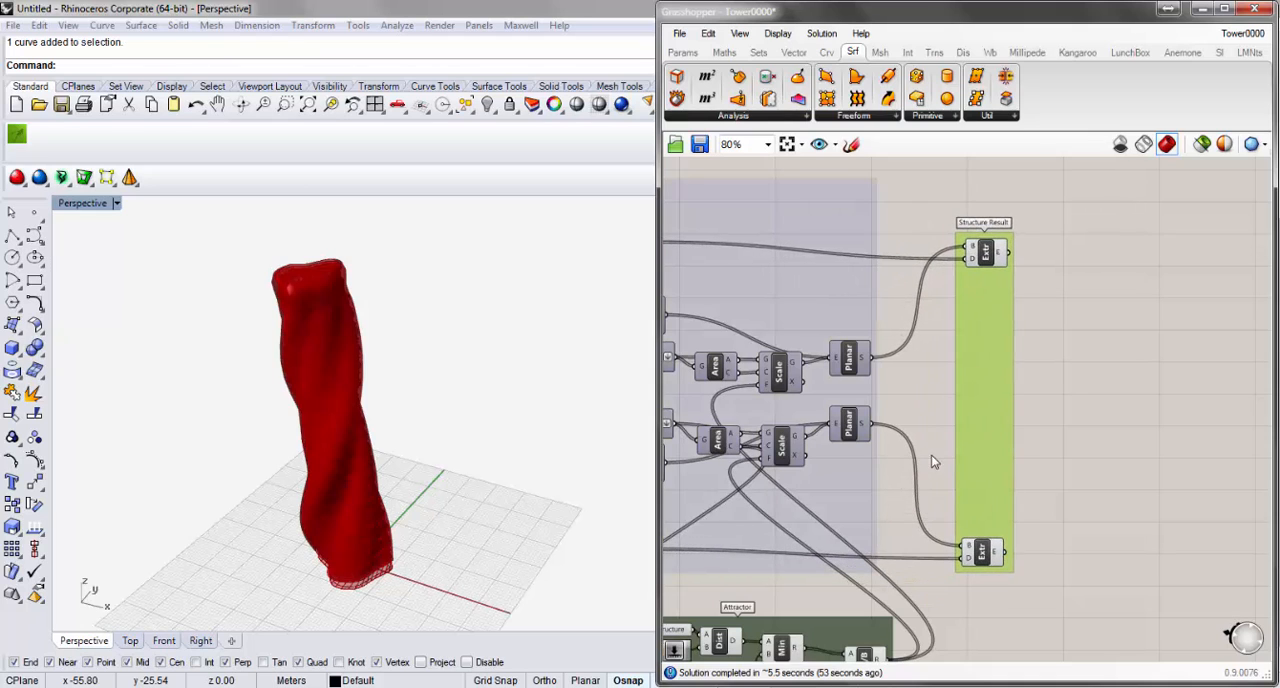
# Move the Attractor group slightly down below the Structure group.
pyautogui.moveTo(932, 460); pyautogui.dragTo(1065, 426, button='right')
pyautogui.scroll(-4, 1066, 427)
pyautogui.moveTo(876, 432); pyautogui.dragTo(981, 428, button='right')
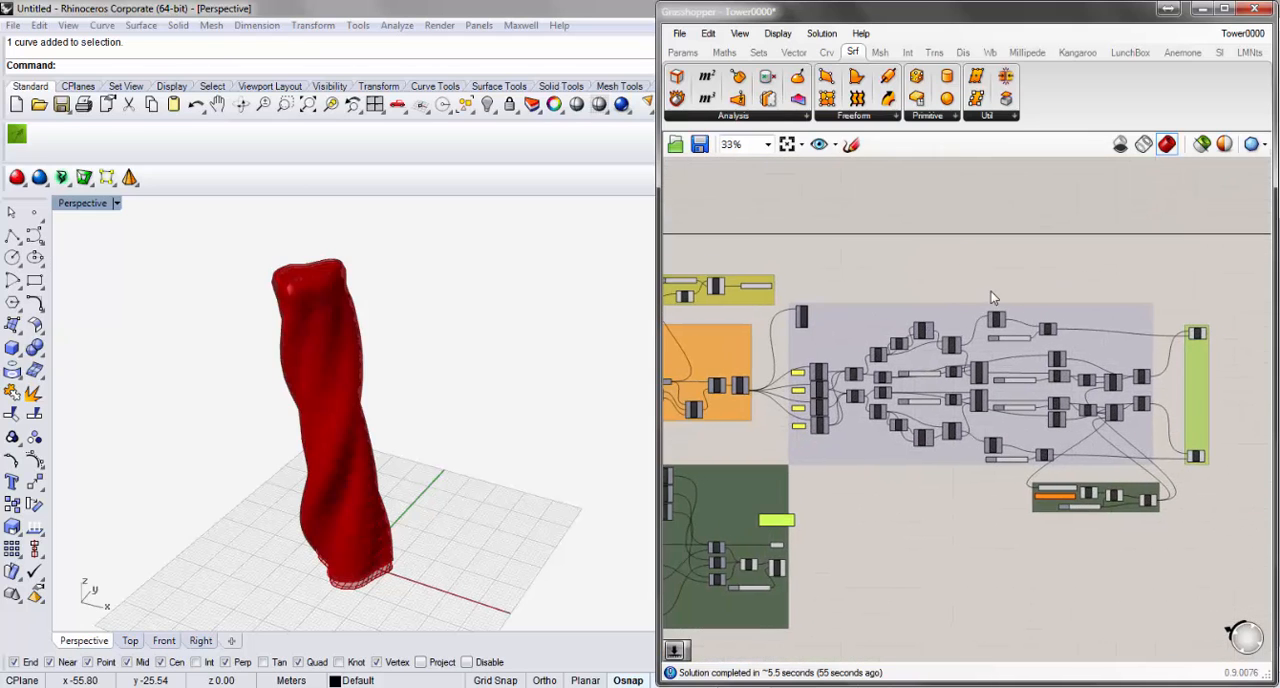
pyautogui.scroll(2, 985, 292)
pyautogui.scroll(-2, 886, 321)
pyautogui.scroll(2, 1085, 521)
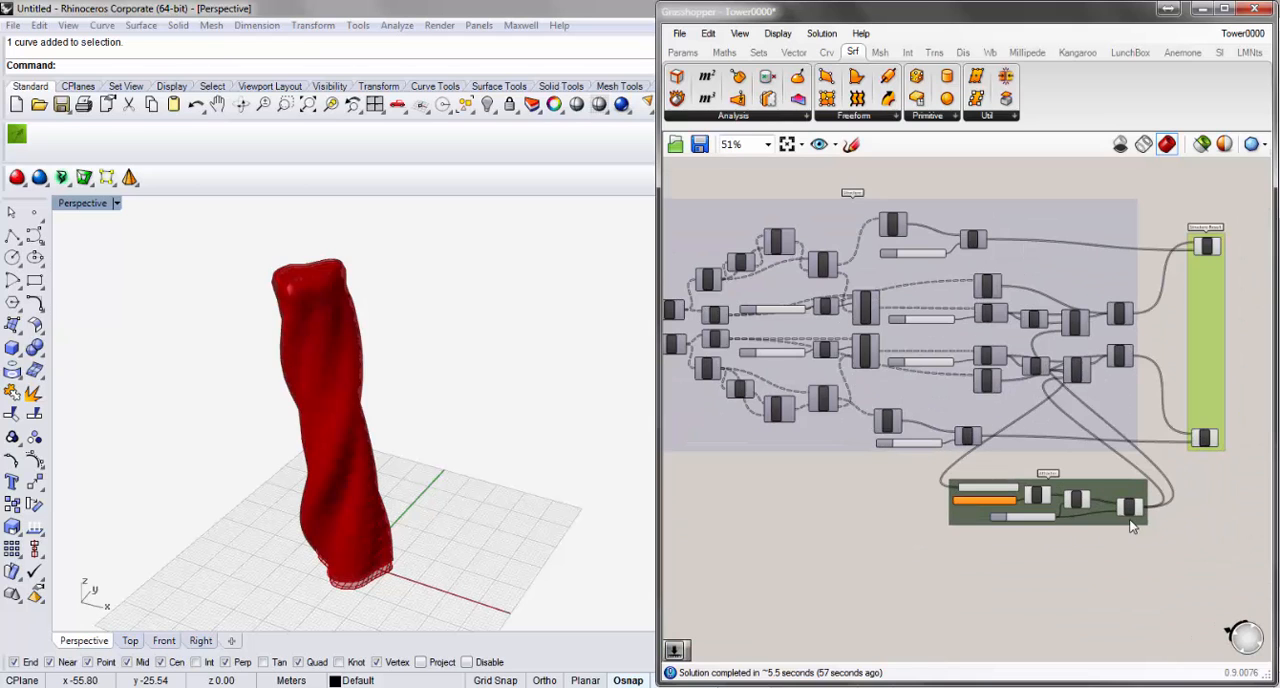
pyautogui.moveTo(1099, 524); pyautogui.dragTo(1097, 527)
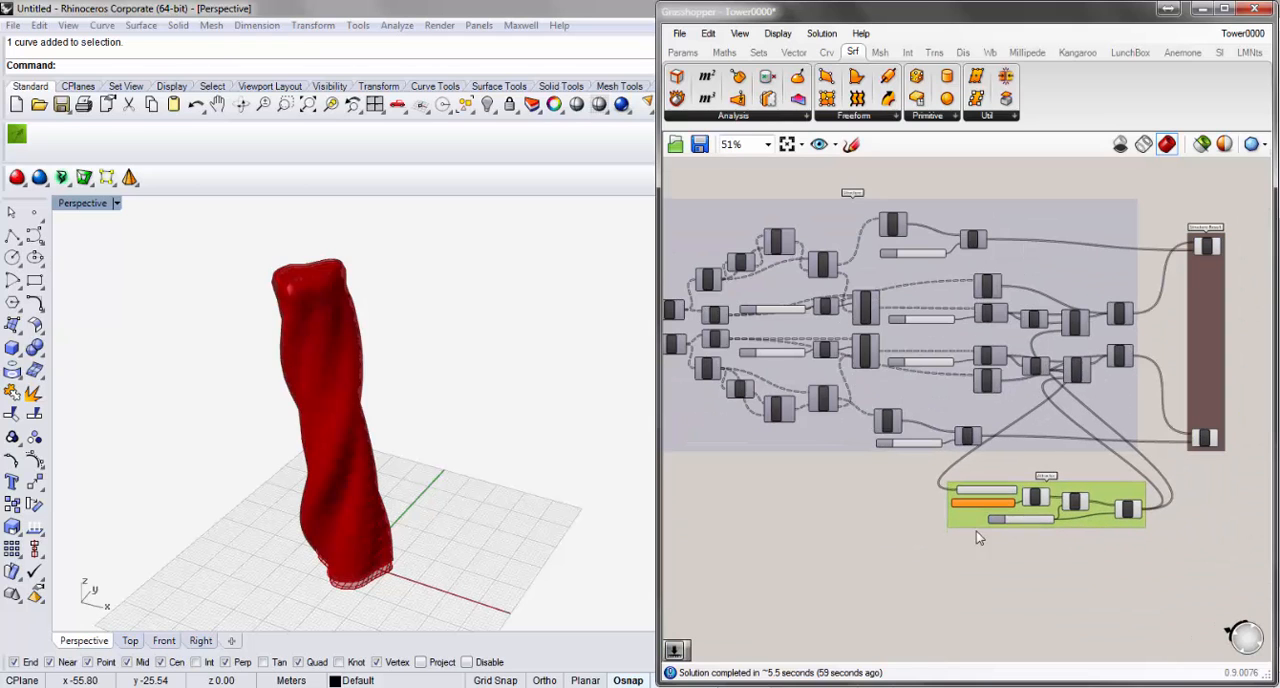
# Examine the Structure group's title label, components, sliders and wire connections up close.
pyautogui.scroll(-2, 979, 535)
pyautogui.scroll(5, 826, 378)
pyautogui.scroll(-2, 880, 340)
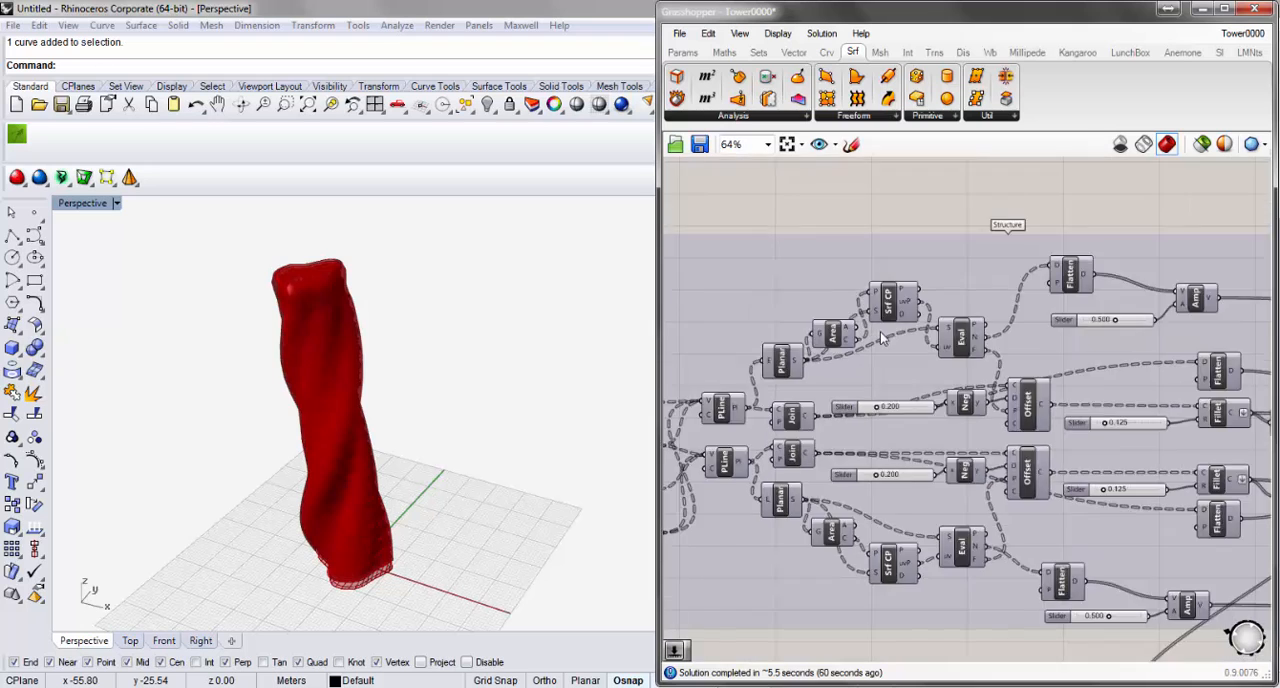
pyautogui.scroll(-3, 880, 340)
pyautogui.scroll(7, 972, 256)
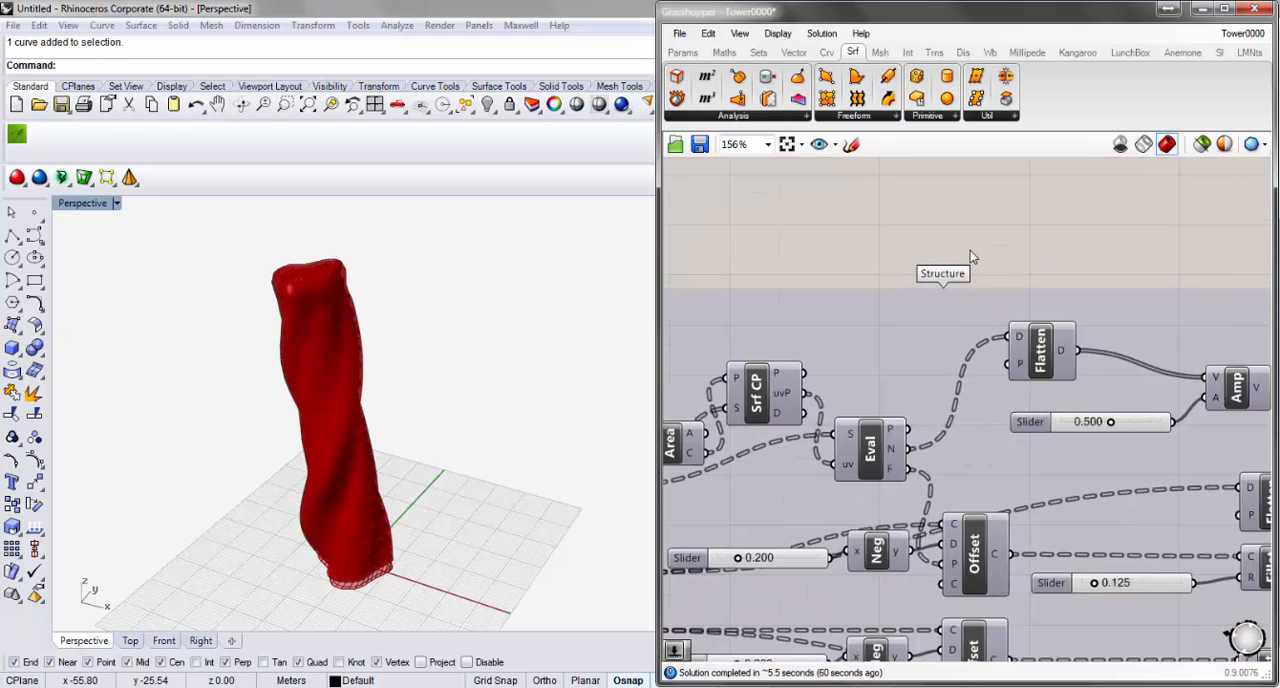
pyautogui.scroll(2, 940, 287)
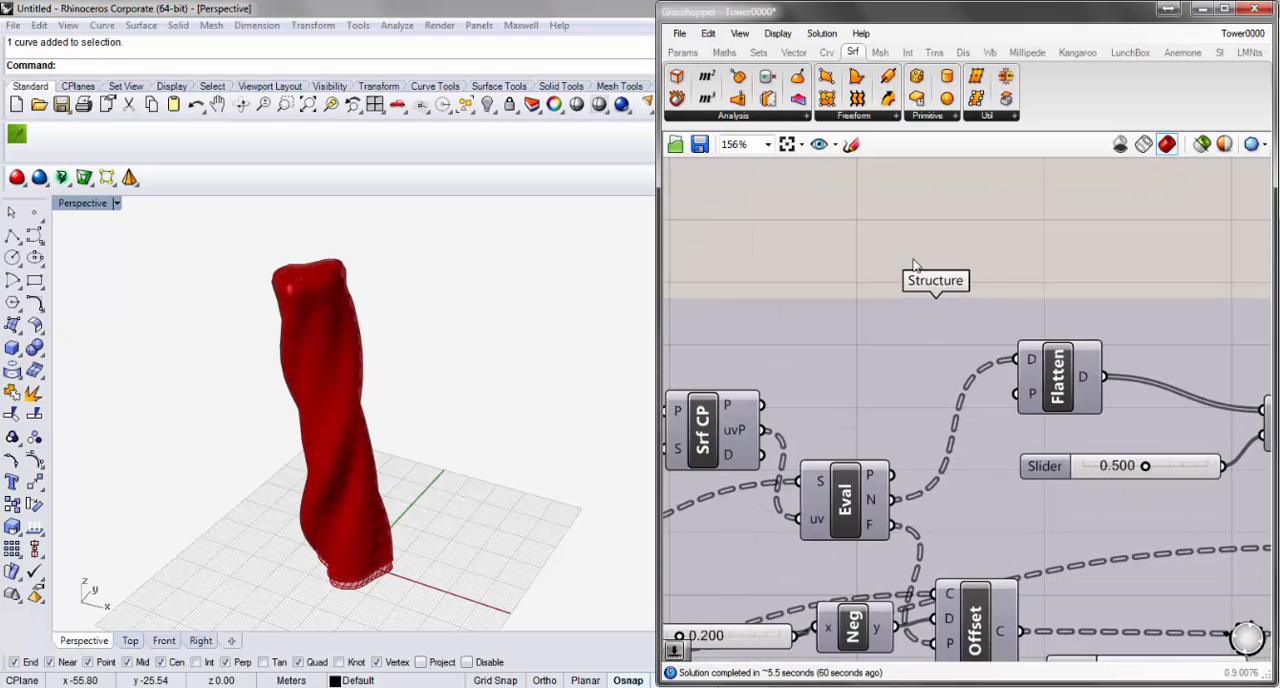
pyautogui.scroll(-6, 915, 265)
pyautogui.scroll(3, 1127, 507)
pyautogui.scroll(2, 1127, 506)
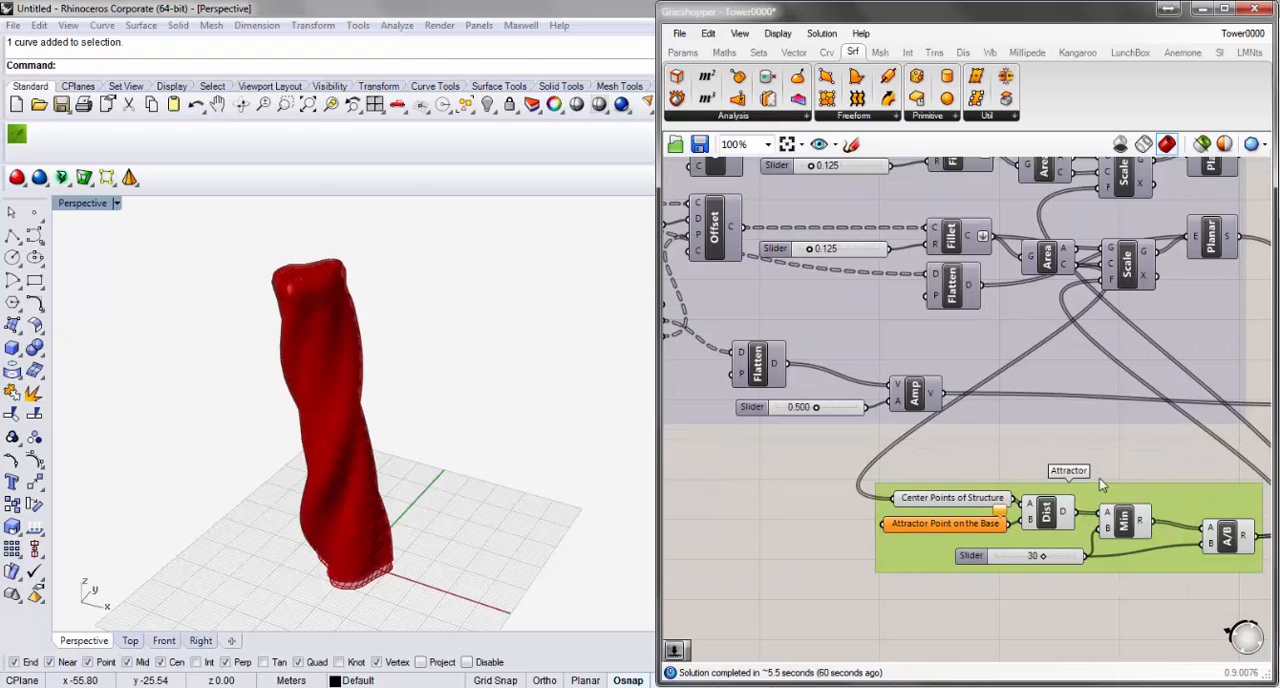
# Examine the Attractor group's components and the Structure Result group's two extrusions with their incoming wires.
pyautogui.scroll(-3, 1099, 478)
pyautogui.scroll(5, 1115, 496)
pyautogui.scroll(-1, 986, 487)
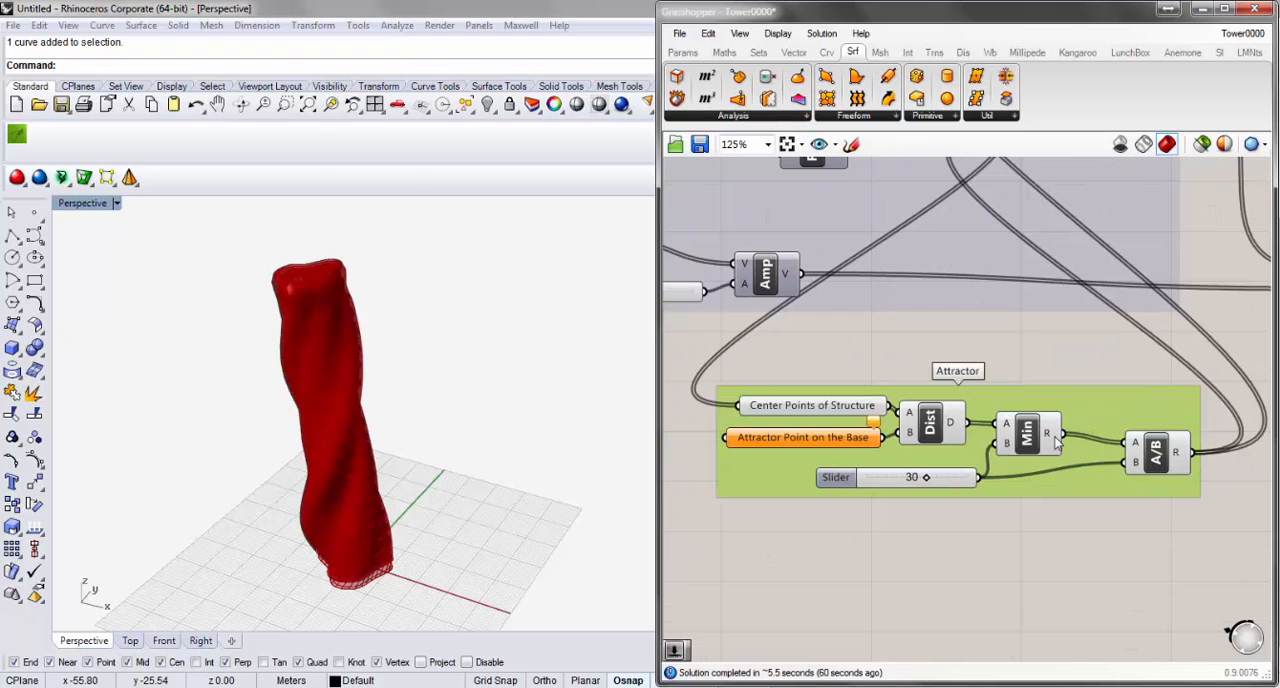
pyautogui.scroll(-4, 1007, 408)
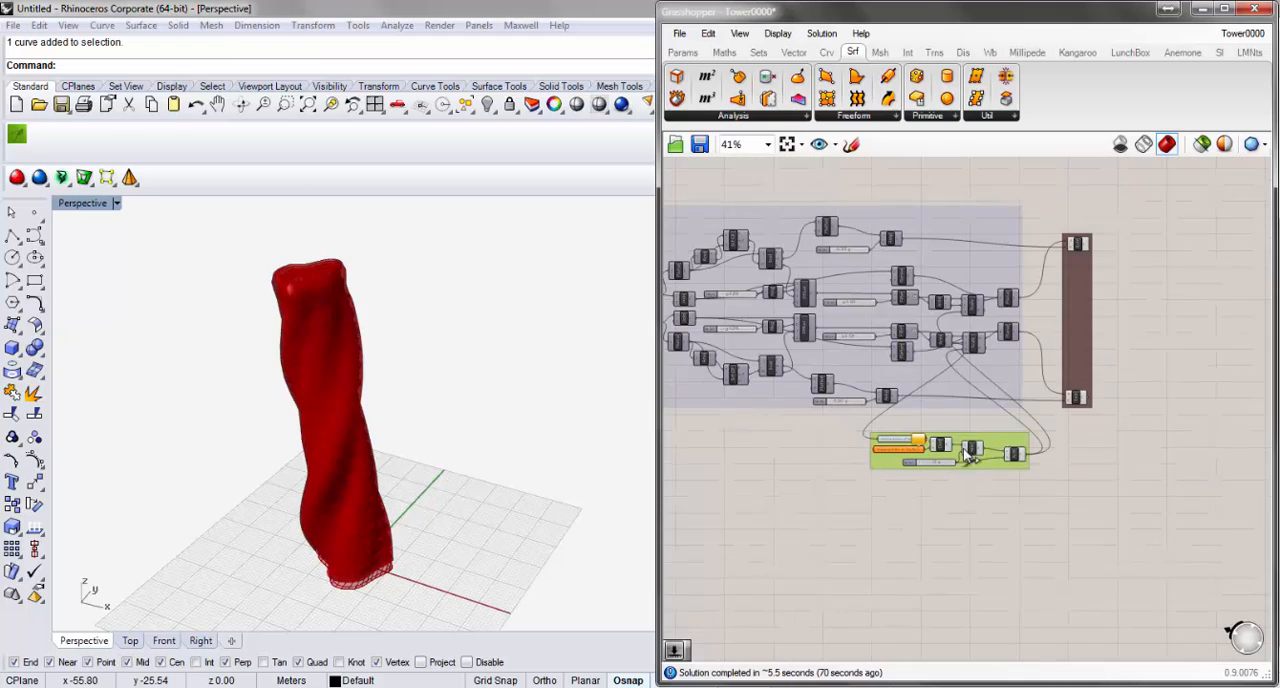
pyautogui.scroll(5, 1103, 286)
pyautogui.scroll(-3, 1062, 401)
pyautogui.scroll(2, 1062, 401)
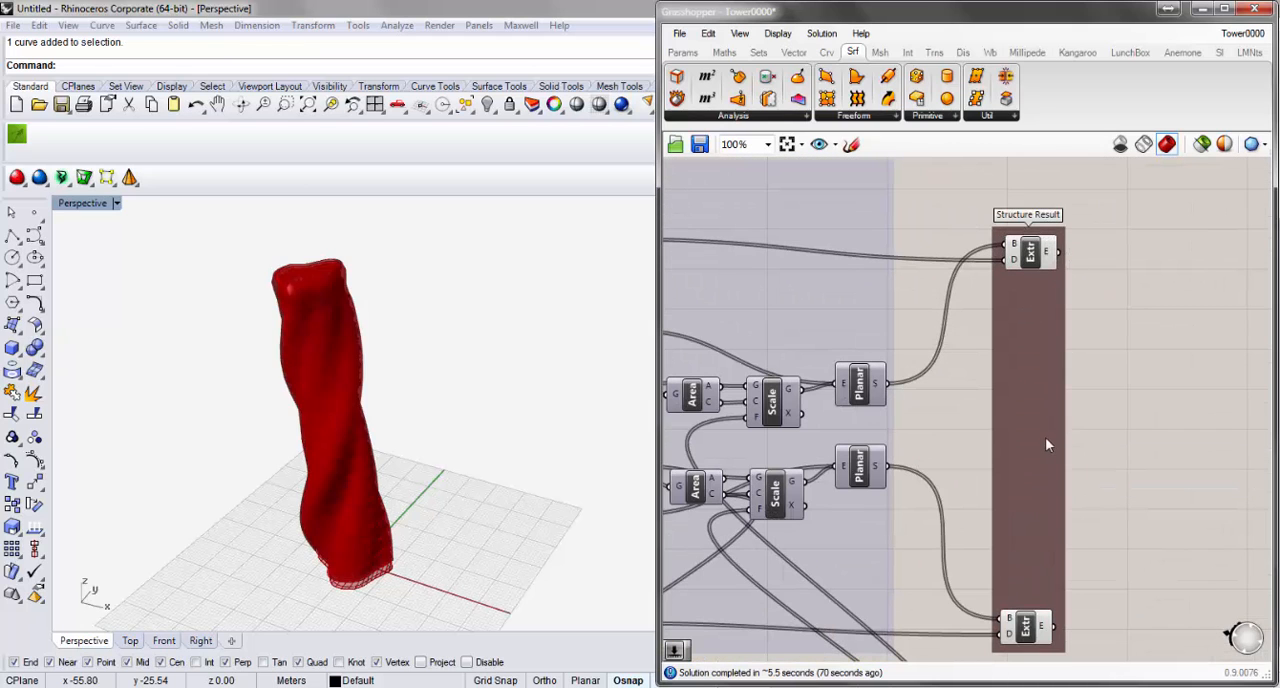
pyautogui.scroll(-5, 1153, 470)
pyautogui.scroll(2, 986, 490)
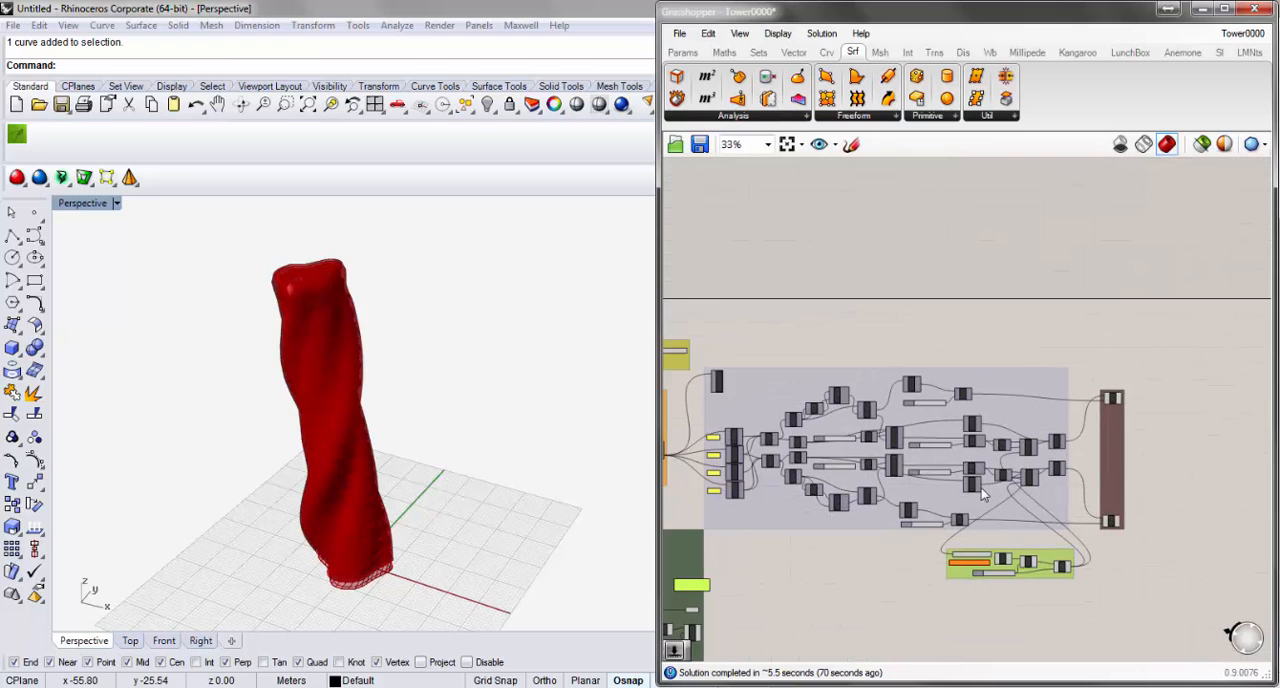
# Examine the Entrance Facade group and select its uppermost Item component, the one marked OLD with index 0.
pyautogui.moveTo(980, 381); pyautogui.dragTo(955, 387, button='right')
pyautogui.moveTo(722, 524); pyautogui.dragTo(979, 509, button='right')
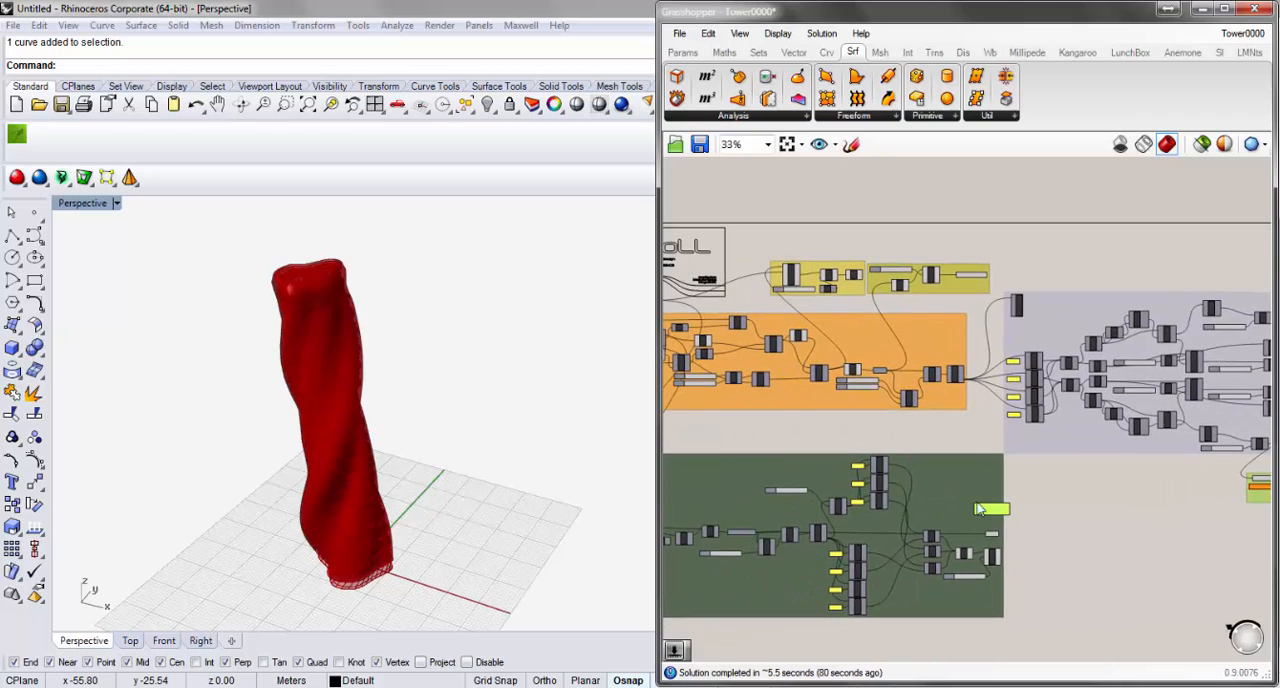
pyautogui.scroll(5, 813, 478)
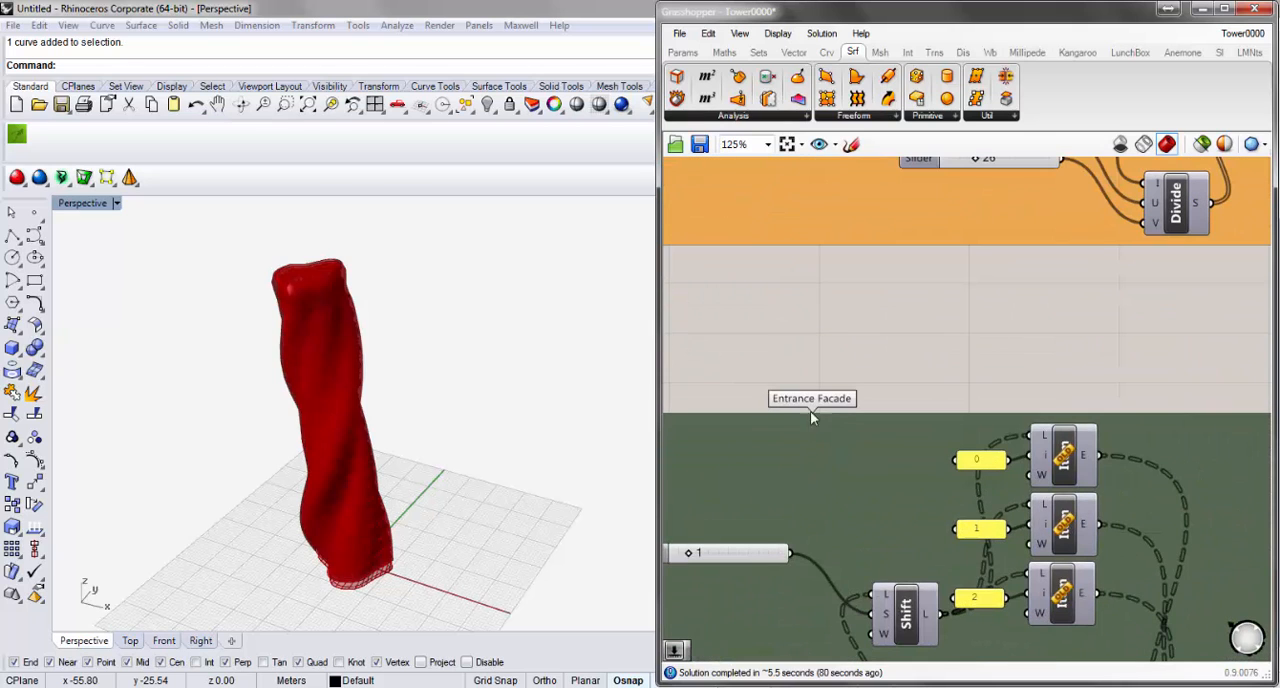
pyautogui.scroll(-3, 891, 467)
pyautogui.moveTo(879, 473); pyautogui.dragTo(1065, 375, button='right')
pyautogui.scroll(-1, 950, 432)
pyautogui.scroll(3, 951, 435)
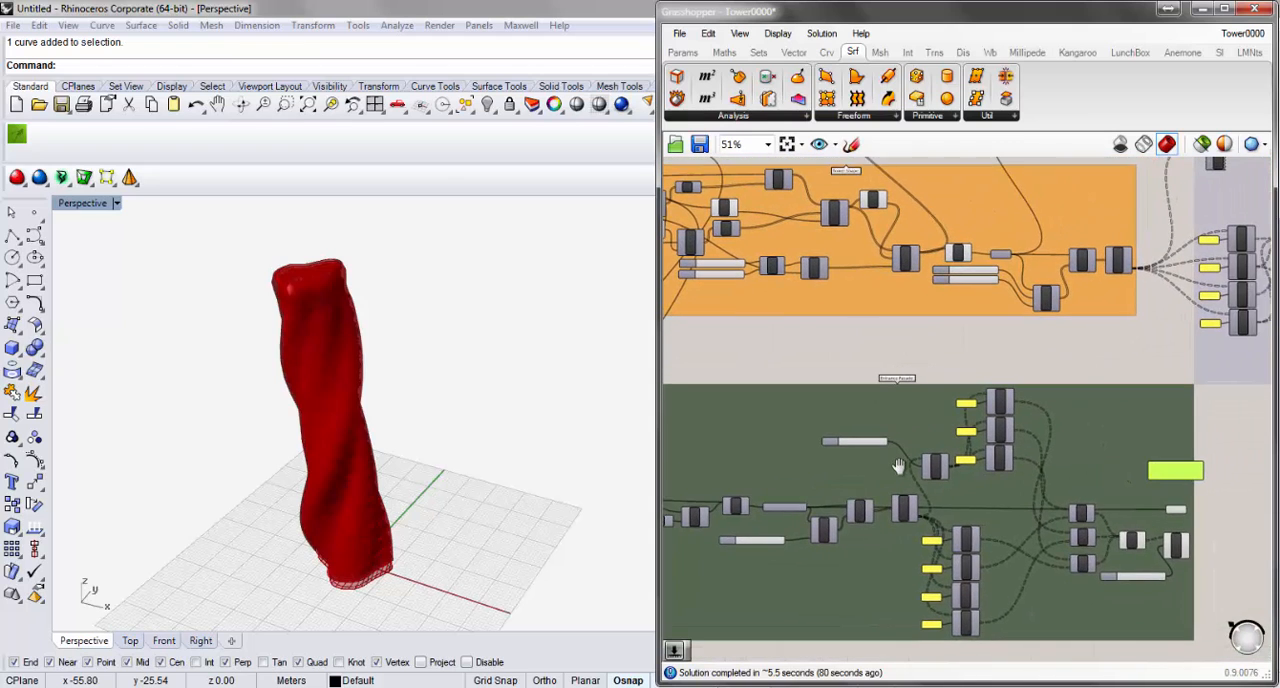
pyautogui.scroll(2, 1015, 441)
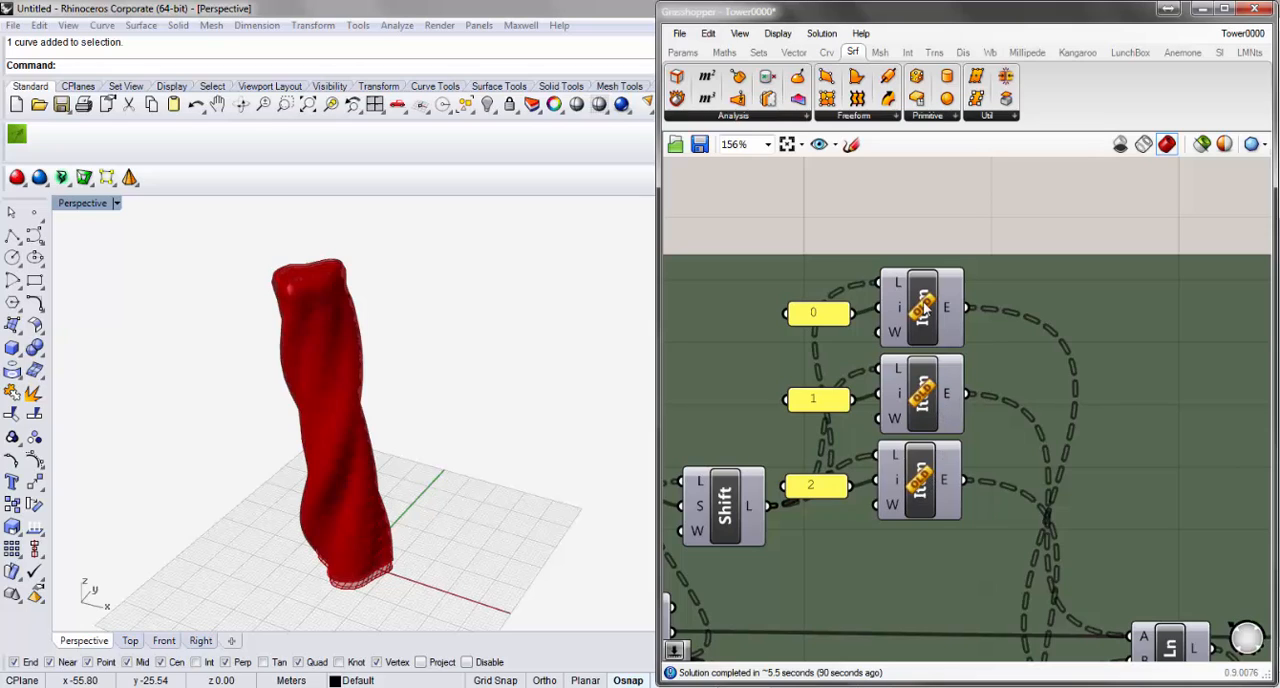
pyautogui.click(927, 334)
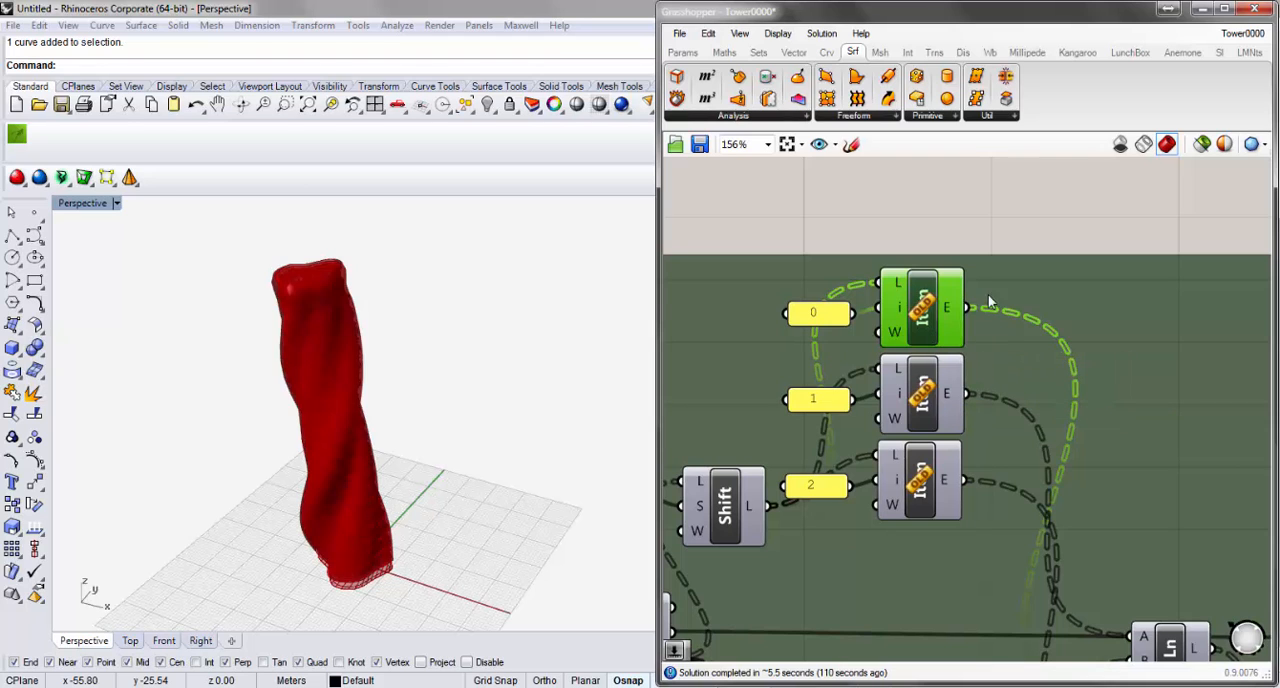
# Examine the Tower Shape and Floors groups and how their components connect to the rest of the definition.
pyautogui.scroll(-5, 938, 467)
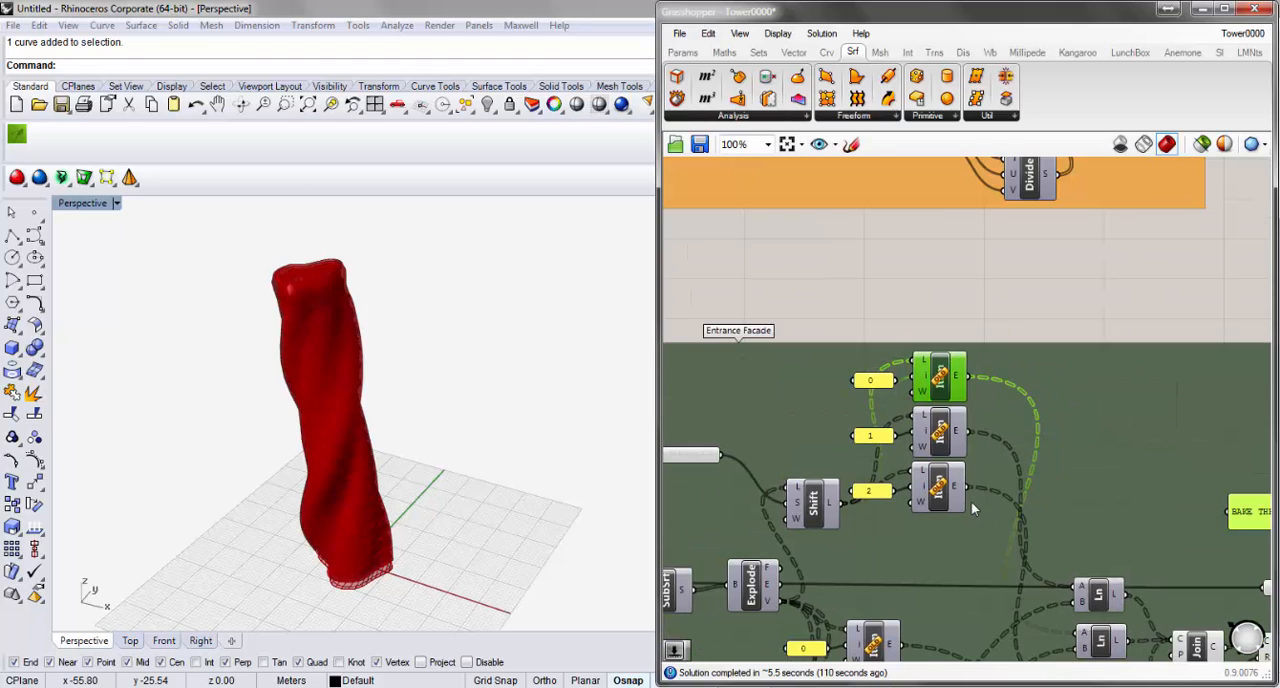
pyautogui.moveTo(934, 392); pyautogui.dragTo(1044, 475, button='right')
pyautogui.scroll(1, 867, 362)
pyautogui.scroll(1, 868, 362)
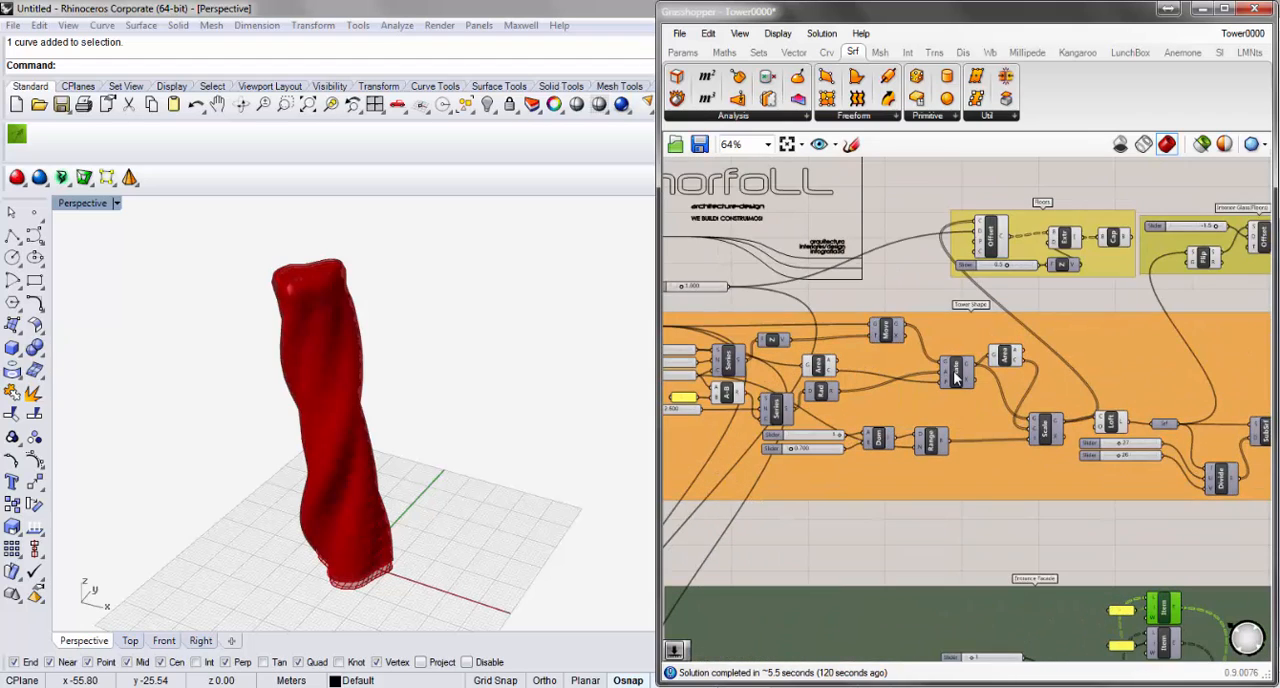
pyautogui.scroll(-1, 980, 376)
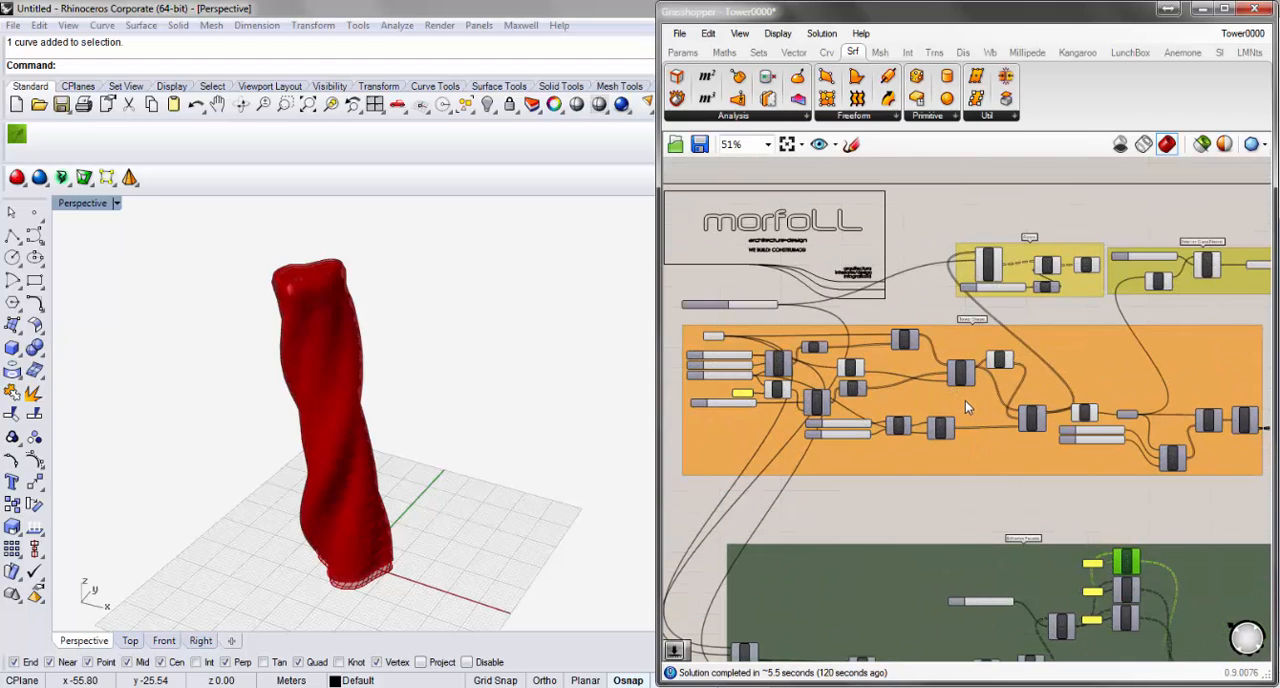
pyautogui.moveTo(1037, 465); pyautogui.dragTo(983, 481, button='right')
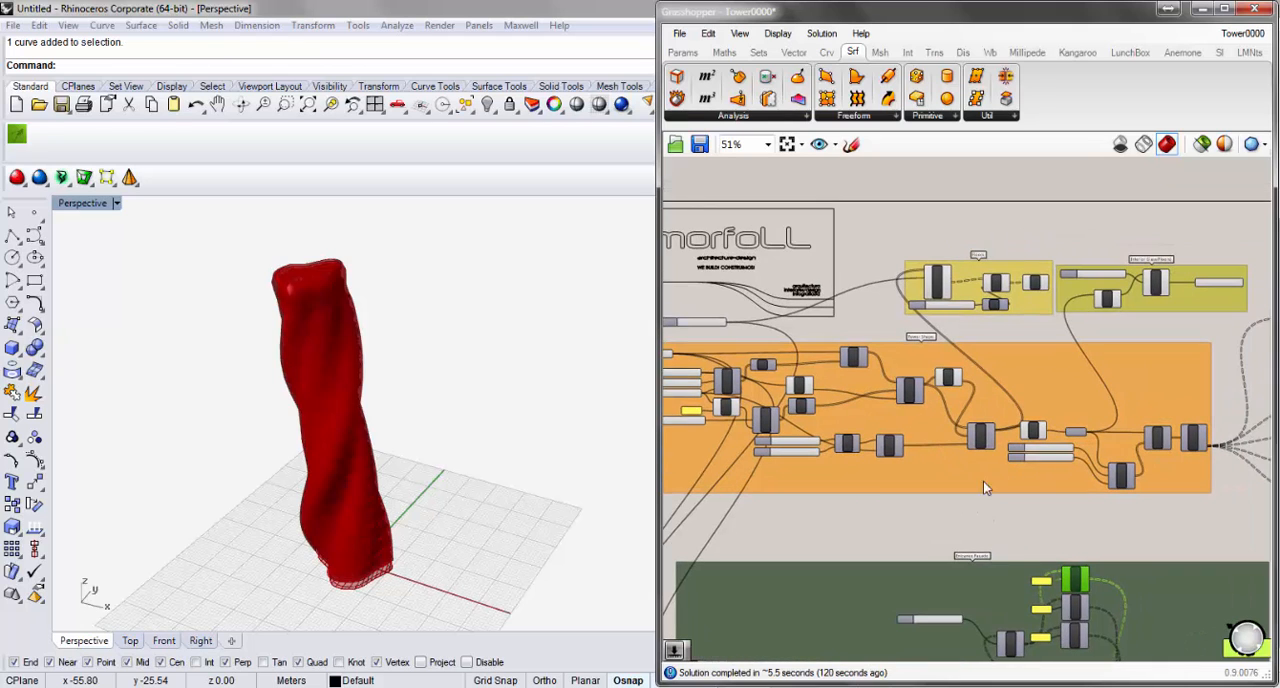
pyautogui.scroll(2, 947, 352)
pyautogui.scroll(-2, 940, 354)
# Move the Entrance Facade group slightly up and left, closer to the orange Tower Shape group.
pyautogui.scroll(-3, 918, 380)
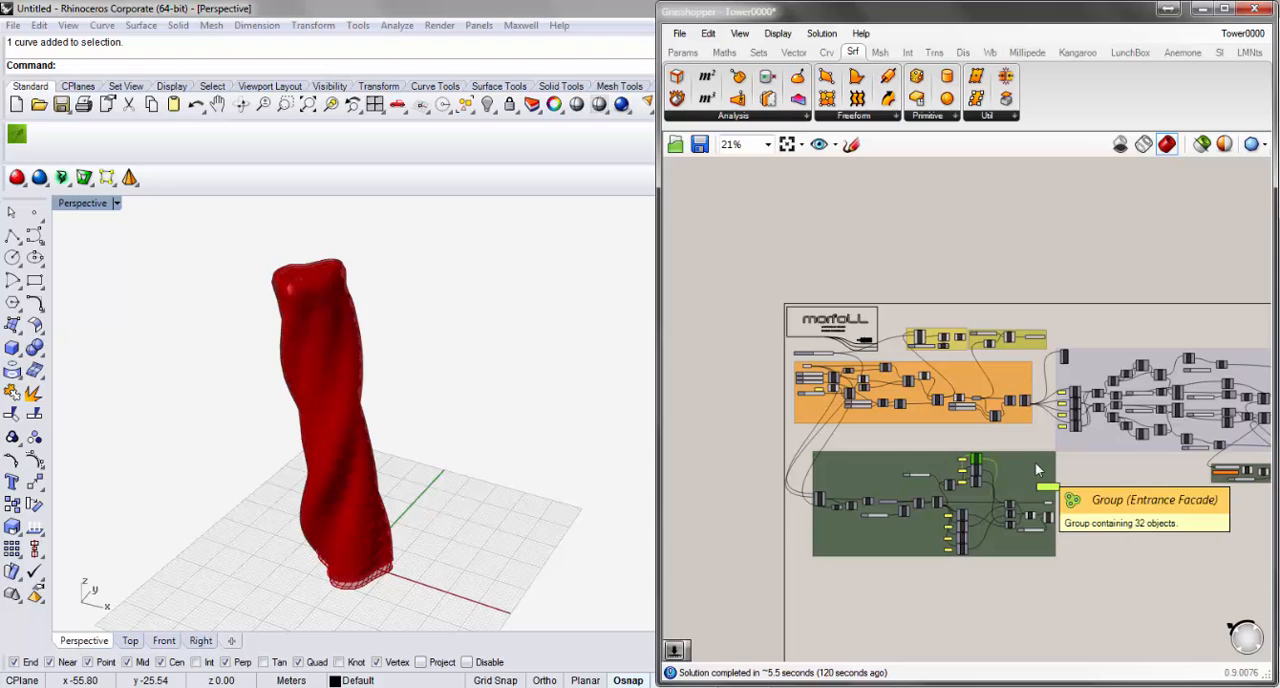
pyautogui.moveTo(1035, 462); pyautogui.dragTo(1026, 439)
pyautogui.moveTo(1144, 501); pyautogui.dragTo(1021, 503, button='right')
pyautogui.scroll(-1, 1040, 500)
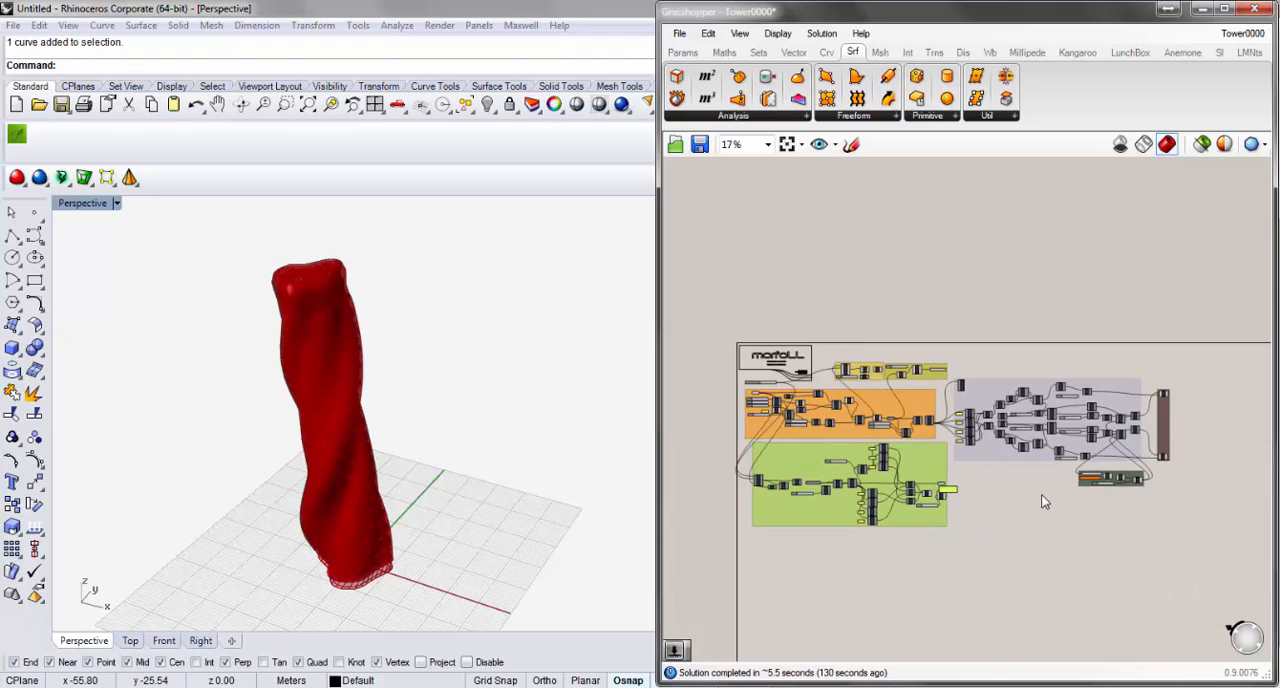
pyautogui.scroll(1, 1018, 513)
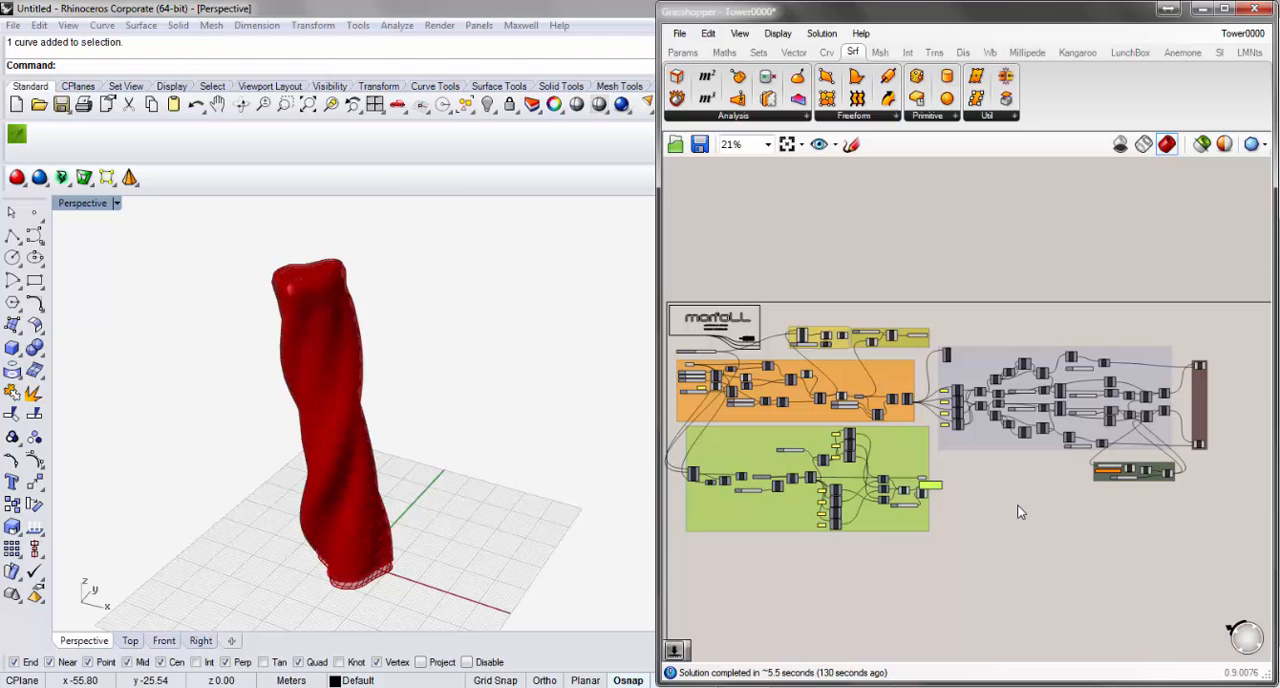
pyautogui.moveTo(1053, 509); pyautogui.dragTo(1049, 394, button='right')
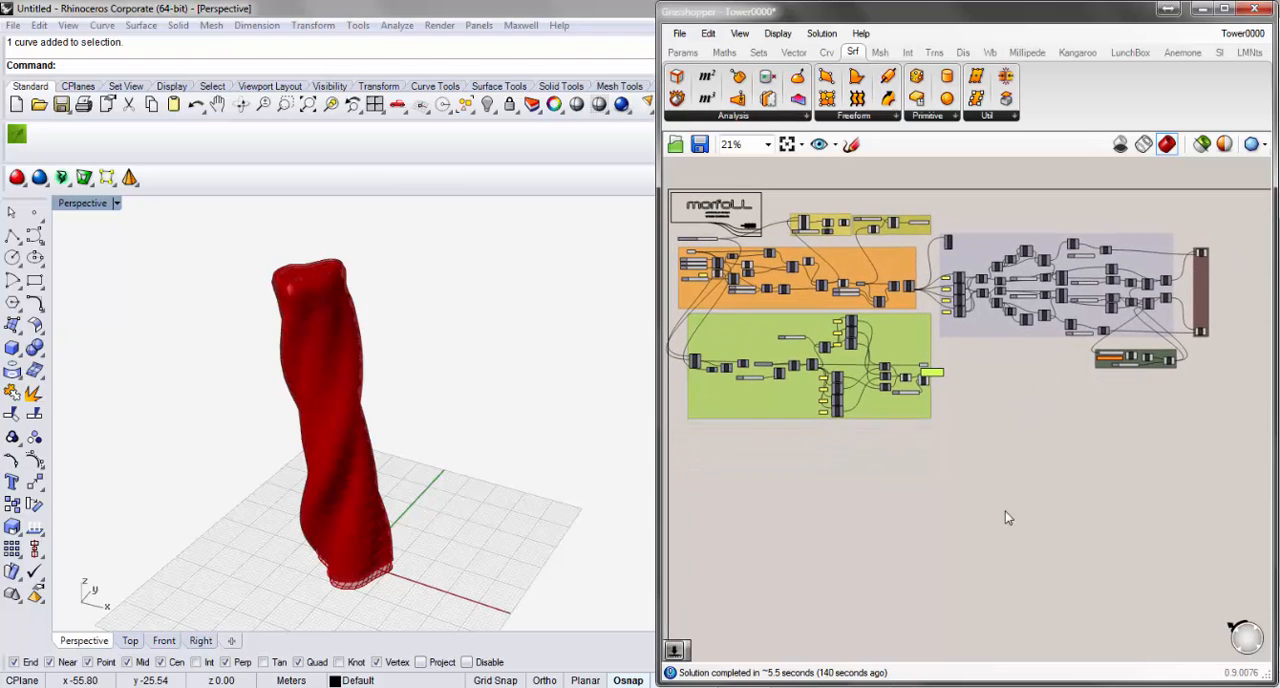